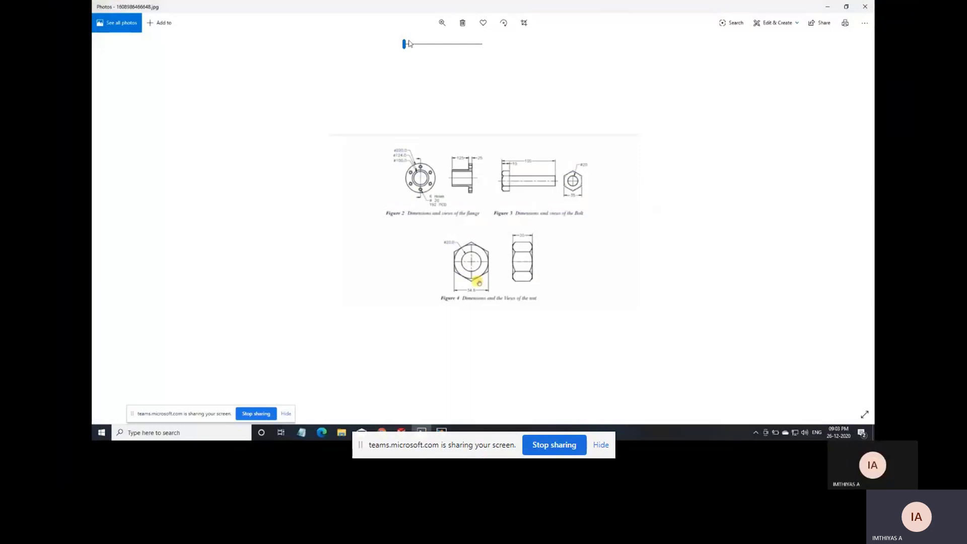
- Enlarge the reference drawing to read the flange, bolt and nut dimensions, and switch to CATIA V5
drag(405, 51, 427, 51)
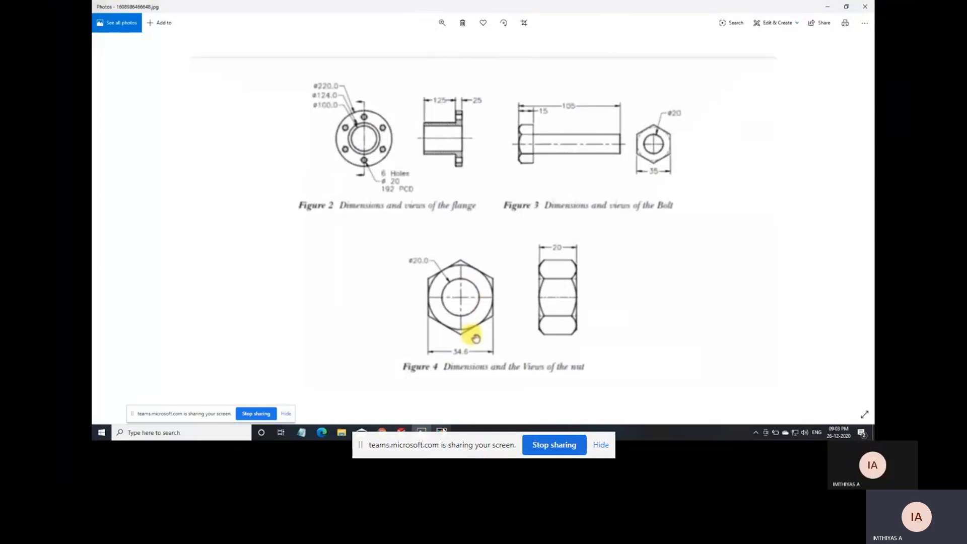
mouse_move(441, 431)
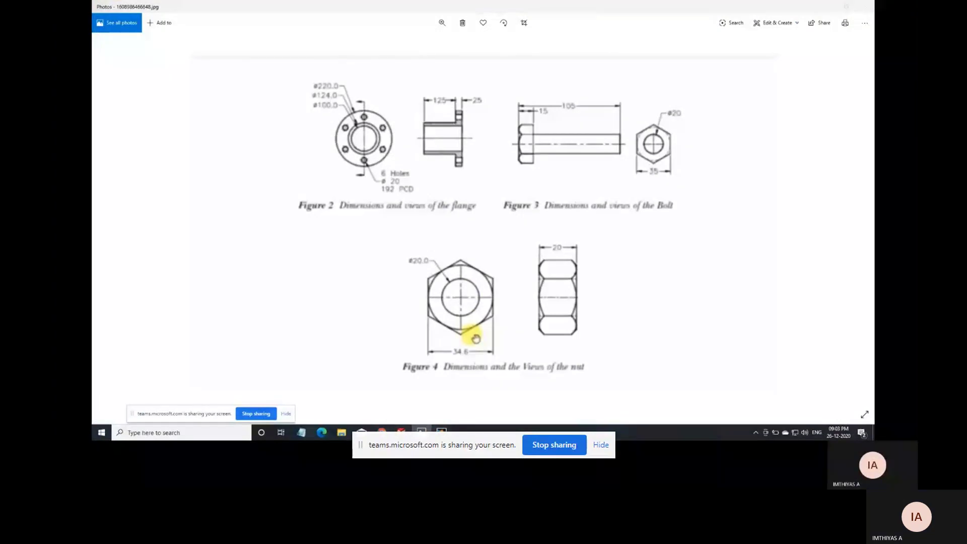
key(alt+Tab)
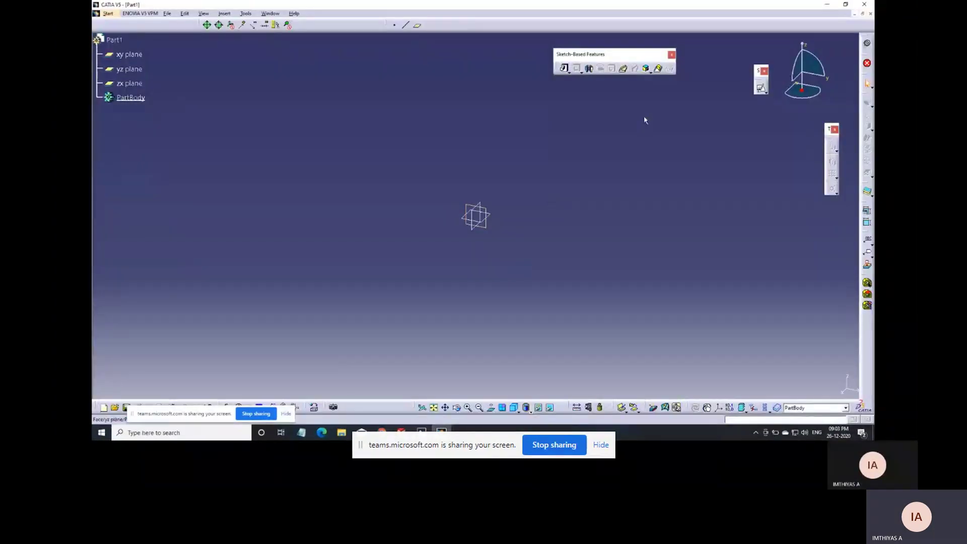
- Start a new sketch on the yz plane
click(765, 93)
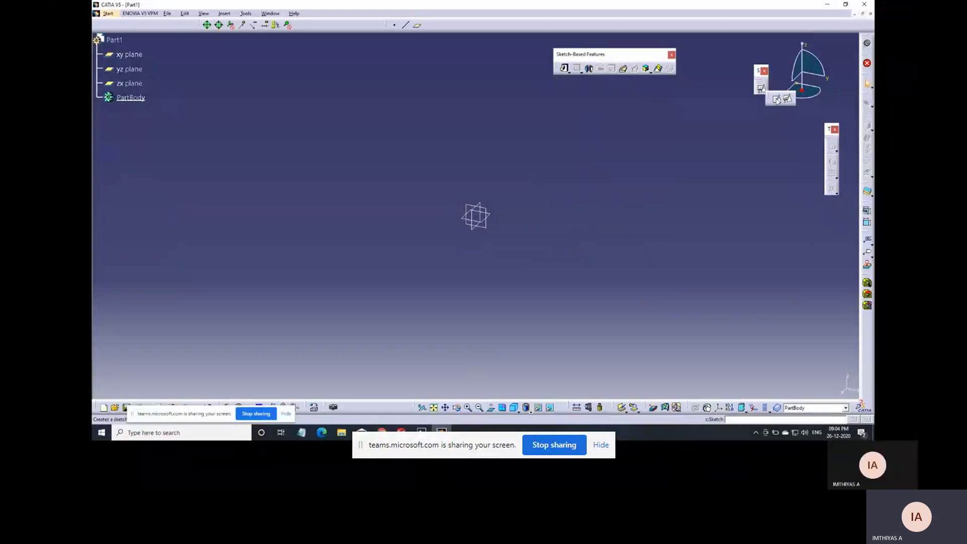
click(485, 219)
middle_drag(624, 237, 544, 271)
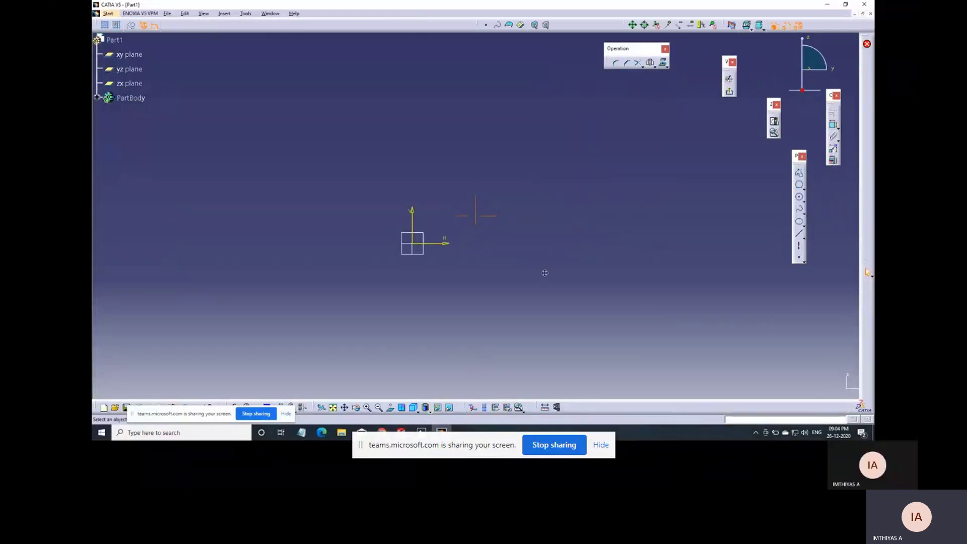
- Draw a closed L-shaped profile from the vertical axis, its lower edge about 38 mm above the horizontal axis and its step about 151 mm along
click(799, 173)
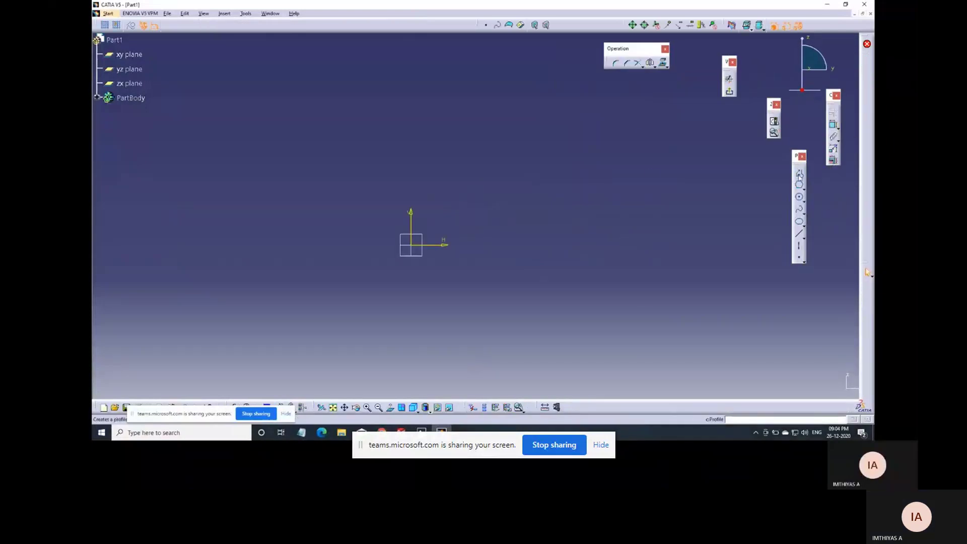
click(413, 163)
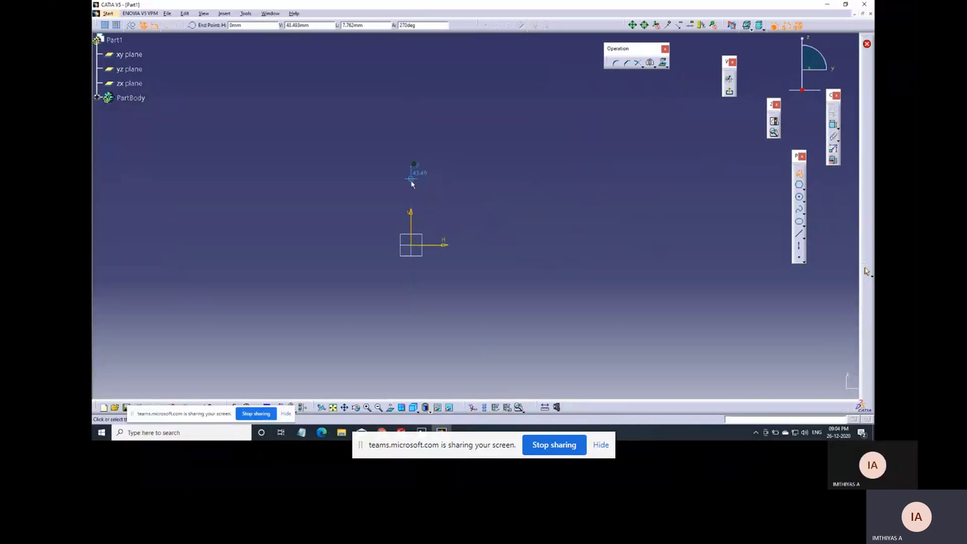
click(668, 187)
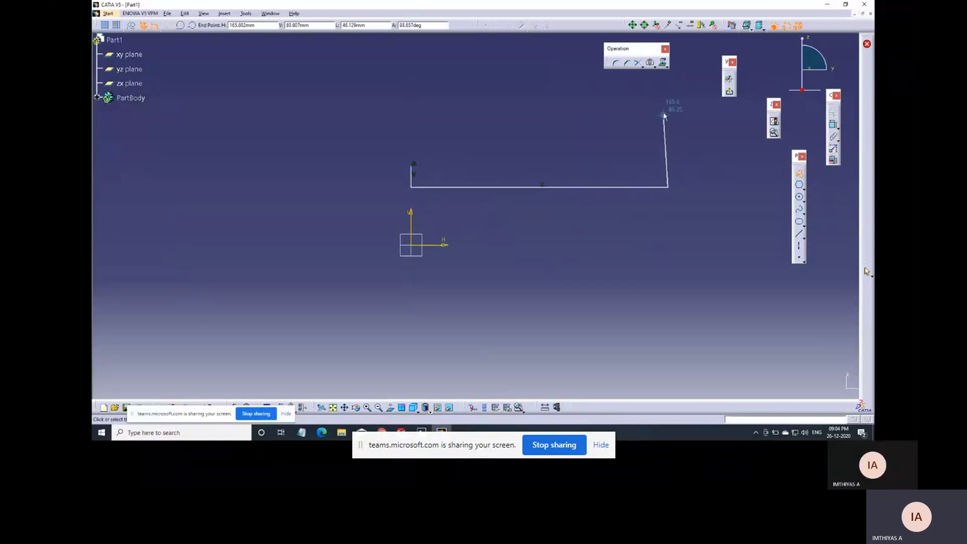
click(667, 86)
click(641, 86)
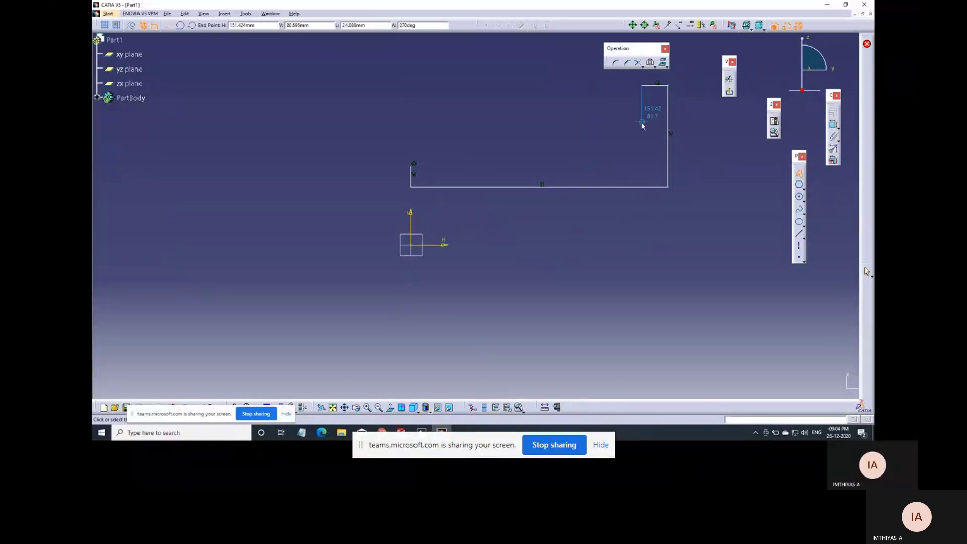
click(642, 167)
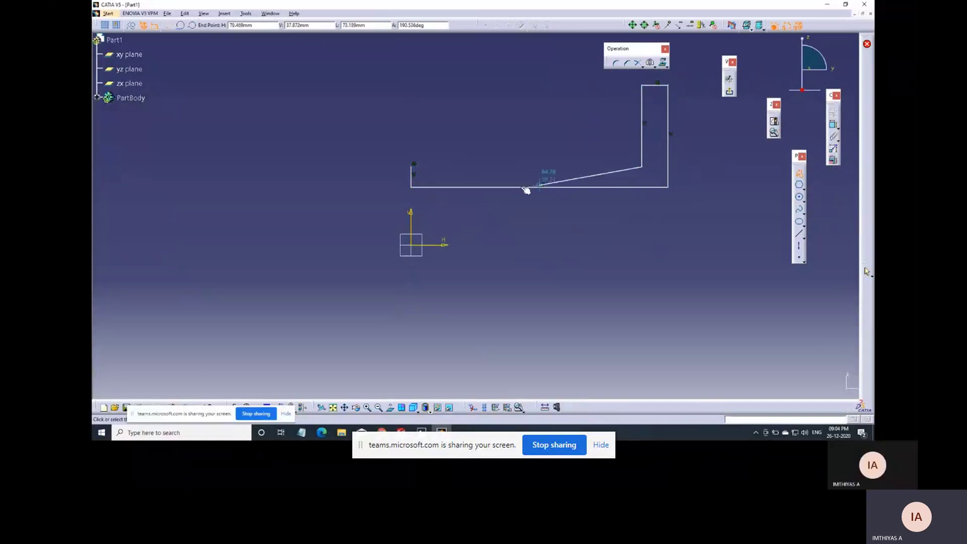
click(414, 165)
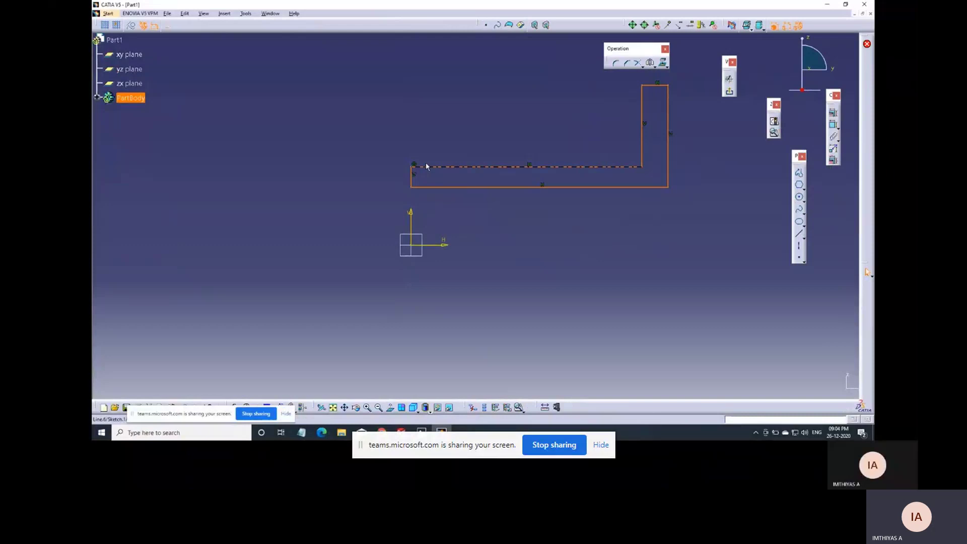
click(512, 121)
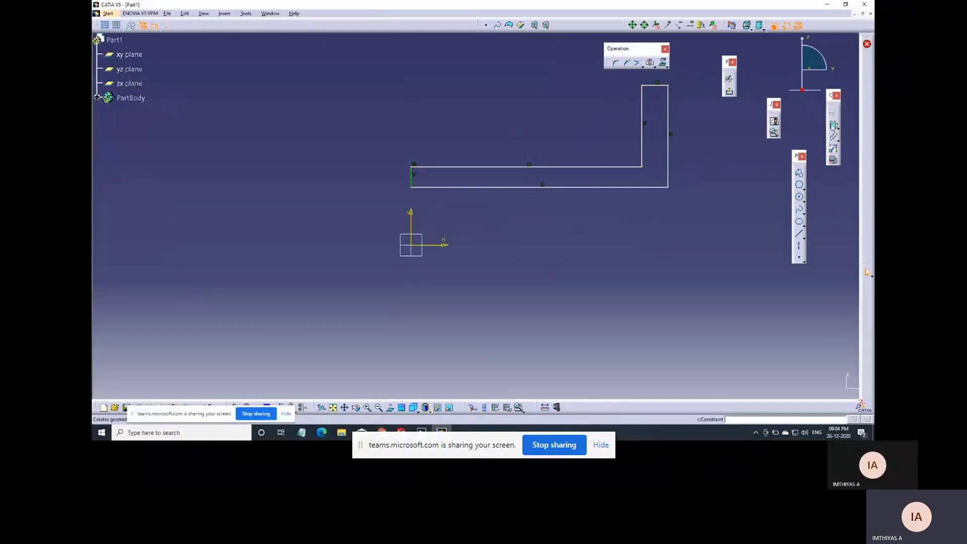
- Check the flange bore in the reference drawing and constrain the profile's lower long edge 50 mm from the horizontal axis
click(442, 433)
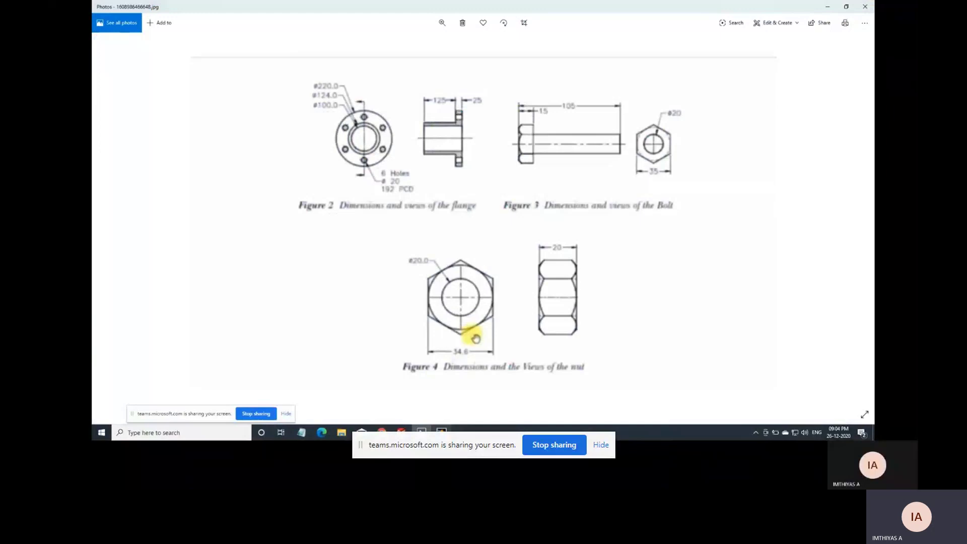
click(827, 7)
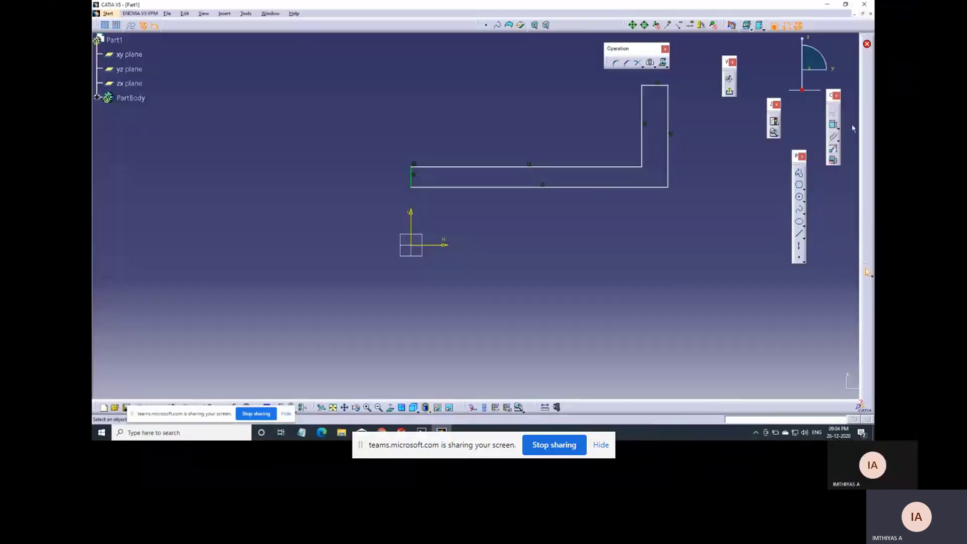
click(479, 187)
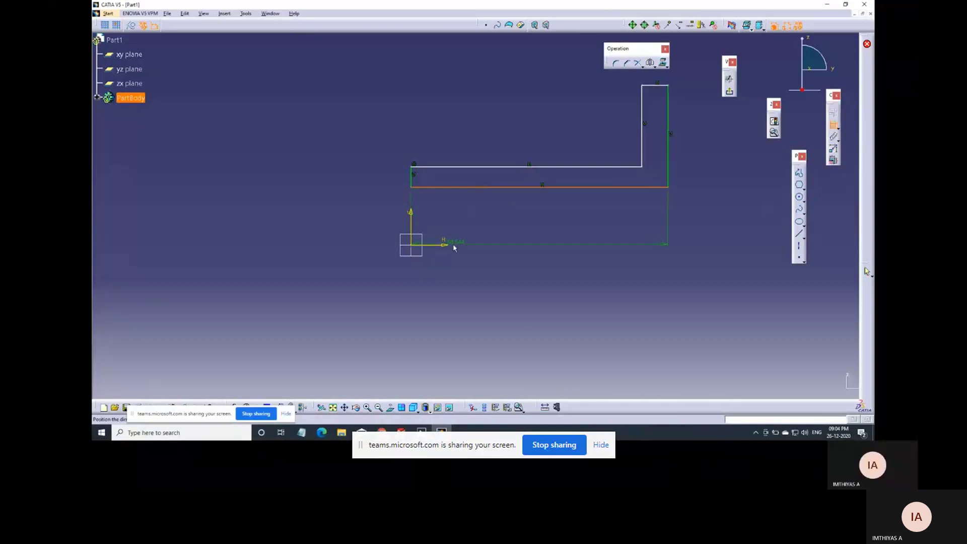
click(449, 245)
click(509, 229)
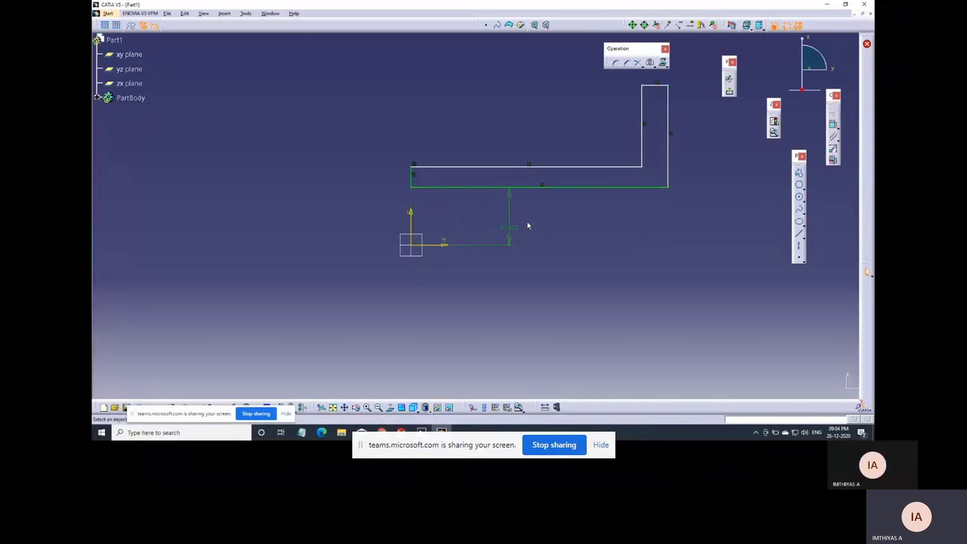
double_click(511, 227)
text(50)
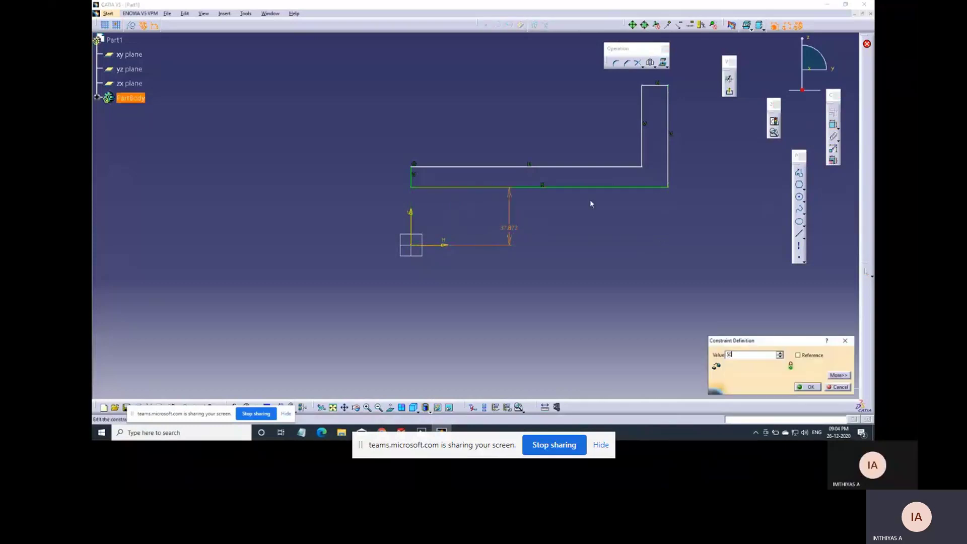
key(Return)
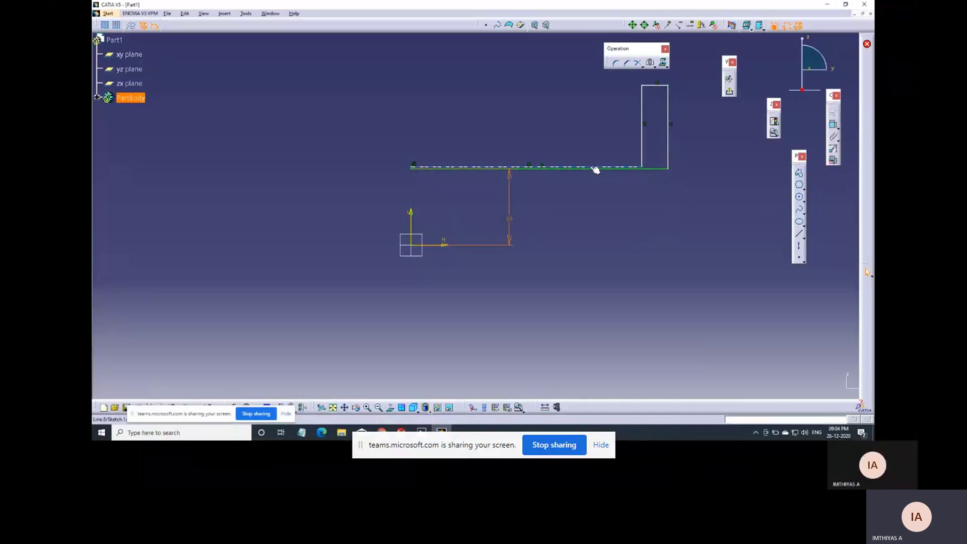
- Constrain the profile's upper long edge 62 mm from the horizontal axis
click(833, 124)
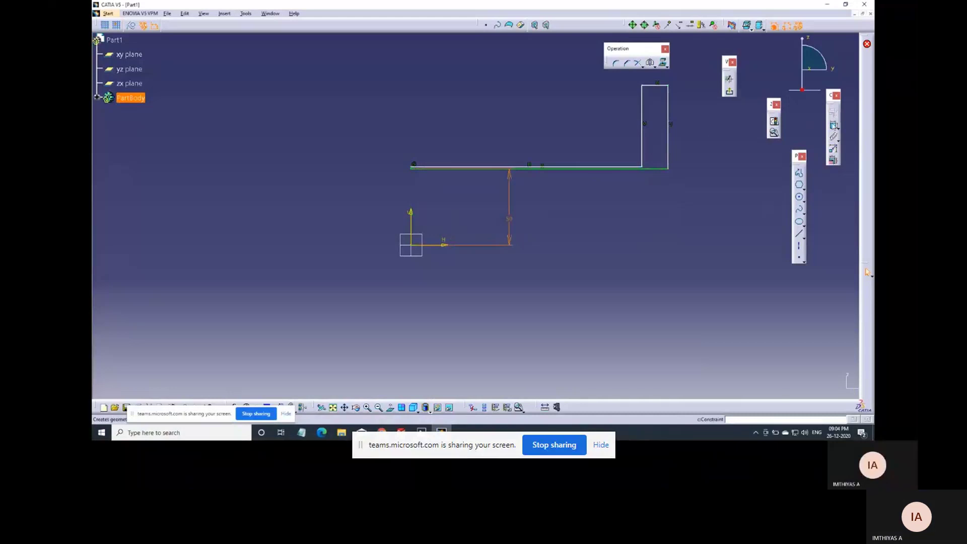
click(638, 165)
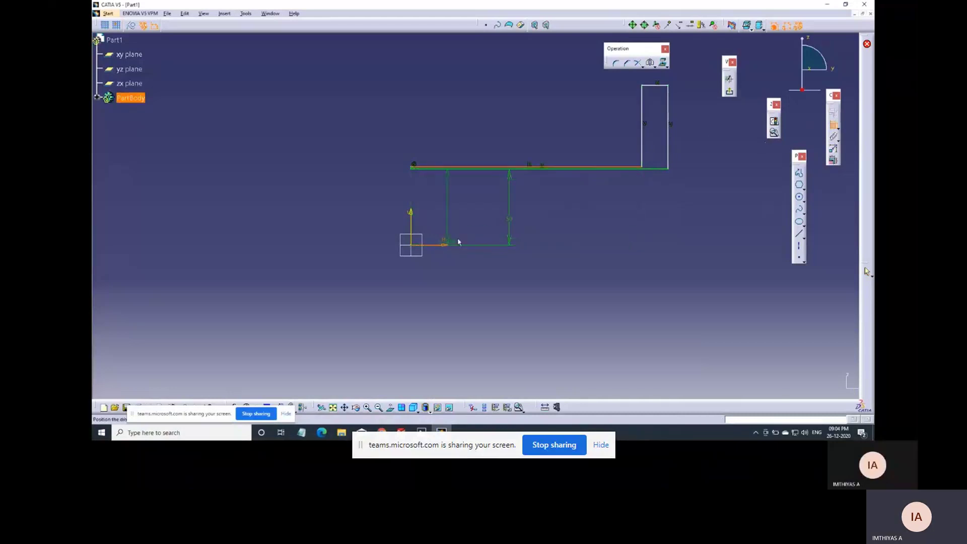
click(589, 210)
double_click(590, 208)
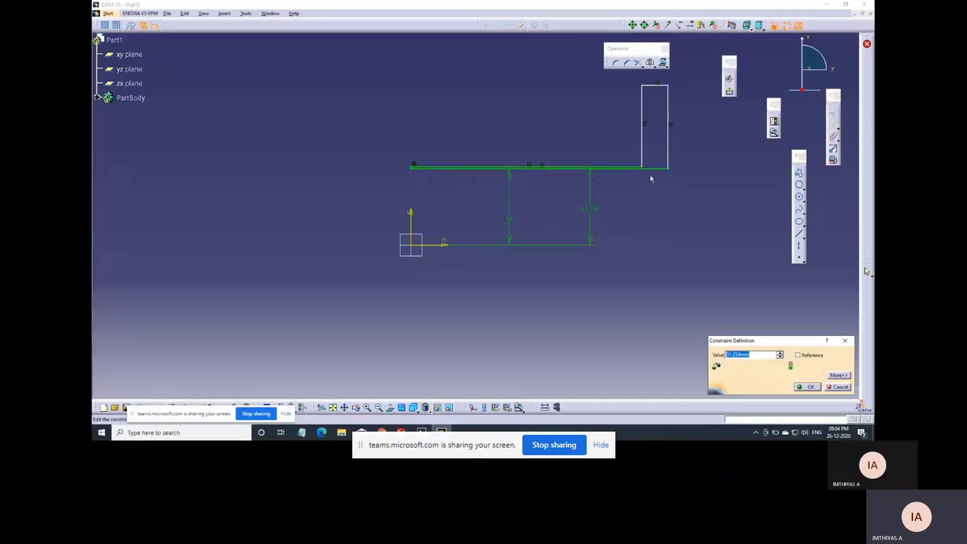
text(62)
key(Return)
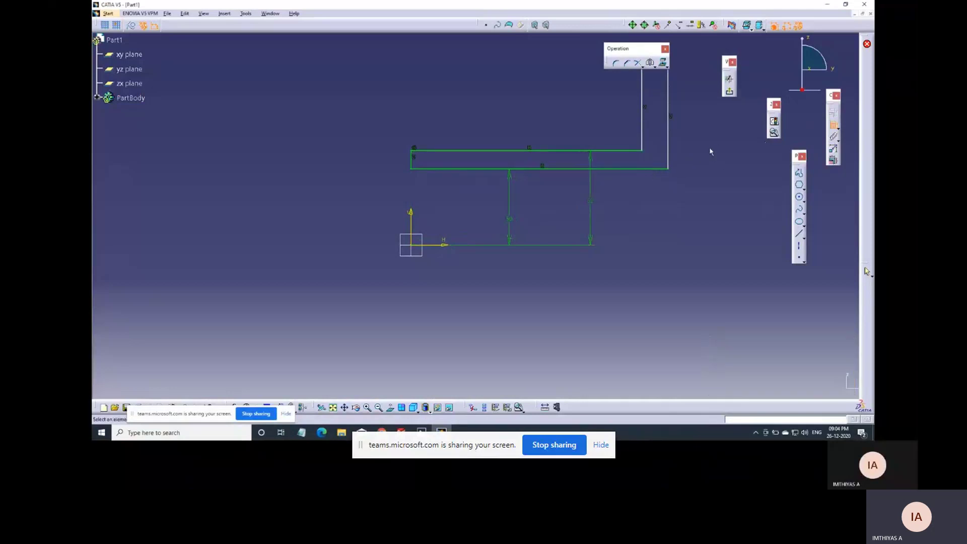
- Constrain the inner vertical edge of the flange section 125 mm from the vertical axis
middle_drag(709, 147, 686, 199)
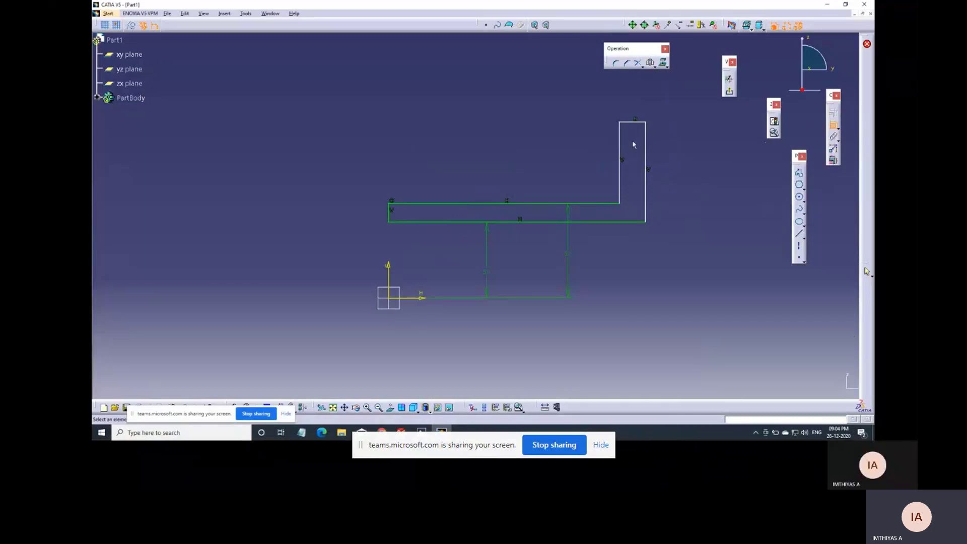
click(620, 151)
click(390, 265)
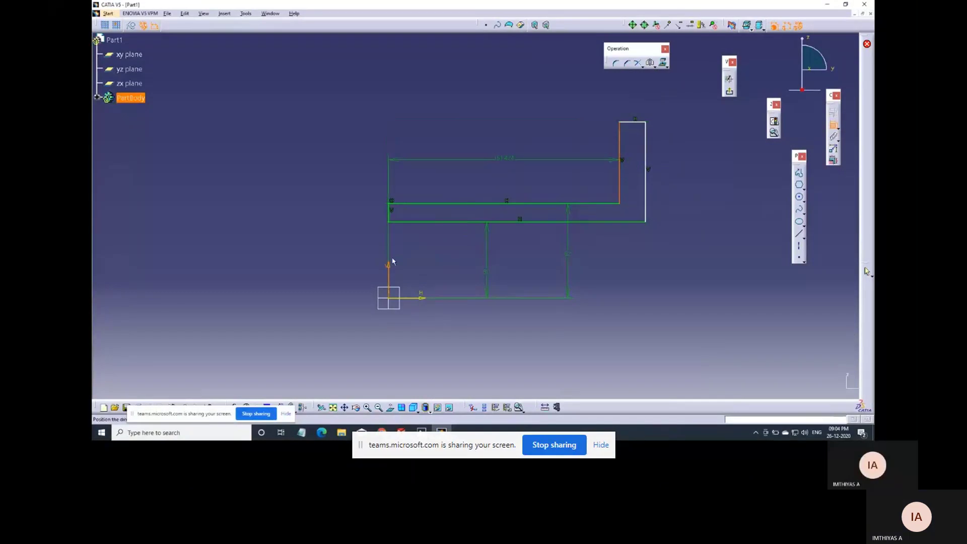
click(471, 165)
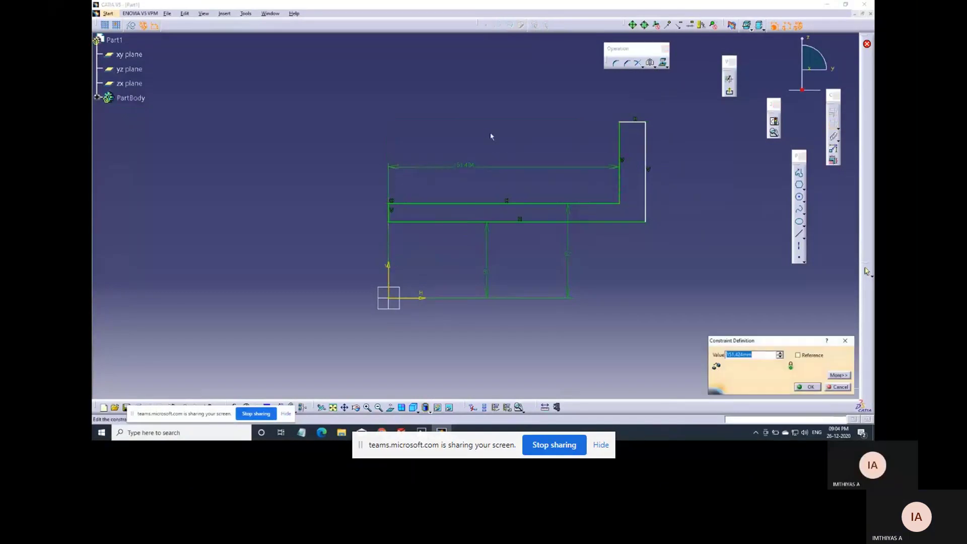
text(125)
key(Return)
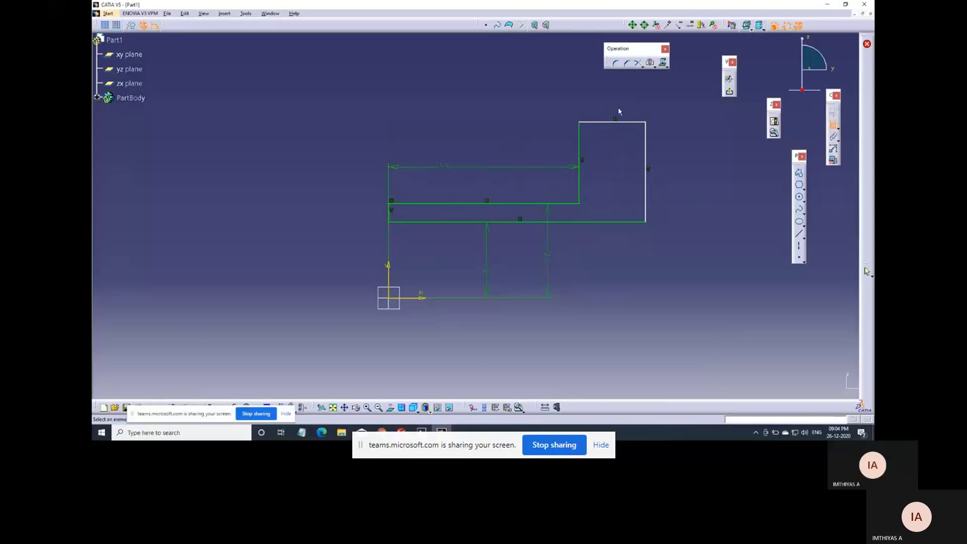
- Dimension the short top edge of the flange section and set its length to 25 mm
click(639, 122)
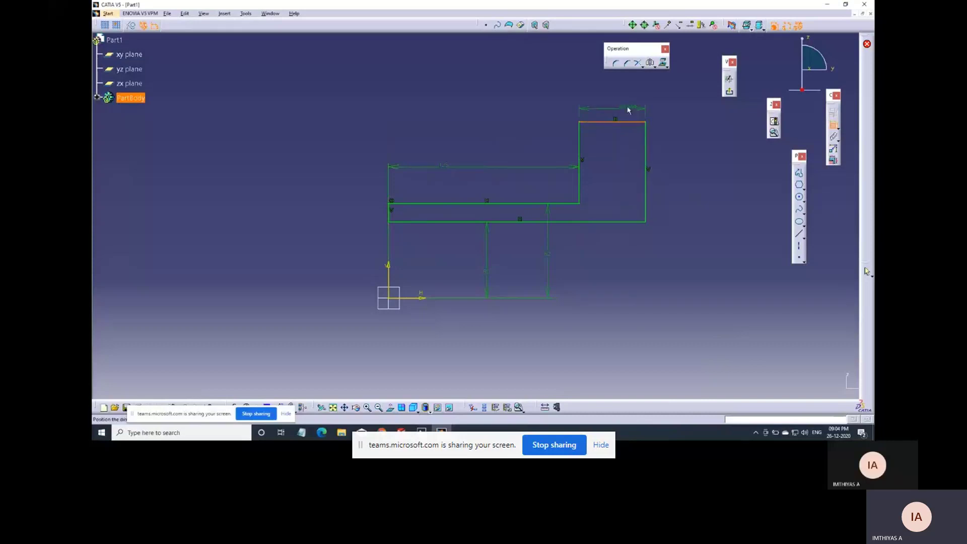
click(626, 101)
text(25)
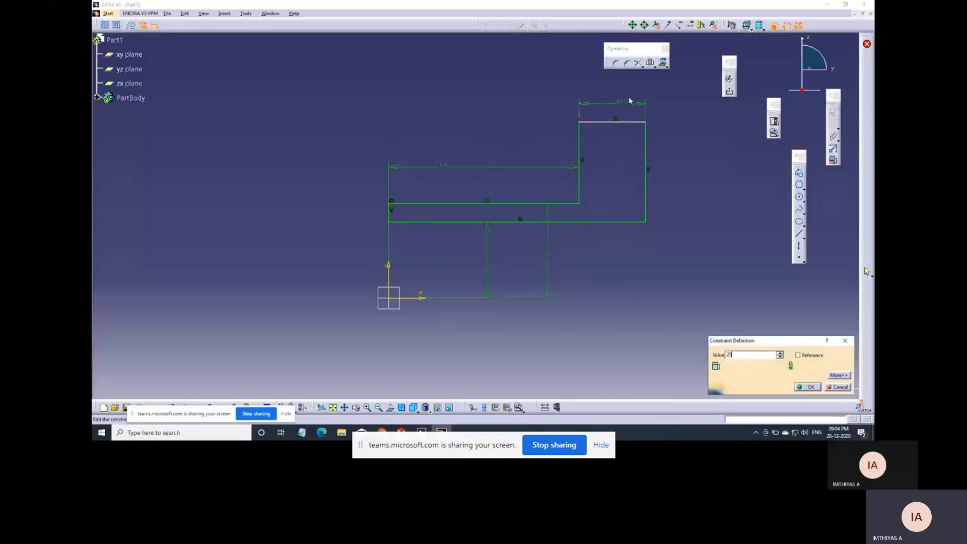
key(Return)
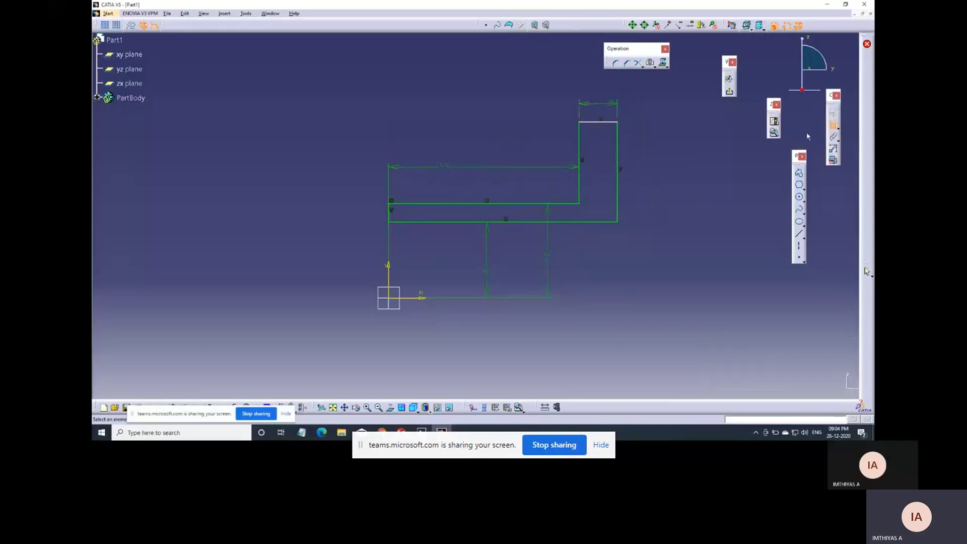
- Constrain the top edge of the flange section 110 mm from the horizontal axis and finish dimensioning
click(593, 121)
click(425, 298)
click(680, 204)
text(1)
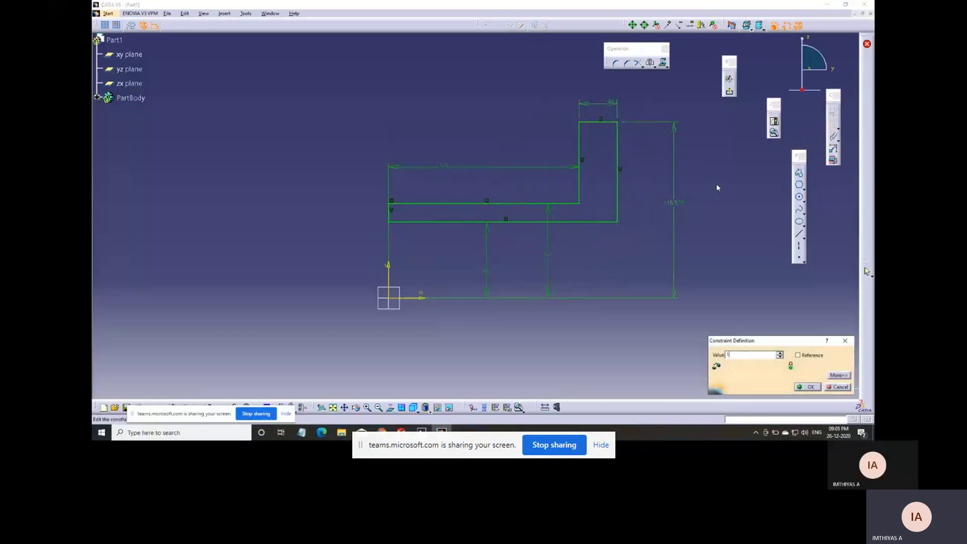
text(10)
key(Return)
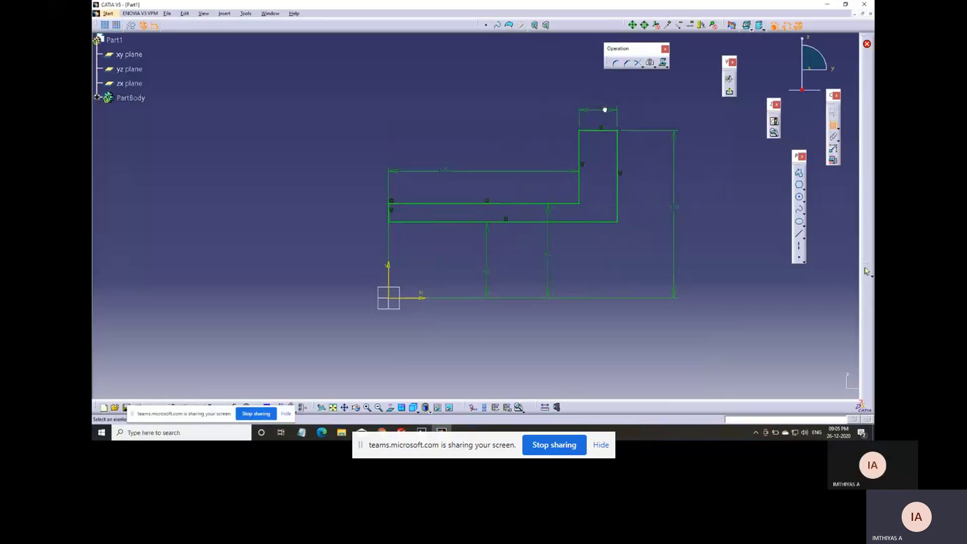
click(832, 126)
- Compare the constrained profile with the flange dimensions in the reference drawing and return to the sketch in CATIA V5
key(alt+Tab)
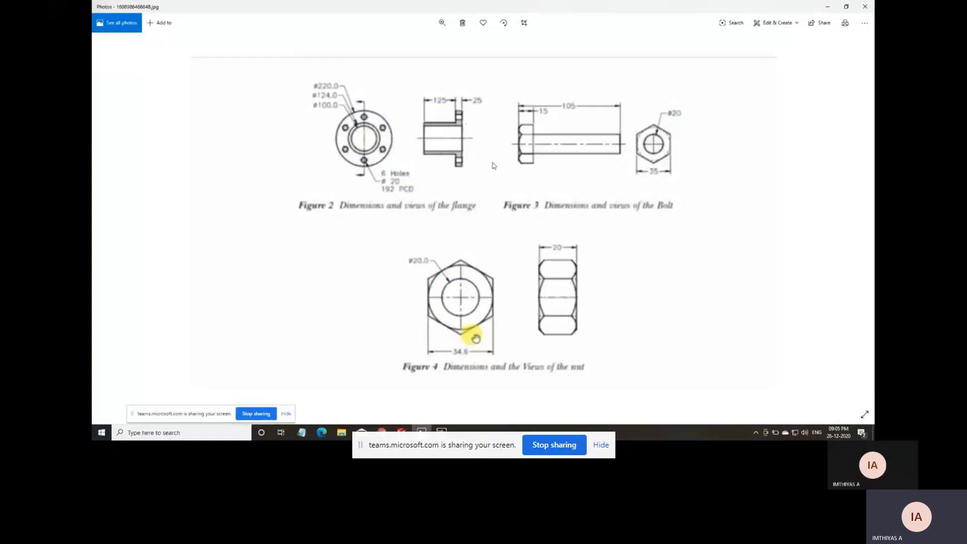
key(alt+Tab)
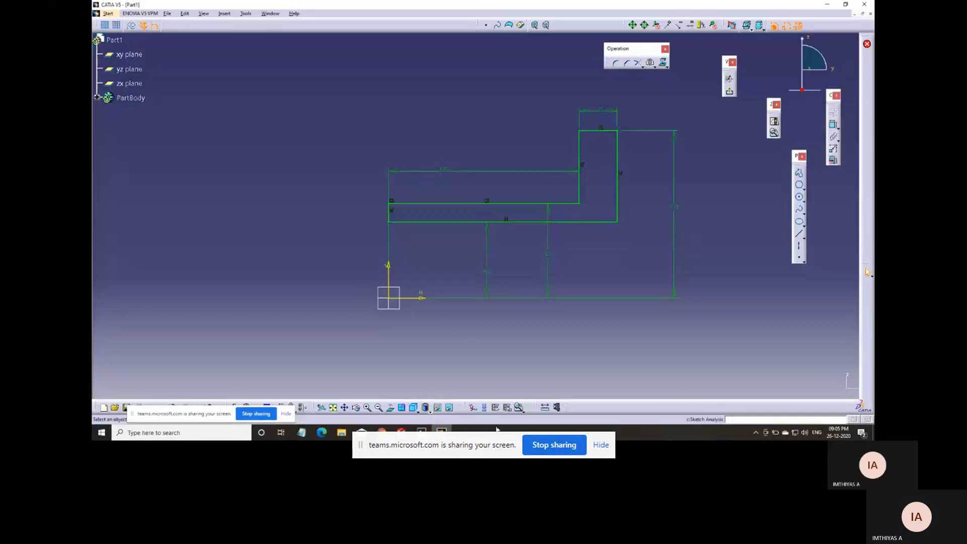
key(alt+Tab)
key(alt+Tab)
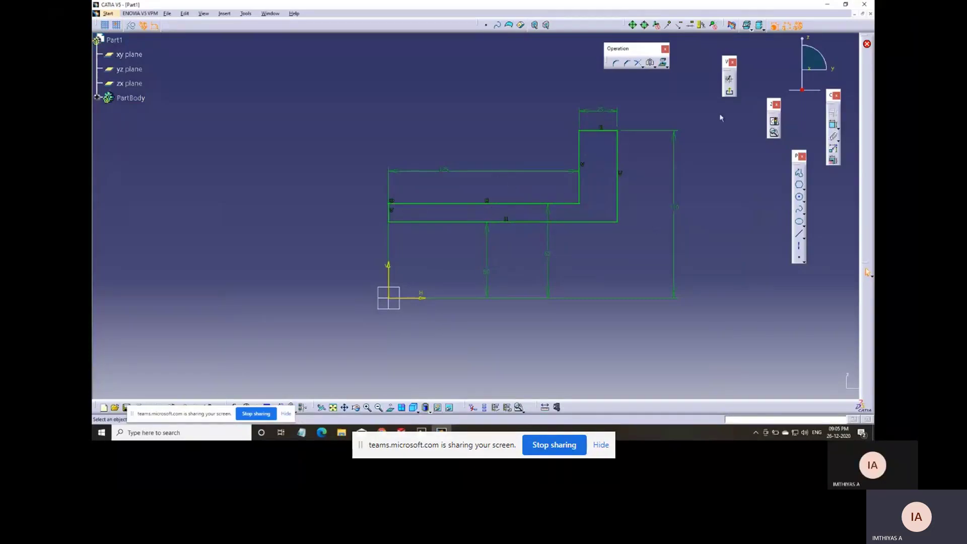
ctrl+middle_drag(611, 143, 621, 161)
mouse_move(465, 200)
middle_down()
mouse_move(501, 229)
mouse_move(499, 241)
middle_up()
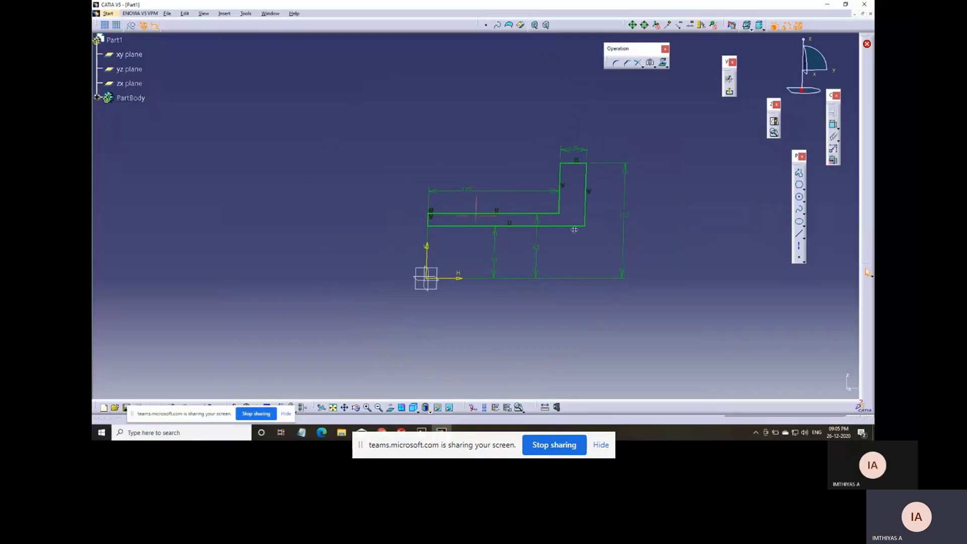
- Examine the flange dimensions in an enlarged view of the reference drawing and return to the sketch in CATIA V5
middle_drag(578, 232, 559, 236)
click(774, 133)
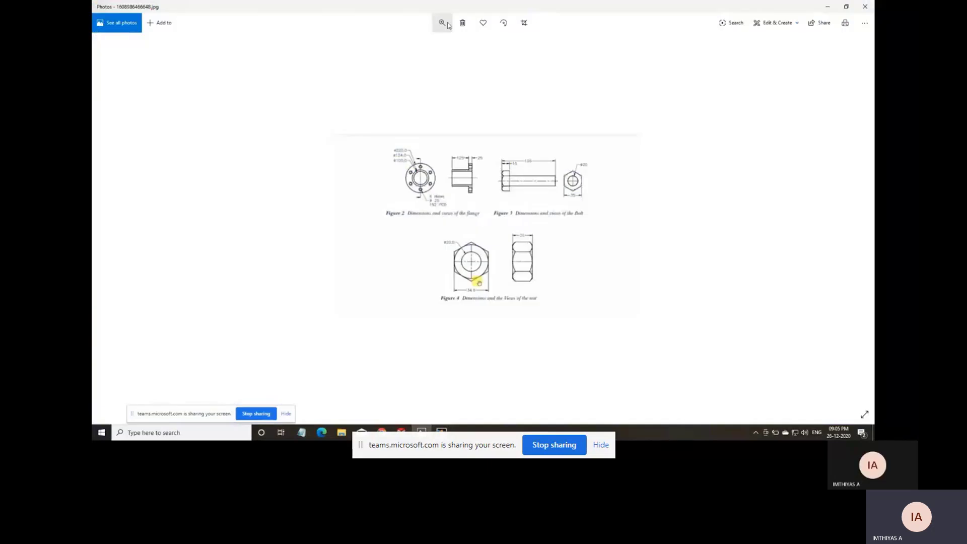
click(443, 22)
click(446, 44)
drag(446, 44, 419, 44)
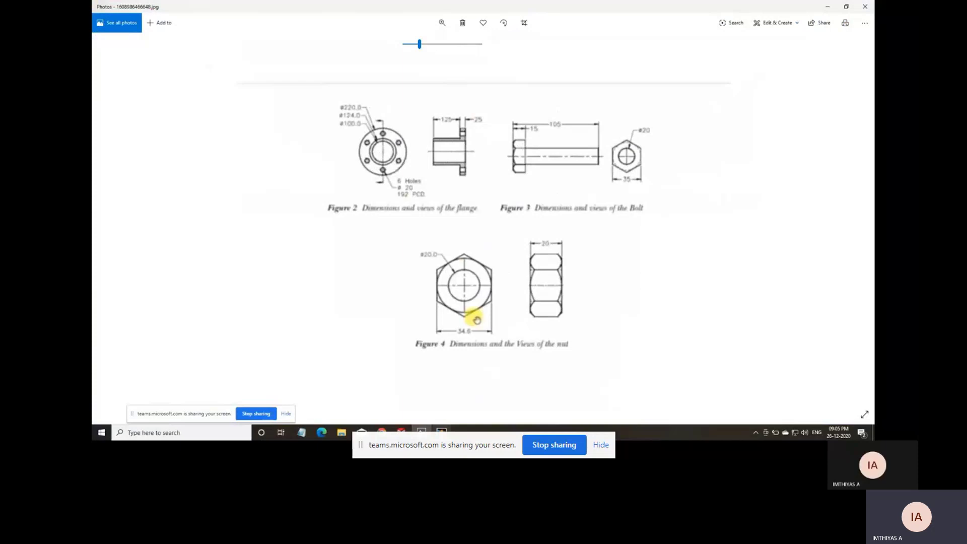
key(alt+Tab)
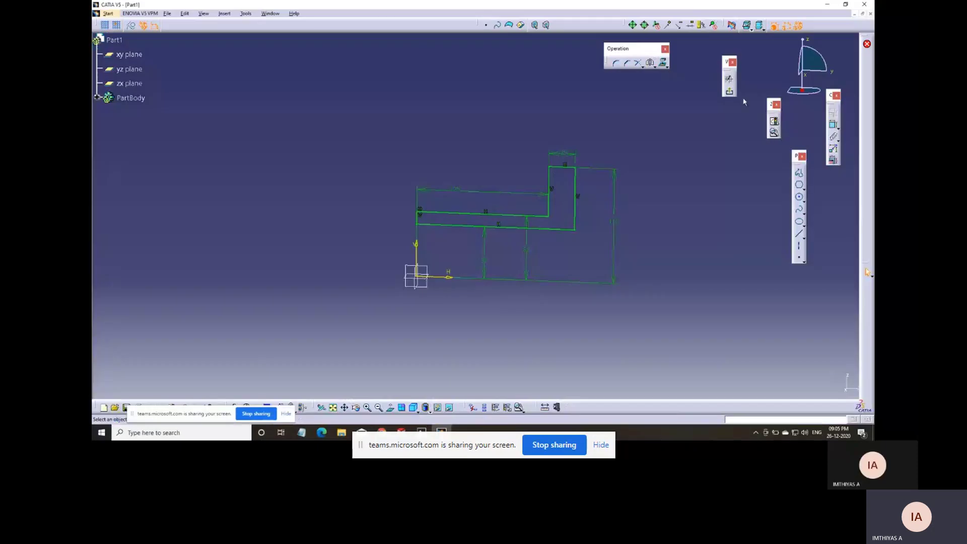
- Exit the sketch and revolve the L-shaped profile 360 degrees about the horizontal axis with the Shaft command
click(729, 92)
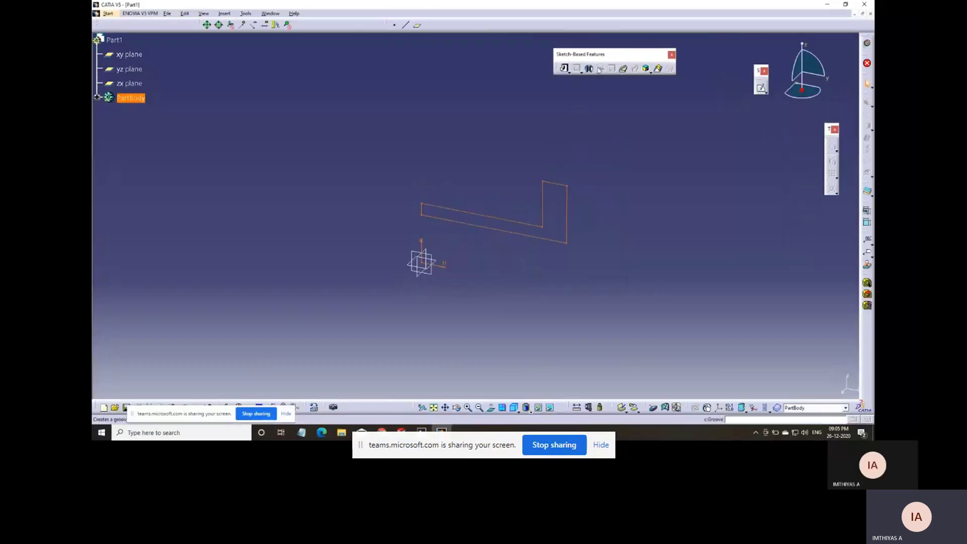
click(588, 69)
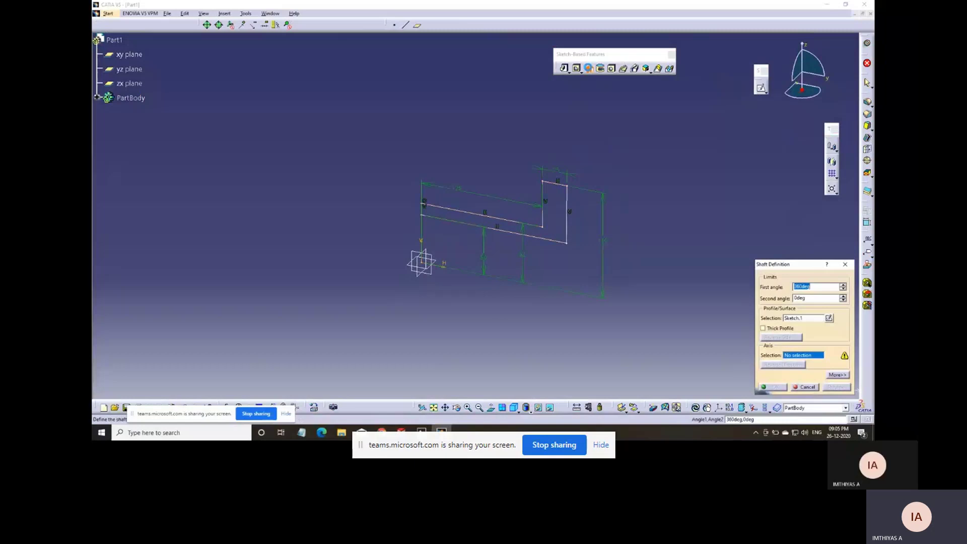
click(446, 263)
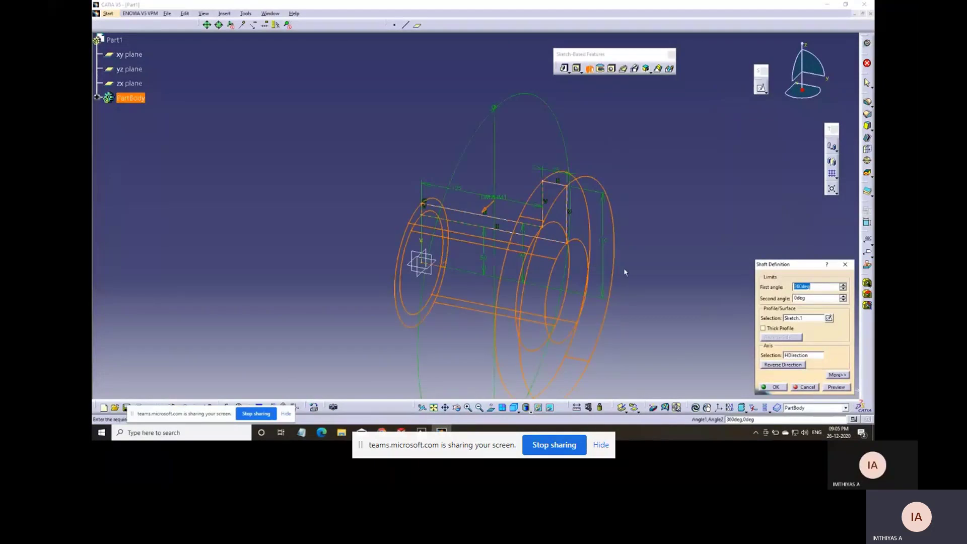
middle_drag(624, 272, 606, 226)
click(836, 386)
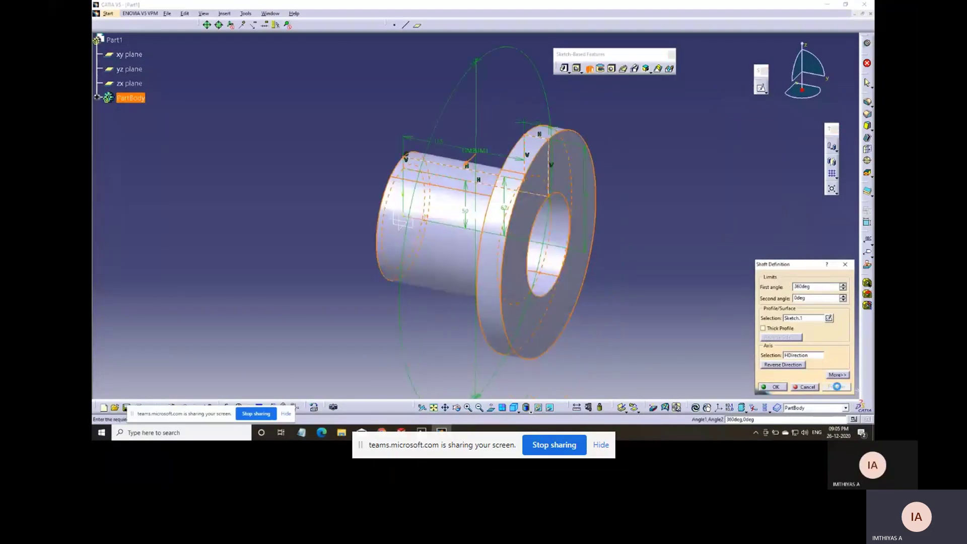
click(775, 386)
- Start a sketch on the flange's outer annular face and draw a small circle centred on the vertical axis above the bore
middle_drag(699, 250, 533, 141)
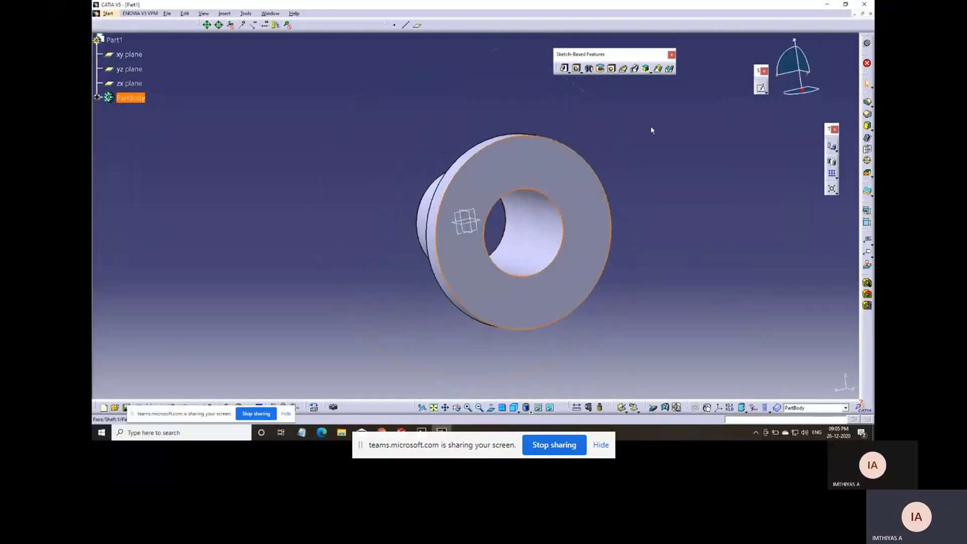
click(761, 89)
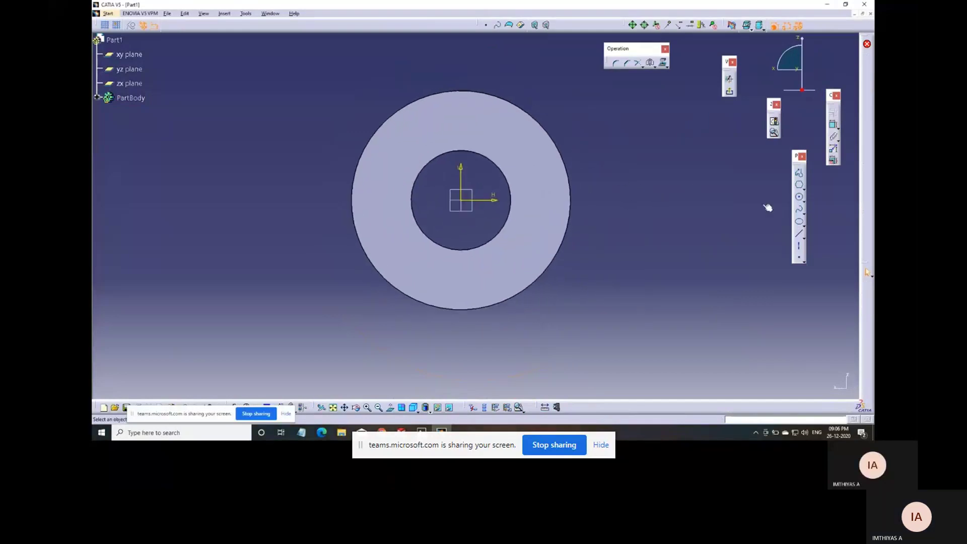
click(798, 197)
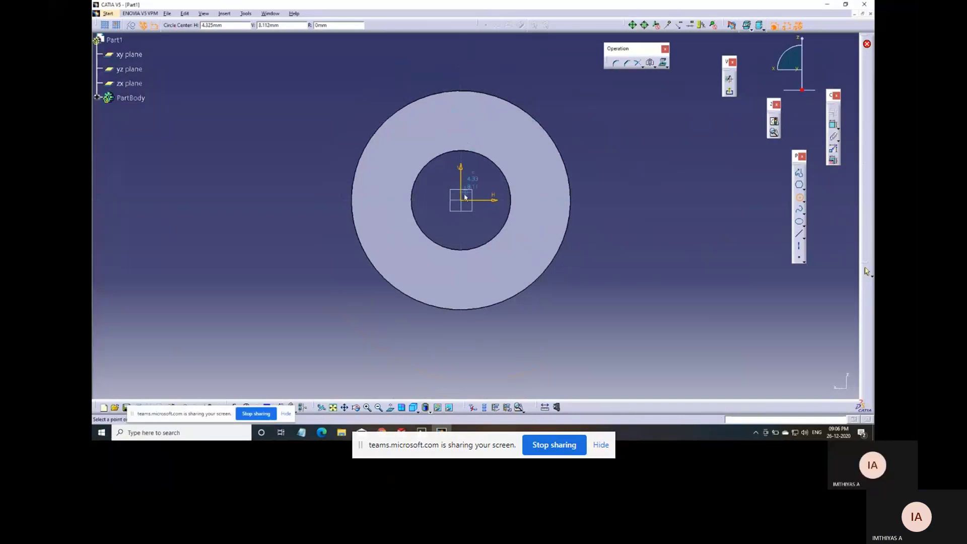
click(461, 120)
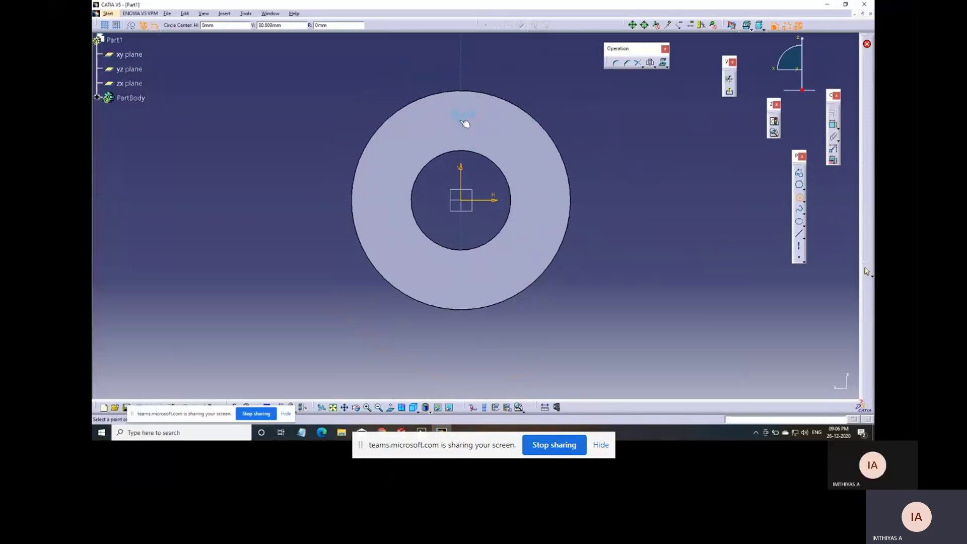
click(463, 117)
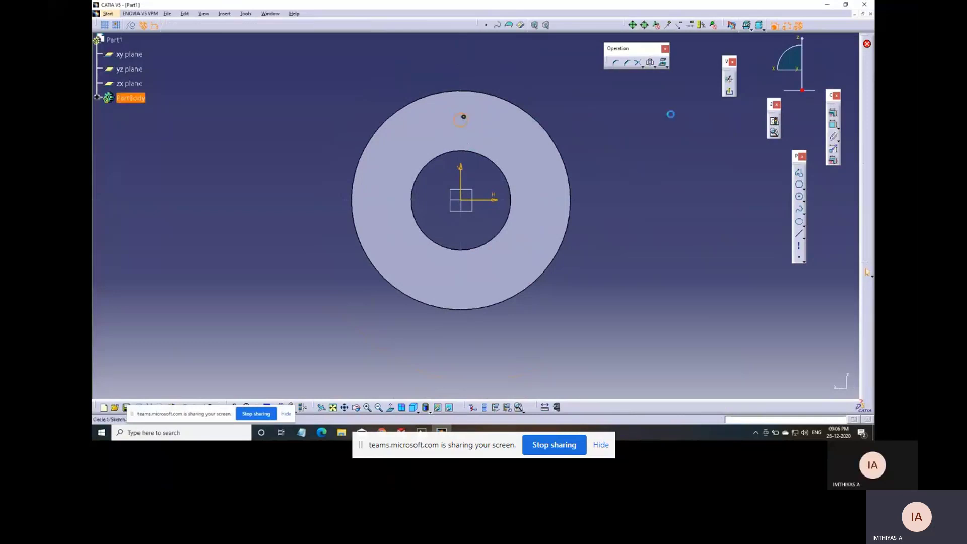
- Dimension the small circle and set its diameter to 20 mm
click(835, 125)
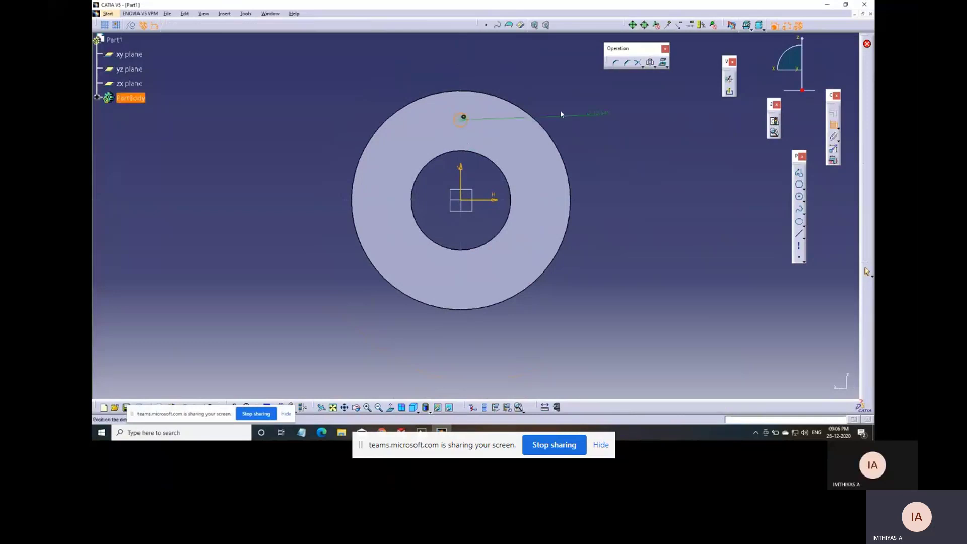
click(486, 78)
double_click(484, 70)
text(20mm)
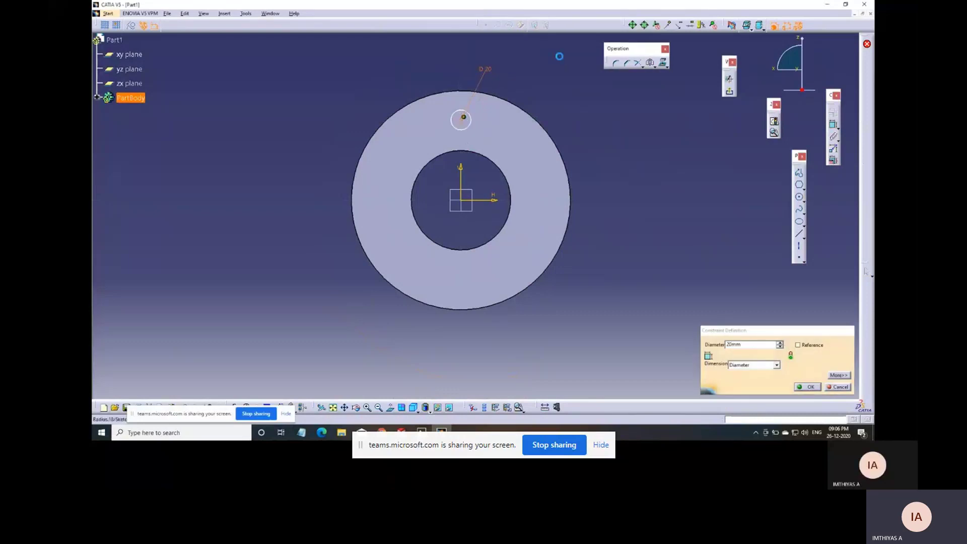
key(Return)
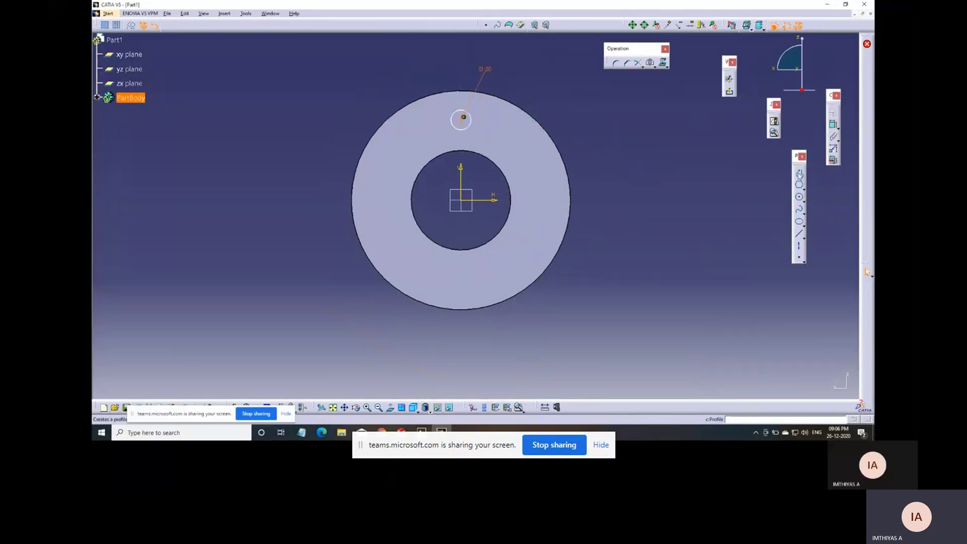
- Dimension the small circle's distance from the horizontal axis and set it to 80 mm
click(833, 125)
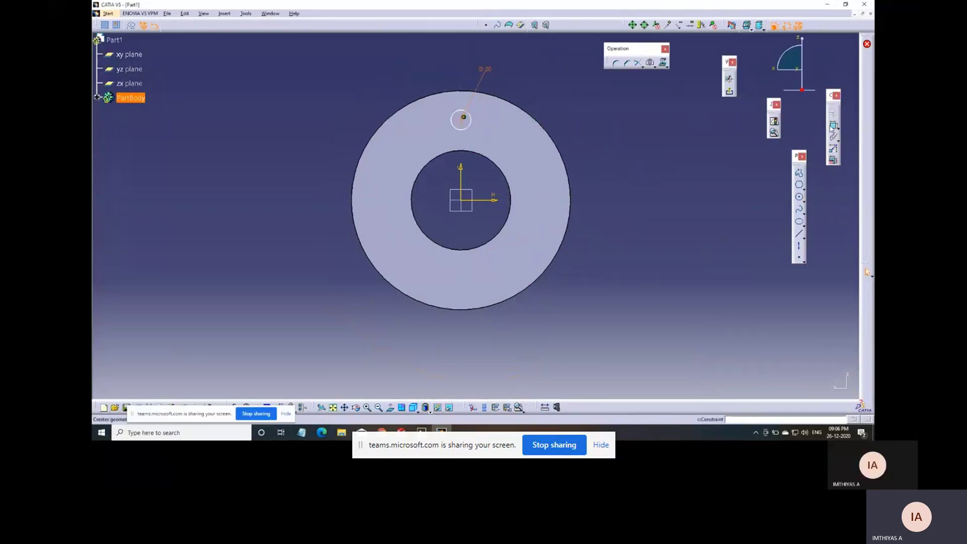
click(461, 120)
click(492, 200)
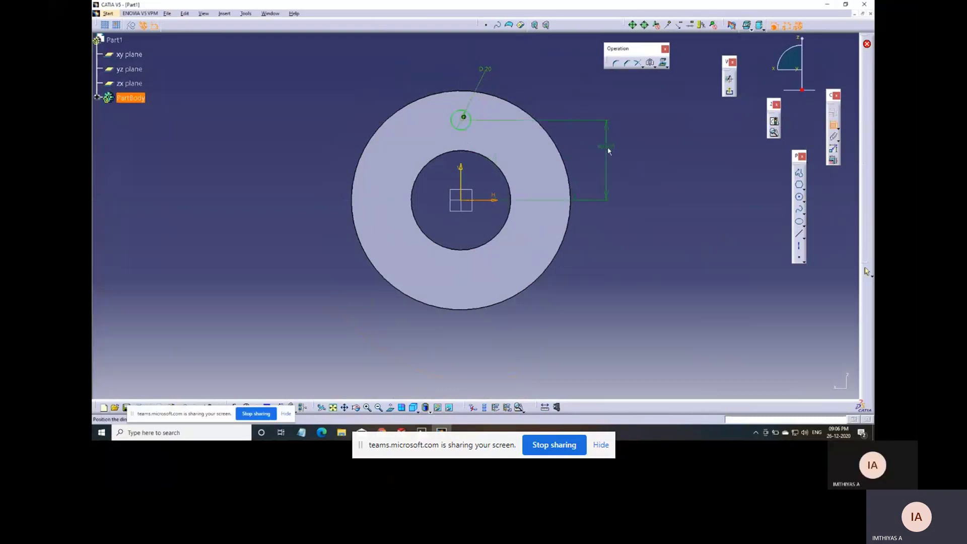
click(613, 157)
text(8)
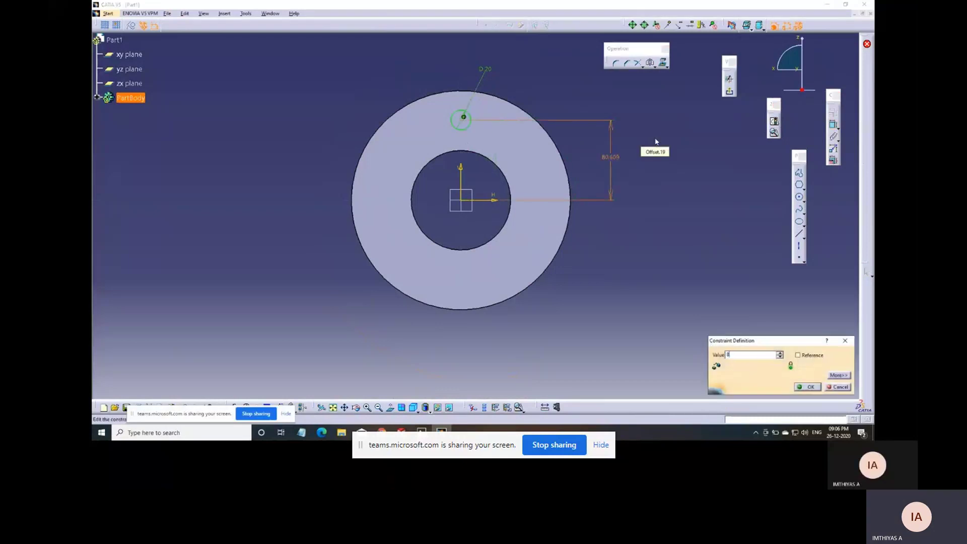
text(0)
key(Return)
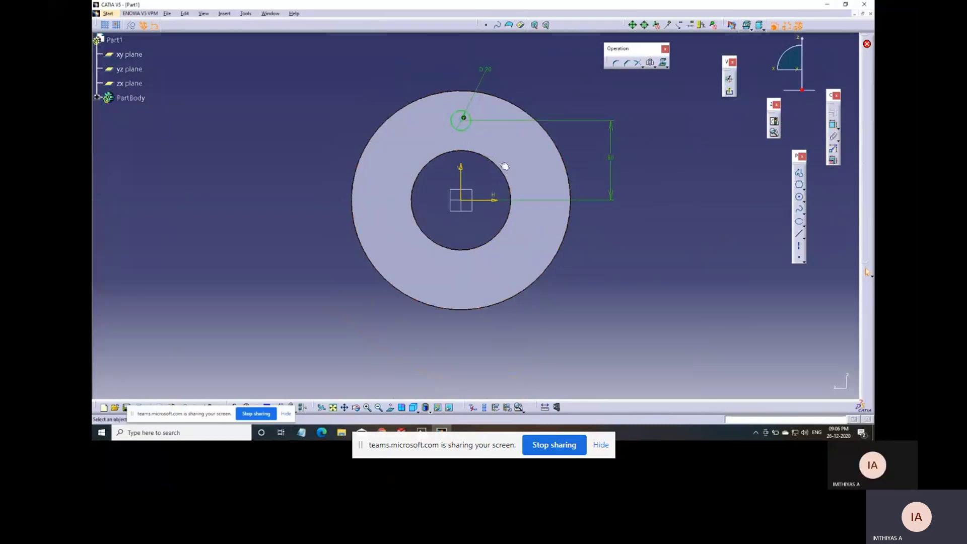
- Try a distance of 90 mm between the small circle and the horizontal axis
double_click(610, 157)
text(90)
key(Return)
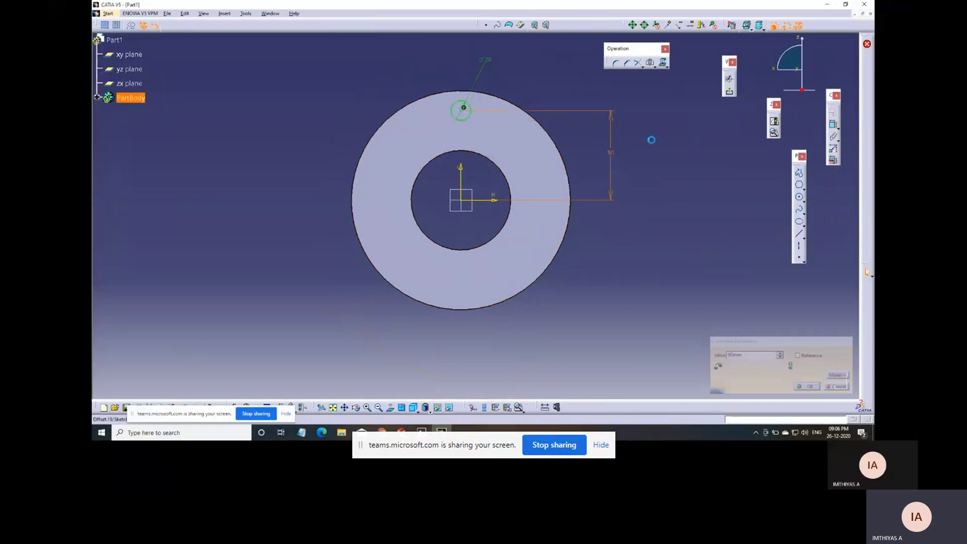
double_click(611, 152)
text(8)
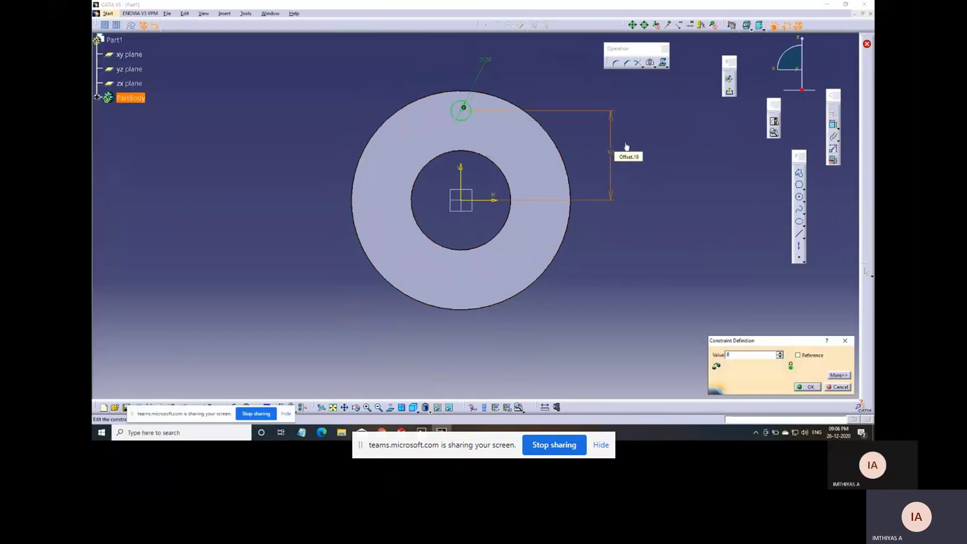
key(Return)
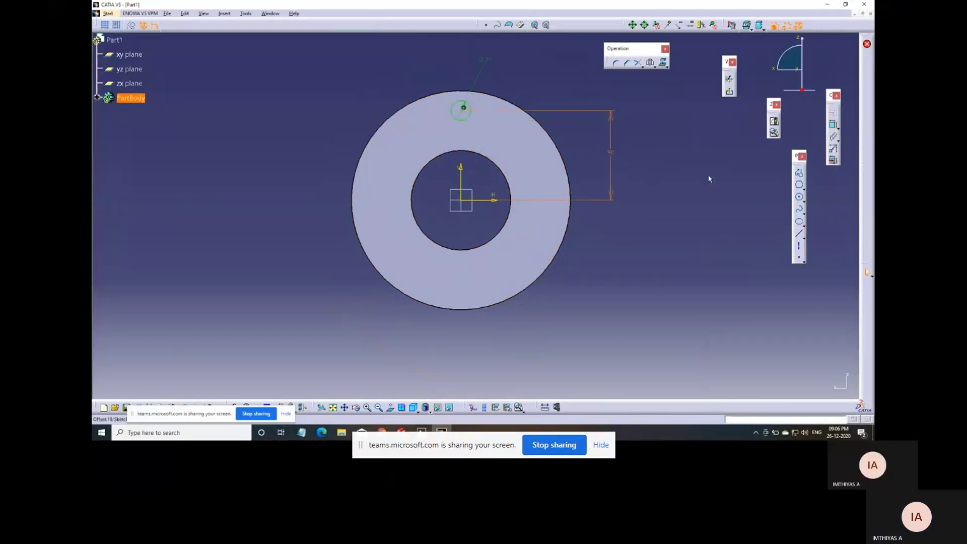
- Set the small circle's distance from the horizontal axis to 80 mm, try a far larger value and undo it
double_click(611, 153)
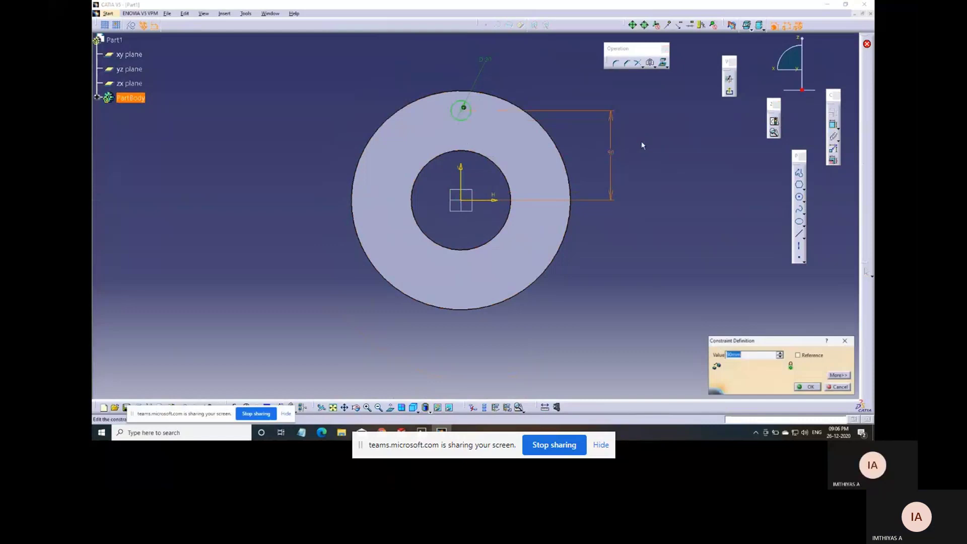
text(80)
key(Return)
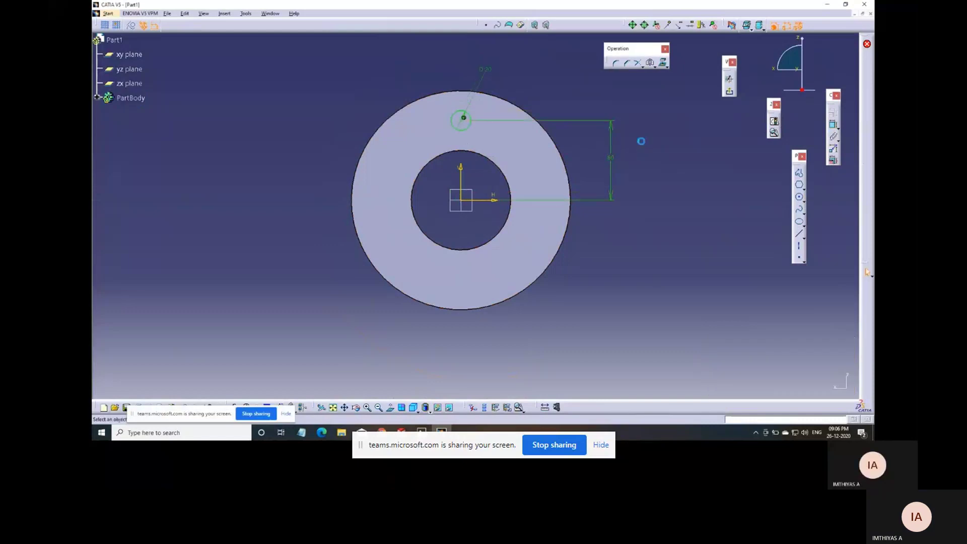
double_click(611, 158)
text(900)
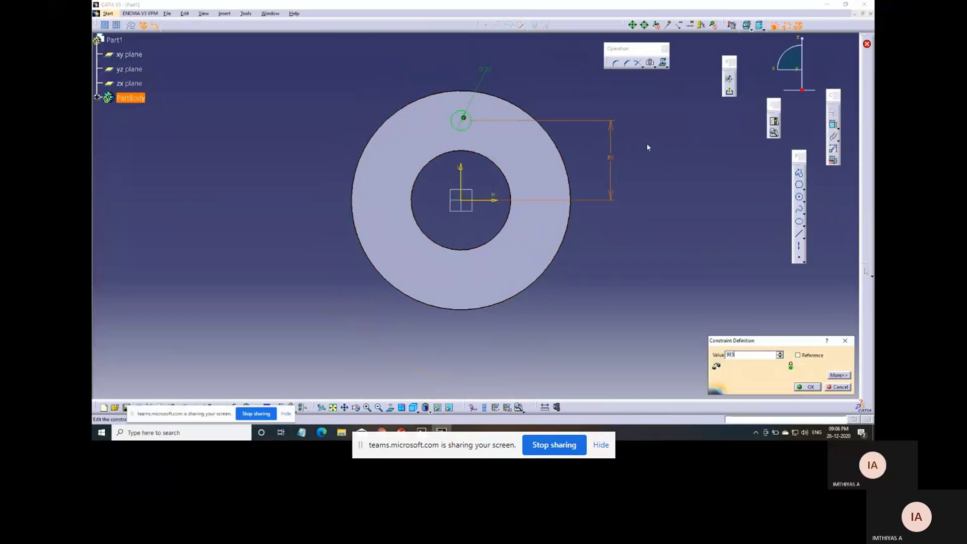
key(Return)
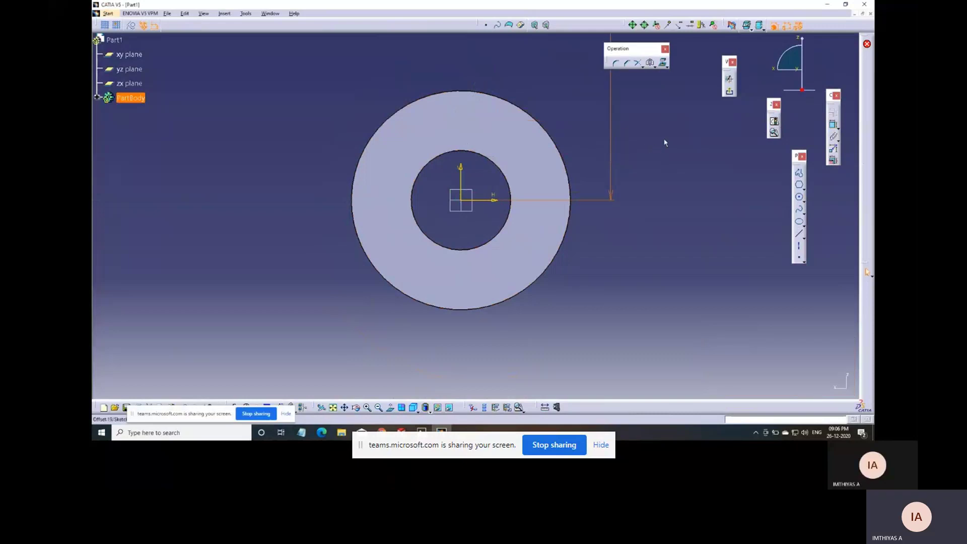
key(ctrl+z)
- Set the small circle's distance from the horizontal axis to 85 mm and exit the sketch
double_click(610, 155)
text(85)
key(Return)
click(729, 91)
- Cut the small circle through the flange plate as a pocket with the limit type Up to next
click(576, 68)
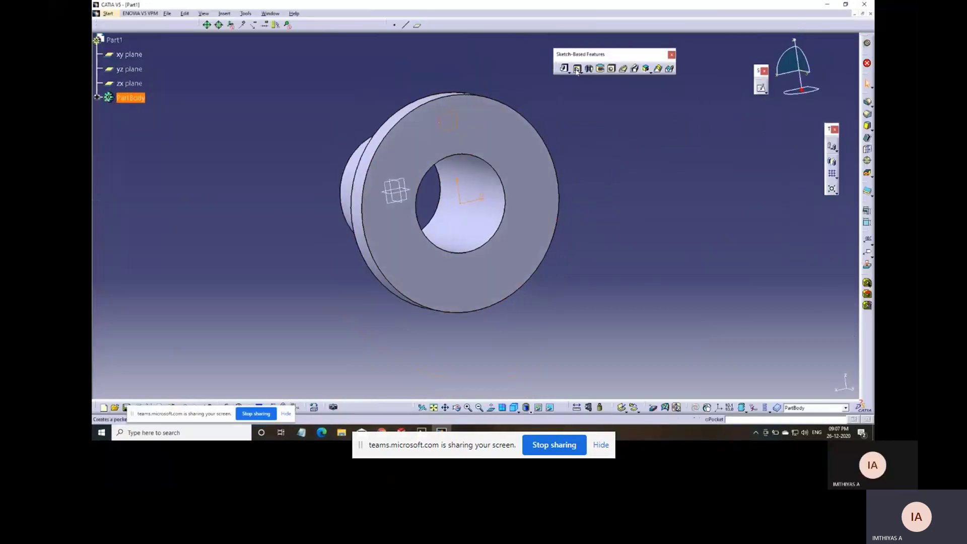
middle_drag(508, 191, 536, 204)
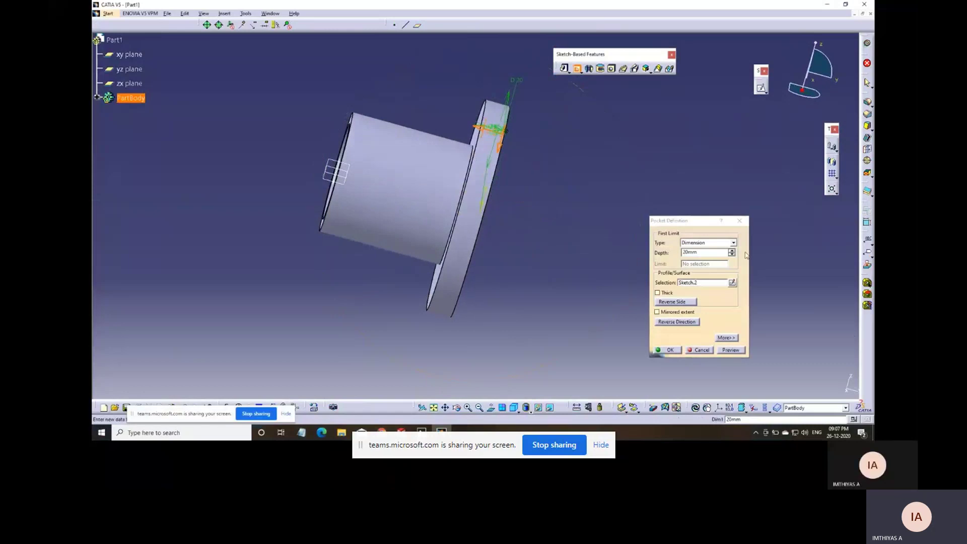
click(733, 242)
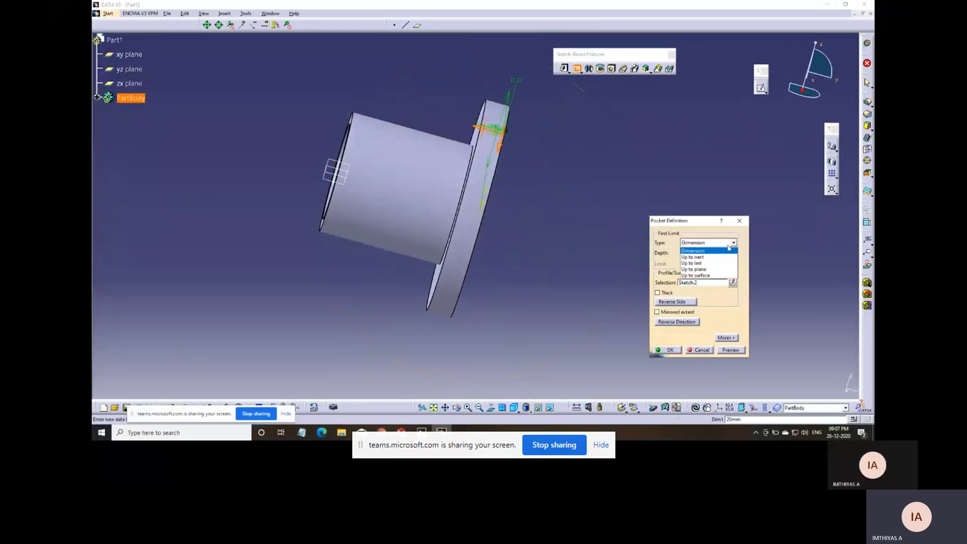
click(695, 257)
middle_drag(482, 267, 331, 206)
click(666, 349)
- Start a circular pattern of the small hole's pocket with 6 instances at an angular spacing of 60 degrees
click(98, 98)
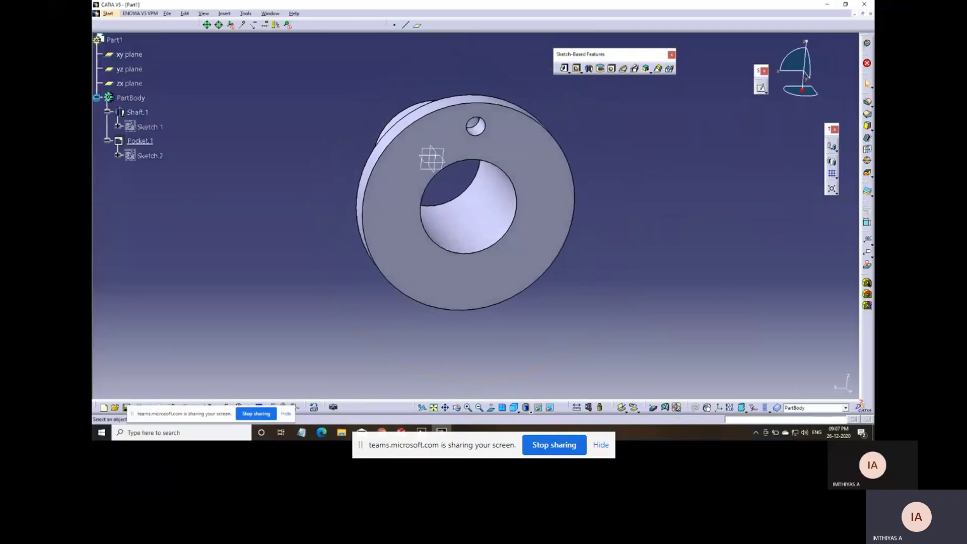
click(153, 143)
middle_drag(196, 212, 207, 172)
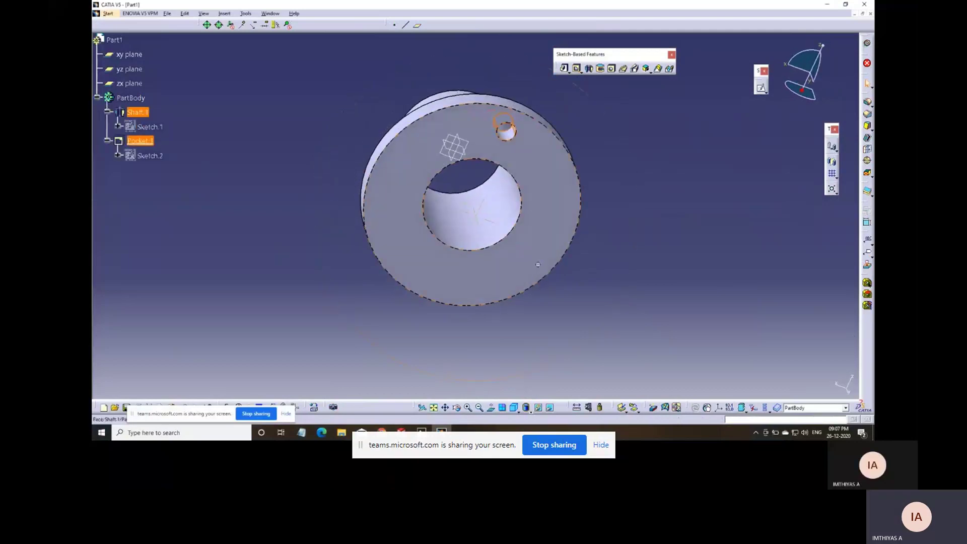
middle_drag(537, 267, 427, 304)
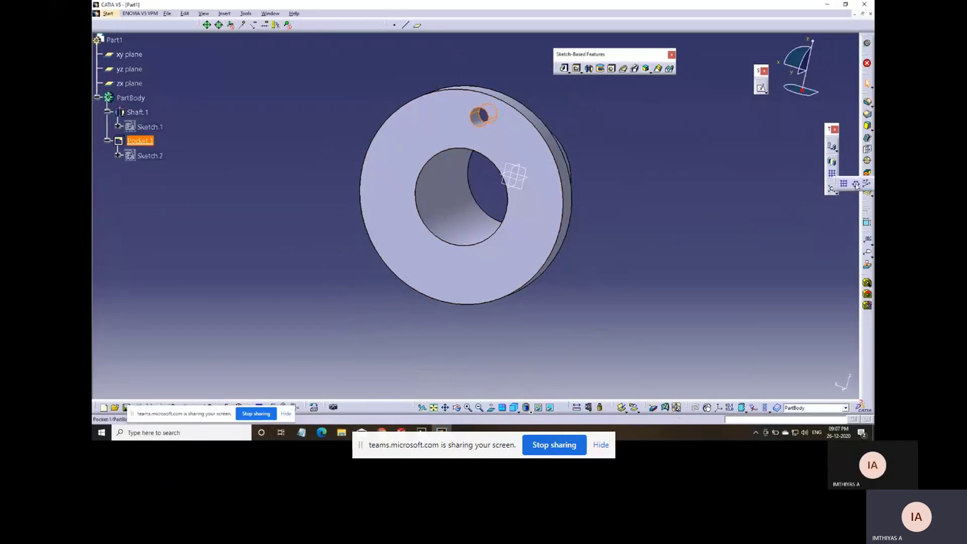
click(833, 174)
middle_drag(399, 293, 524, 321)
double_click(677, 259)
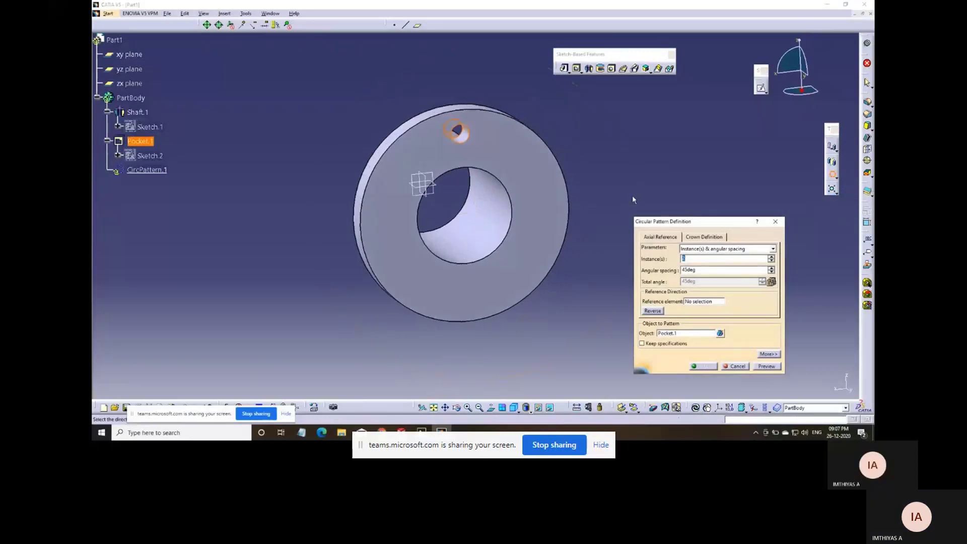
text(6)
click(690, 271)
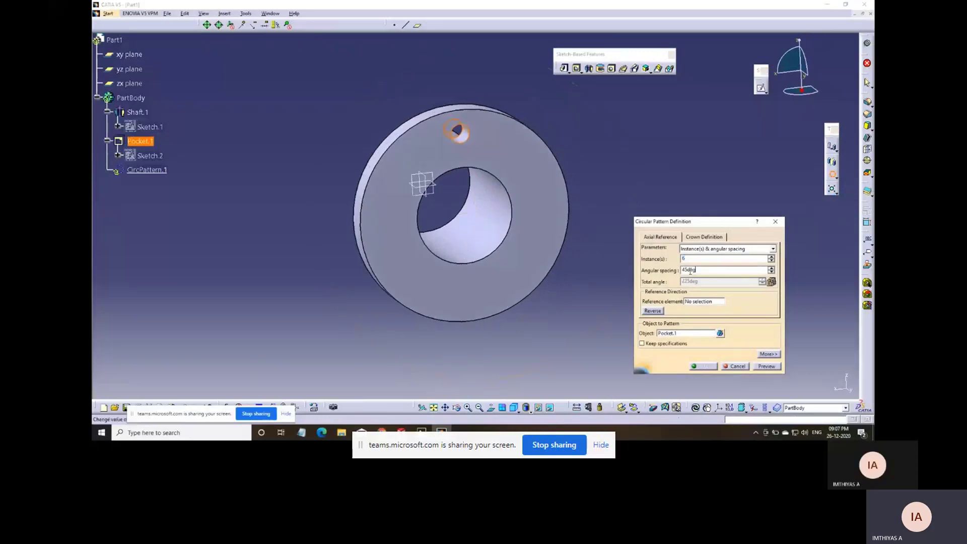
double_click(700, 269)
- Set the zx plane as the pattern's reference element, preview the holes and create the circular pattern
click(716, 304)
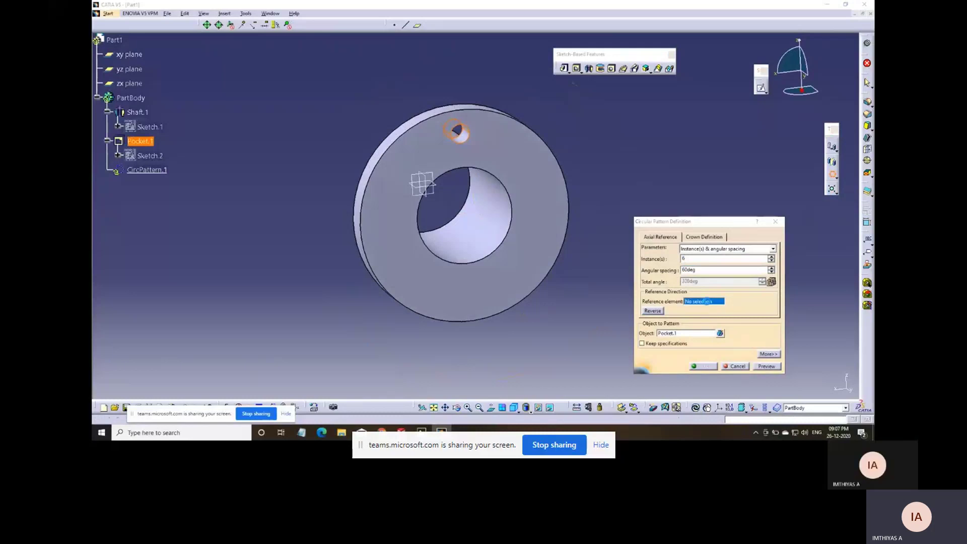
click(436, 197)
click(524, 233)
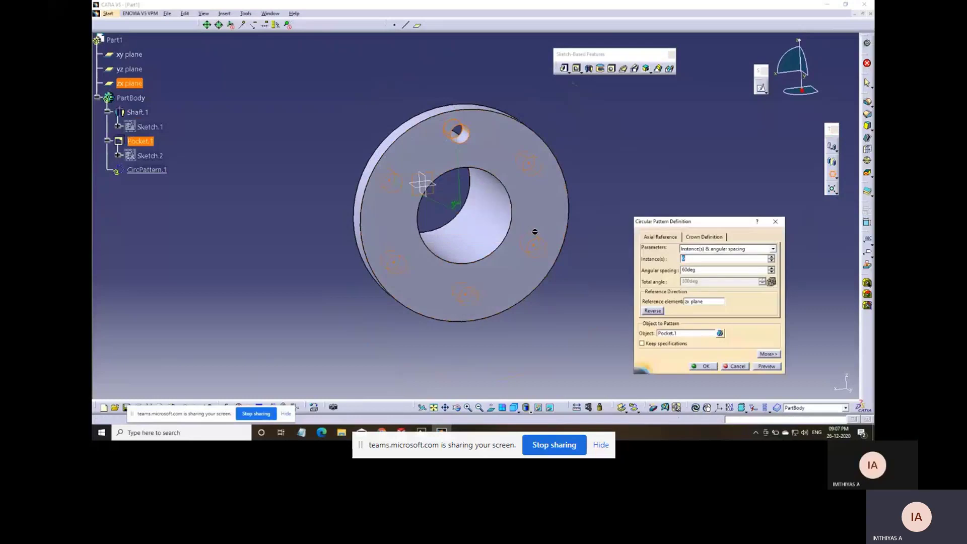
click(766, 367)
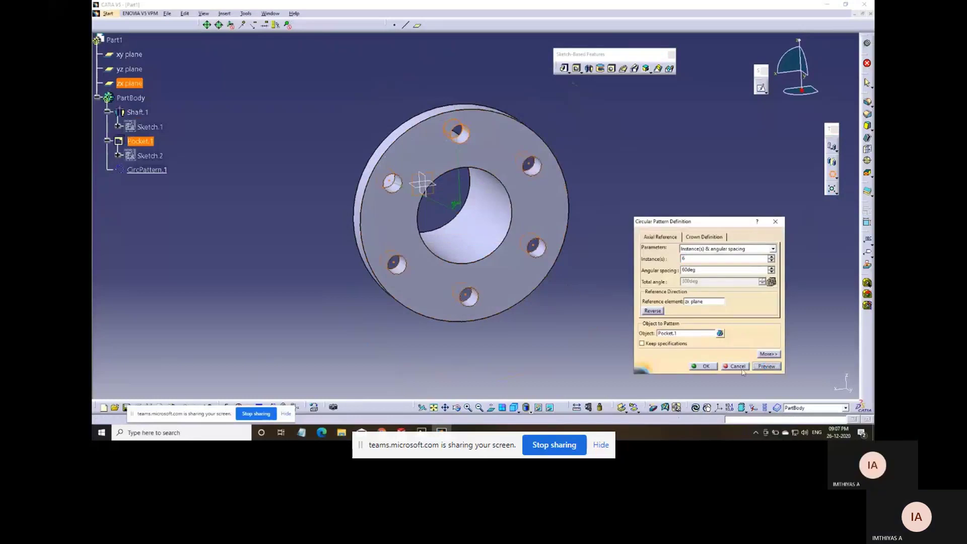
click(704, 367)
middle_drag(484, 225, 639, 233)
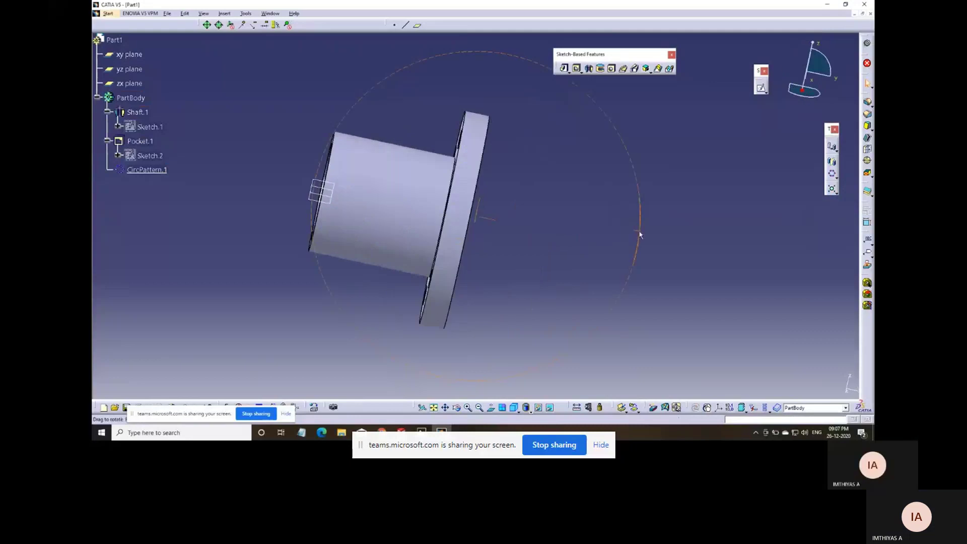
- Minimise the flange part, look at the reference drawing and create a new part in Part Design
click(855, 14)
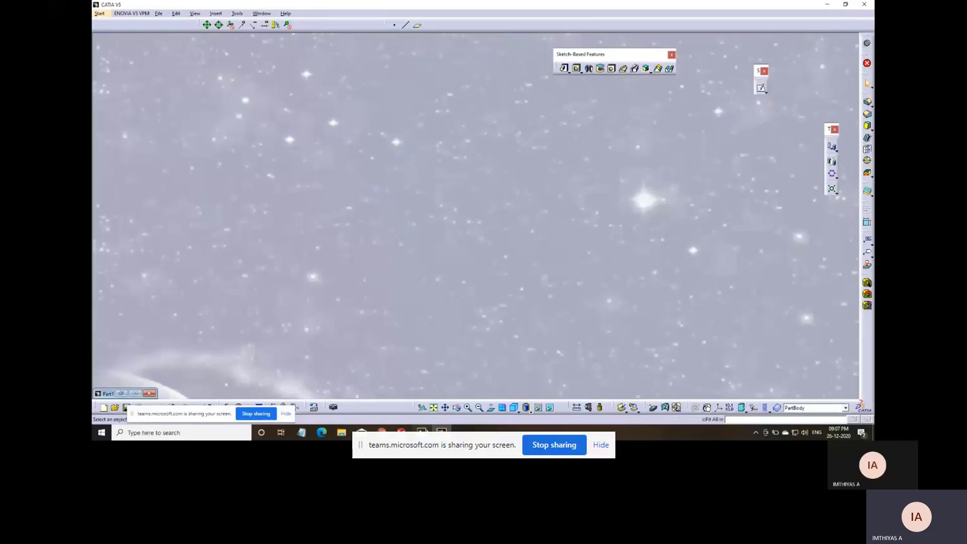
click(421, 431)
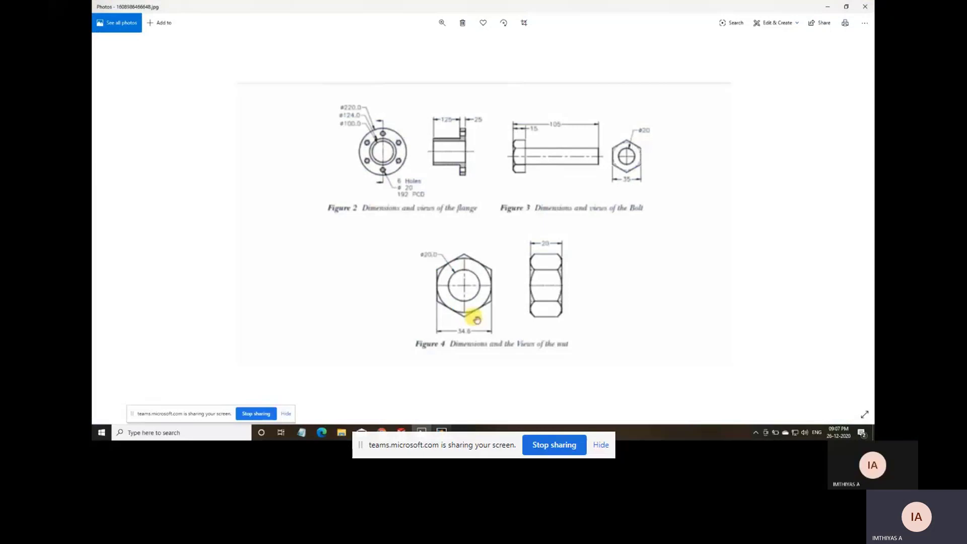
click(441, 431)
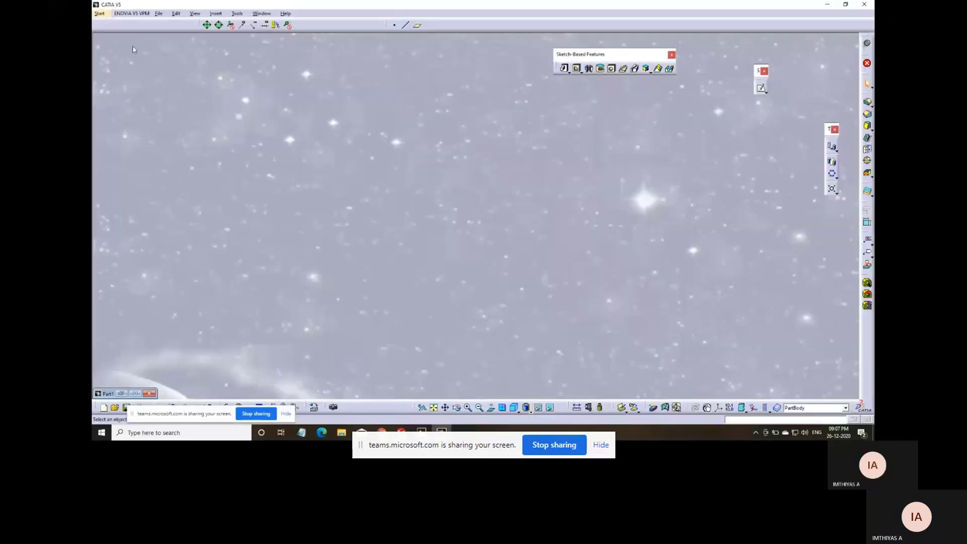
click(100, 13)
mouse_move(165, 34)
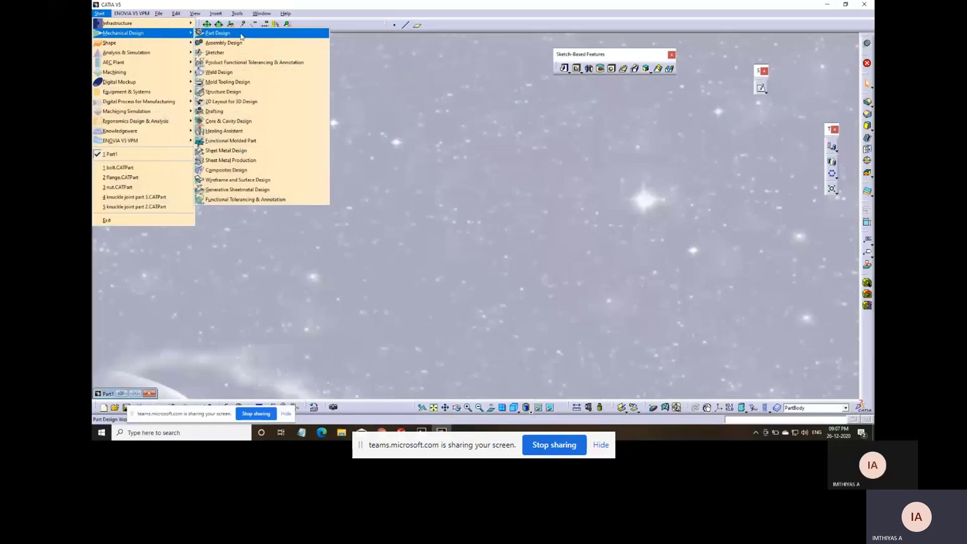
click(241, 35)
click(807, 387)
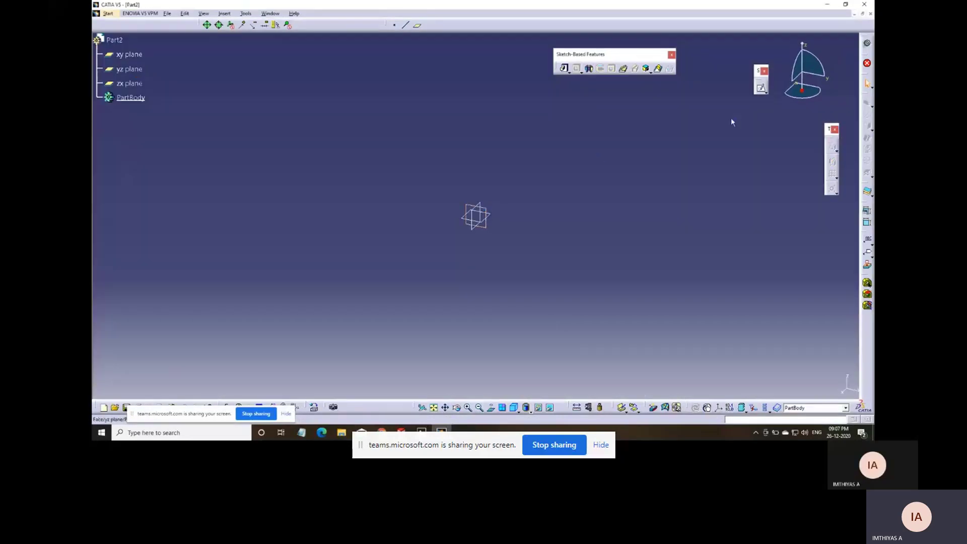
- Sketch a hexagon about 95 mm across flats on the yz plane, centred on the origin with two vertical sides
click(760, 88)
click(478, 215)
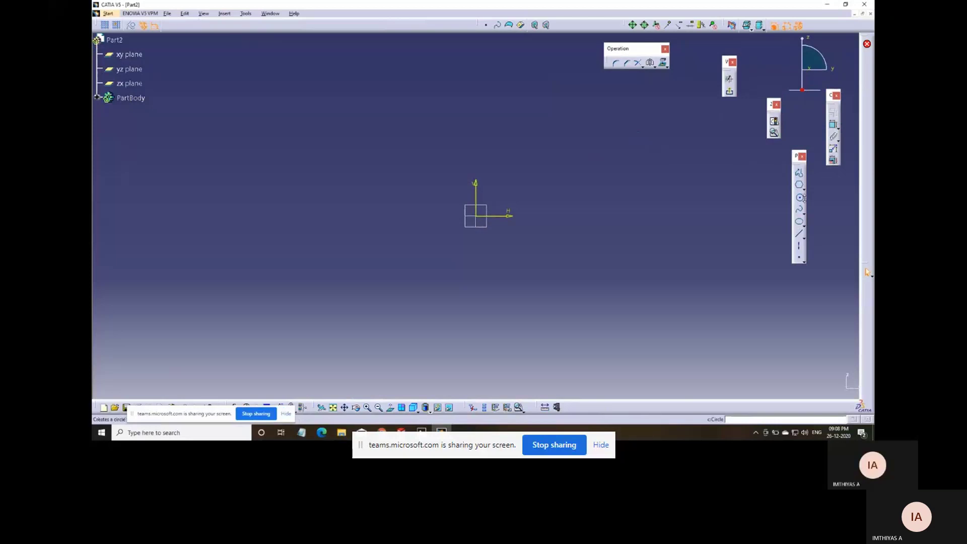
click(800, 187)
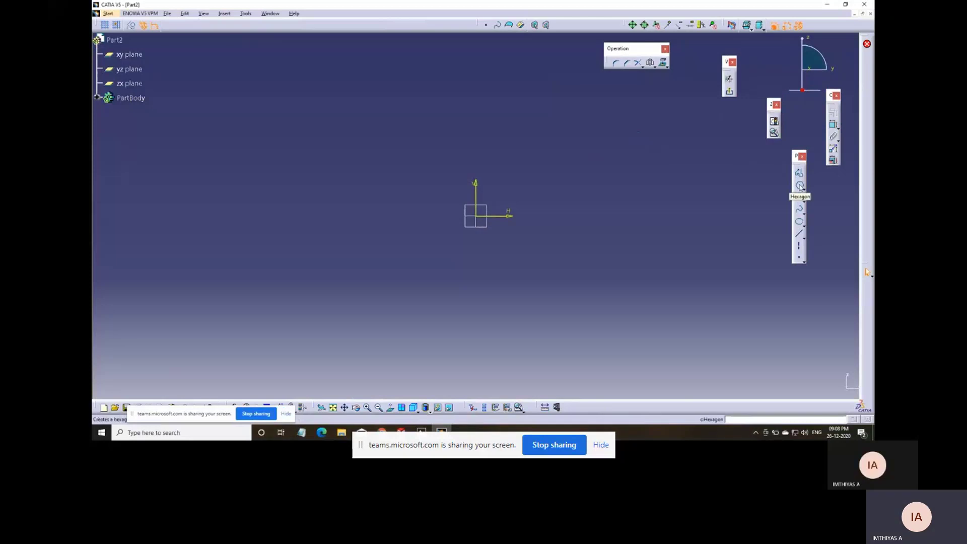
click(475, 215)
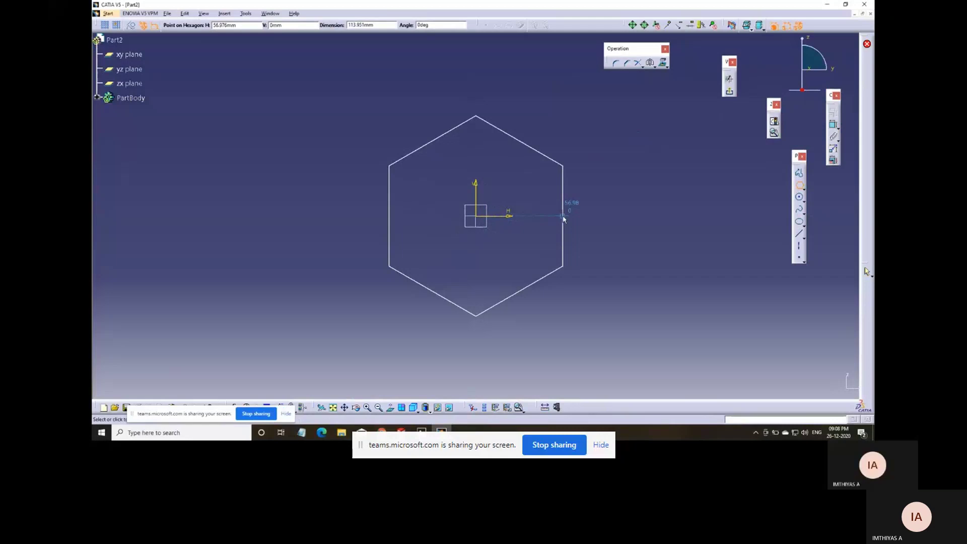
click(563, 218)
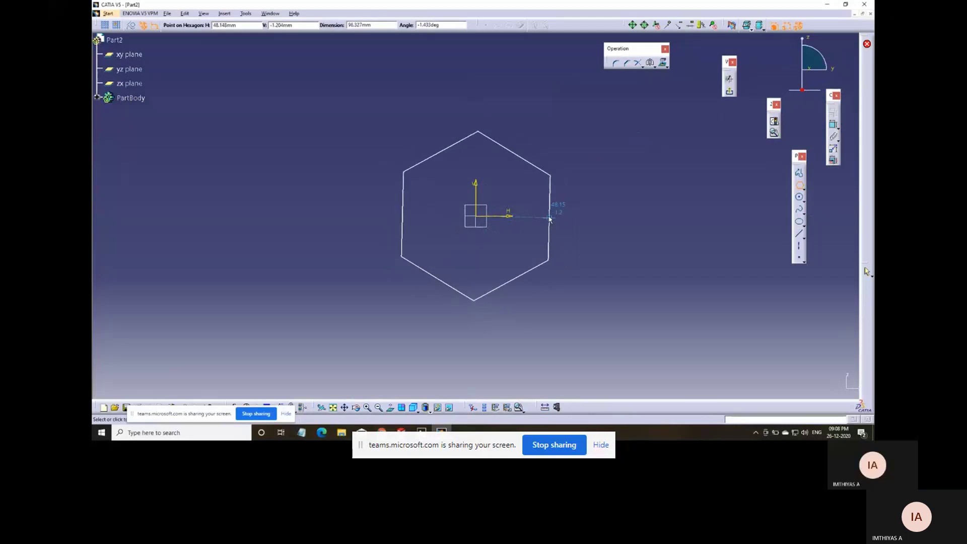
click(422, 431)
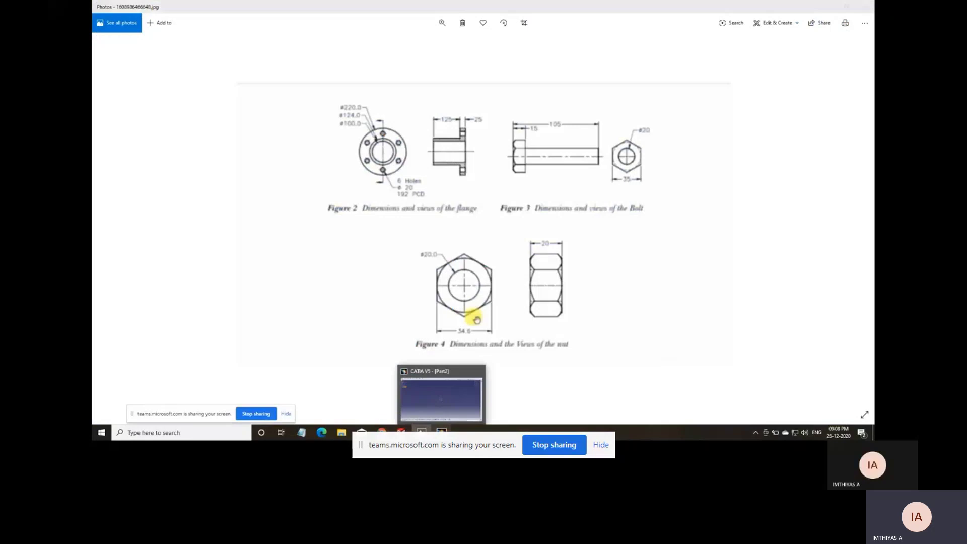
click(442, 431)
click(759, 143)
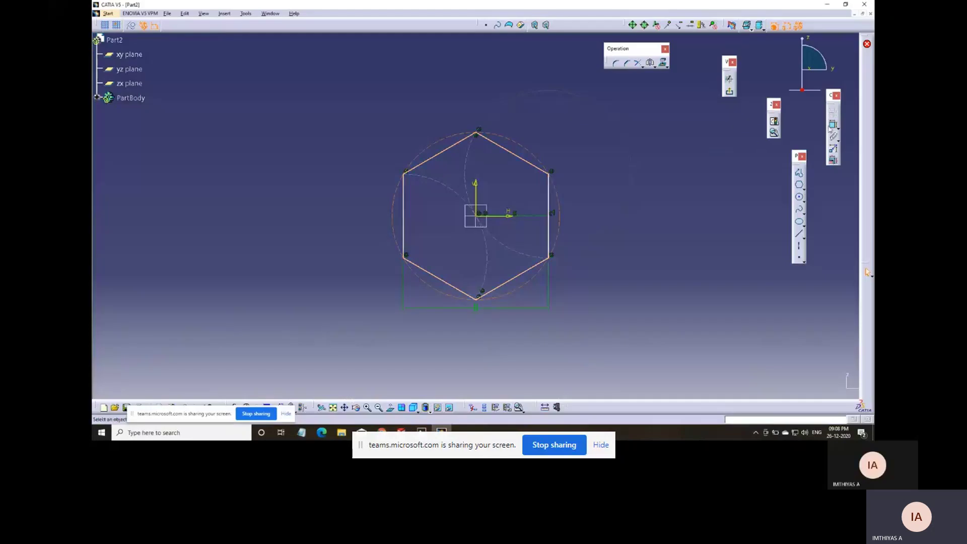
- Set the distance between the hexagon's two vertical sides to 35 mm and exit the sketch
click(832, 125)
click(405, 233)
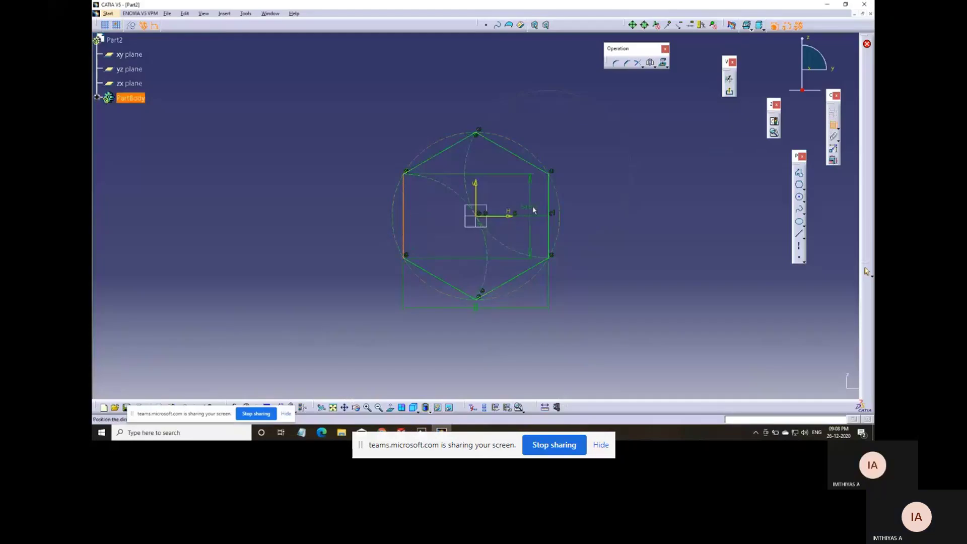
click(486, 91)
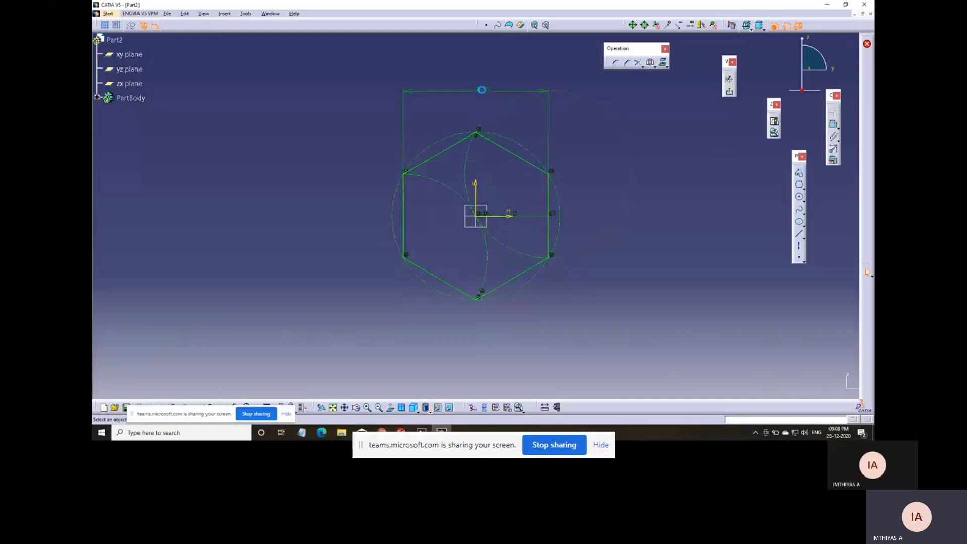
double_click(484, 89)
text(35)
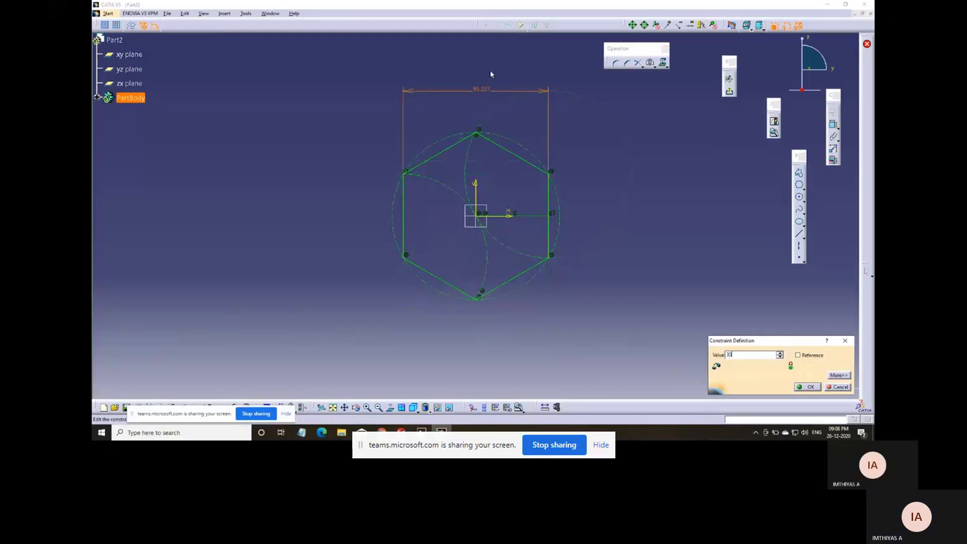
key(Return)
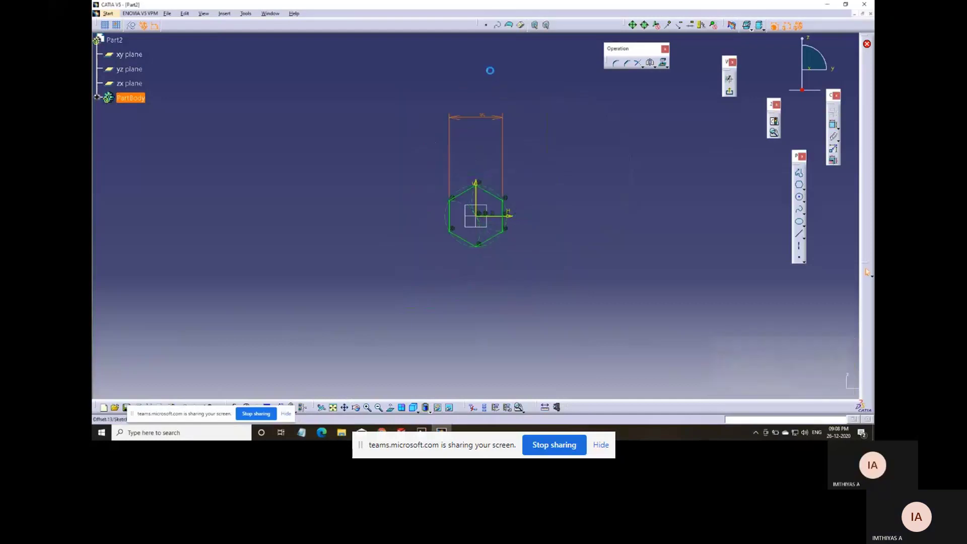
click(487, 117)
drag(495, 122, 502, 169)
click(535, 251)
mouse_move(535, 251)
middle_down()
mouse_move(530, 182)
mouse_move(532, 201)
middle_up()
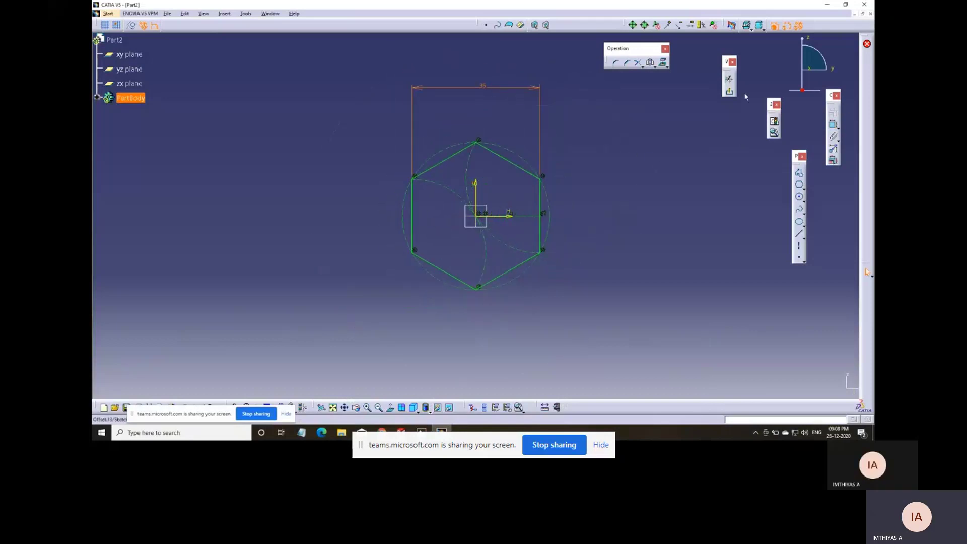
click(729, 93)
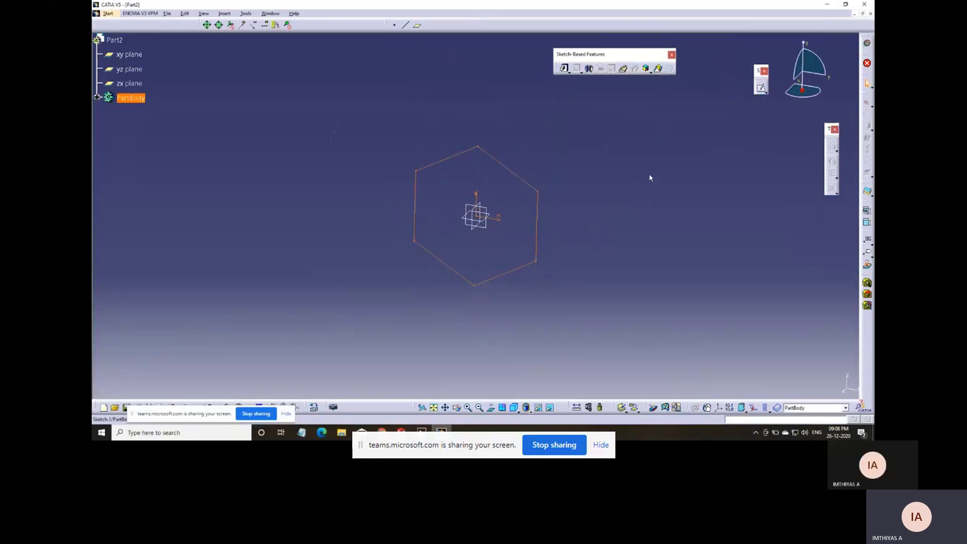
- Check the bolt head's thickness in the reference drawing and pad the hexagon sketch by 15 mm
click(421, 433)
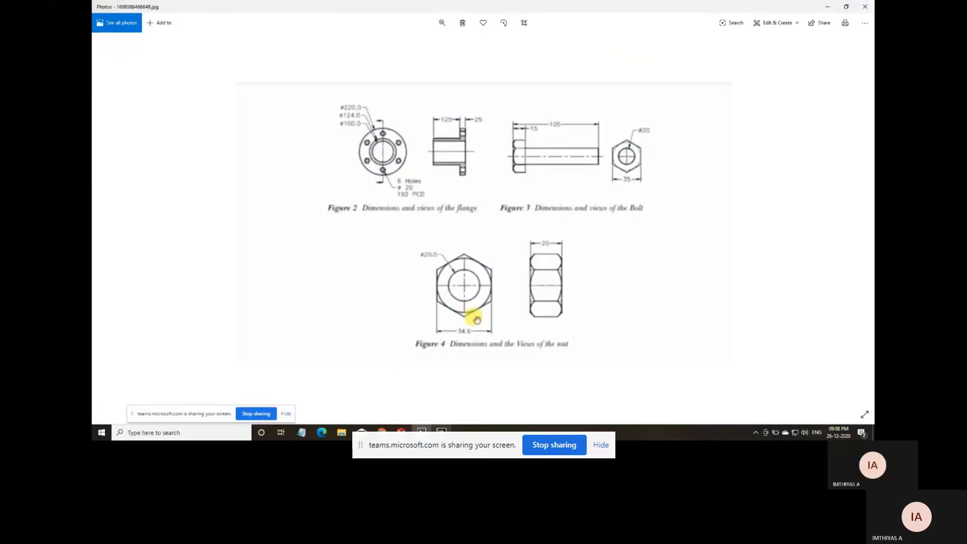
click(442, 432)
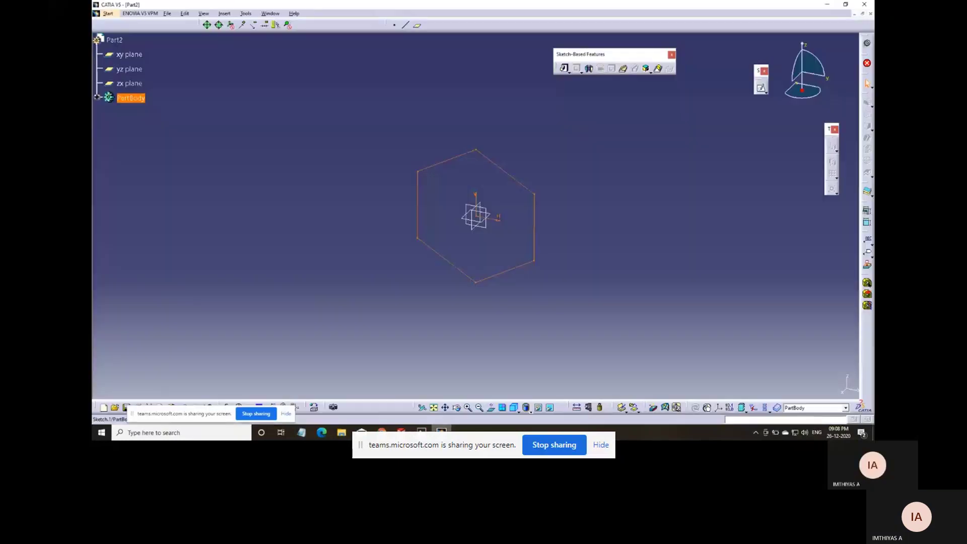
click(564, 68)
middle_drag(561, 242, 442, 280)
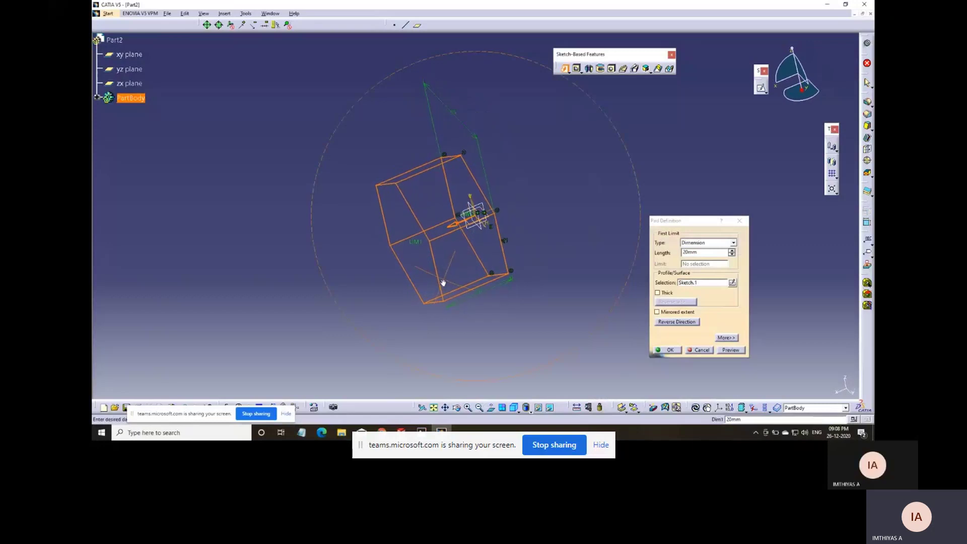
double_click(703, 252)
text(15)
key(Return)
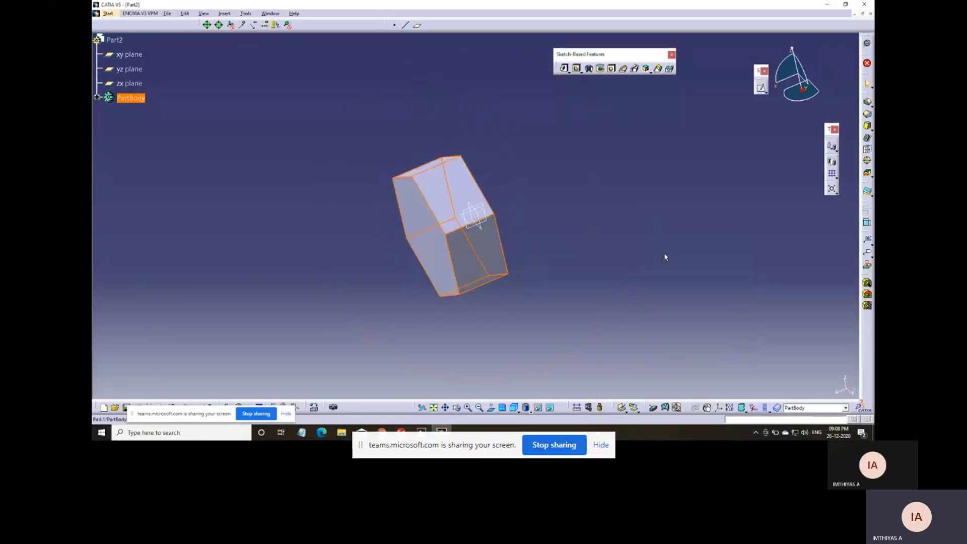
click(668, 250)
middle_drag(371, 236, 488, 235)
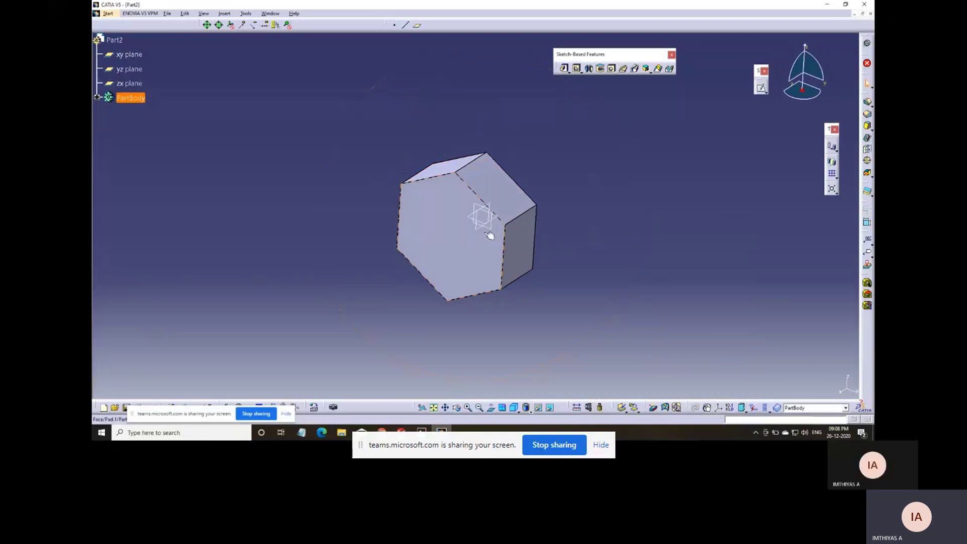
- Check the shank diameter in the reference drawing and sketch a circle about 17 mm in diameter on the head's hexagonal face, centred on the origin
click(446, 220)
middle_drag(574, 300, 571, 252)
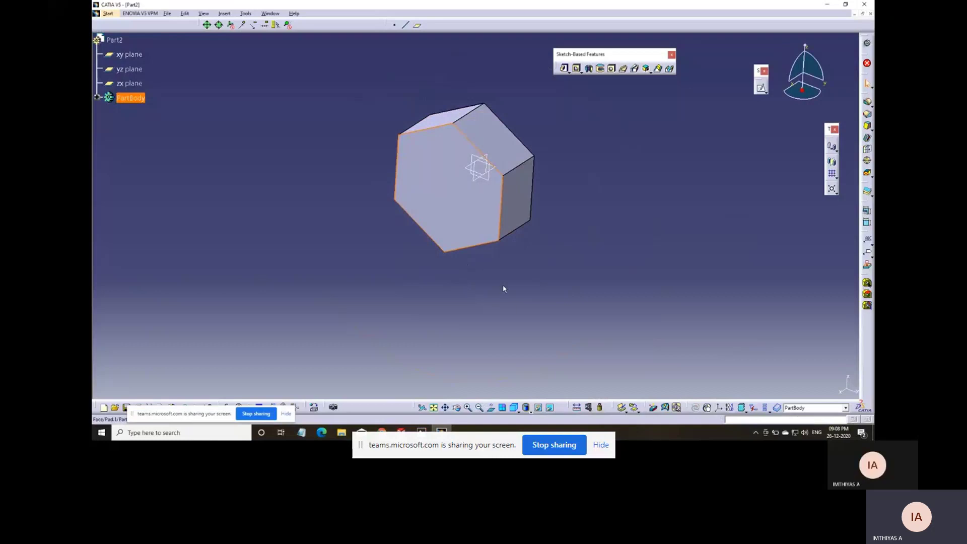
middle_drag(503, 287, 583, 290)
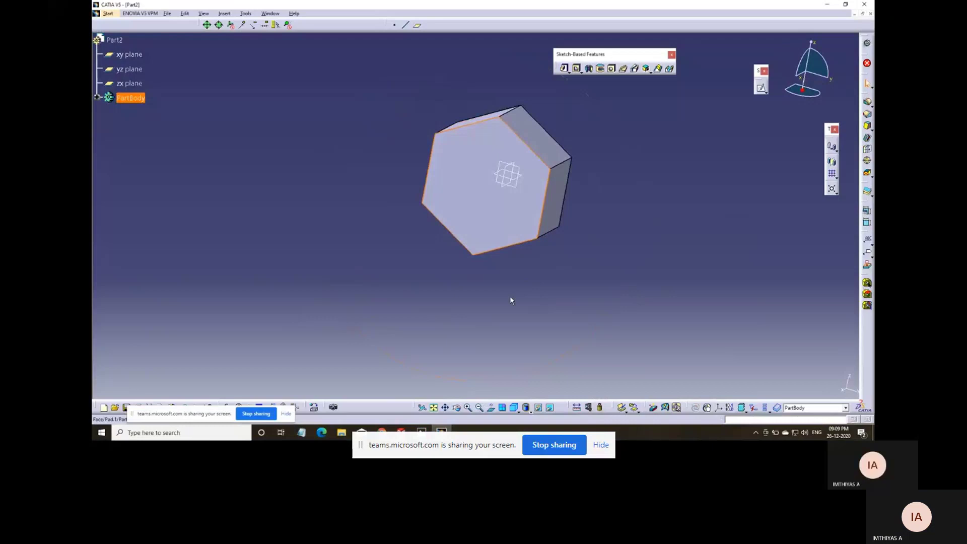
middle_drag(509, 297, 504, 303)
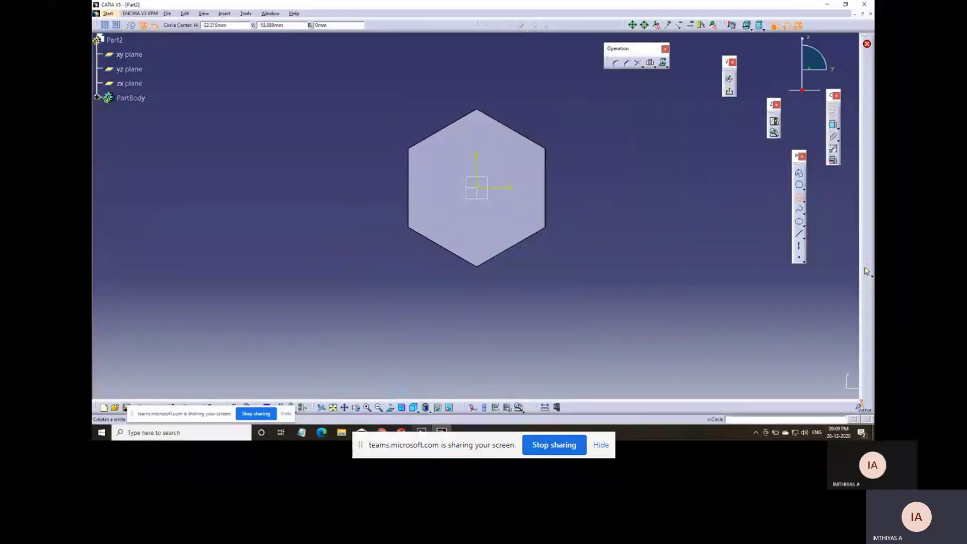
click(421, 431)
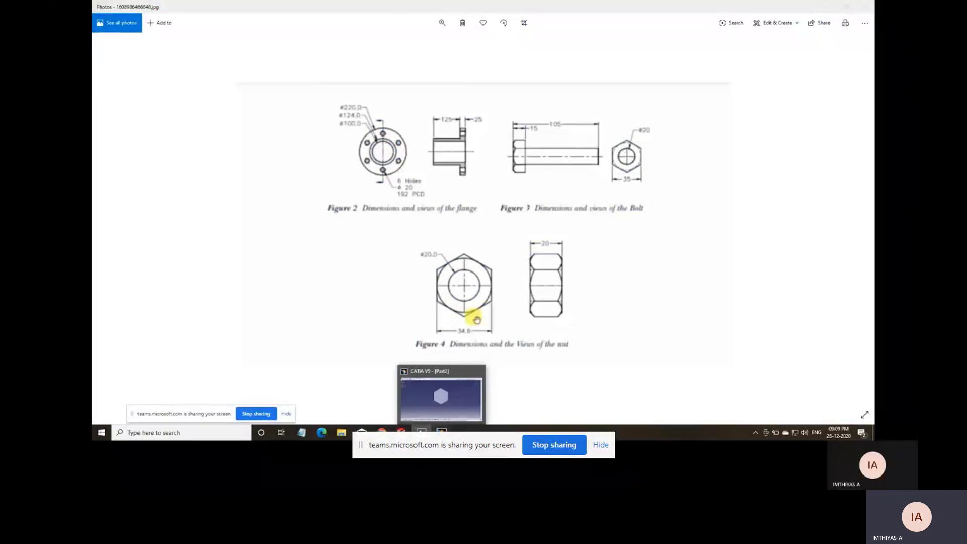
click(441, 431)
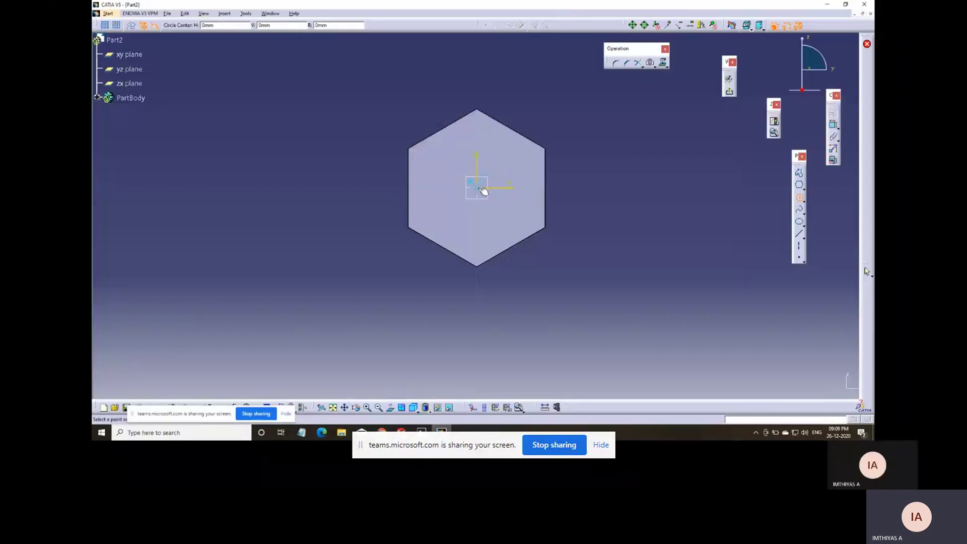
click(477, 188)
click(499, 211)
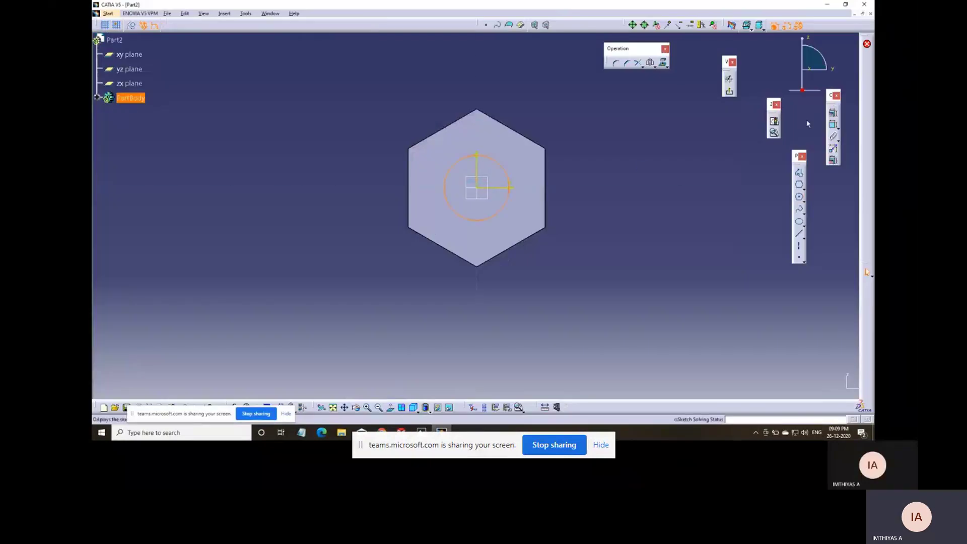
- Dimension the circle's diameter, set it to 20 mm and exit the sketch
click(833, 126)
click(519, 102)
double_click(513, 99)
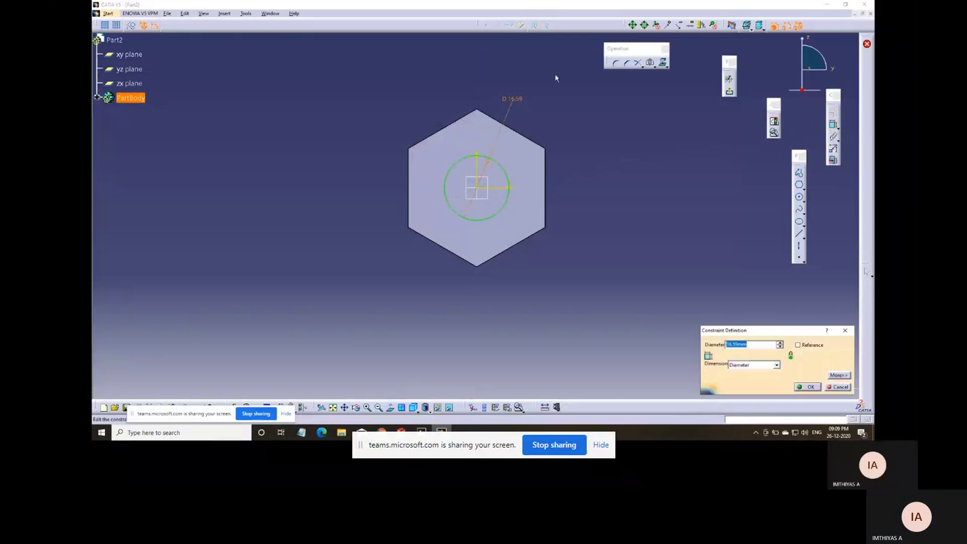
text(20)
key(Return)
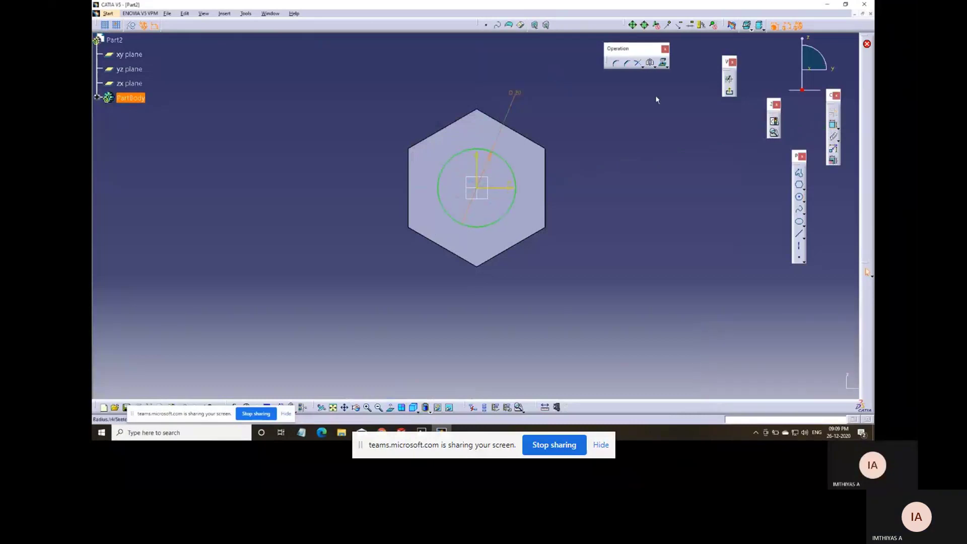
click(728, 91)
- Pad the circle sketch by 90 mm away from the hexagonal head to form the bolt shank
mouse_move(391, 188)
middle_down()
mouse_move(578, 221)
mouse_move(574, 214)
middle_up()
click(565, 69)
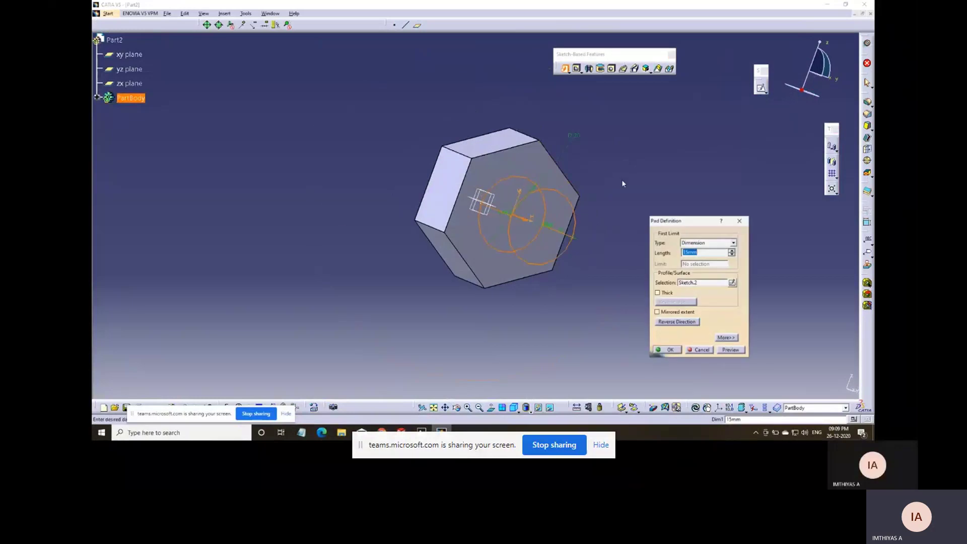
mouse_move(623, 180)
middle_down()
mouse_move(513, 136)
mouse_move(563, 257)
mouse_move(584, 255)
middle_up()
click(704, 252)
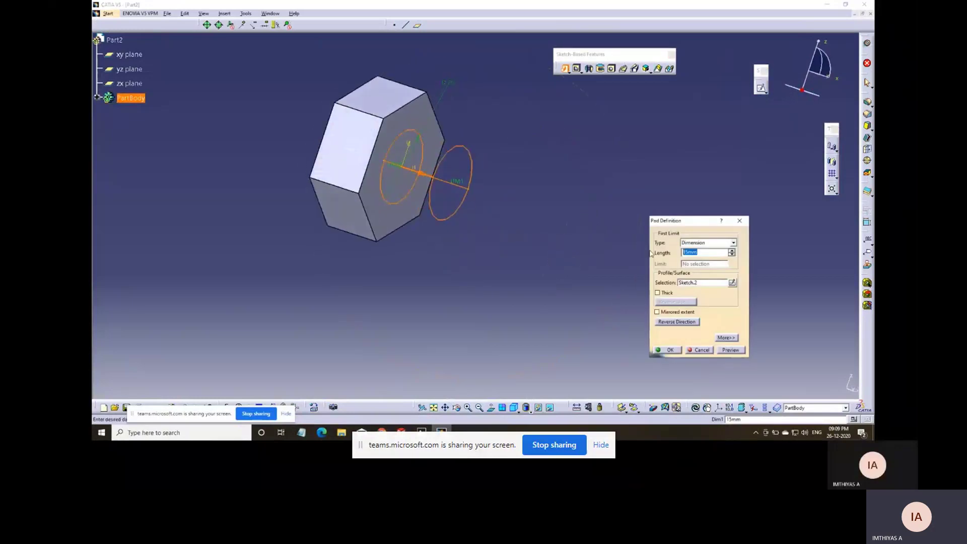
text(90)
key(Return)
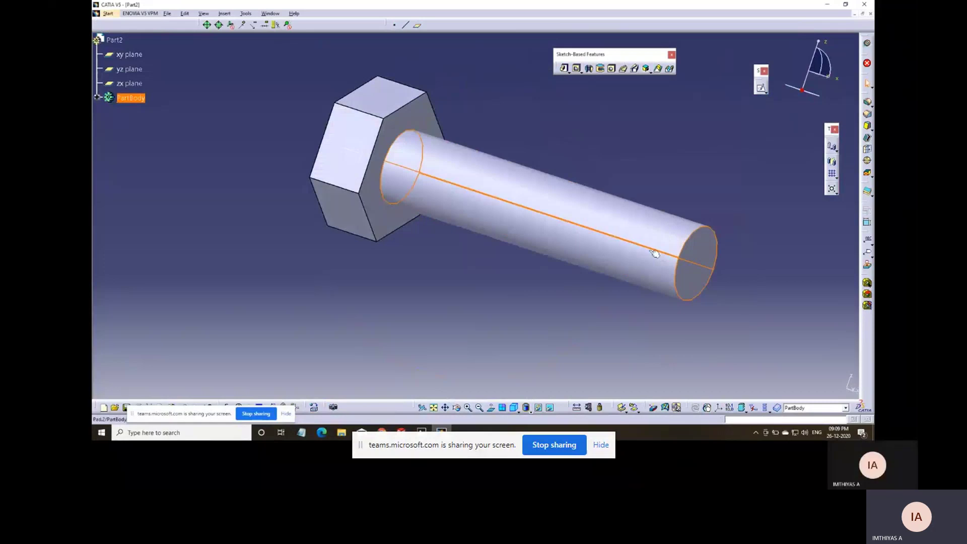
click(661, 158)
middle_drag(661, 157, 519, 282)
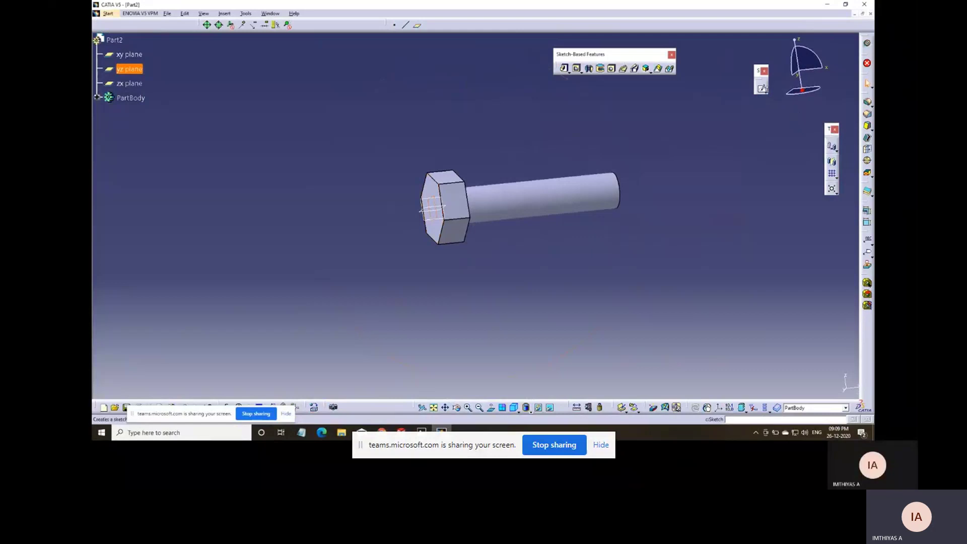
click(765, 92)
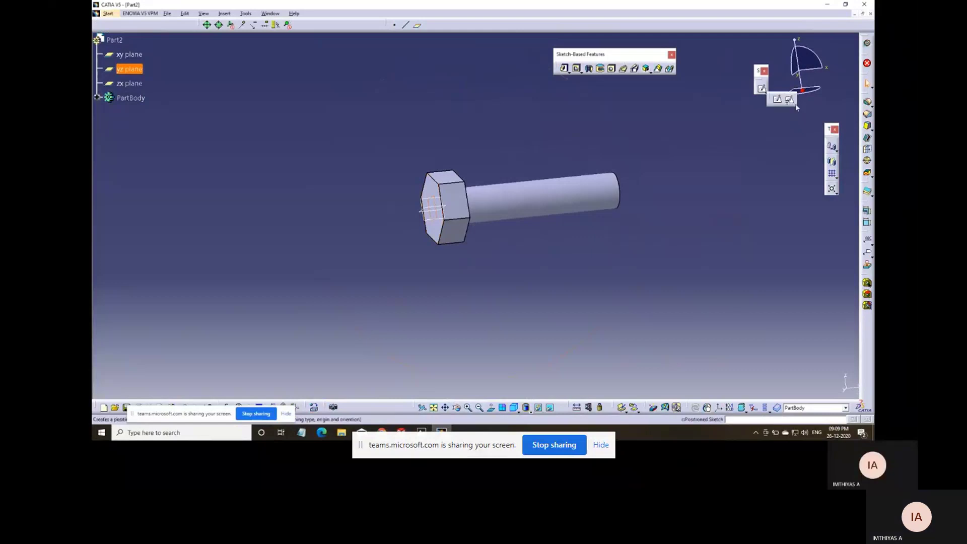
click(789, 99)
middle_drag(603, 158, 401, 226)
click(806, 385)
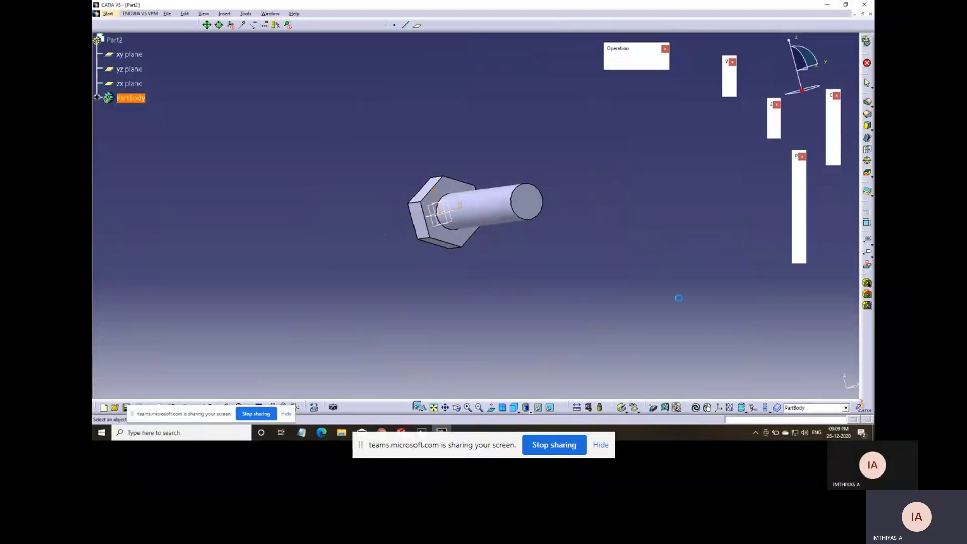
mouse_move(546, 257)
ctrl+middle_down()
mouse_move(538, 259)
mouse_move(534, 215)
mouse_move(531, 225)
mouse_move(618, 233)
ctrl+middle_up()
click(729, 92)
- Create a positioned sketch on the xy plane and draw a right triangle about 14 mm wide and 8 mm high beside the bolt head
mouse_move(518, 257)
middle_down()
mouse_move(455, 232)
mouse_move(443, 275)
mouse_move(451, 186)
middle_up()
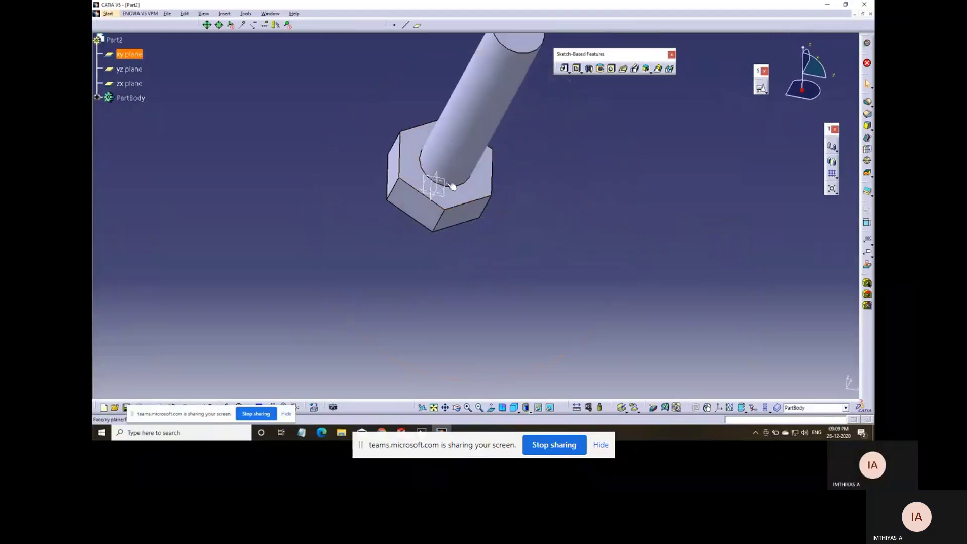
click(761, 88)
middle_drag(647, 264, 627, 216)
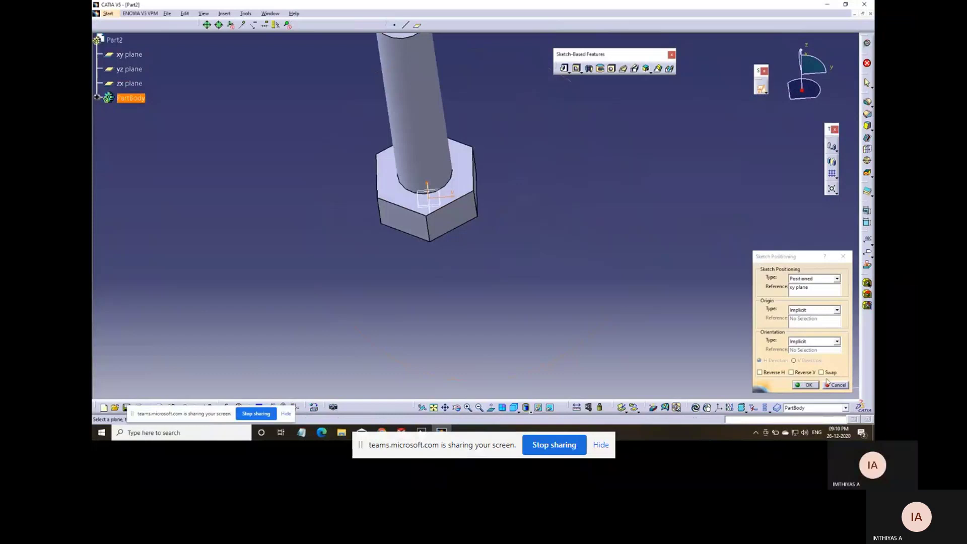
click(805, 385)
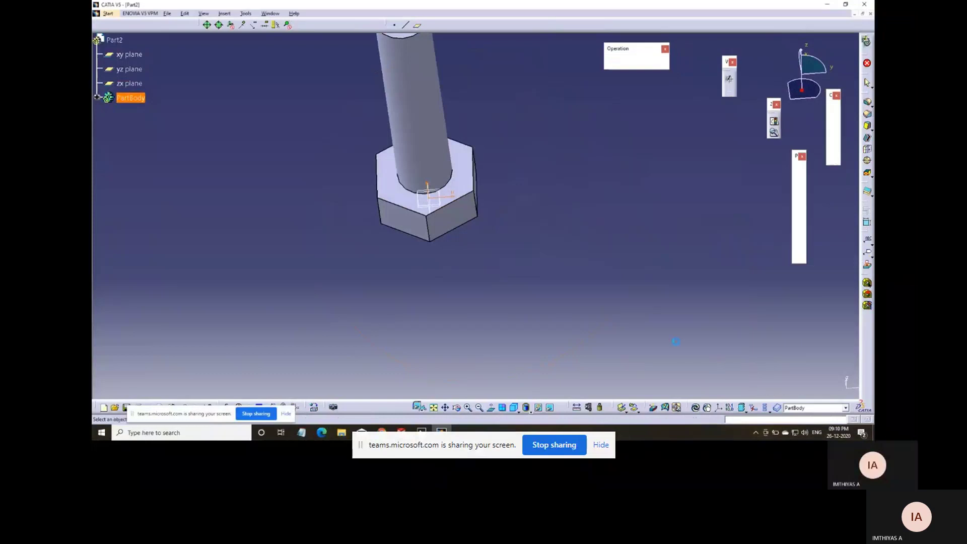
mouse_move(541, 264)
middle_down()
mouse_move(564, 313)
mouse_move(558, 272)
middle_up()
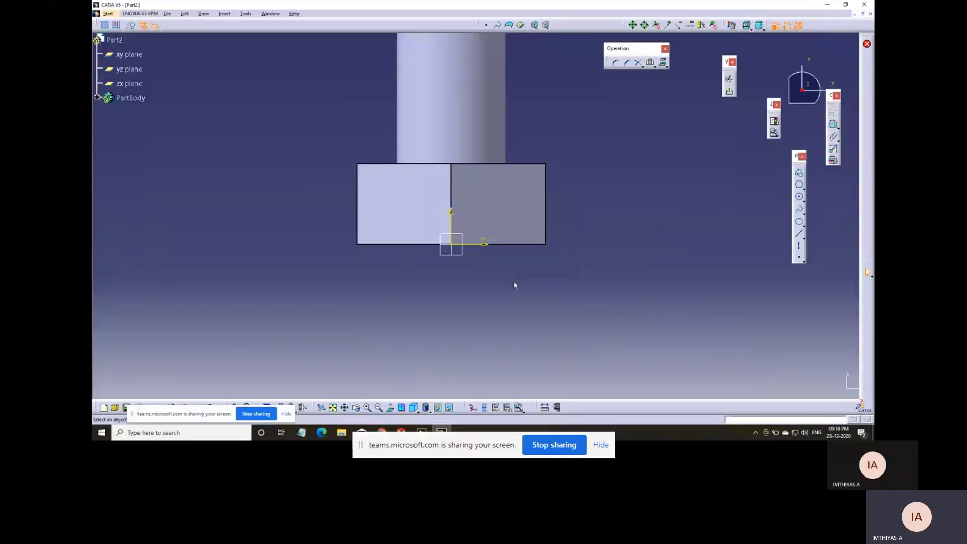
mouse_move(624, 253)
middle_down()
mouse_move(629, 265)
mouse_move(640, 264)
middle_up()
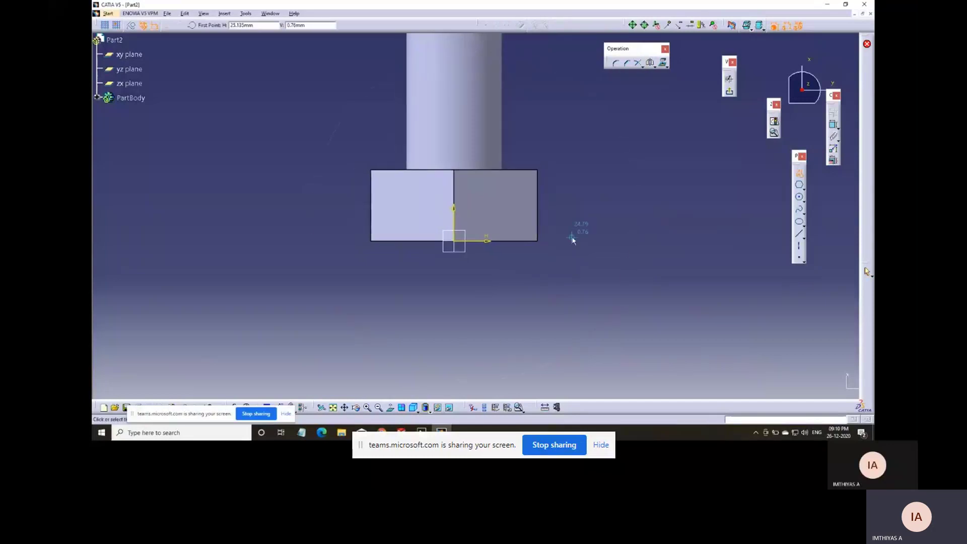
click(564, 238)
click(630, 241)
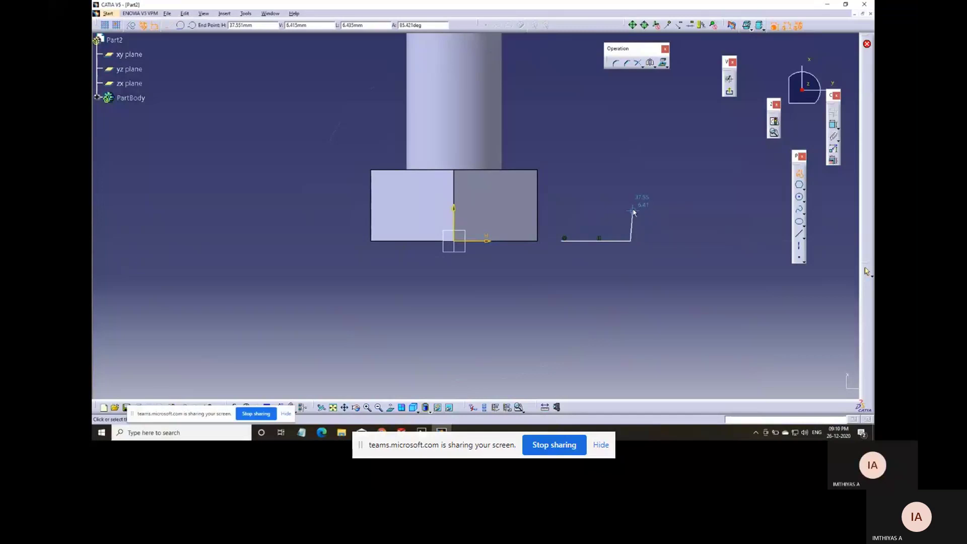
click(630, 202)
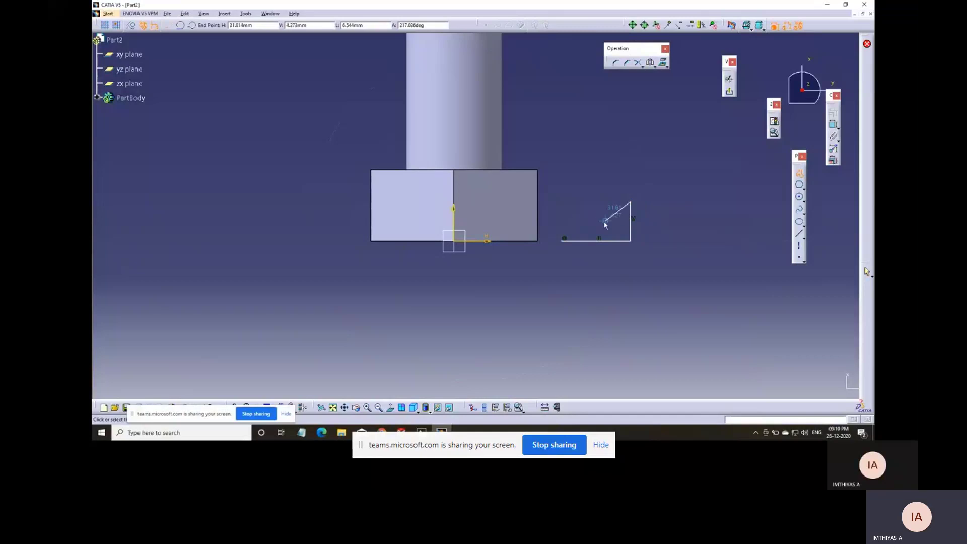
click(565, 243)
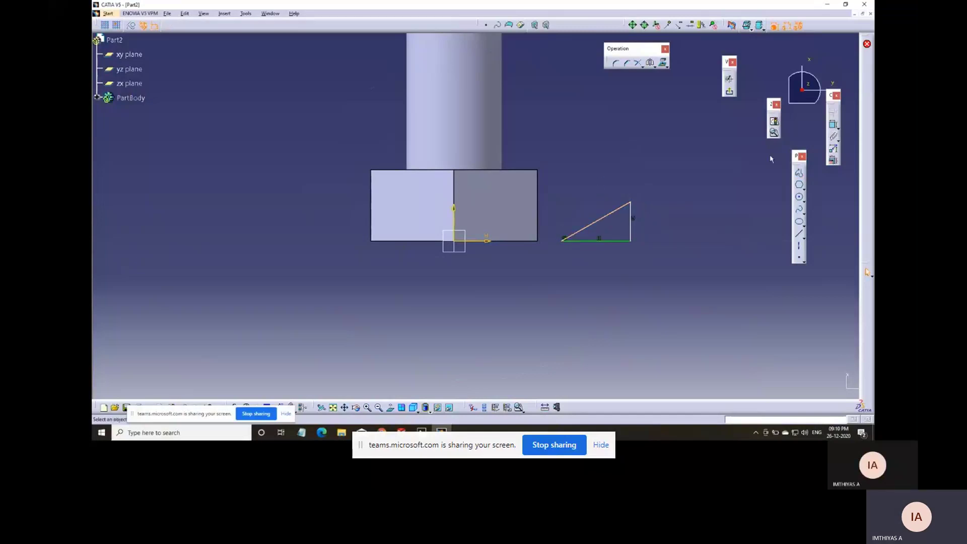
- Dimension the angle between the triangle's horizontal base and its sloping side
click(626, 208)
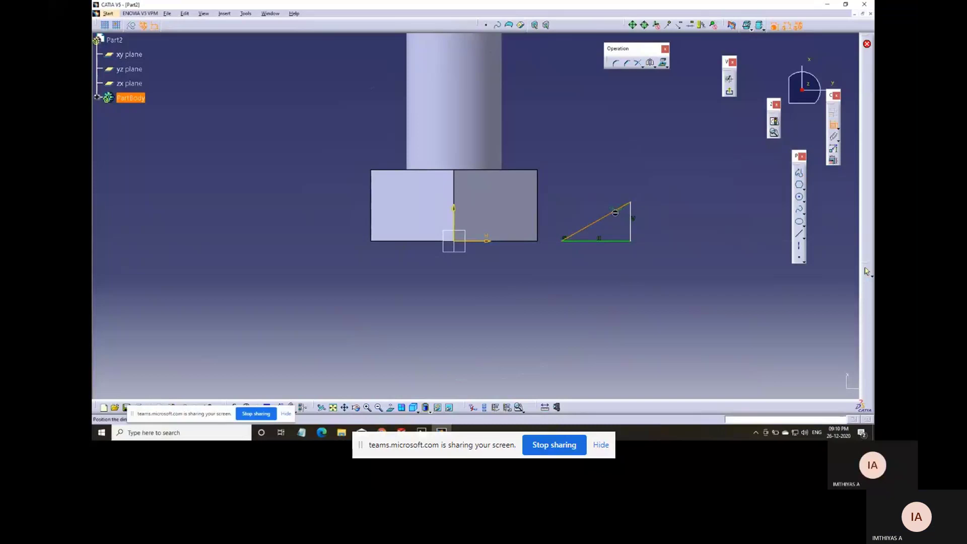
click(658, 210)
double_click(660, 210)
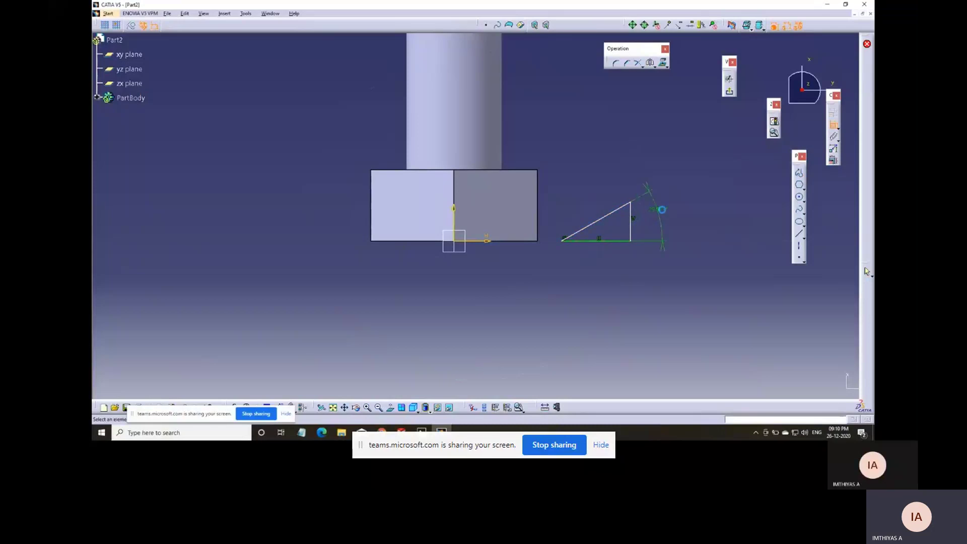
text(3)
- Dimension the triangle tip's horizontal distance from the origin and adjust it so the tip meets the head's side edge
click(565, 241)
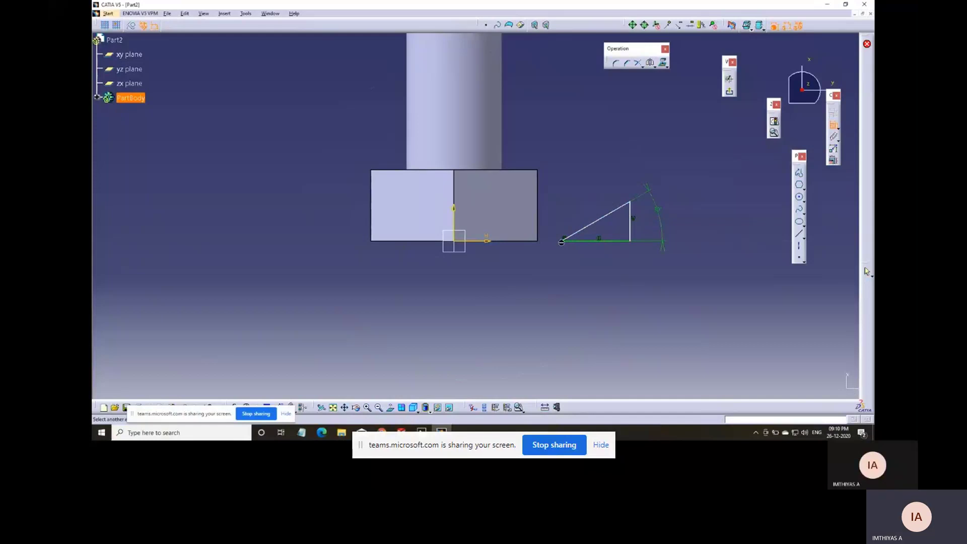
click(462, 225)
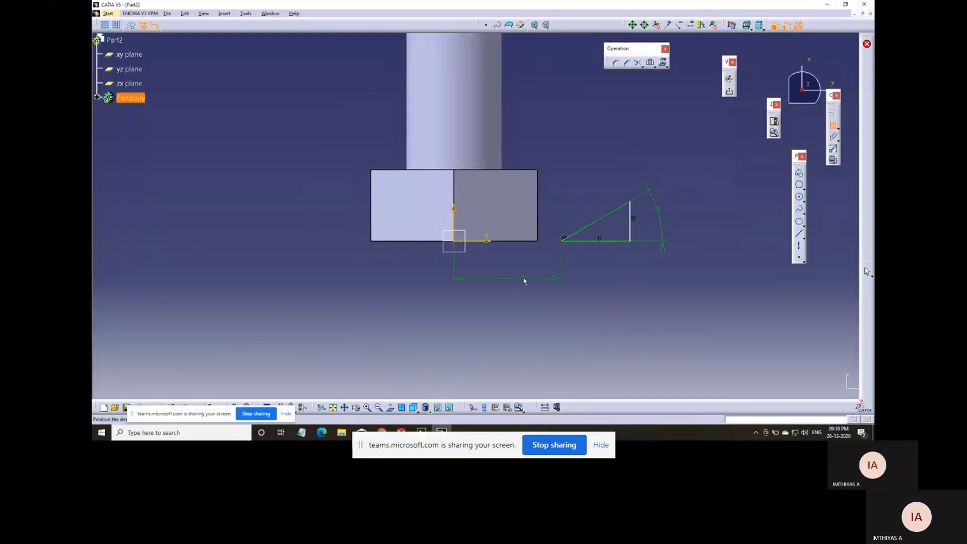
double_click(524, 278)
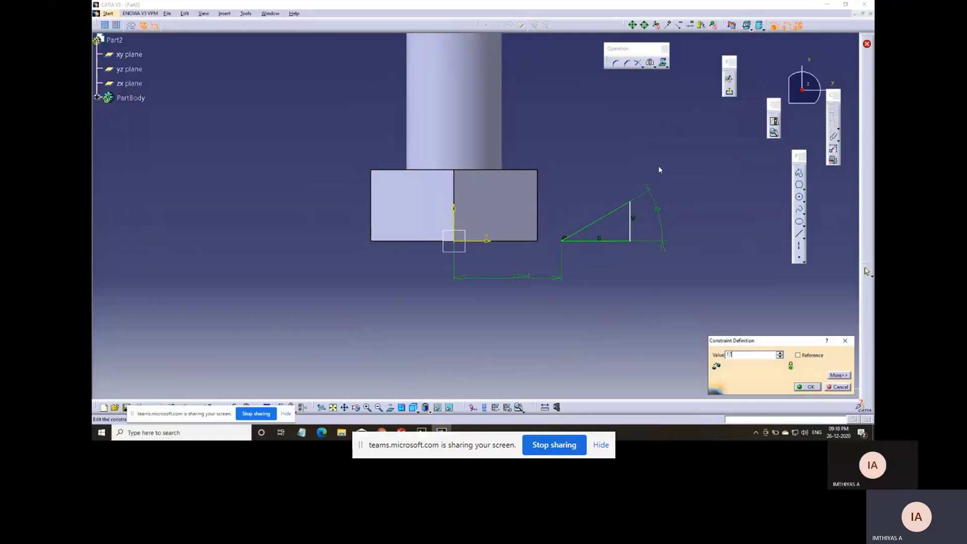
key(Return)
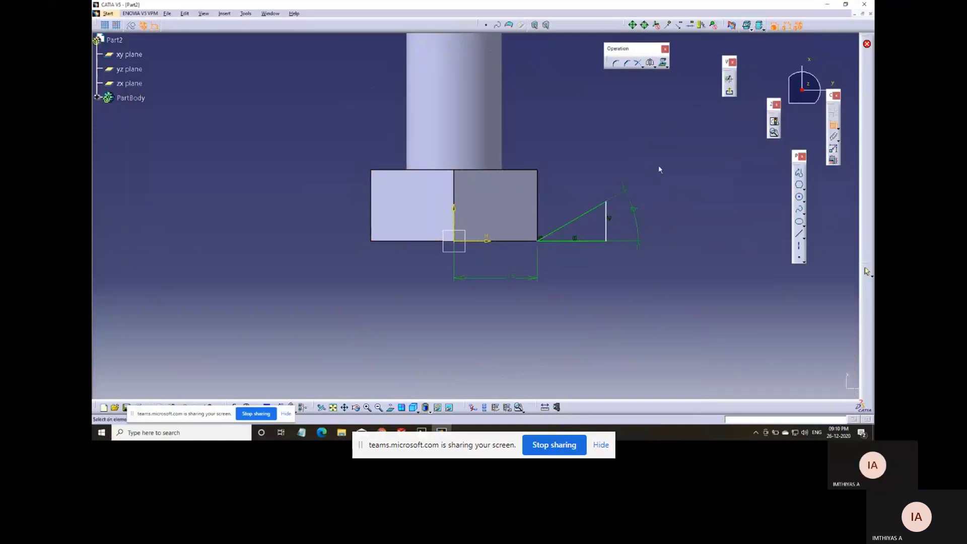
- Set the triangle tip's horizontal distance from the origin to 15 mm and exit the sketch
middle_drag(465, 210, 472, 239)
double_click(513, 294)
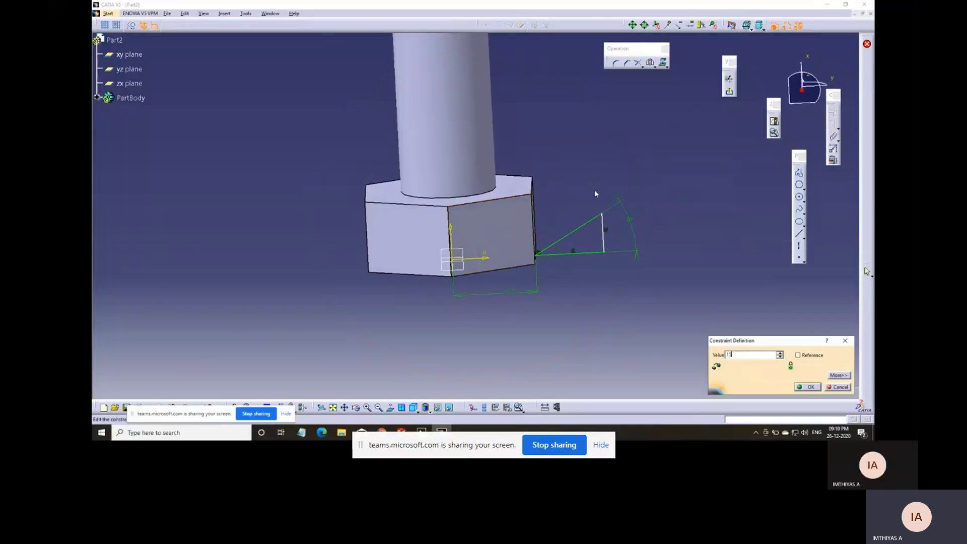
key(Return)
mouse_move(520, 277)
middle_down()
mouse_move(483, 298)
mouse_move(434, 188)
mouse_move(360, 153)
mouse_move(404, 201)
mouse_move(415, 254)
middle_up()
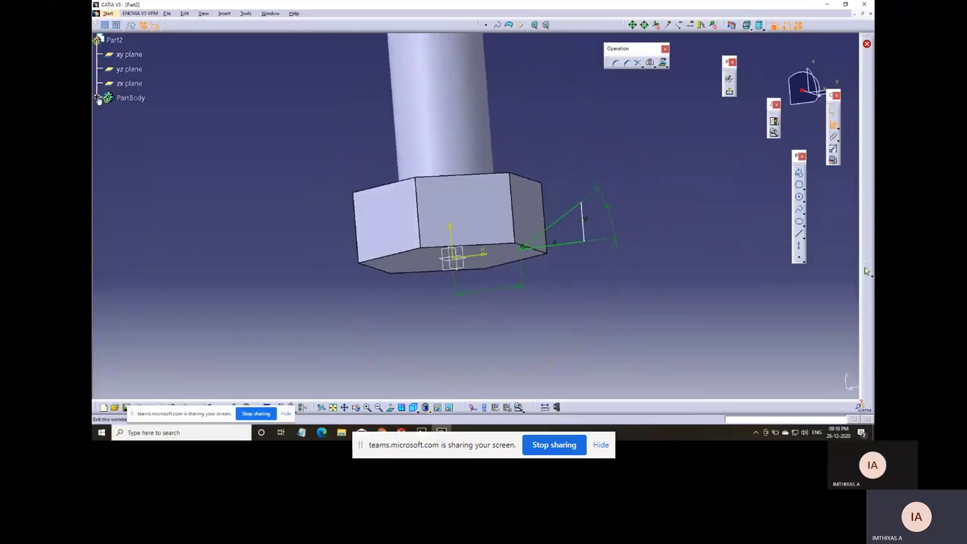
click(729, 93)
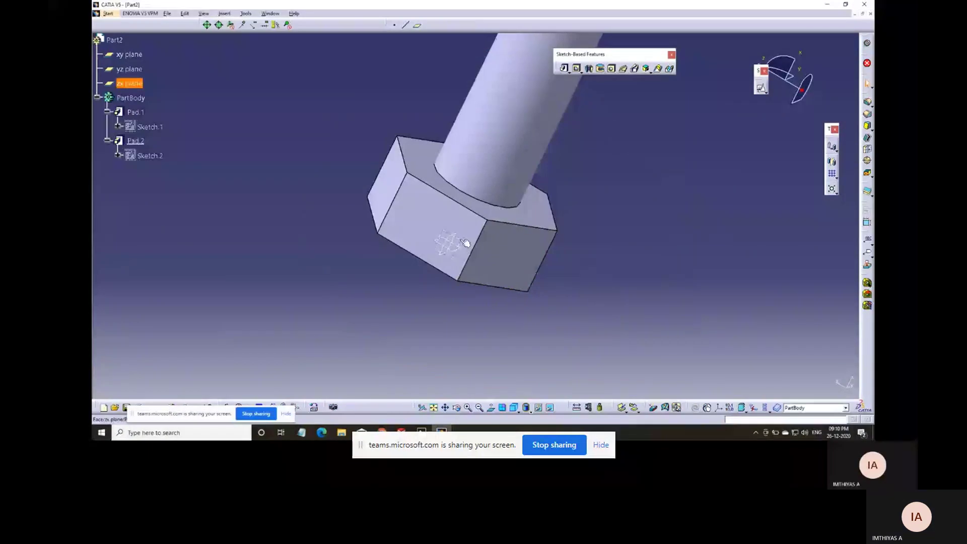
click(762, 89)
click(778, 373)
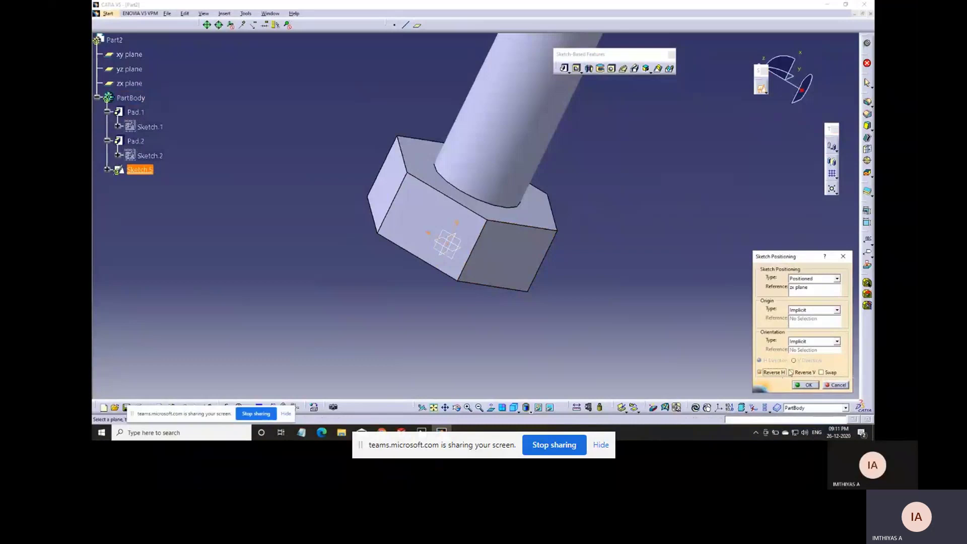
click(803, 373)
click(805, 385)
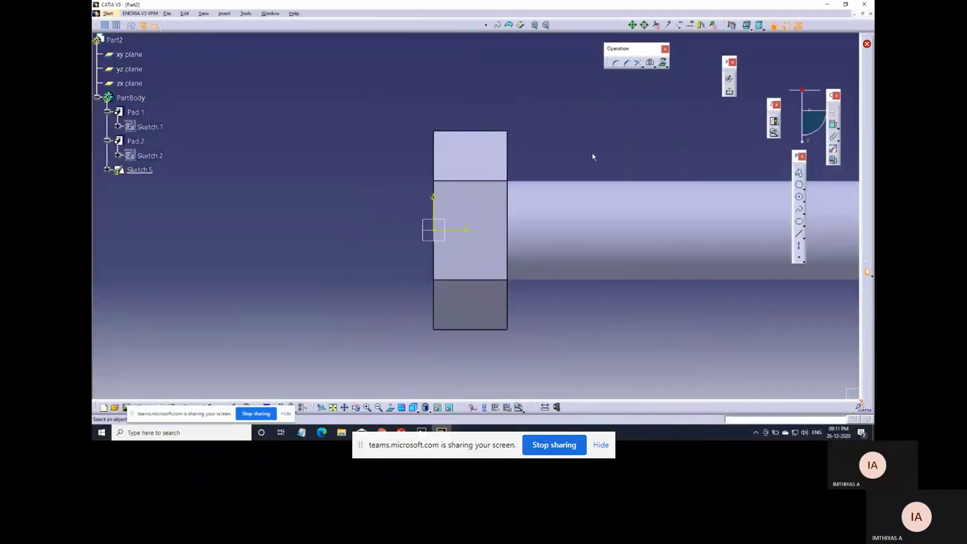
click(729, 91)
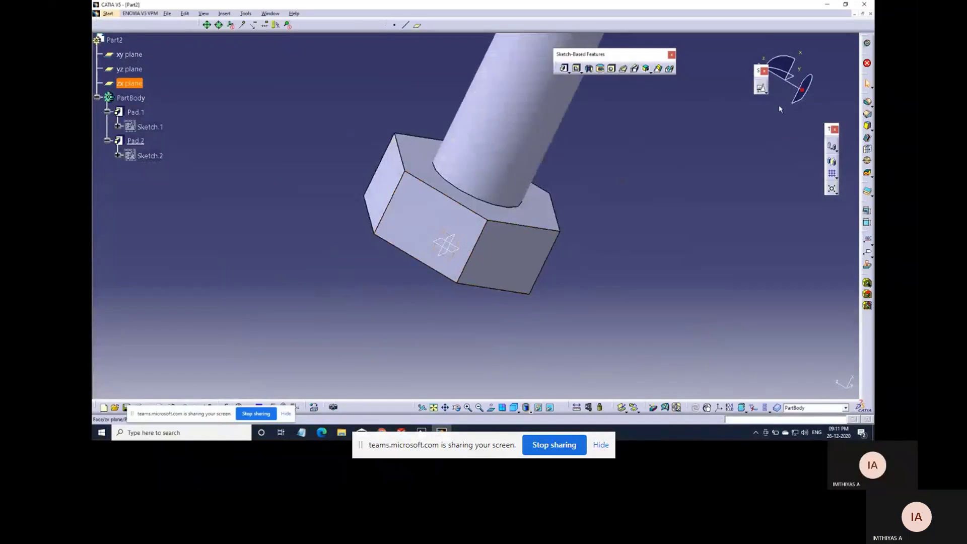
- Create a positioned sketch on the zx plane with H reversed and axes swapped, and draw a right triangle about 18 mm wide and 10 mm high beside the head
click(761, 88)
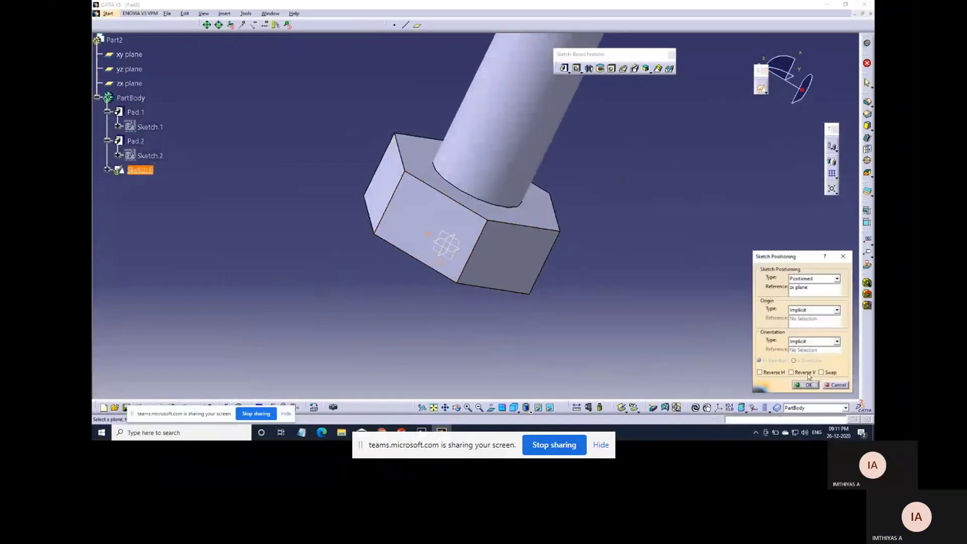
click(779, 373)
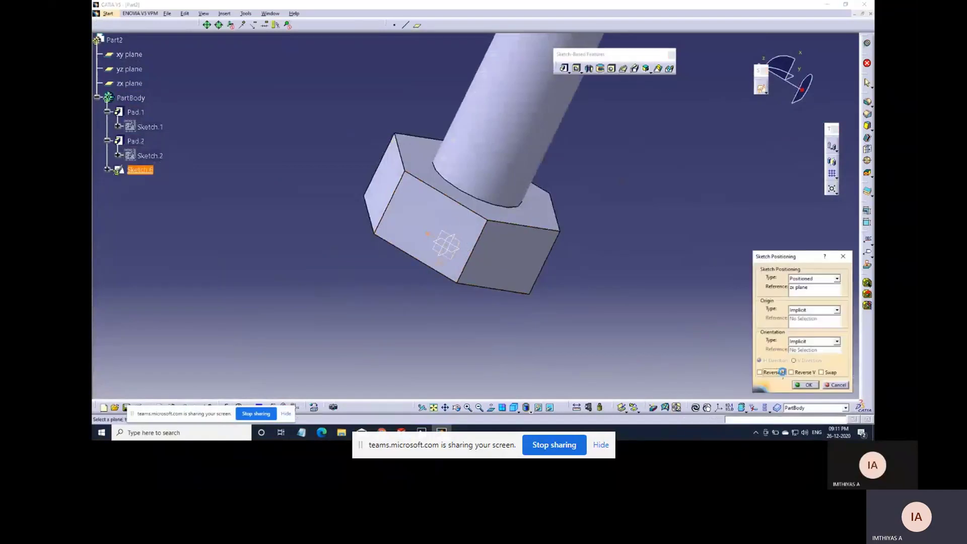
click(831, 373)
click(807, 385)
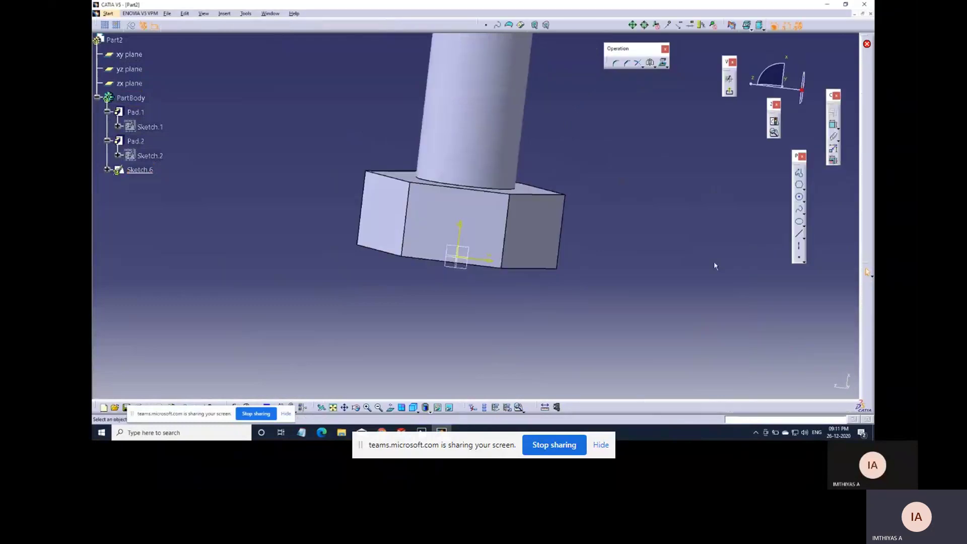
click(798, 172)
click(580, 251)
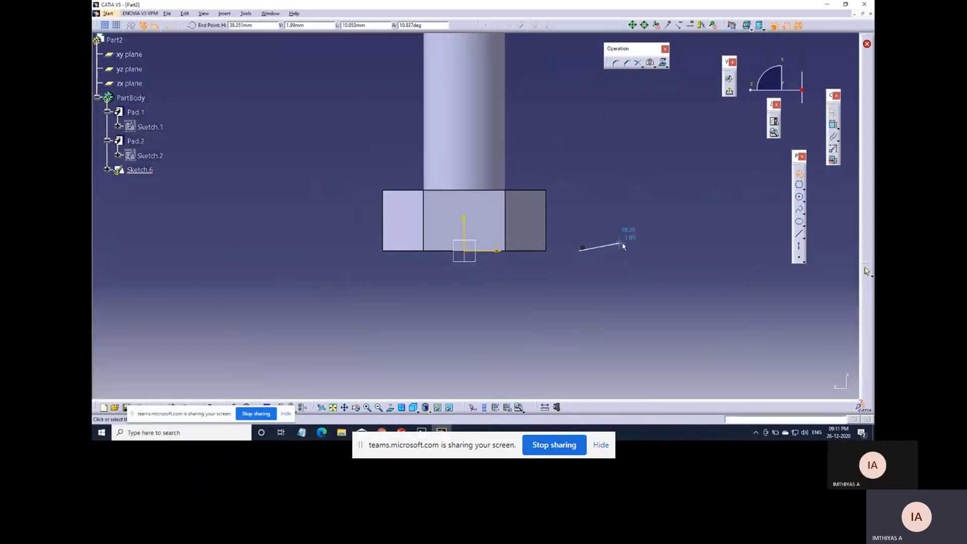
click(653, 250)
click(653, 211)
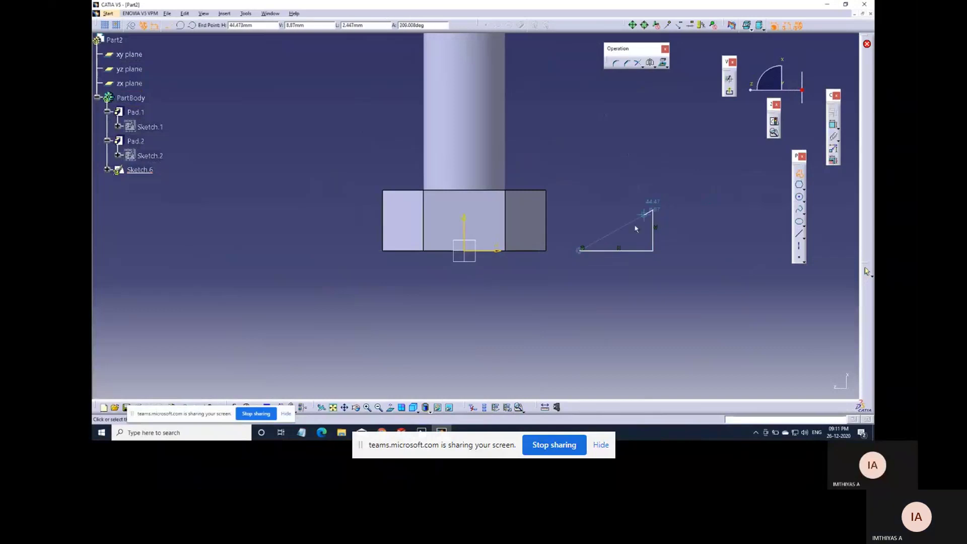
click(580, 251)
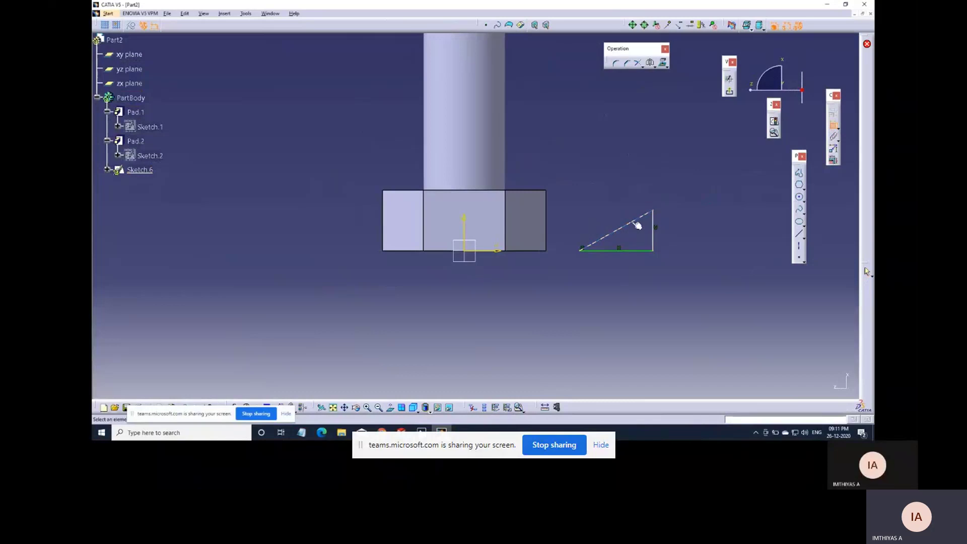
- Constrain the angle between the triangle's horizontal base and its sloping side to 30 degrees
click(637, 250)
click(694, 222)
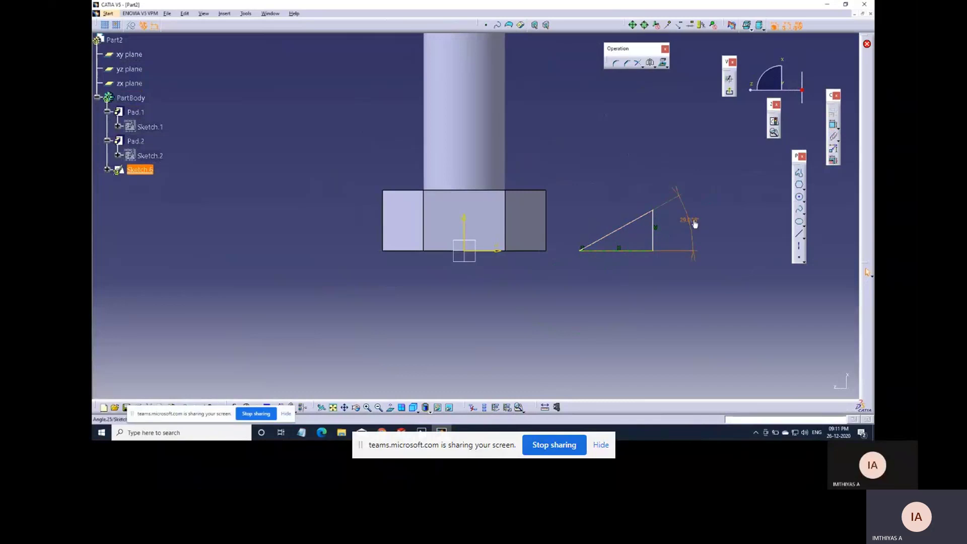
double_click(693, 217)
text(30)
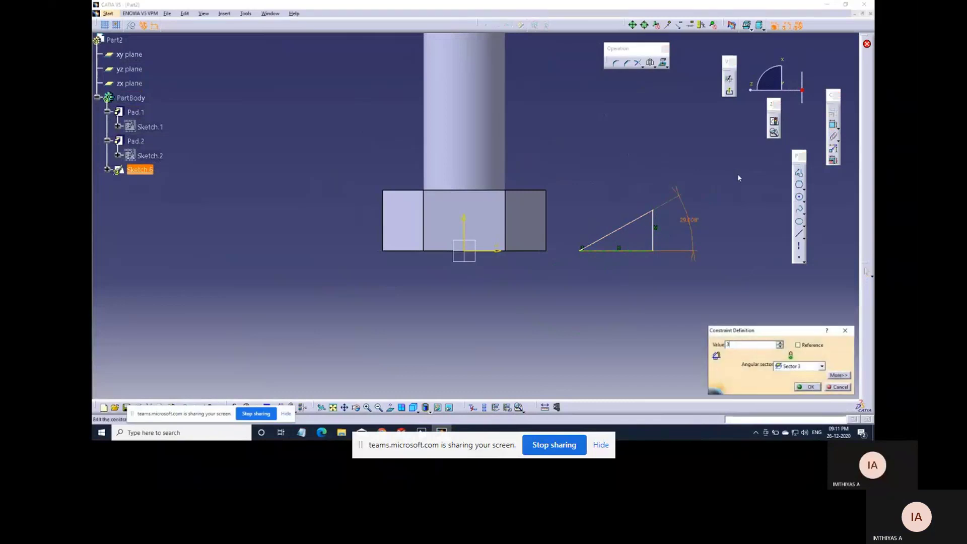
key(Return)
- Dimension the triangle tip's horizontal distance from the vertical axis as 17.5 mm and exit the sketch
click(833, 125)
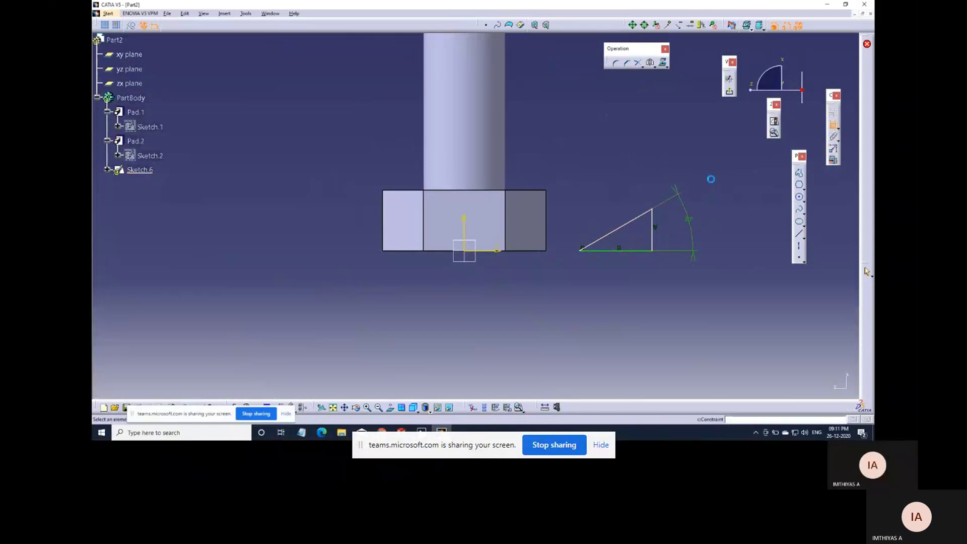
click(462, 230)
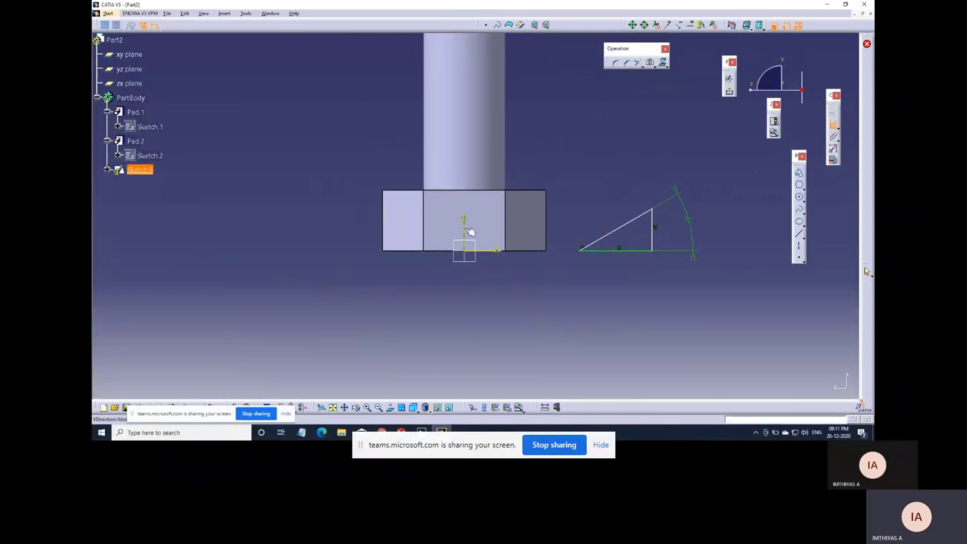
click(581, 248)
click(524, 291)
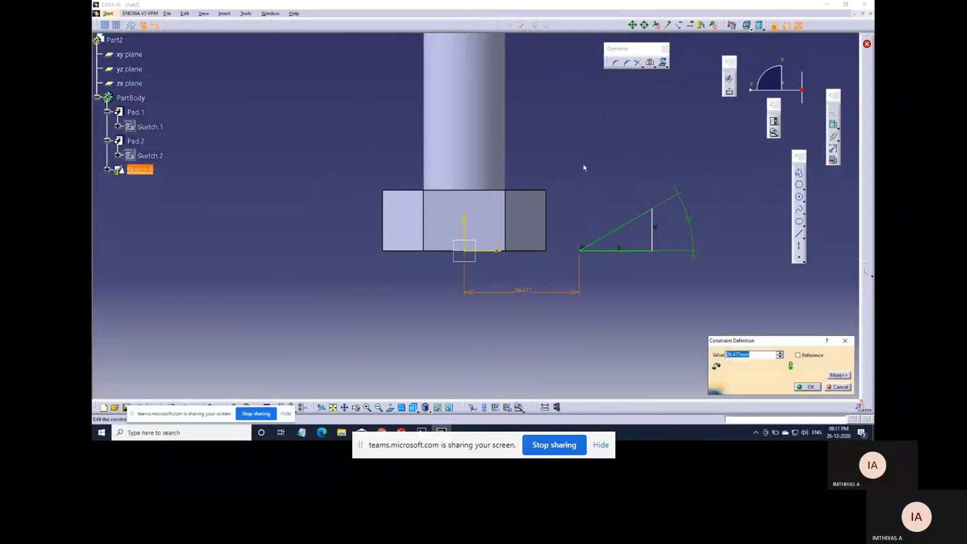
text(17.5)
key(Return)
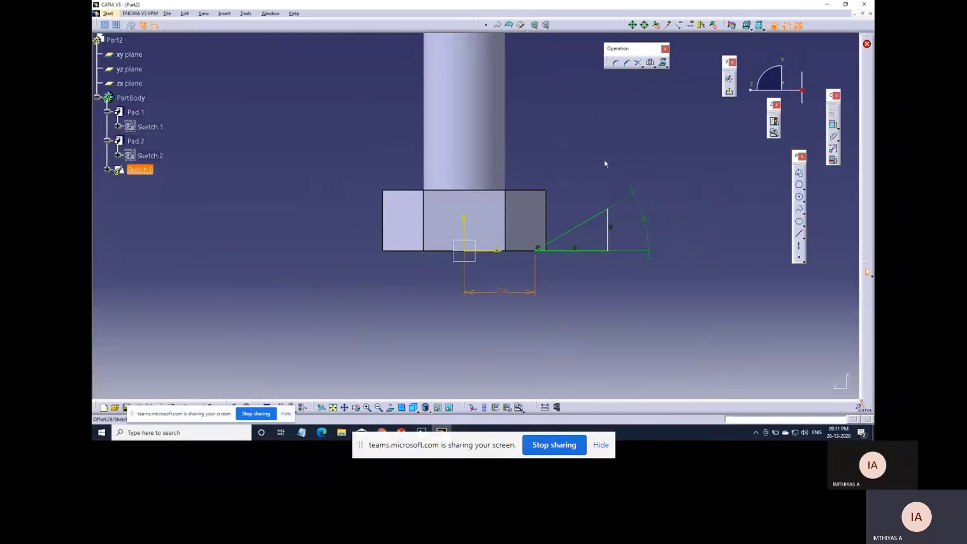
click(644, 318)
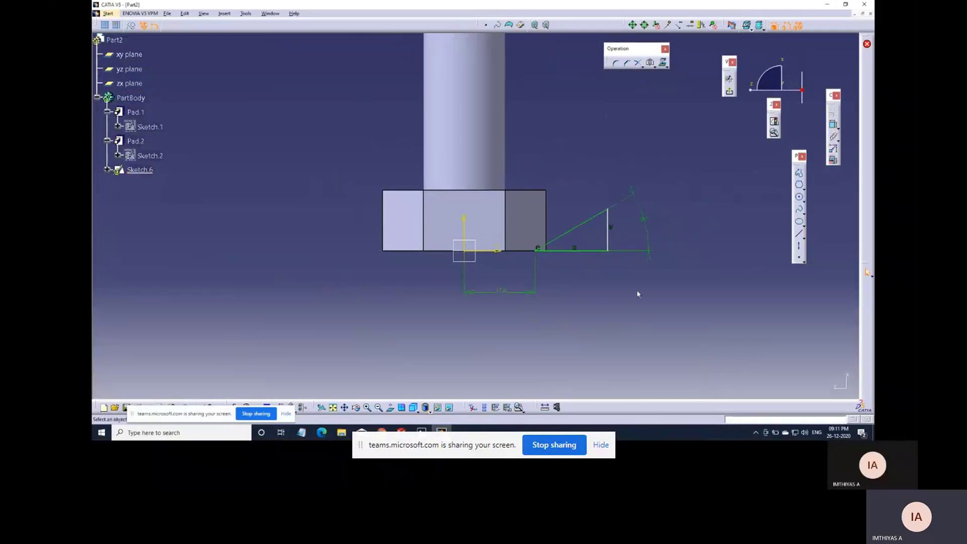
click(730, 92)
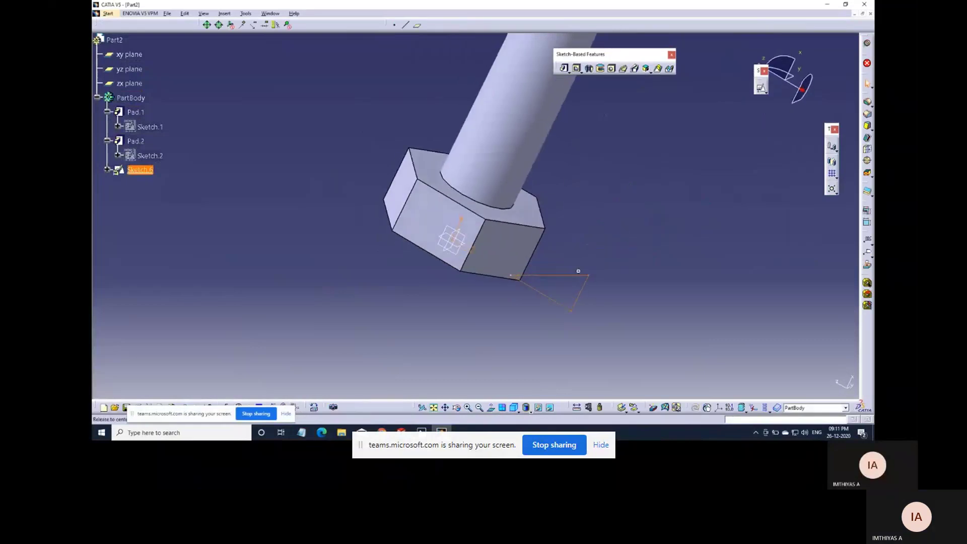
- Cut the bolt head's corners with a 360-degree Groove of the triangle sketch about the sketch's vertical axis
middle_drag(578, 271, 576, 289)
mouse_move(475, 242)
middle_down()
mouse_move(469, 213)
mouse_move(494, 102)
middle_up()
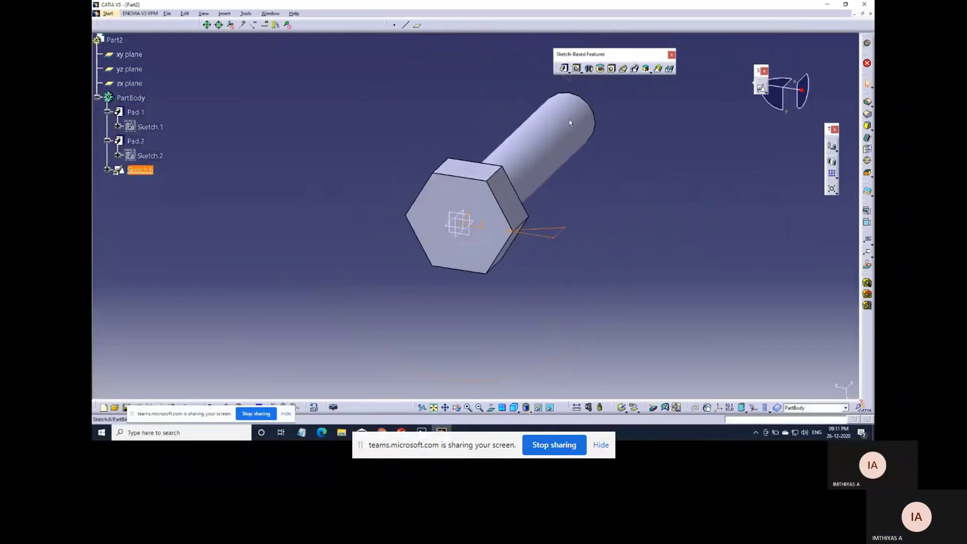
click(600, 68)
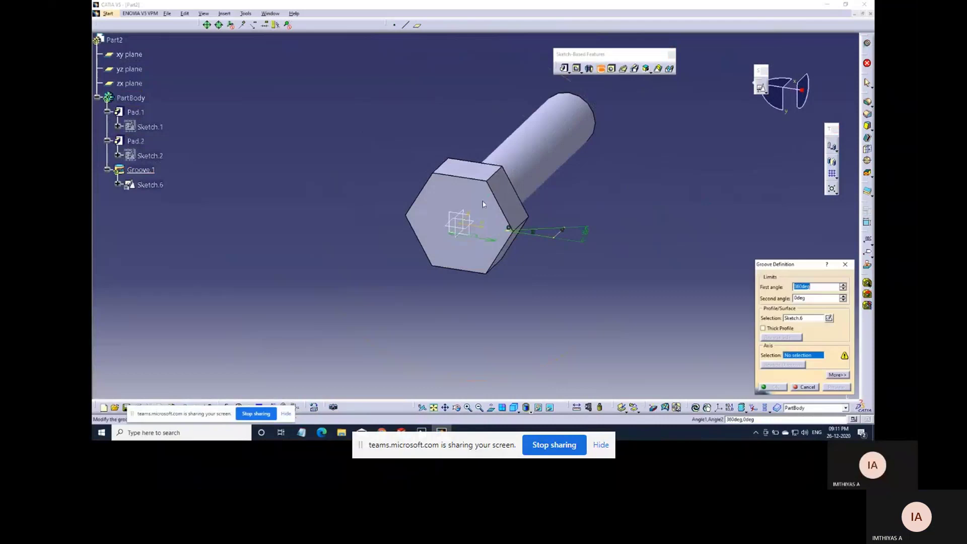
middle_drag(464, 272, 495, 350)
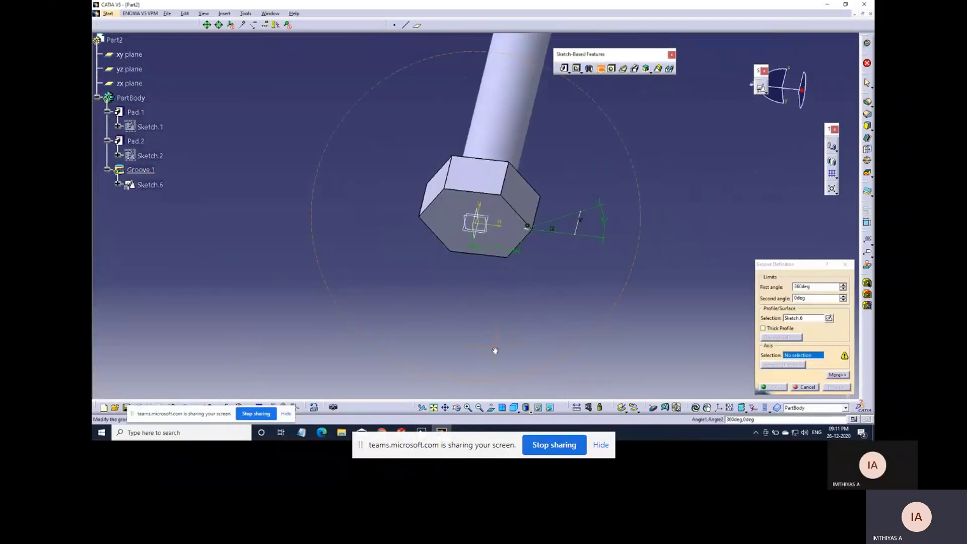
click(481, 205)
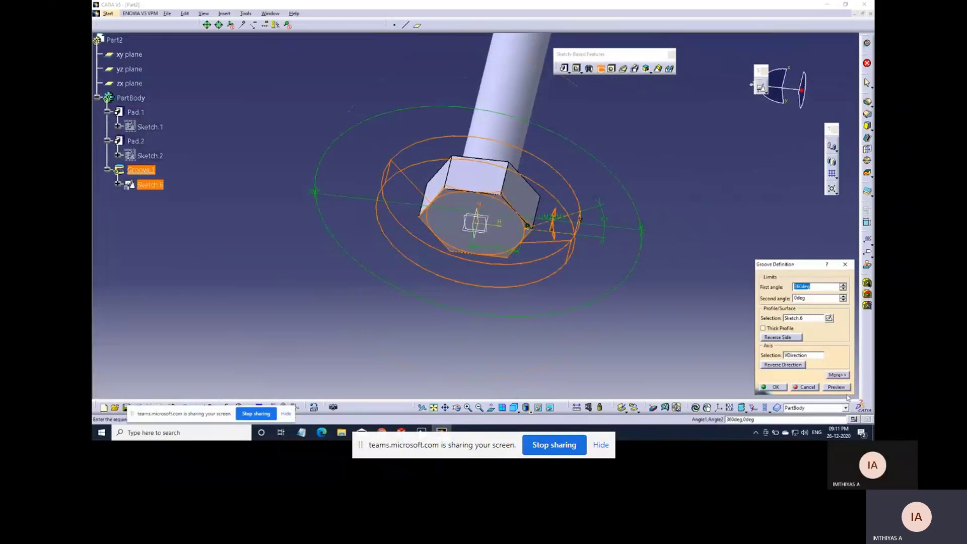
click(773, 386)
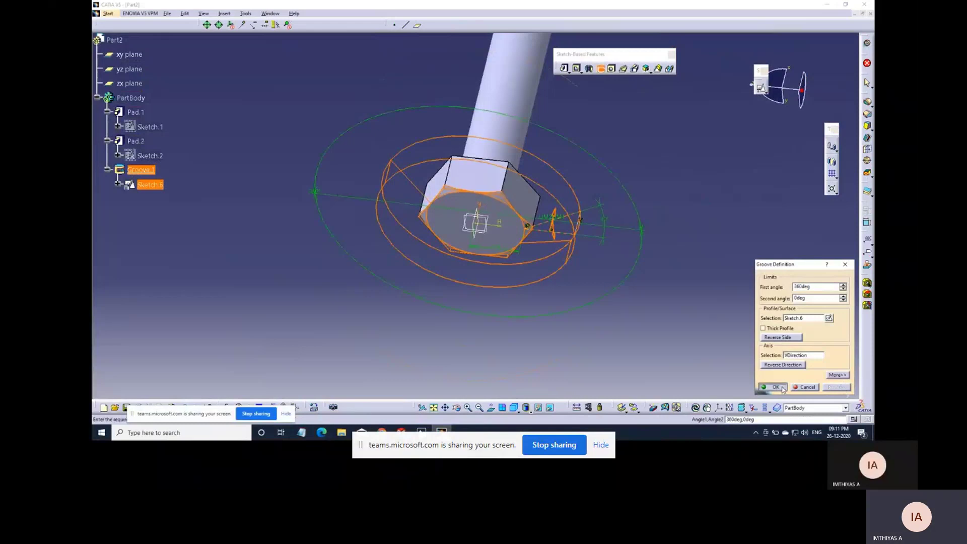
middle_drag(531, 295, 589, 176)
- Minimize the bolt part, start a new Part Design part for the nut and consult the nut's dimensions in the reference drawing
click(855, 14)
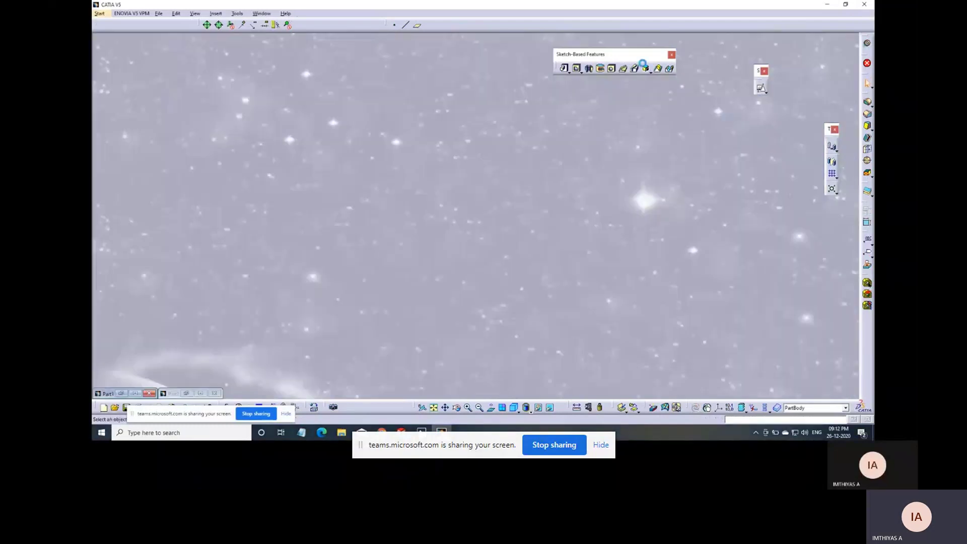
click(99, 13)
mouse_move(153, 34)
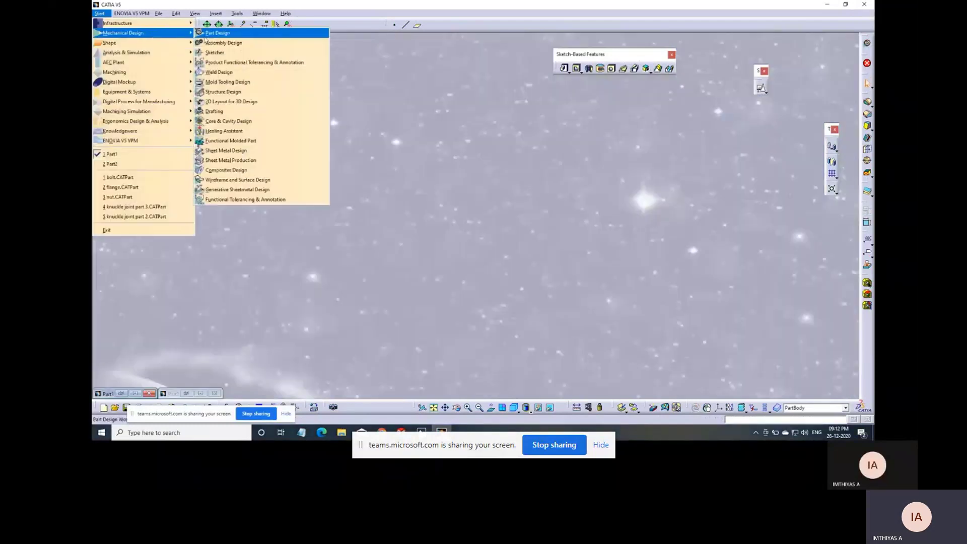
click(216, 32)
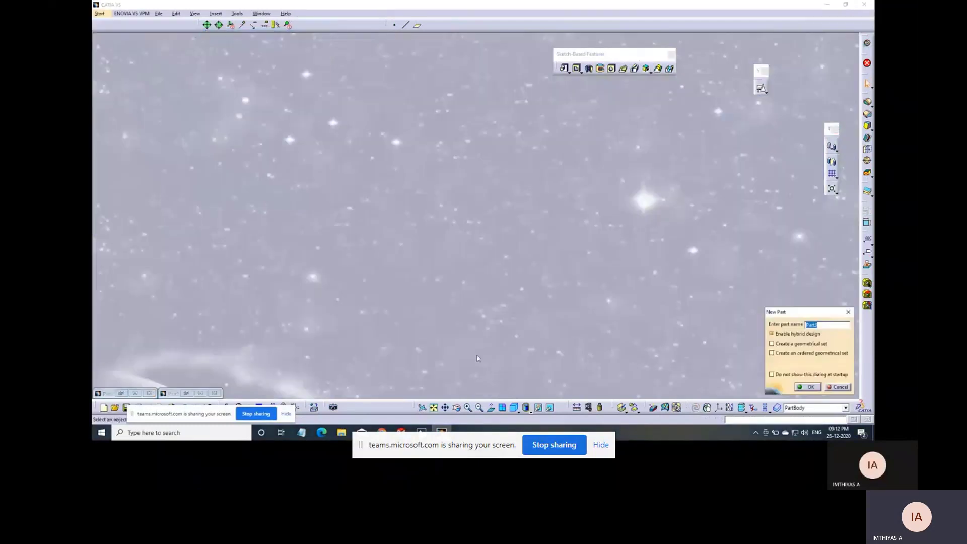
click(807, 387)
key(alt+Tab)
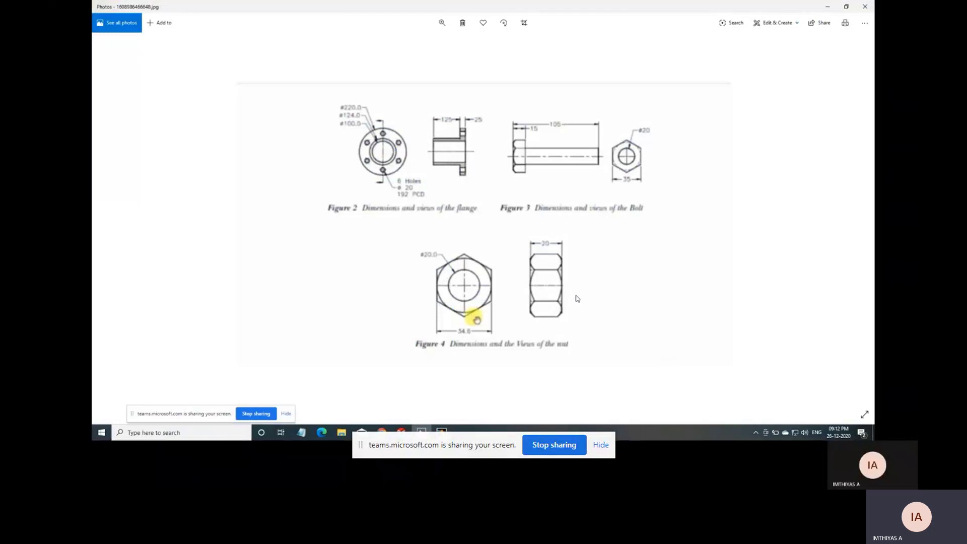
key(alt+Tab)
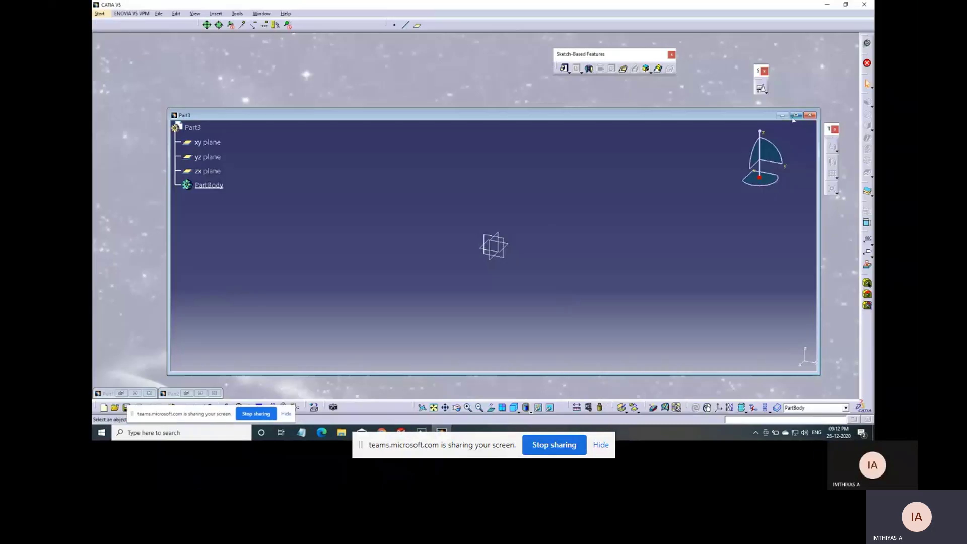
- Create a positioned sketch on the yz plane and draw a hexagon about 71 mm across flats, centred on the origin
click(491, 214)
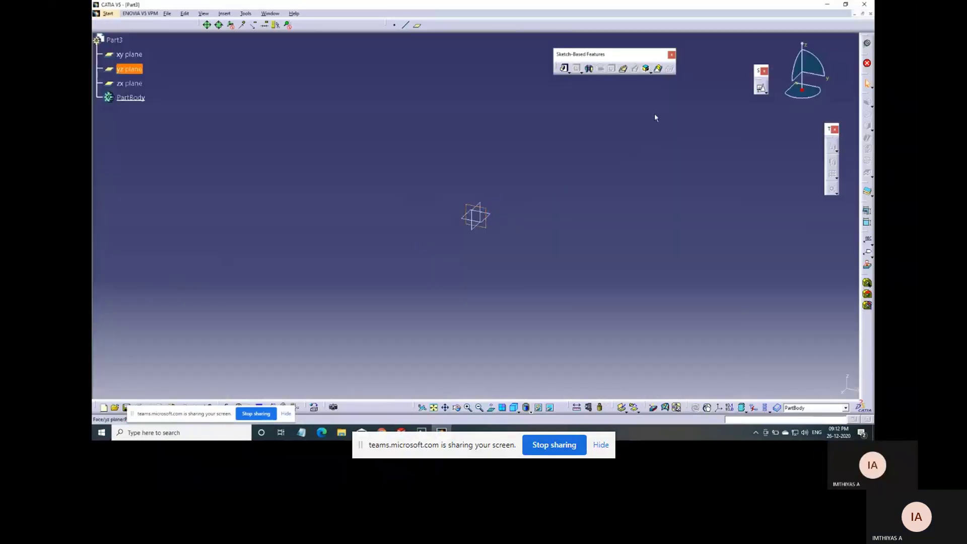
click(760, 88)
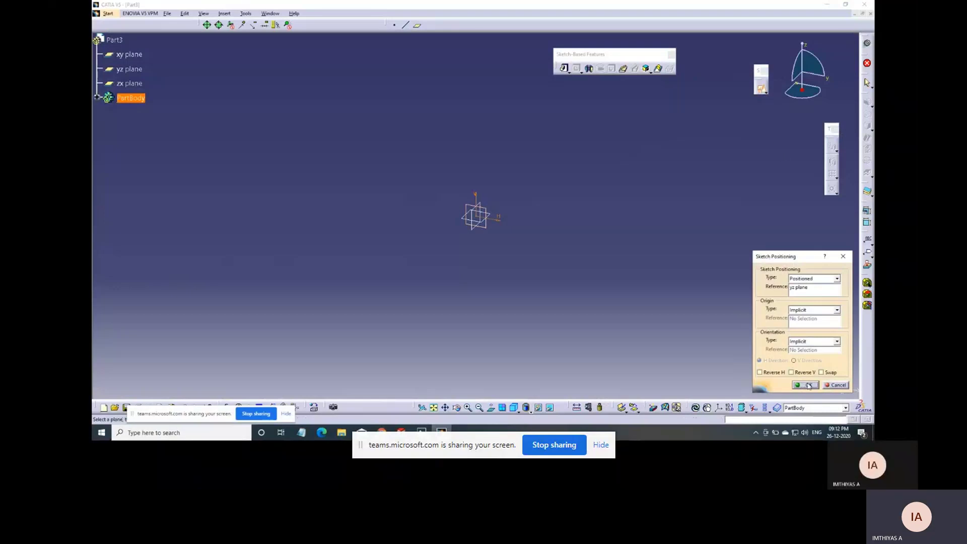
click(808, 386)
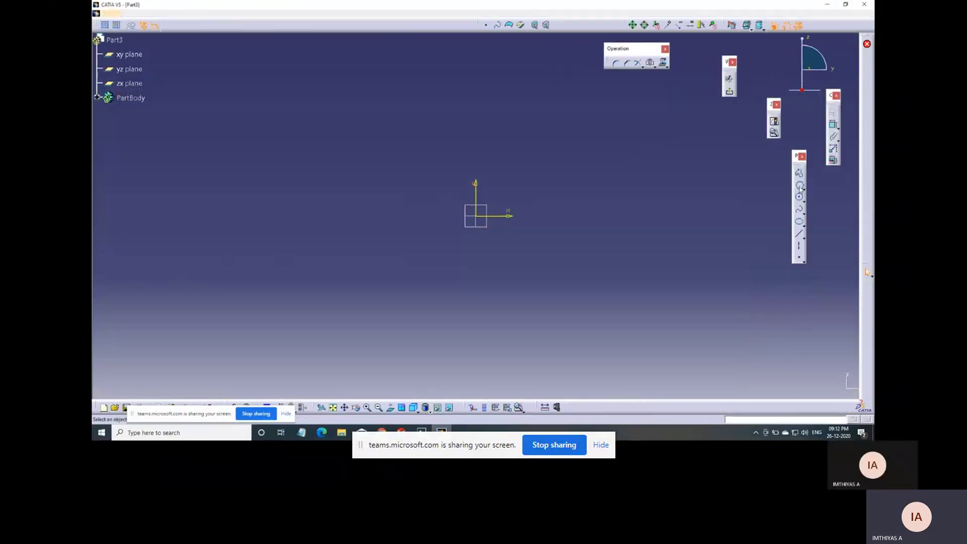
click(799, 186)
click(475, 216)
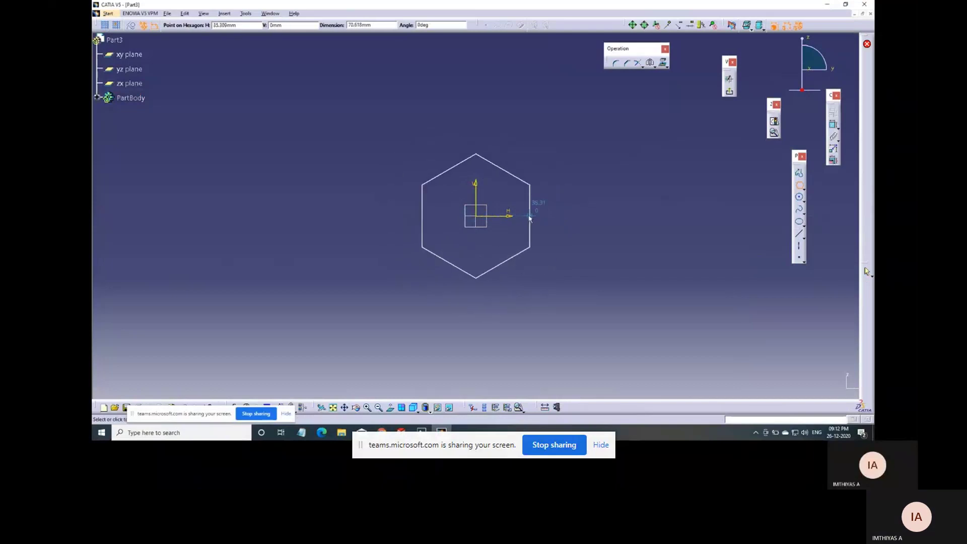
click(529, 218)
- Dimension the distance between the hexagon's two vertical sides as 34.6 mm and exit the sketch
click(832, 126)
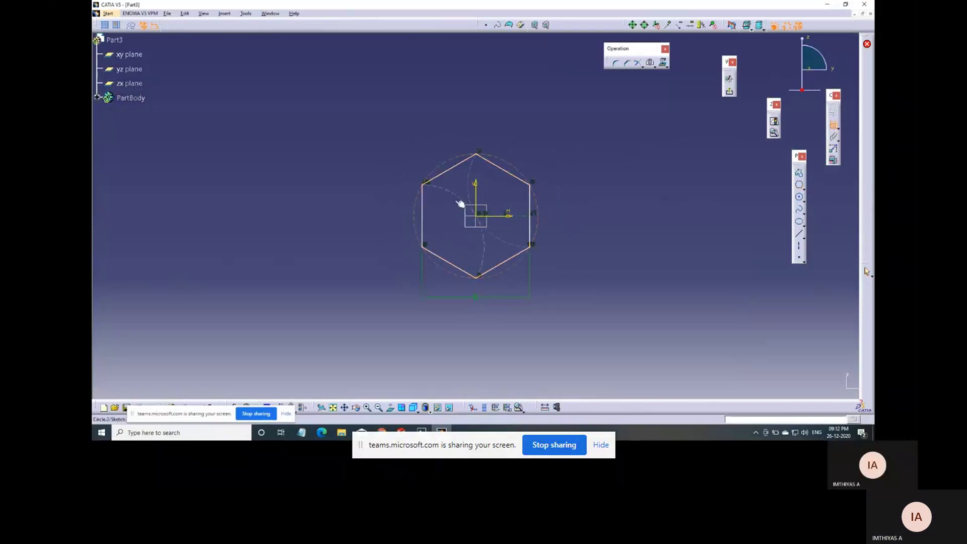
click(423, 214)
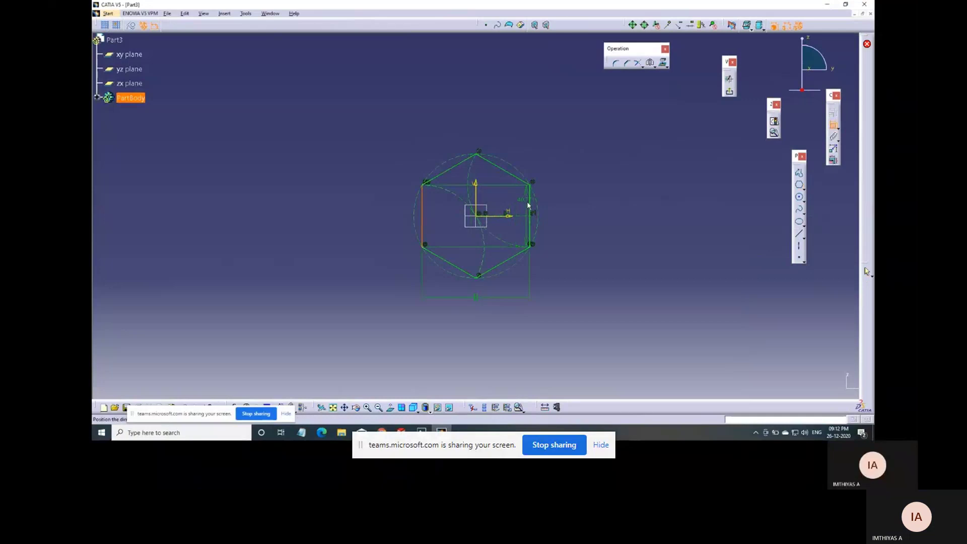
click(474, 127)
double_click(474, 127)
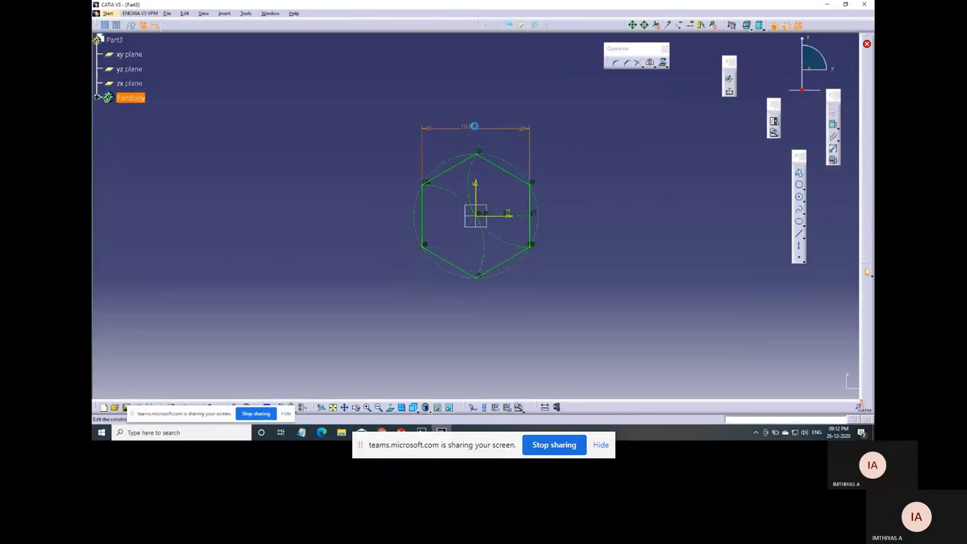
text(3)
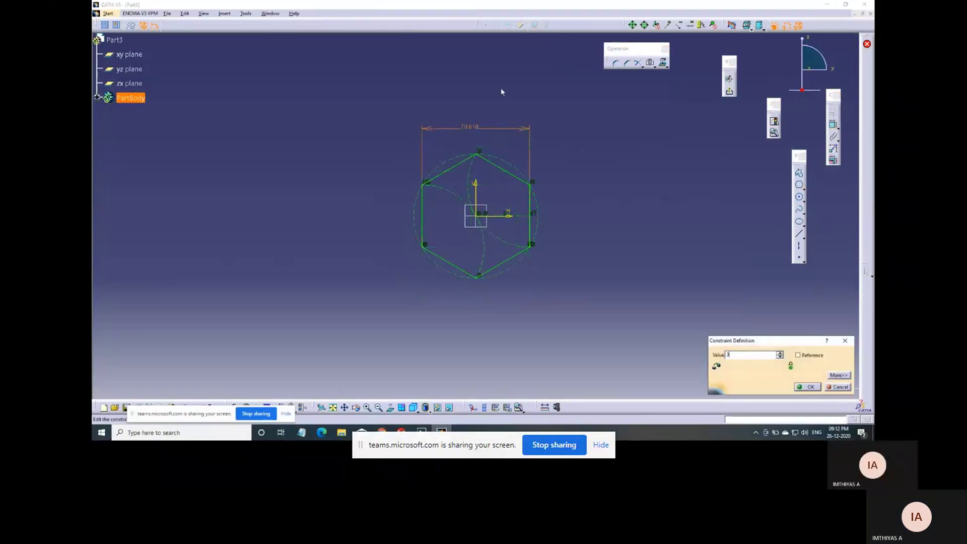
text(4.6)
key(Return)
ctrl+middle_drag(531, 225, 631, 167)
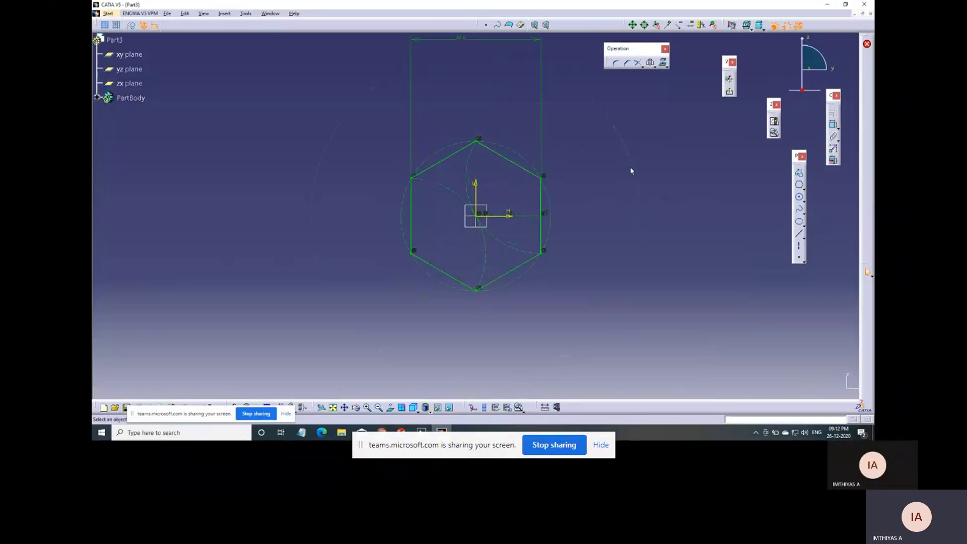
click(730, 92)
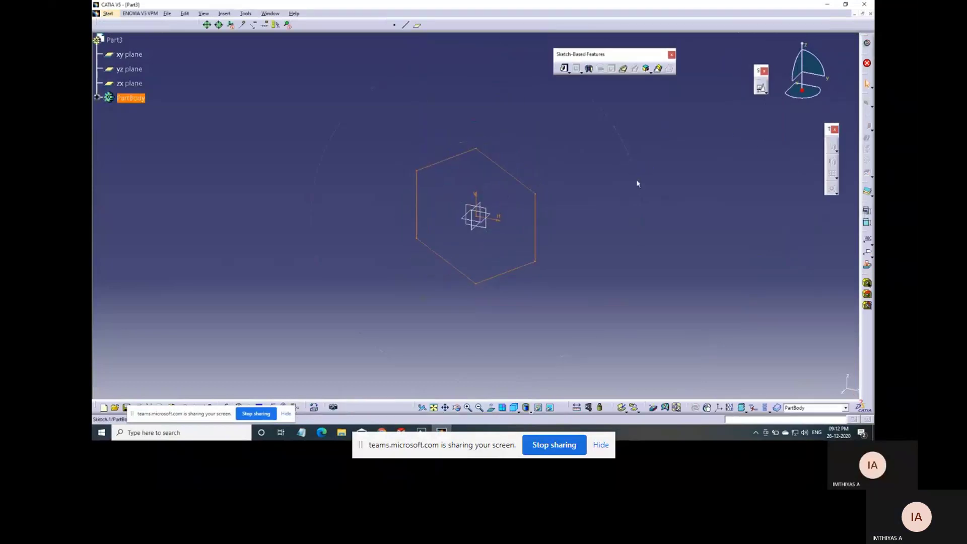
- Pad the nut's hexagon sketch to a length of 10 mm
click(564, 69)
text(10)
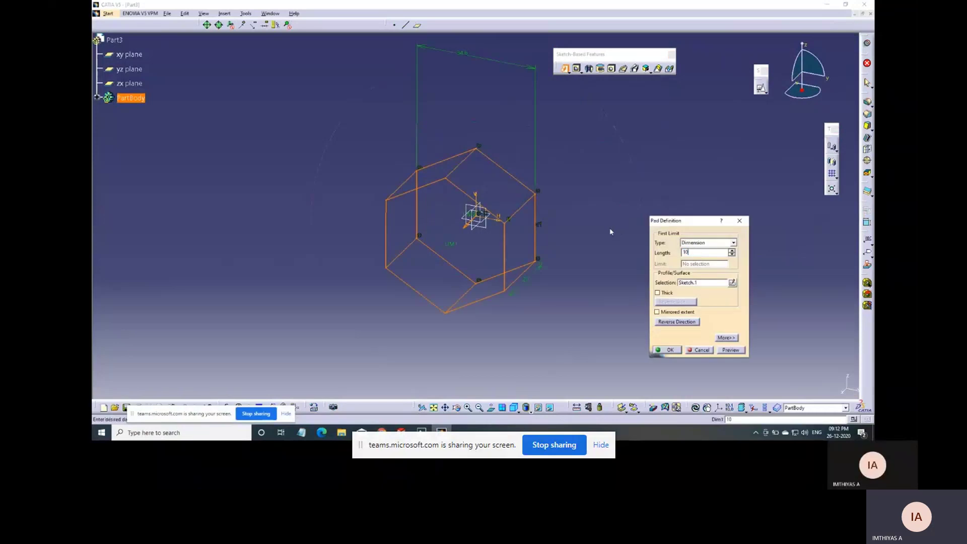
key(Return)
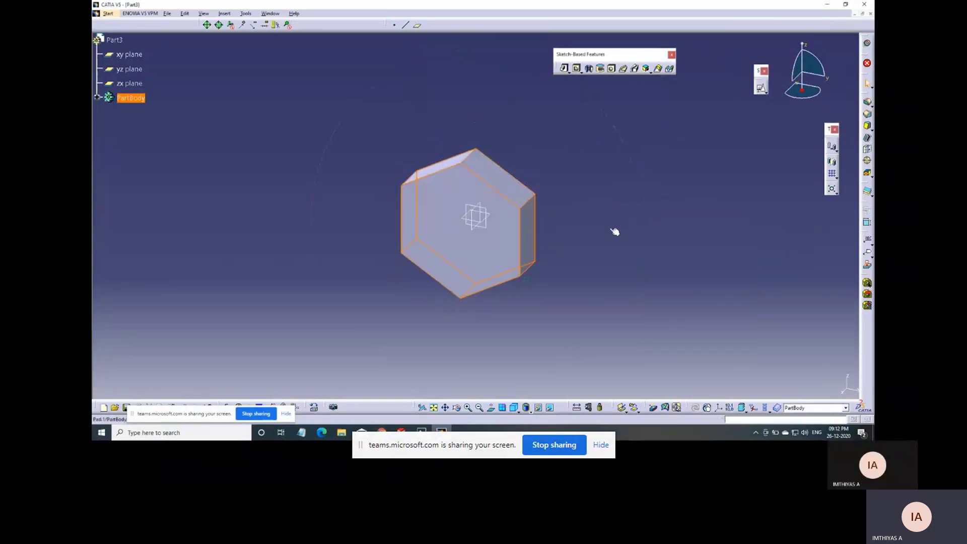
- Create a positioned sketch on the zx plane with the H direction reversed and the axes swapped
middle_drag(404, 342, 302, 218)
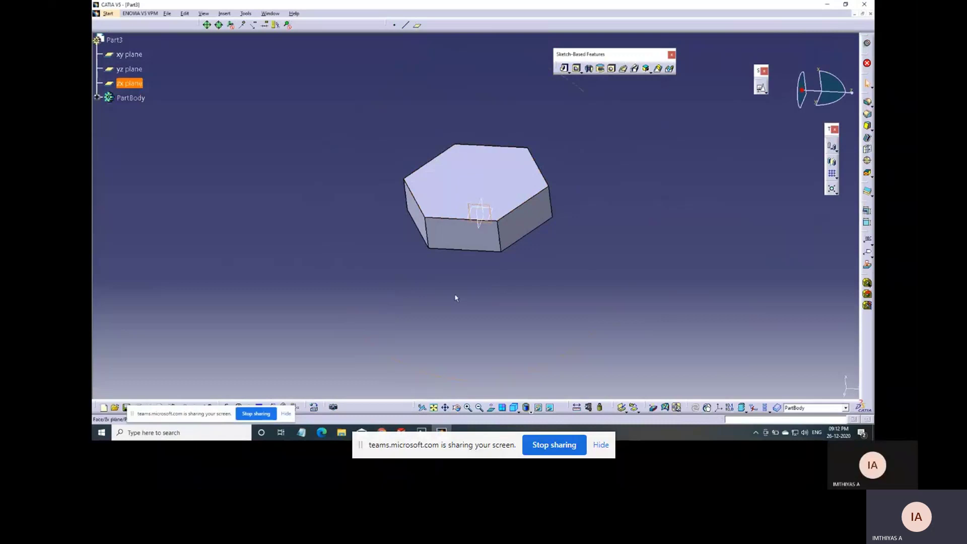
click(761, 87)
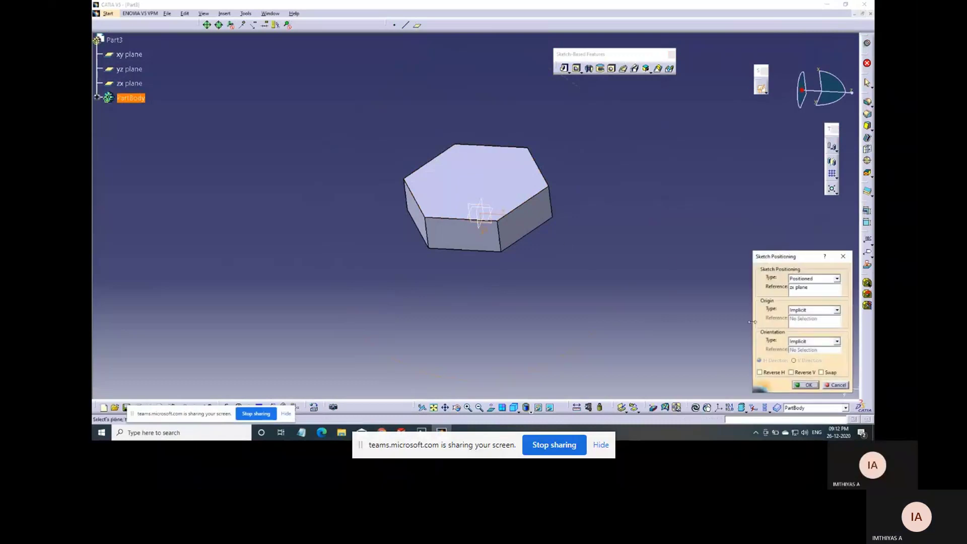
click(783, 373)
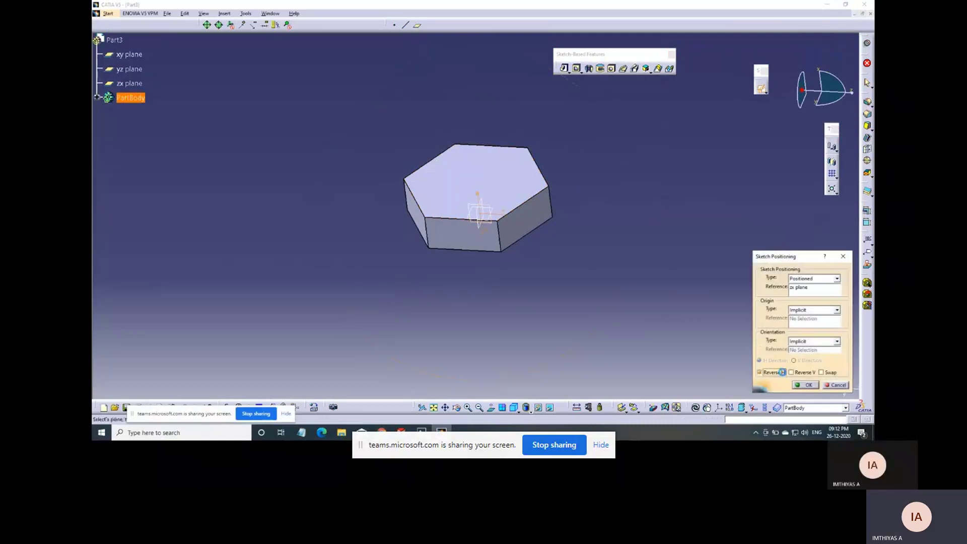
click(829, 373)
click(807, 385)
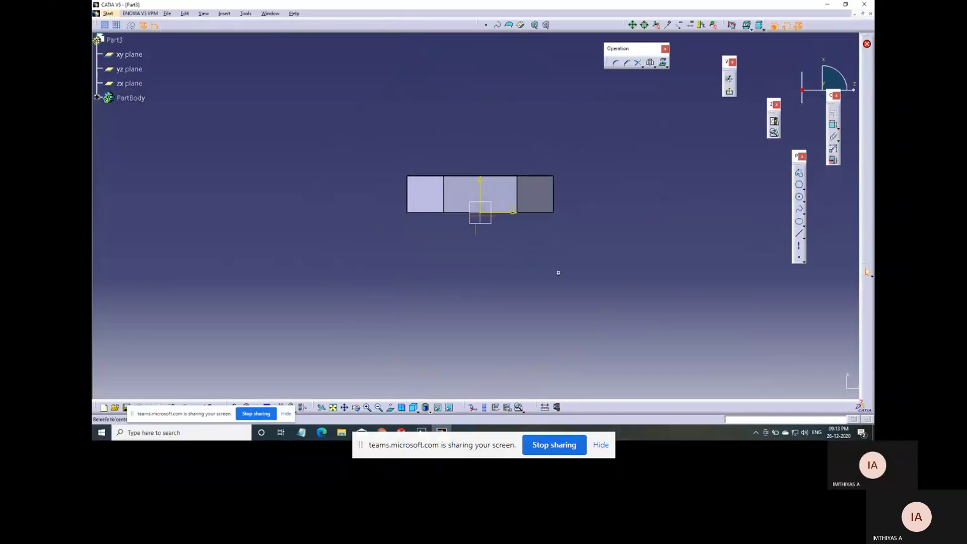
- Draw a closed right triangle about 14 mm wide and 7 mm high beside the nut, its base level with the nut's lower face
click(799, 197)
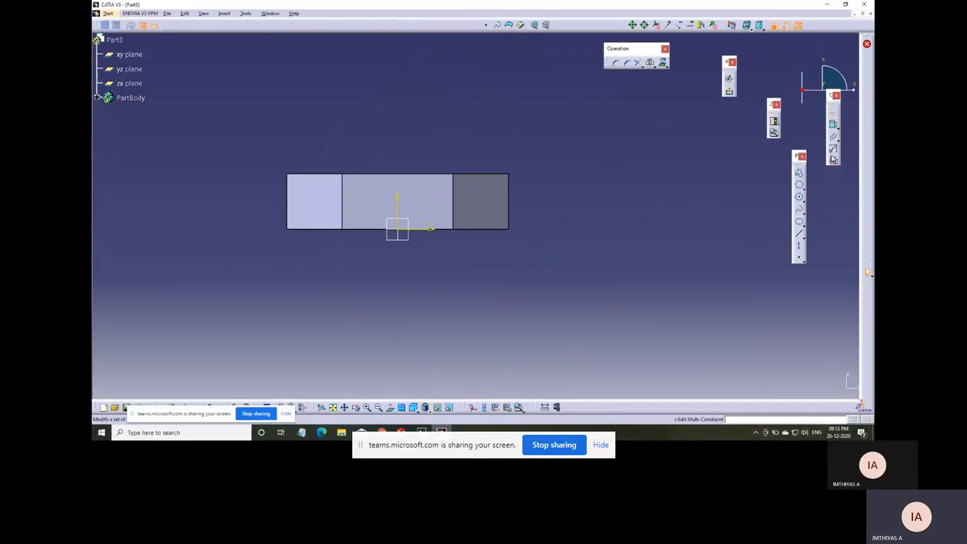
click(804, 177)
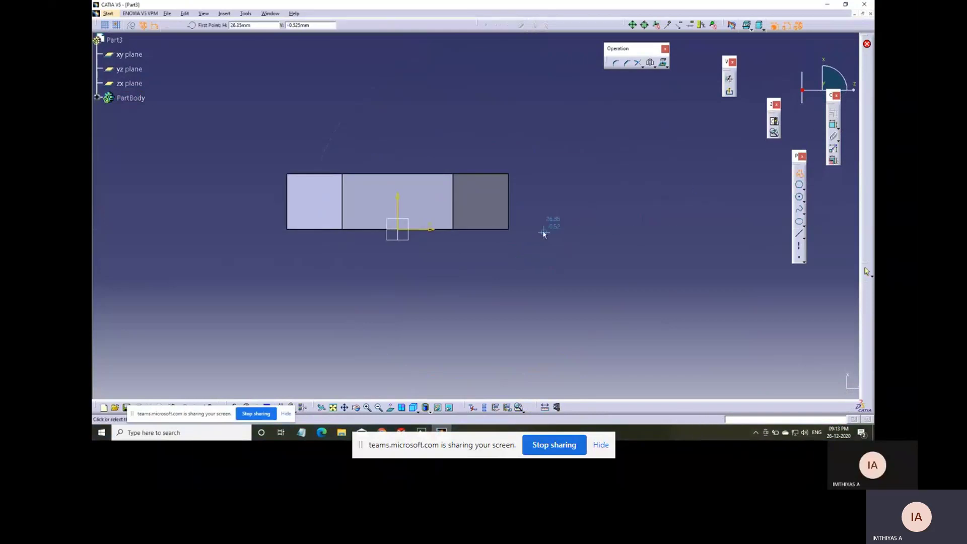
click(619, 229)
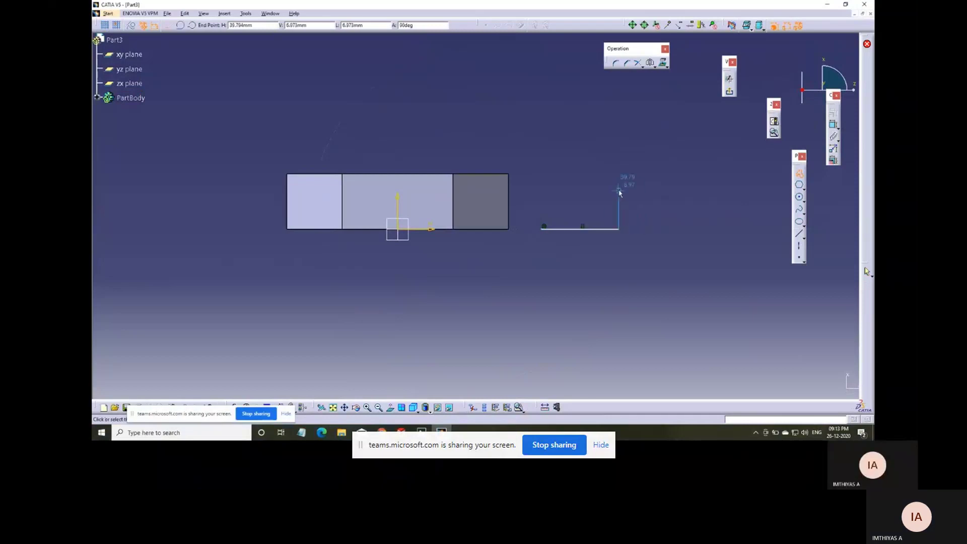
click(618, 190)
click(545, 228)
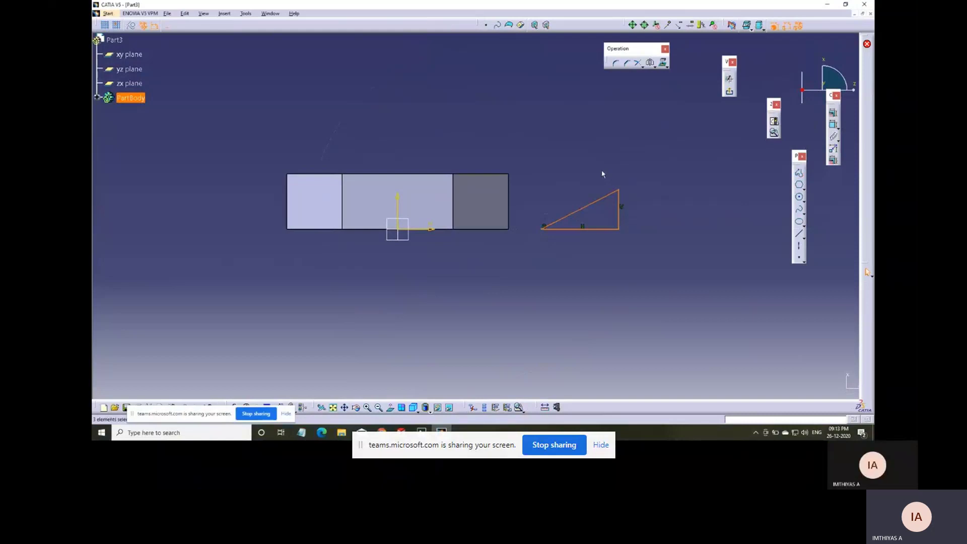
- Constrain the angle between the triangle's sloping side and its base to 30 degrees
click(831, 134)
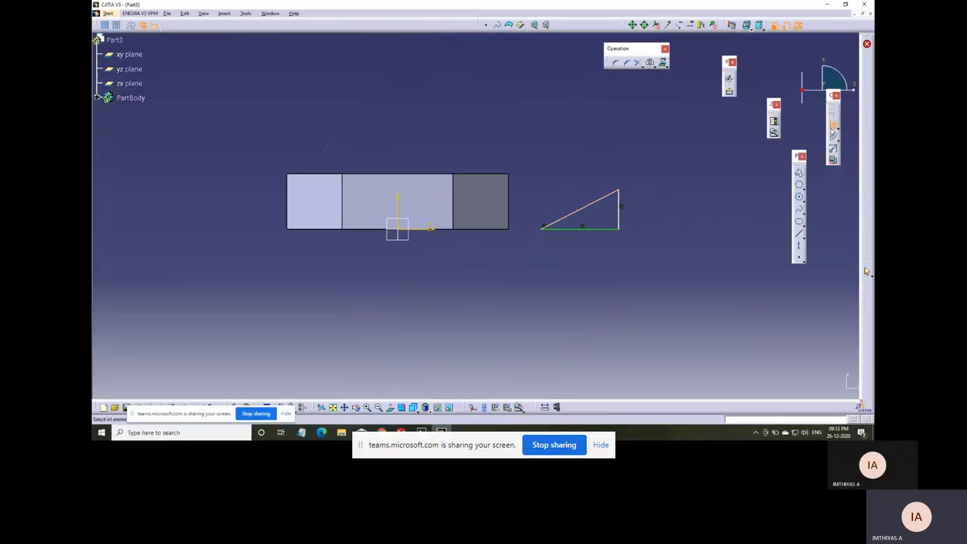
click(581, 207)
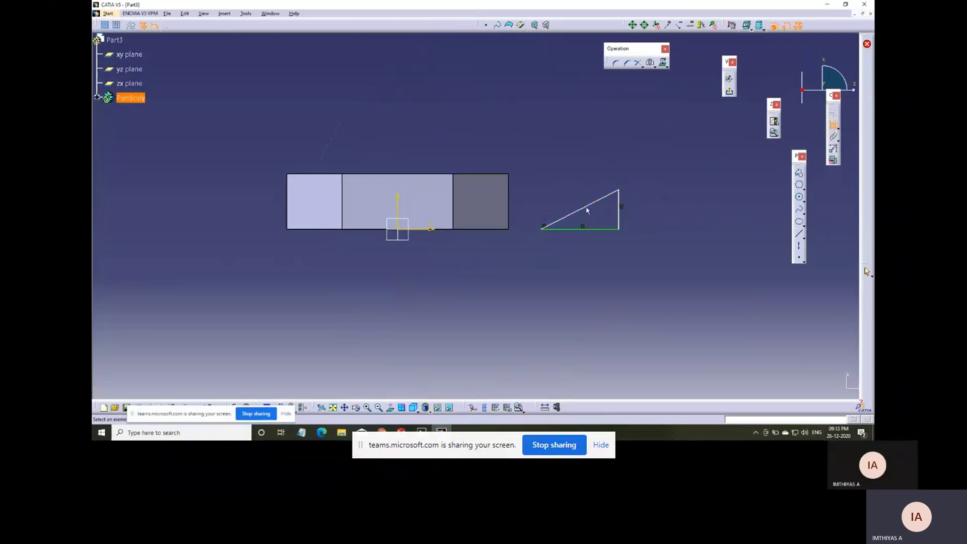
click(607, 230)
click(664, 186)
double_click(666, 186)
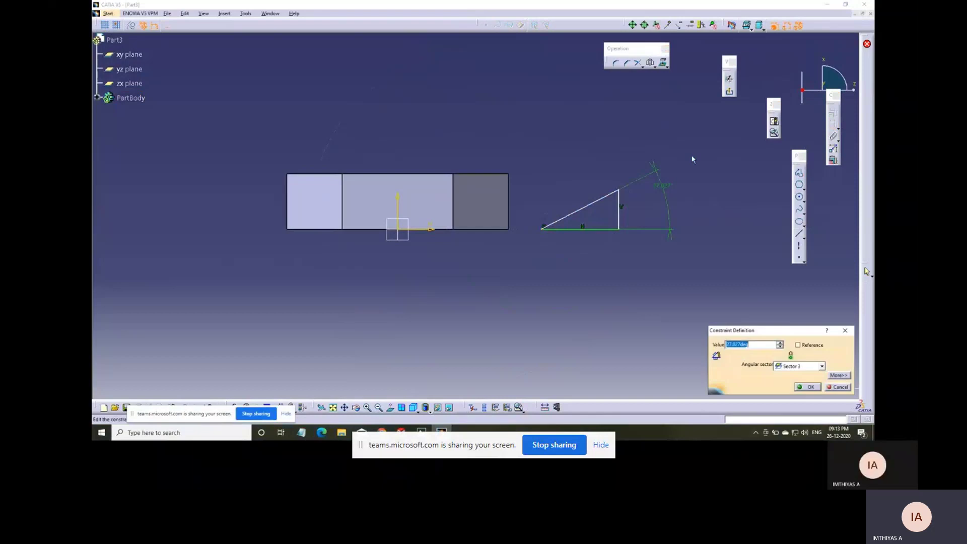
text(30)
key(Return)
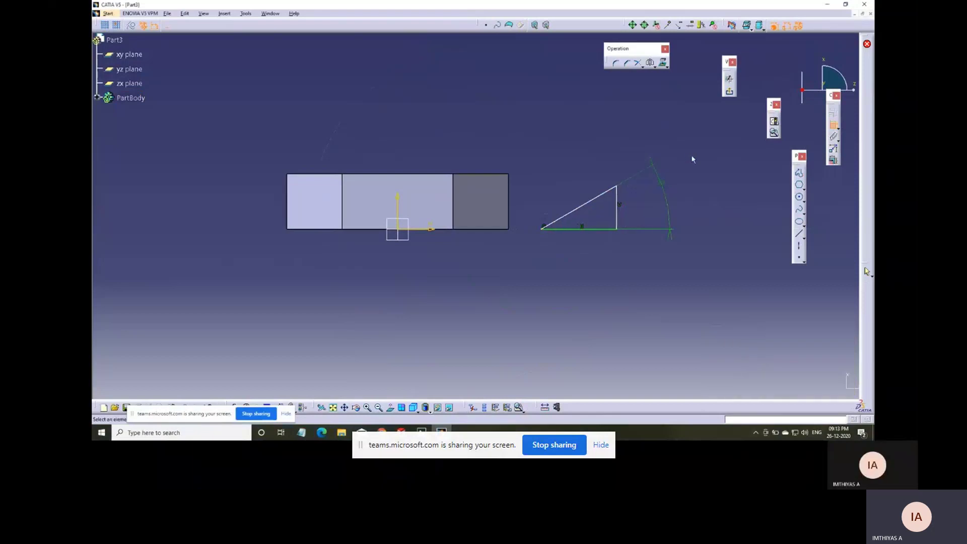
- Dimension the triangle's sharp corner 17.5 mm from the sketch's vertical axis and exit the sketch
click(542, 229)
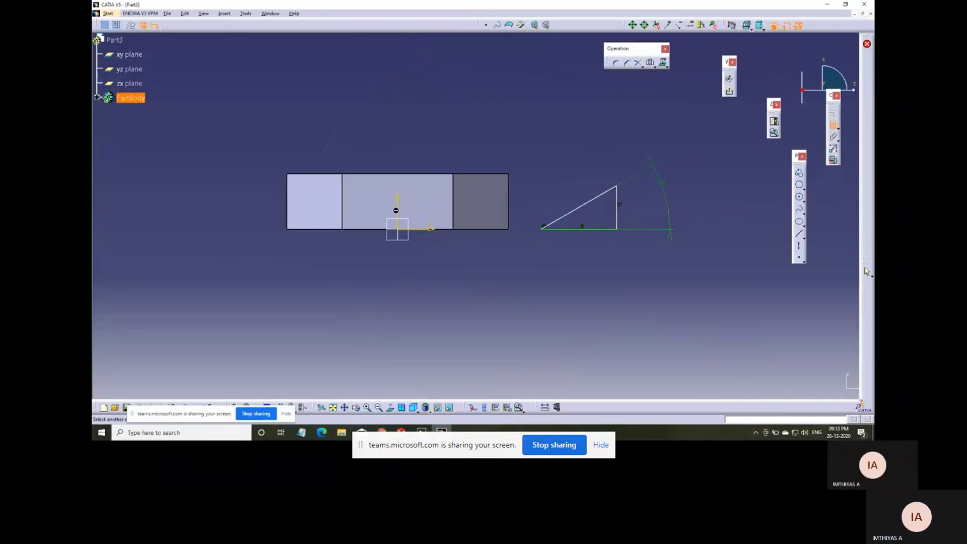
click(398, 211)
double_click(483, 268)
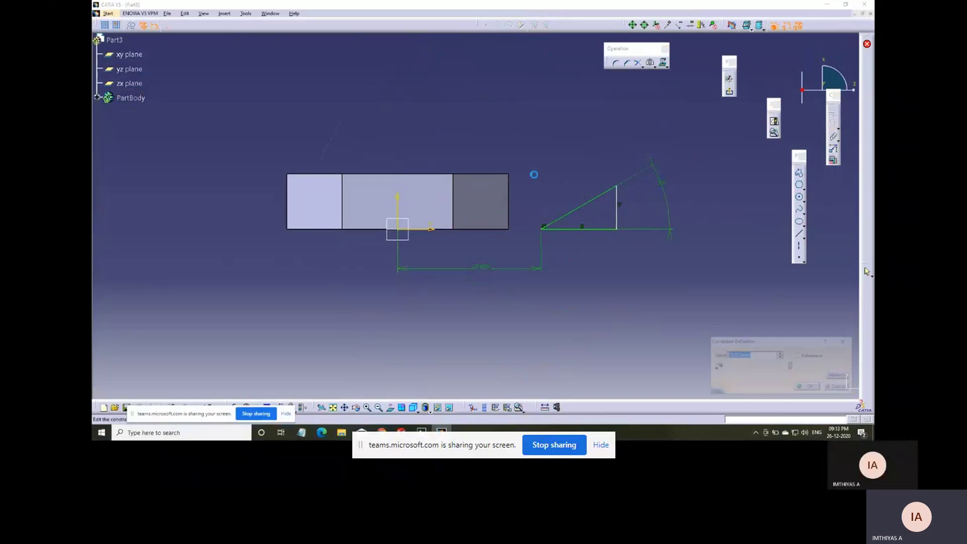
text(17.5)
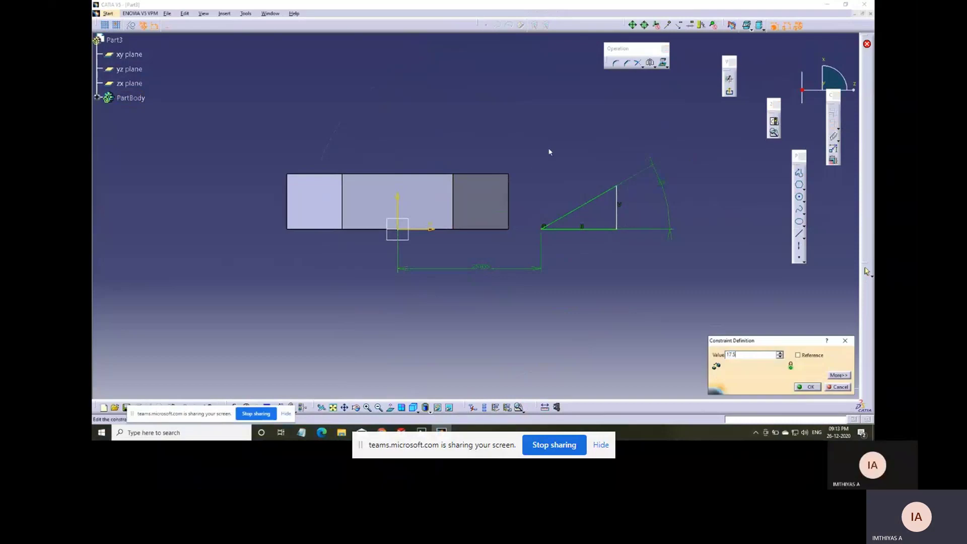
key(Return)
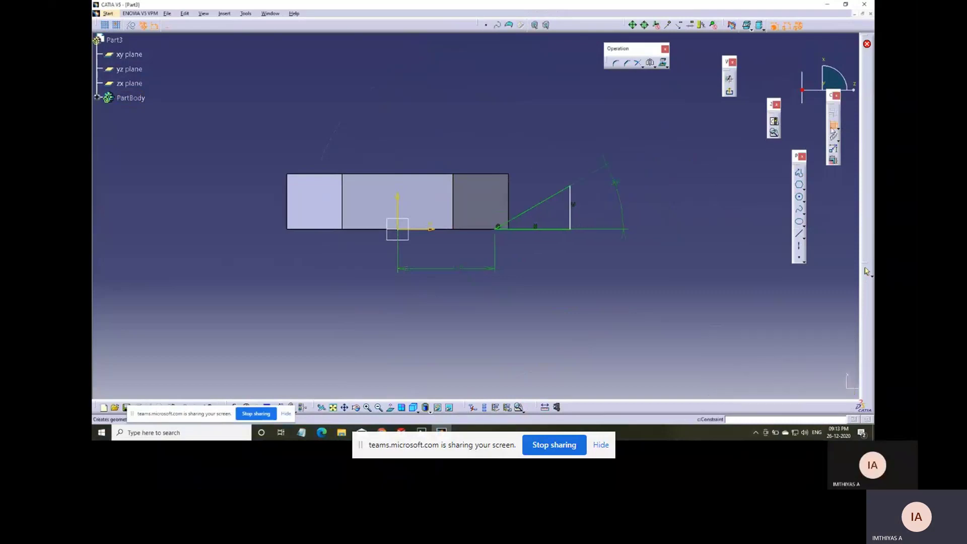
click(728, 91)
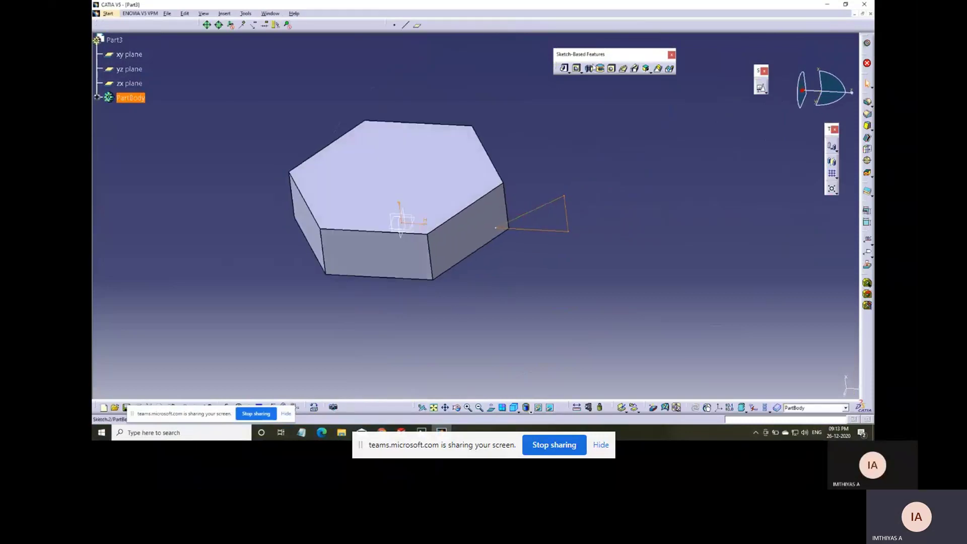
- Cut the nut's corners with a 360-degree Groove of the triangle sketch about the sketch's vertical axis
click(600, 68)
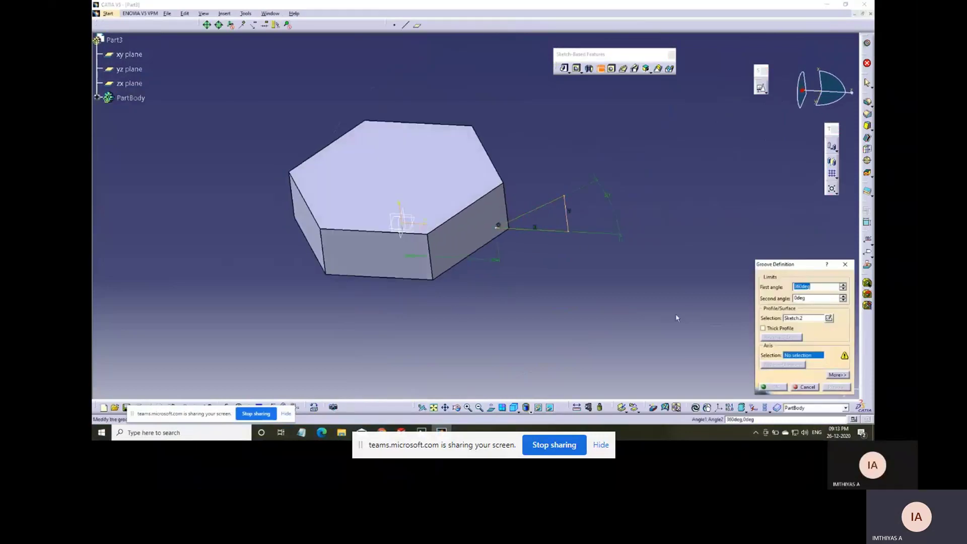
click(399, 204)
click(780, 388)
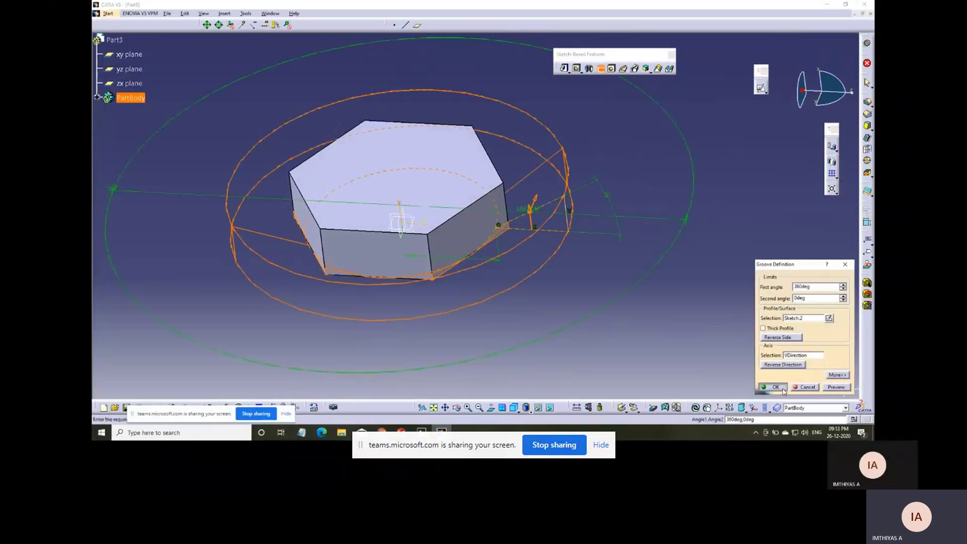
middle_drag(406, 314, 334, 237)
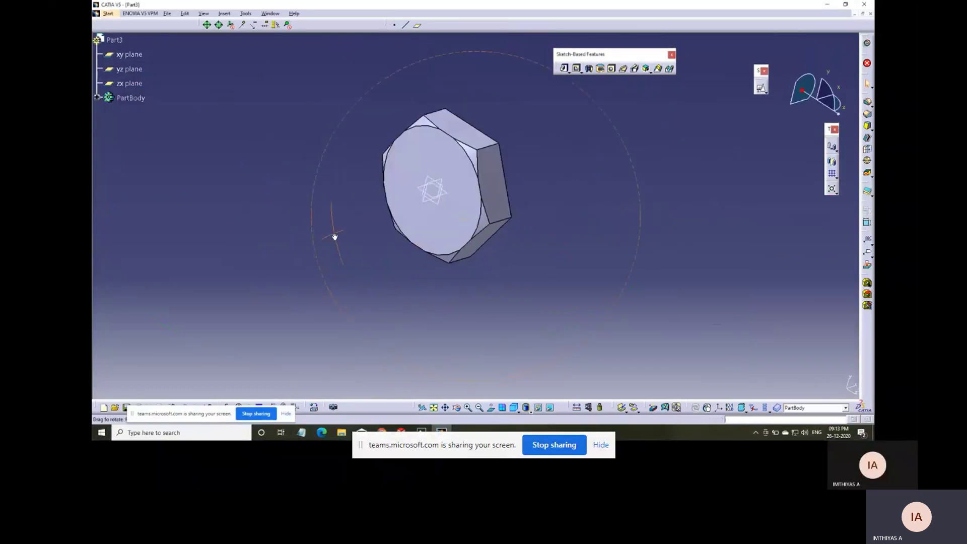
- Expand the part body and select the pad and the groove together
click(98, 99)
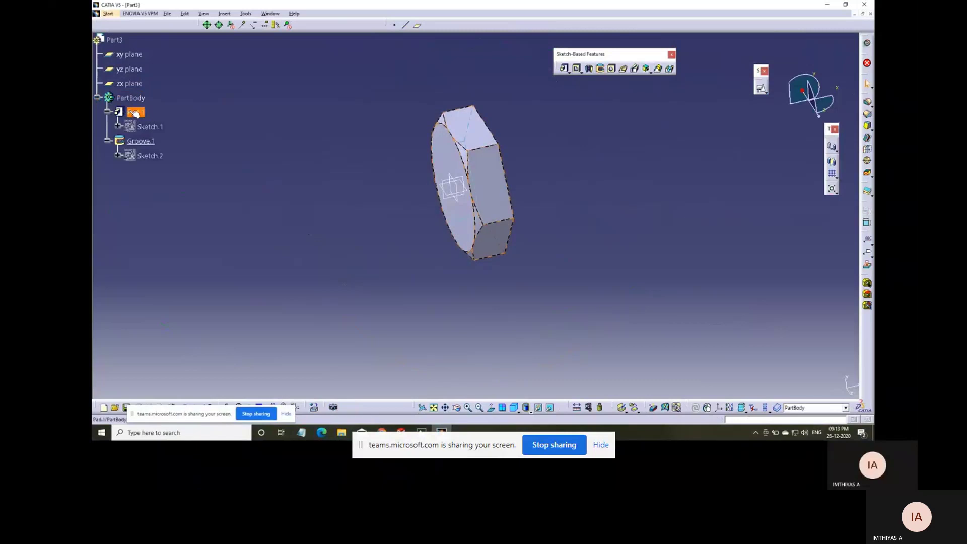
click(134, 113)
ctrl+click(140, 142)
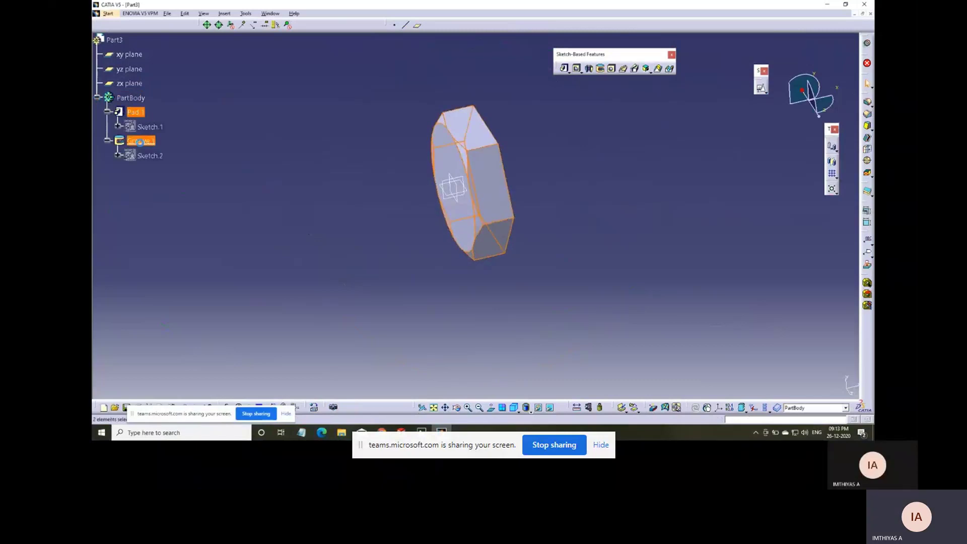
middle_drag(382, 298, 332, 308)
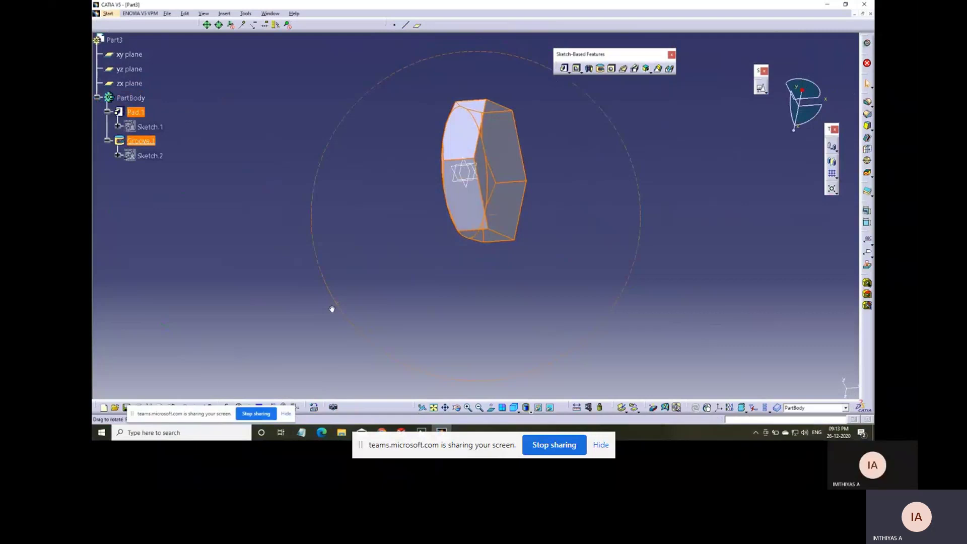
middle_drag(332, 309, 384, 282)
- Try to reverse the extrusion direction of the nut's hexagonal pad
double_click(135, 112)
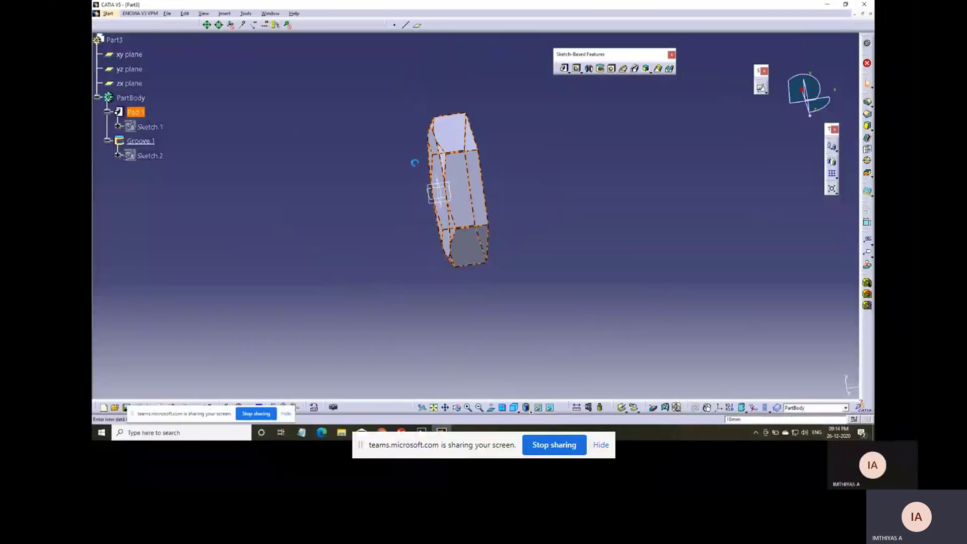
click(677, 322)
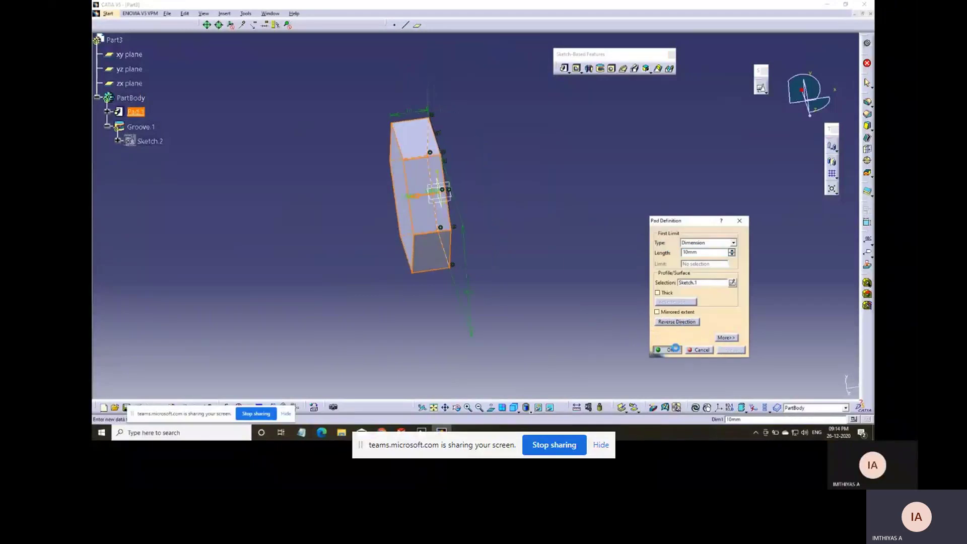
middle_drag(471, 236, 446, 252)
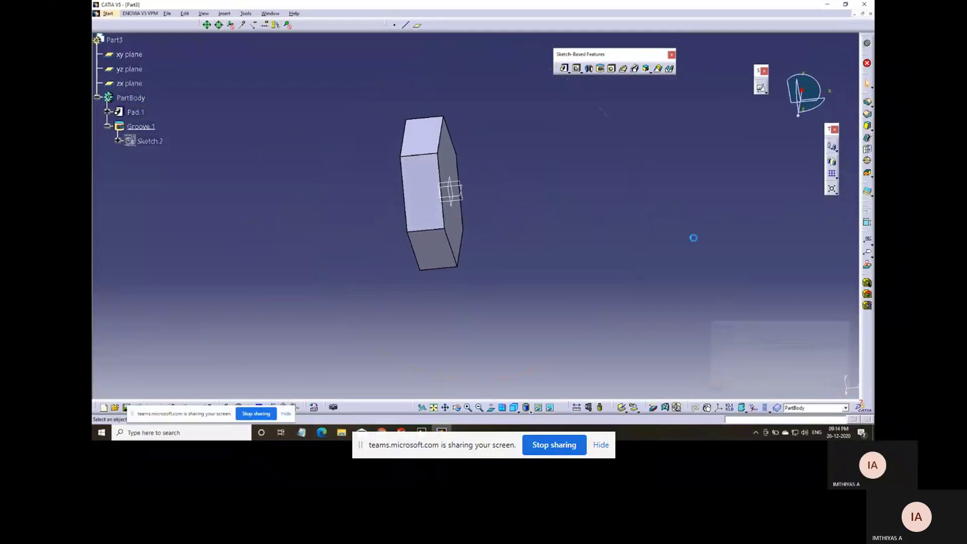
click(843, 325)
middle_drag(607, 230, 526, 229)
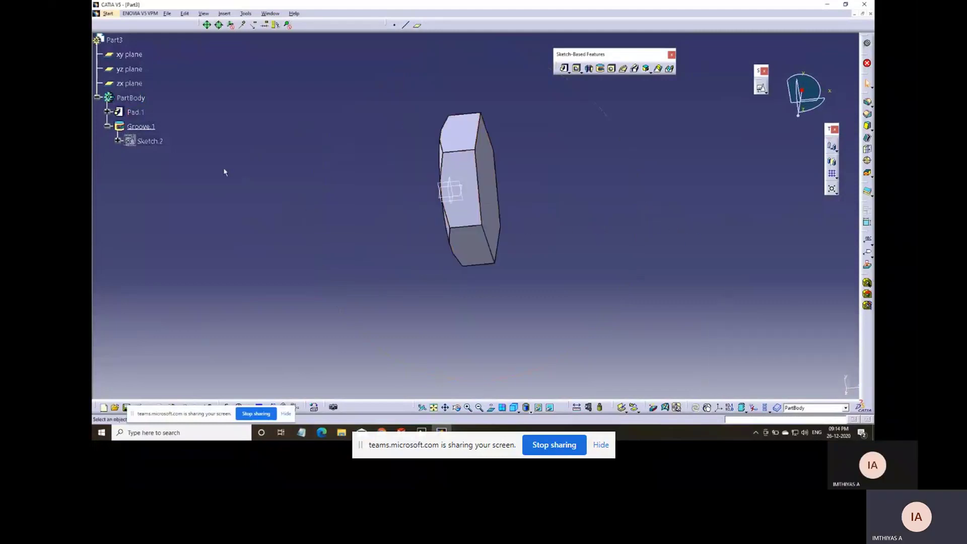
- Delete the groove from the nut together with its triangle sketch
right_click(150, 127)
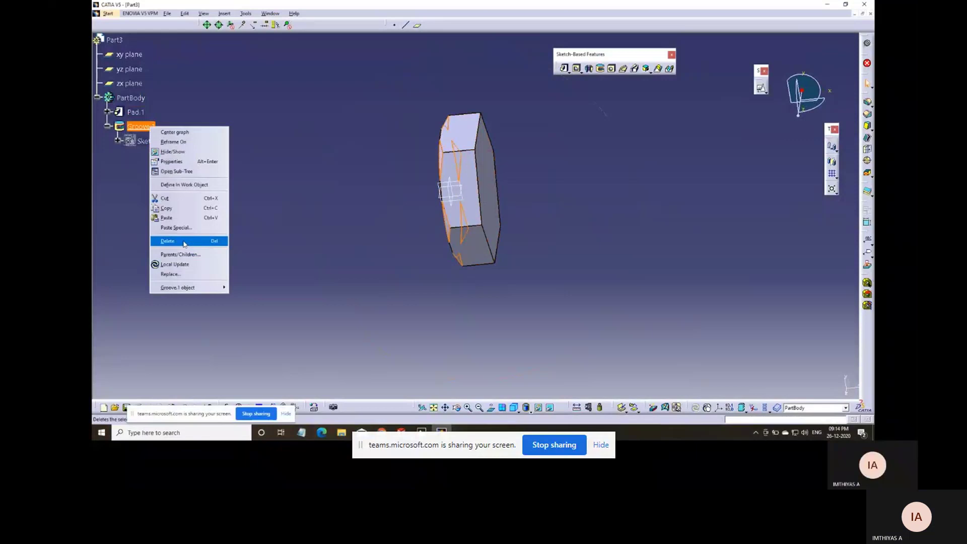
click(167, 242)
click(819, 390)
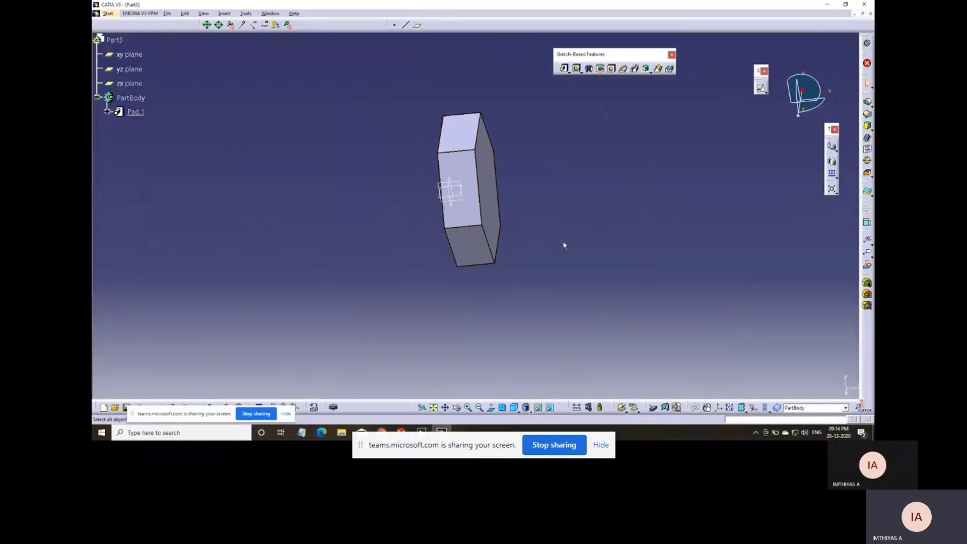
- Create a positioned sketch on the zx plane through the nut's hexagonal pad, adjusting its axis orientation
middle_drag(308, 273, 427, 244)
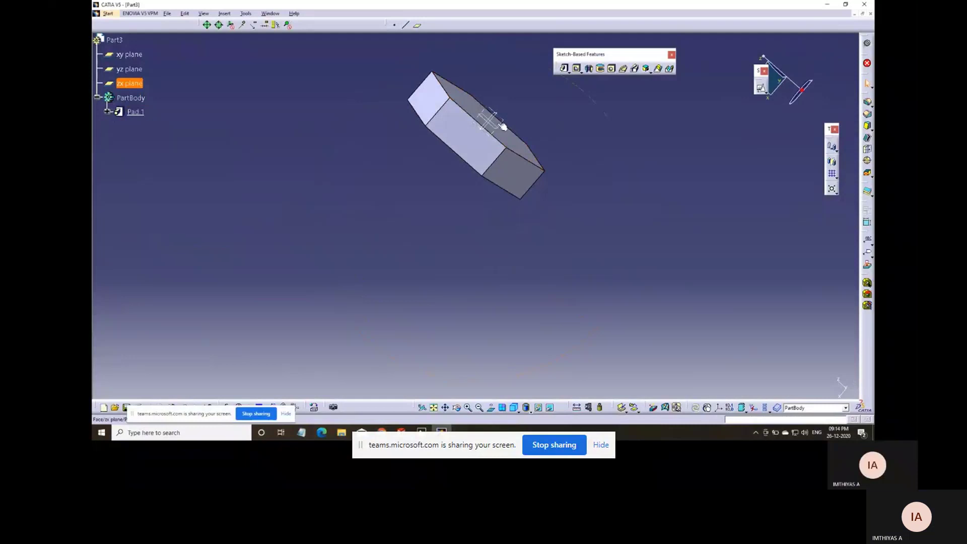
middle_drag(503, 126, 512, 169)
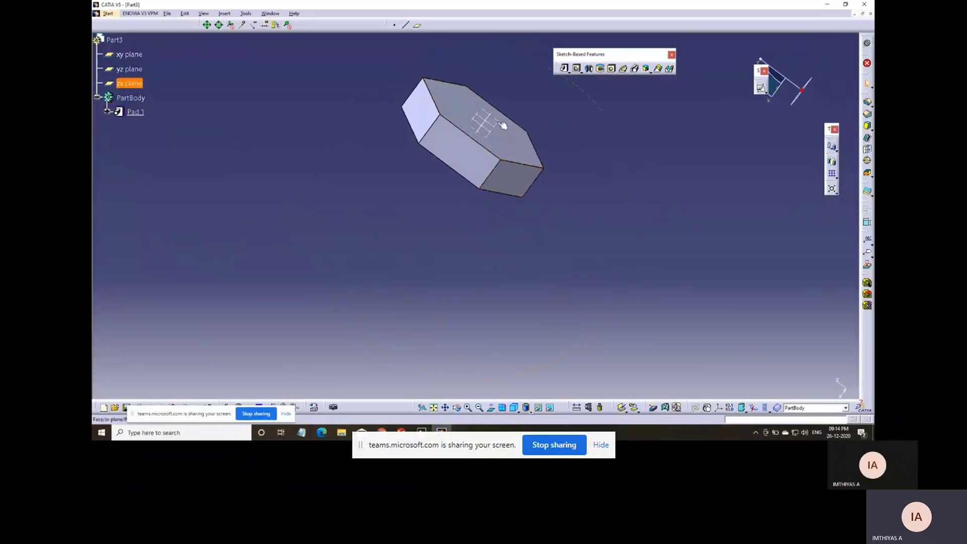
middle_drag(532, 203, 491, 166)
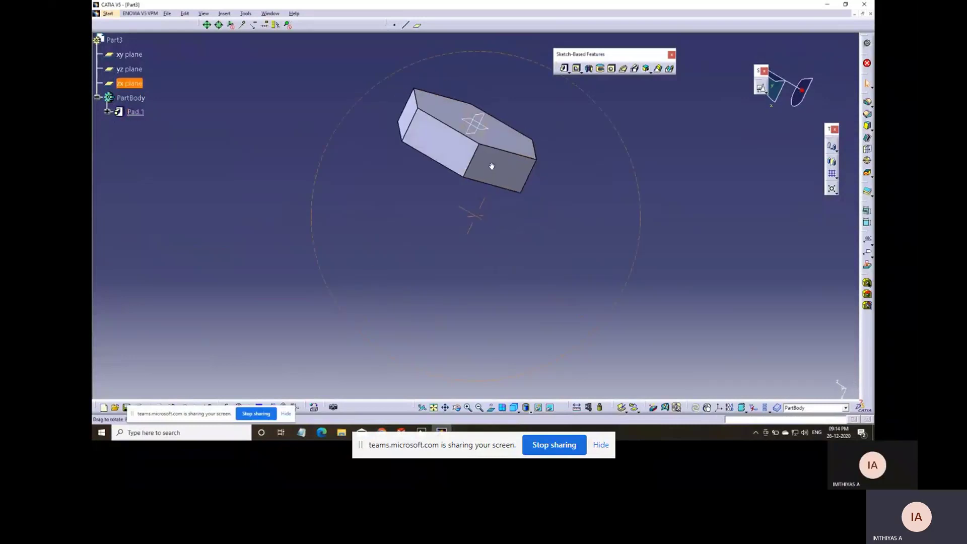
click(760, 89)
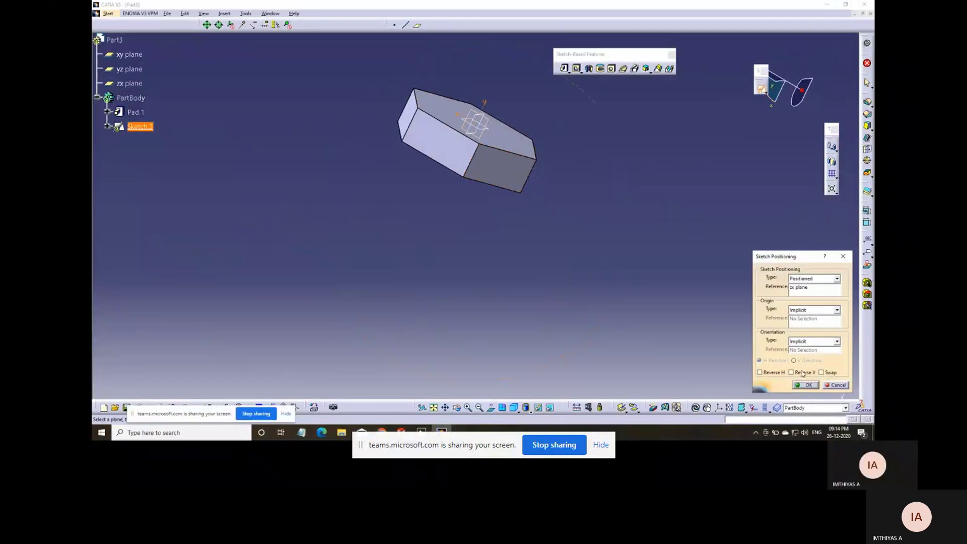
click(833, 372)
click(805, 384)
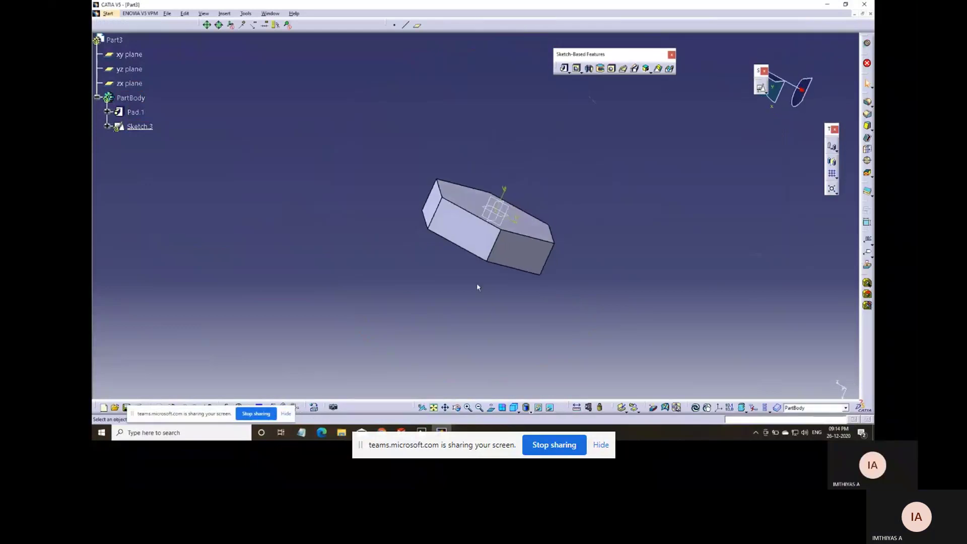
- Reverse the extrusion direction of the nut's hexagonal pad
click(132, 113)
double_click(132, 114)
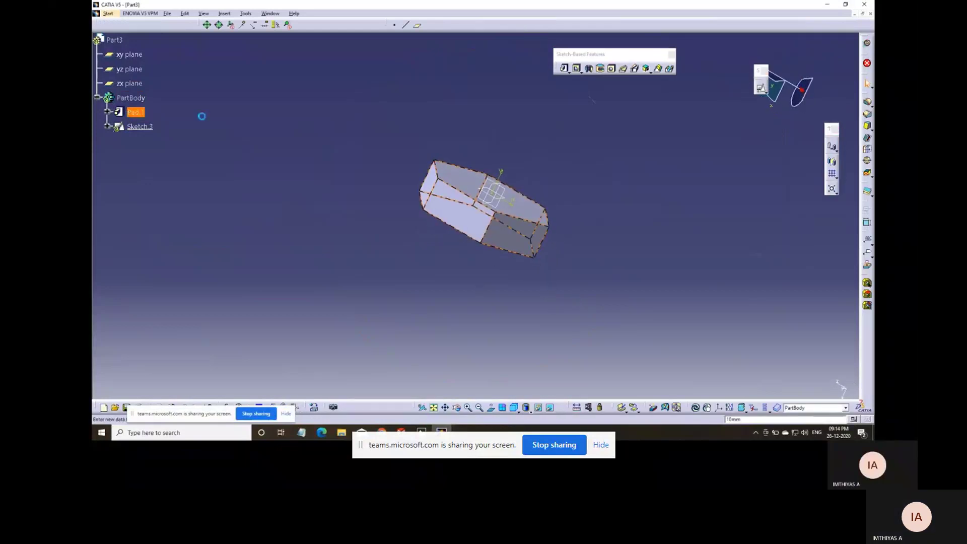
click(688, 322)
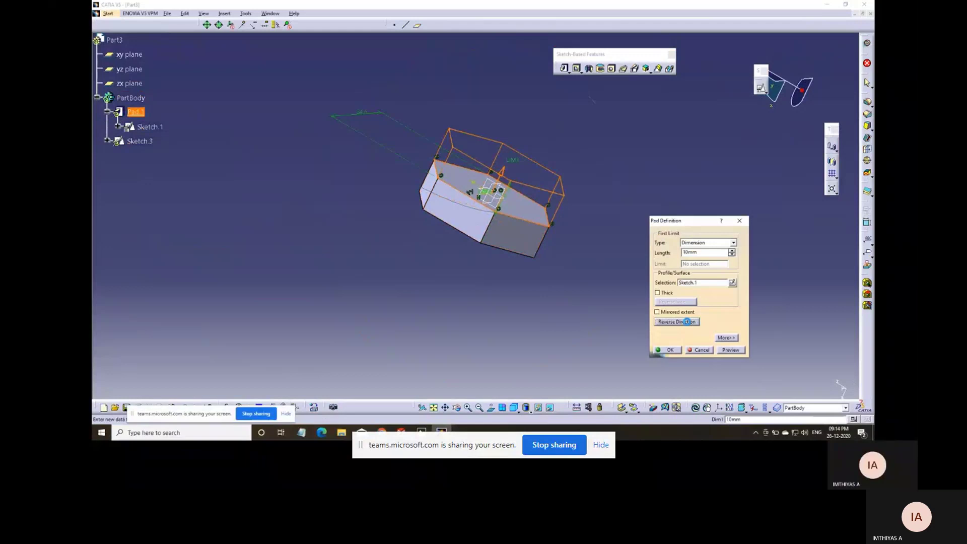
click(735, 350)
click(672, 350)
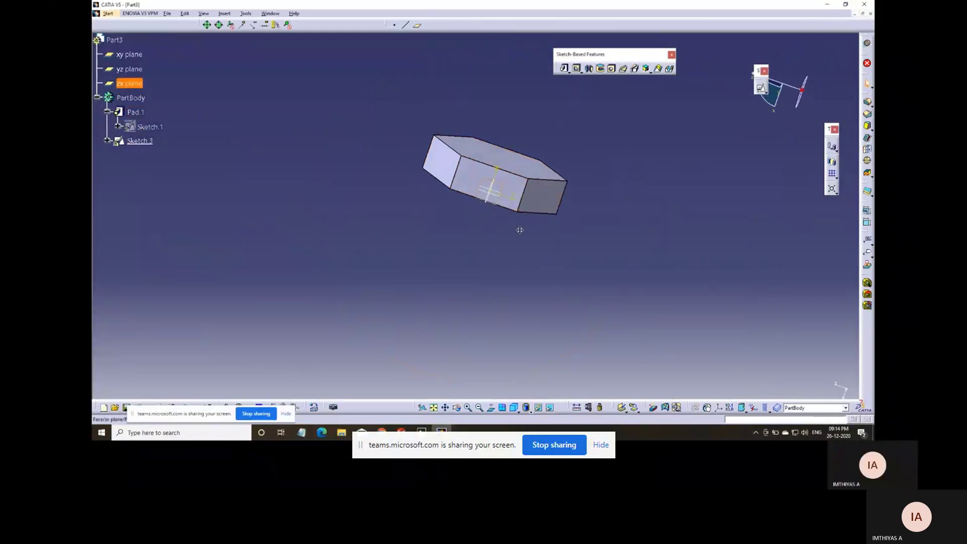
- Create another positioned sketch on the zx plane for the nut's corner chamfer
middle_drag(518, 228, 480, 223)
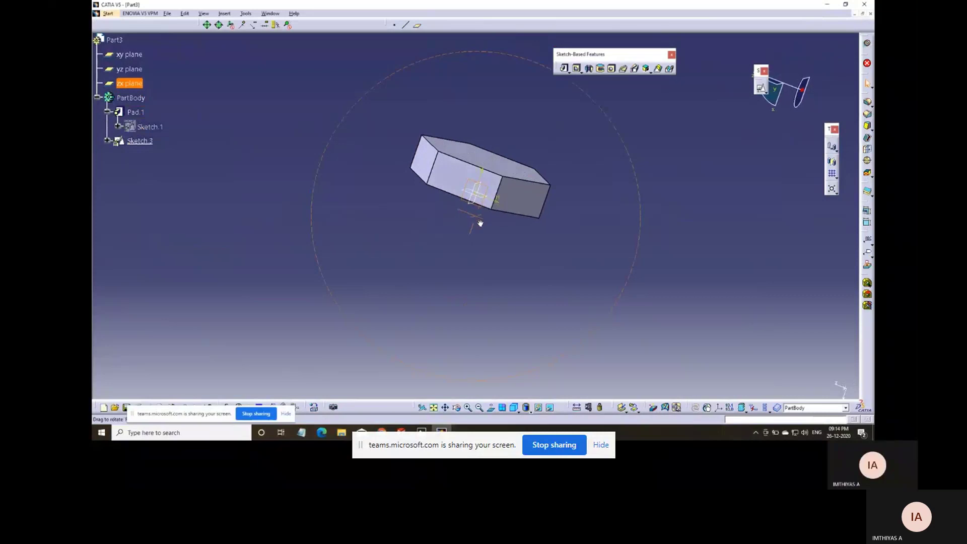
click(761, 89)
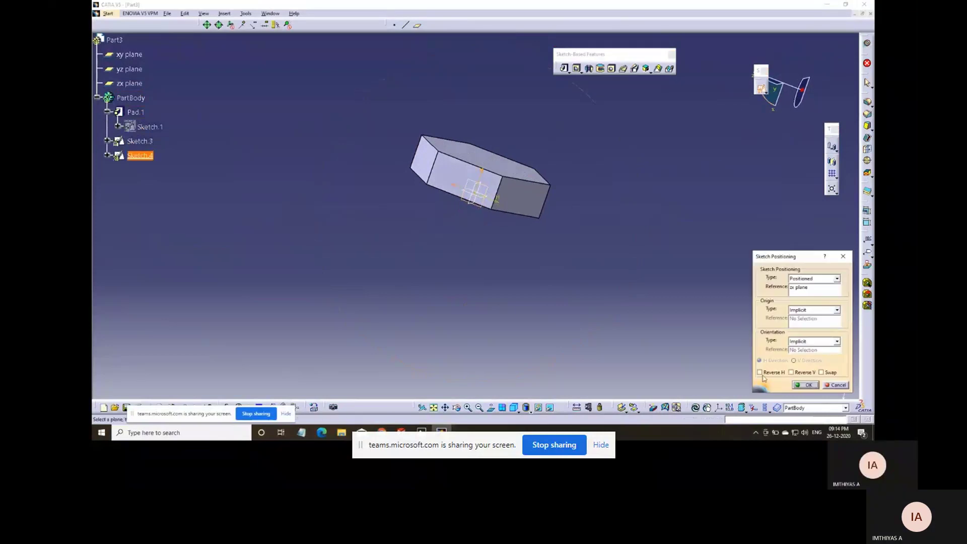
click(798, 374)
click(798, 374)
click(805, 385)
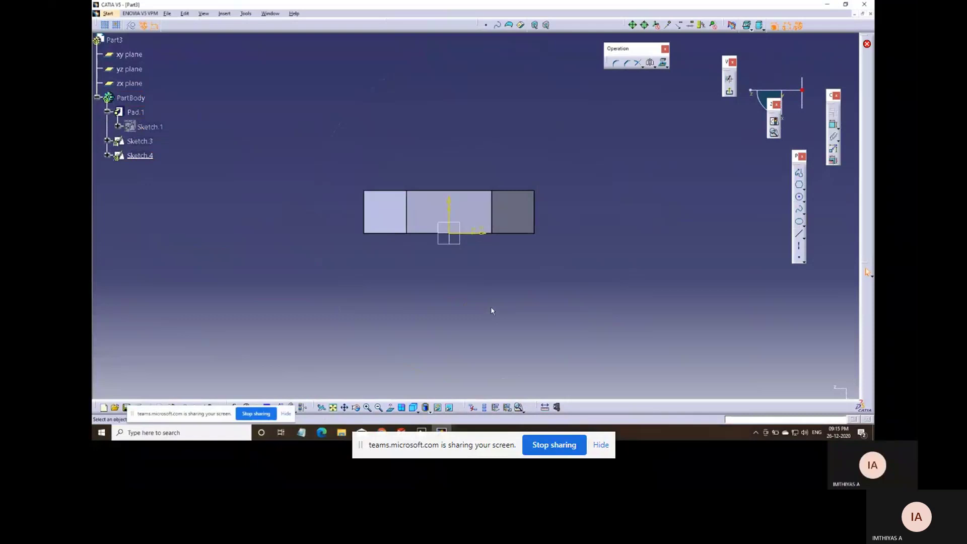
- Align the view normal to the sketch plane and start a Profile beside the nut's side view
middle_drag(483, 298, 474, 267)
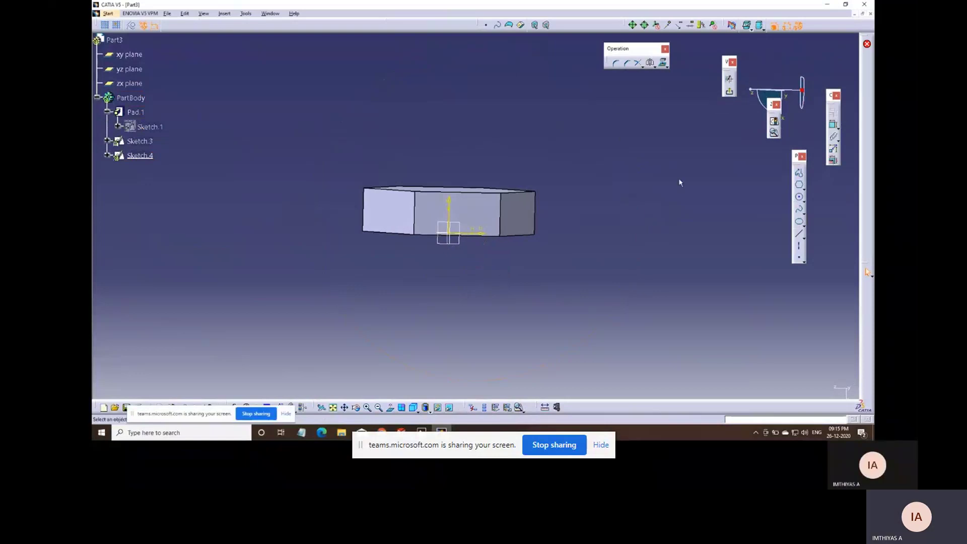
click(391, 406)
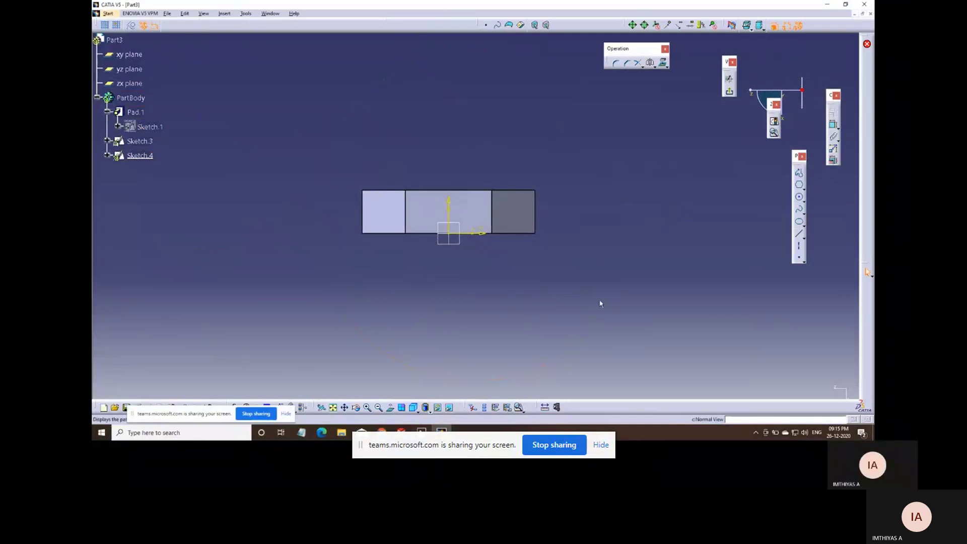
middle_drag(602, 303, 603, 294)
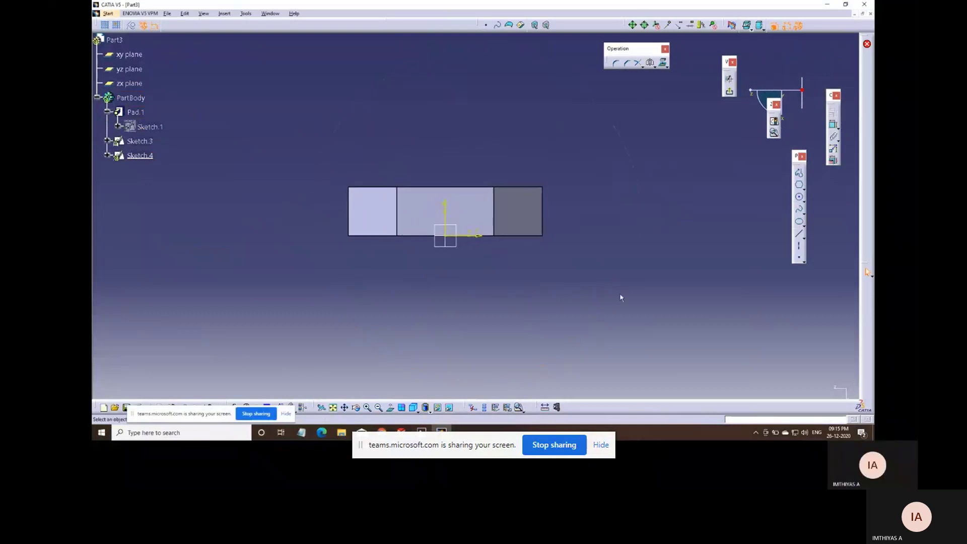
click(799, 173)
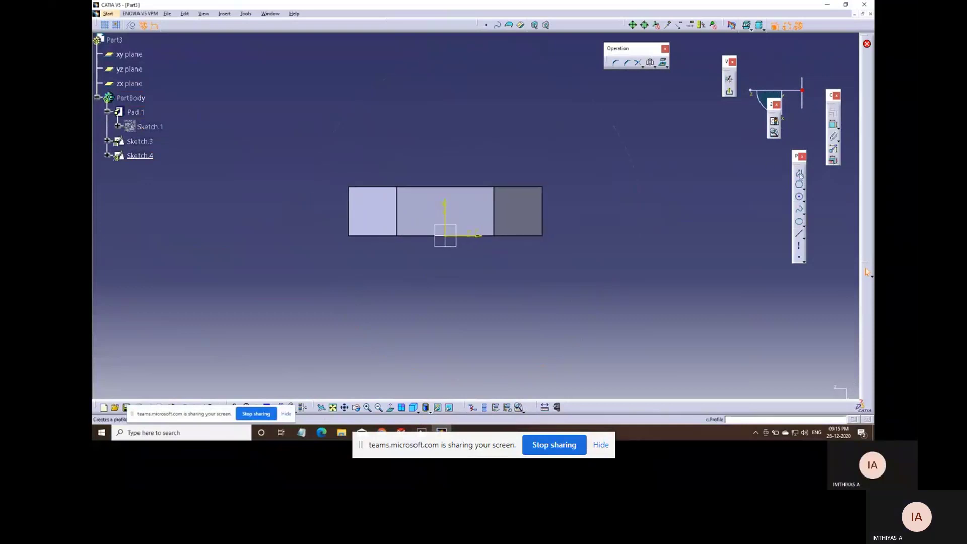
- Sketch a closed right-triangle profile beside the block, with a horizontal base, vertical side and hypotenuse about 27 mm long
click(580, 187)
click(702, 187)
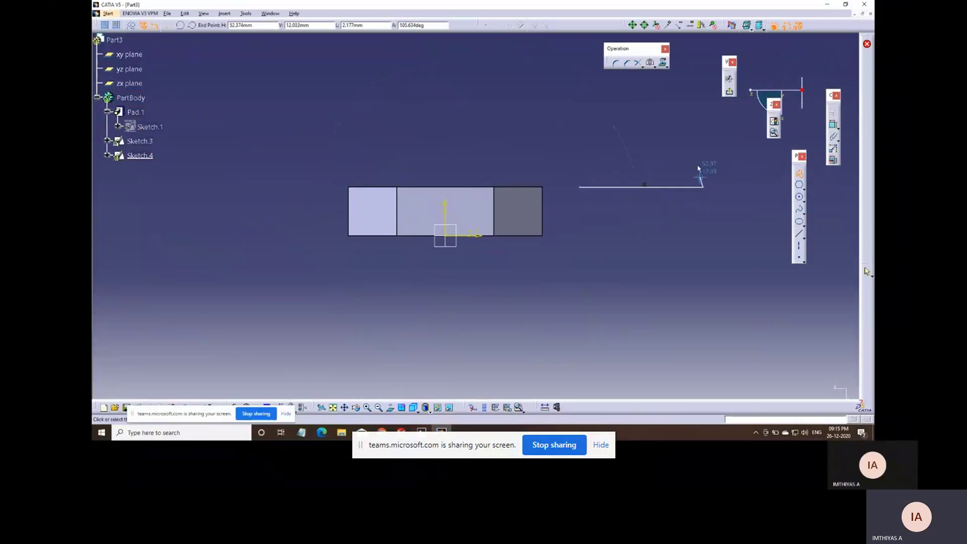
click(703, 136)
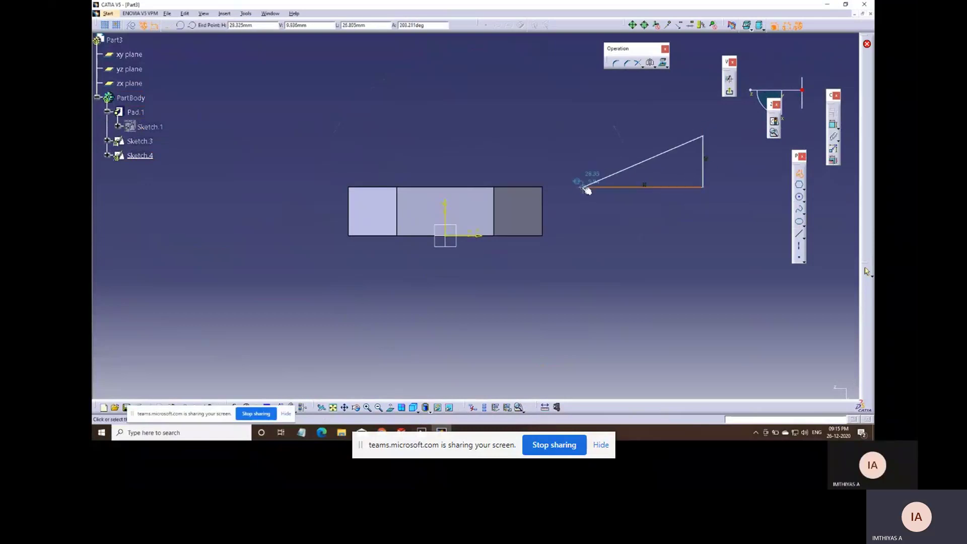
click(580, 187)
click(736, 129)
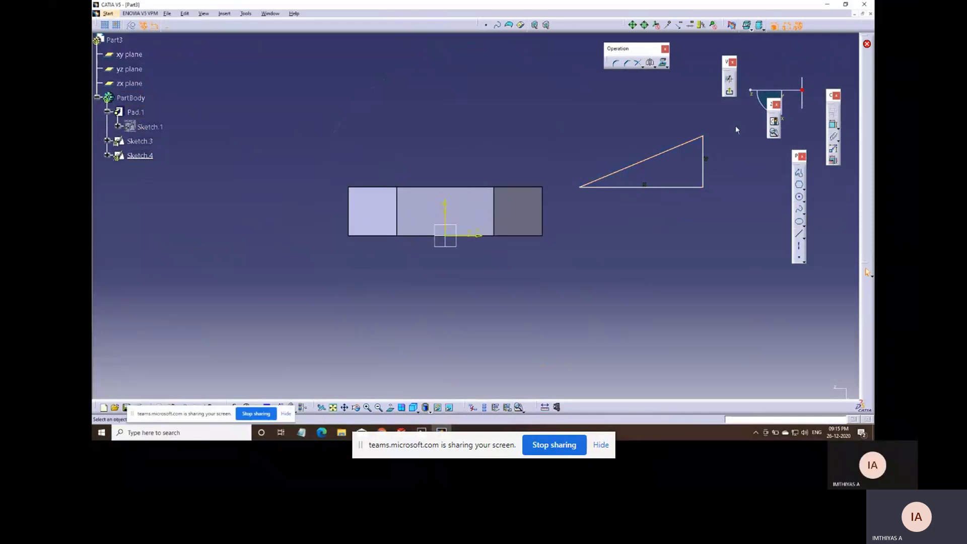
- Dimension the triangle's base angle and its pointed corner's vertical and horizontal distances from the sketch axes
click(657, 155)
click(672, 187)
click(582, 188)
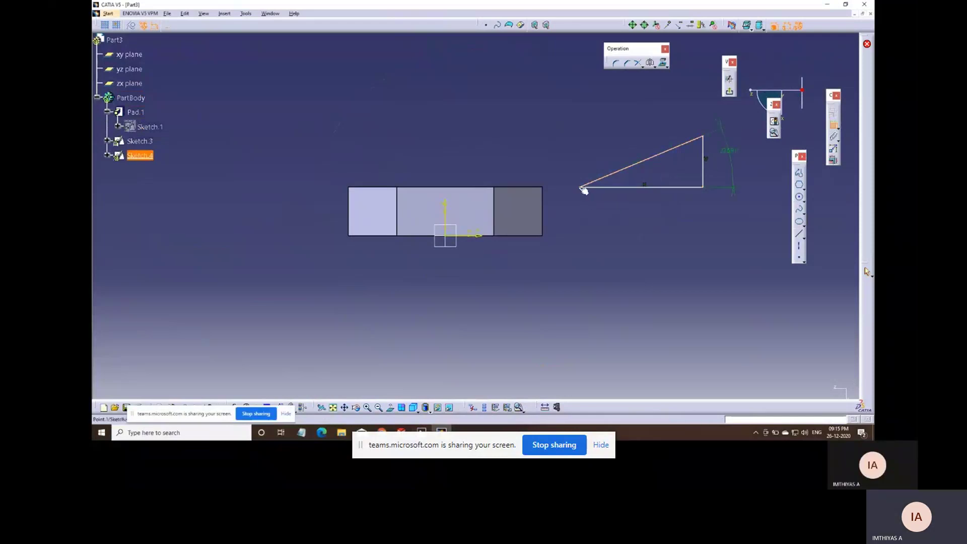
click(479, 235)
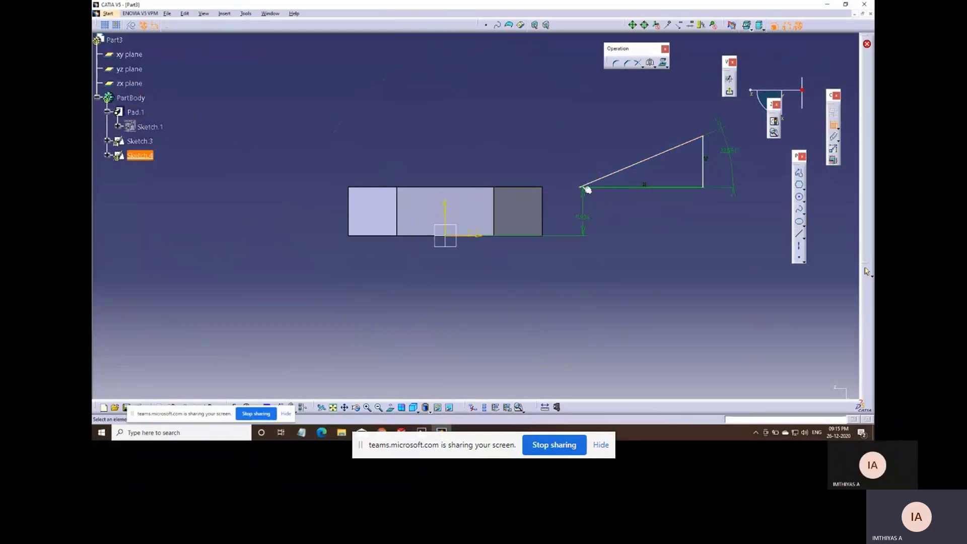
click(449, 207)
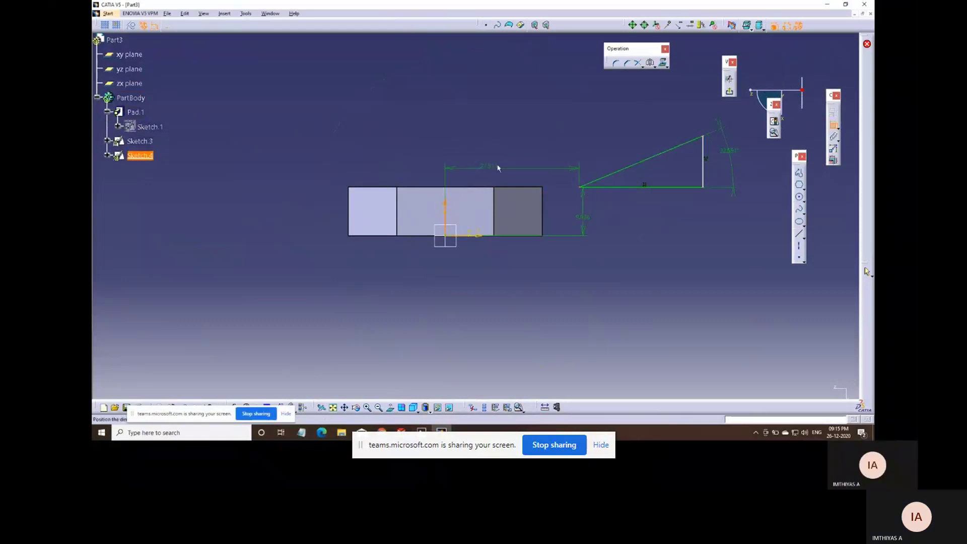
click(509, 160)
- Reduce the corner's horizontal distance from the vertical axis and set the triangle's base angle to 30 degrees
double_click(501, 159)
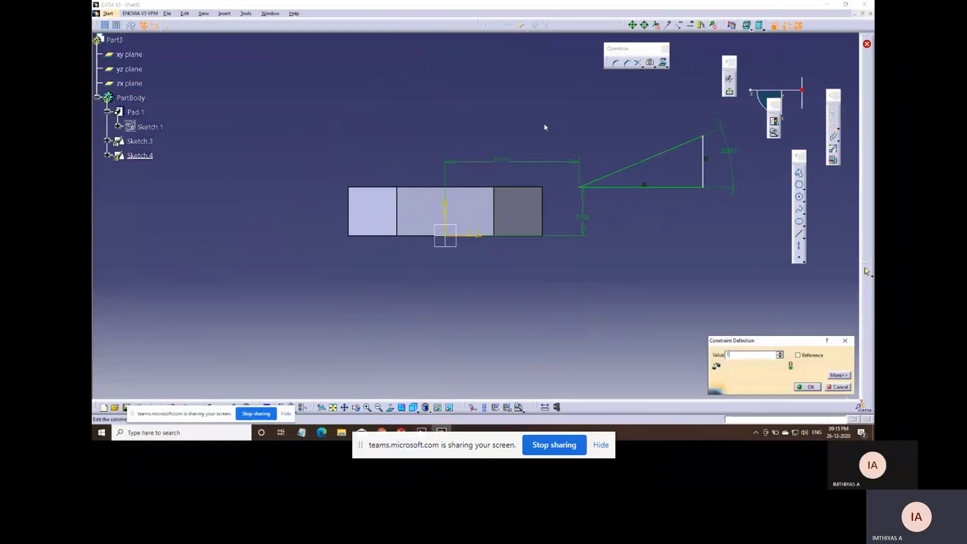
key(Return)
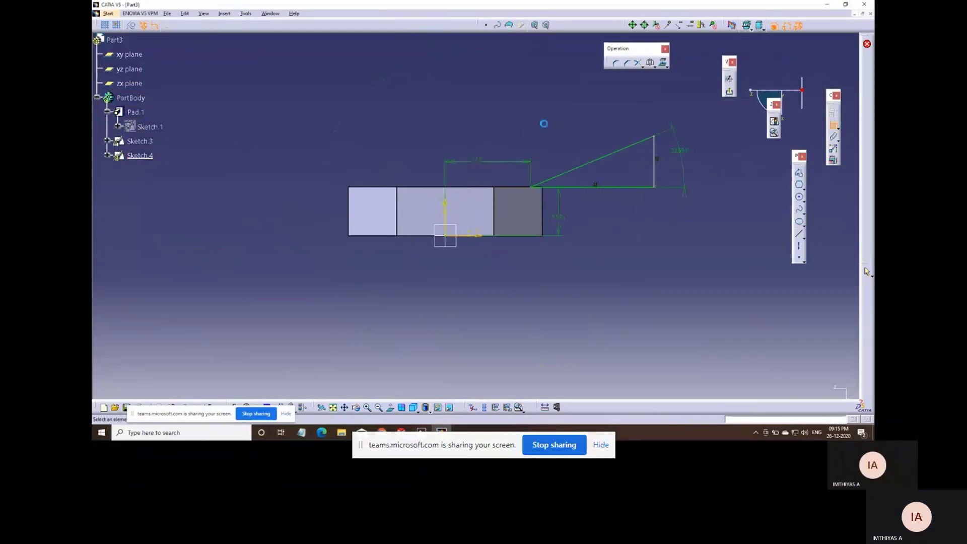
double_click(679, 151)
text(30)
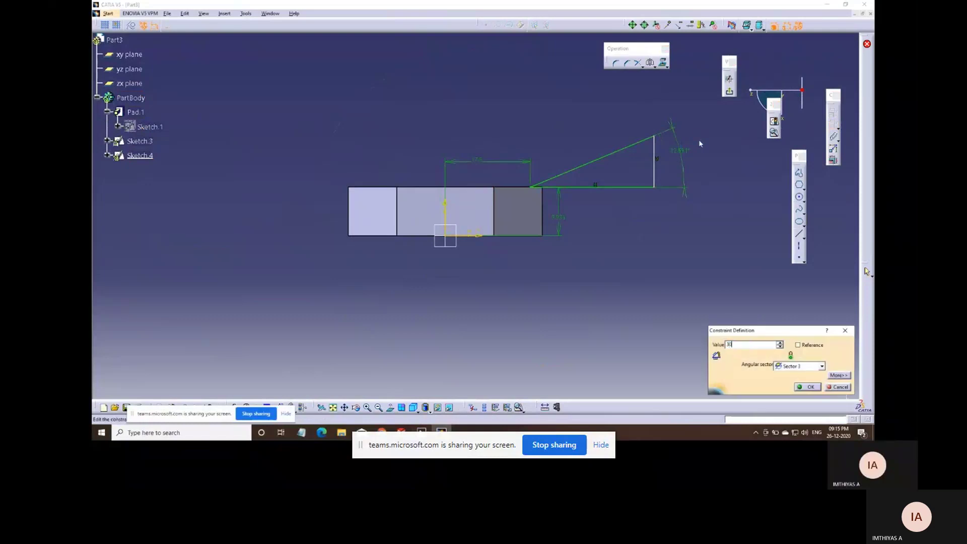
key(Return)
- Set the pointed corner's vertical distance from the horizontal axis to 7 mm
double_click(558, 216)
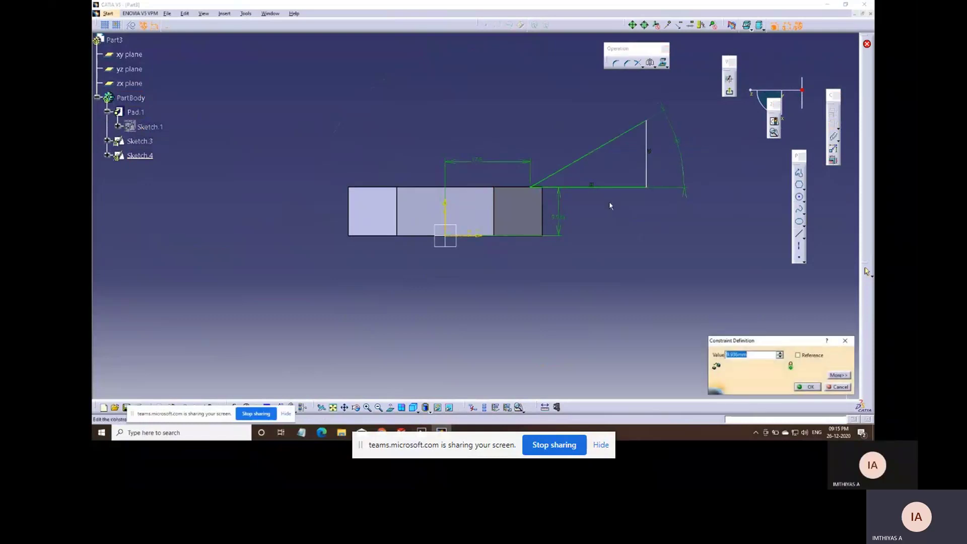
text(7)
key(Return)
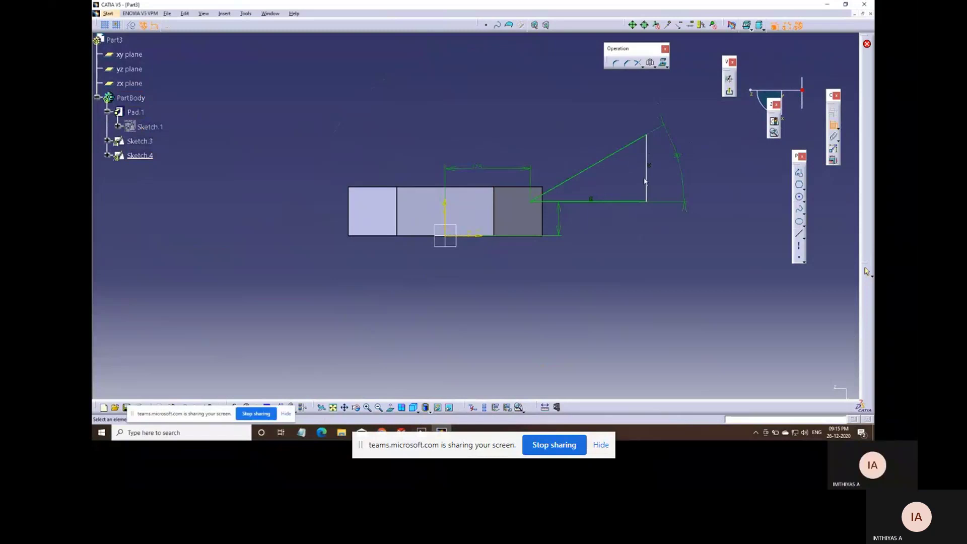
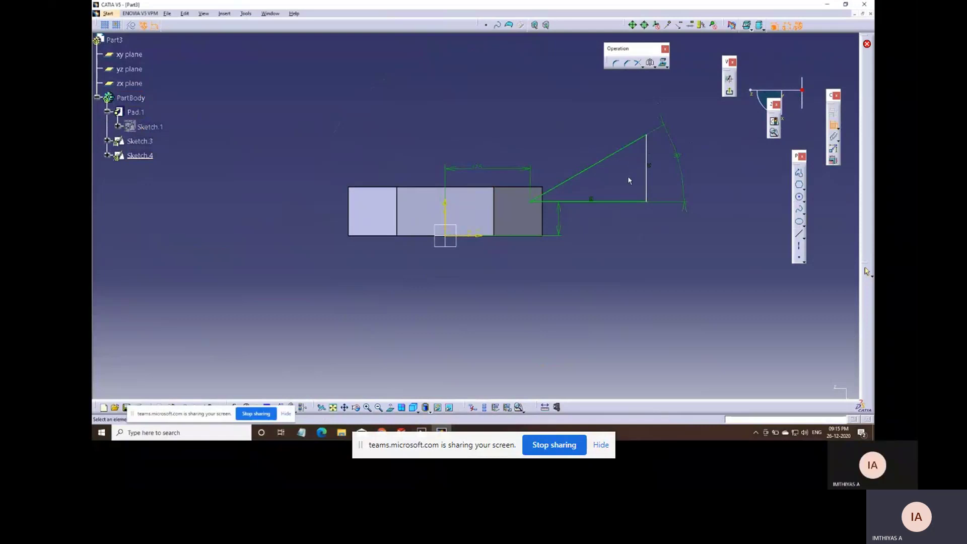
- Undo the last three dimension value changes in the triangle sketch
middle_drag(432, 265, 398, 274)
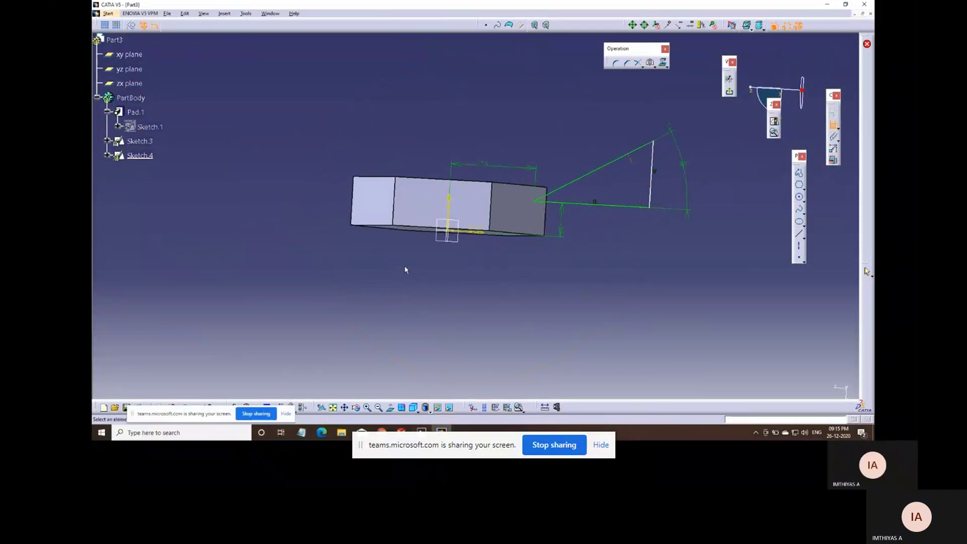
key(ctrl+z)
key(ctrl+z)
key(ctrl+z)
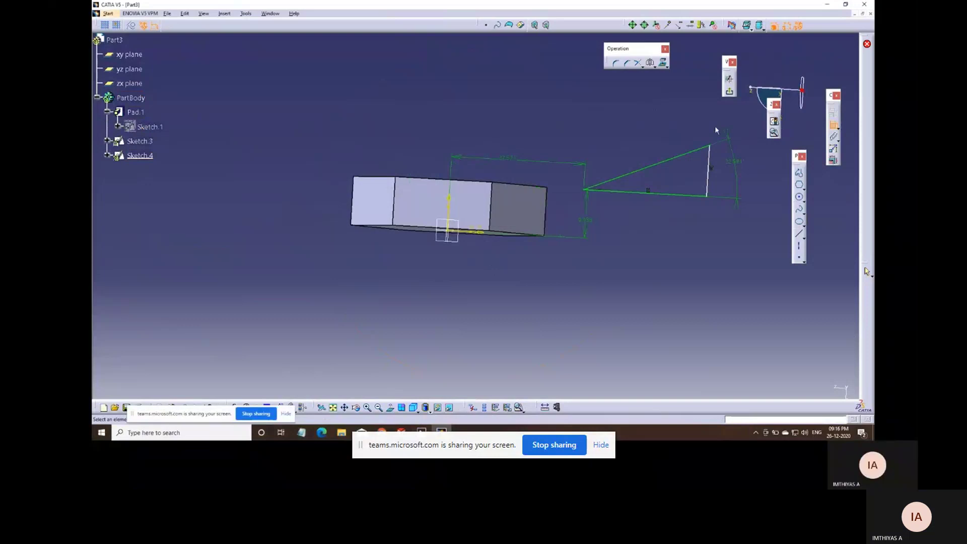
- Exit the triangle sketch and delete Sketch.4 from the part
click(729, 92)
right_click(141, 156)
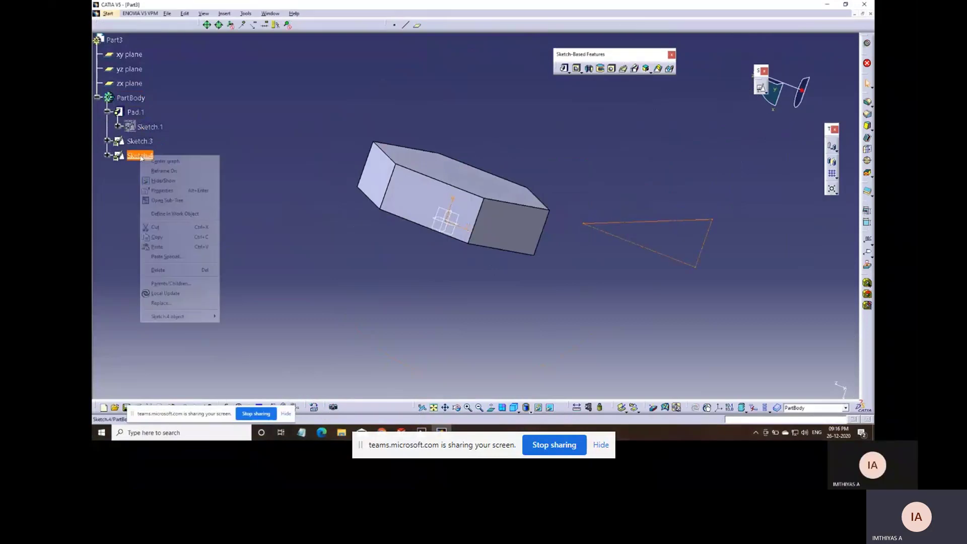
click(171, 271)
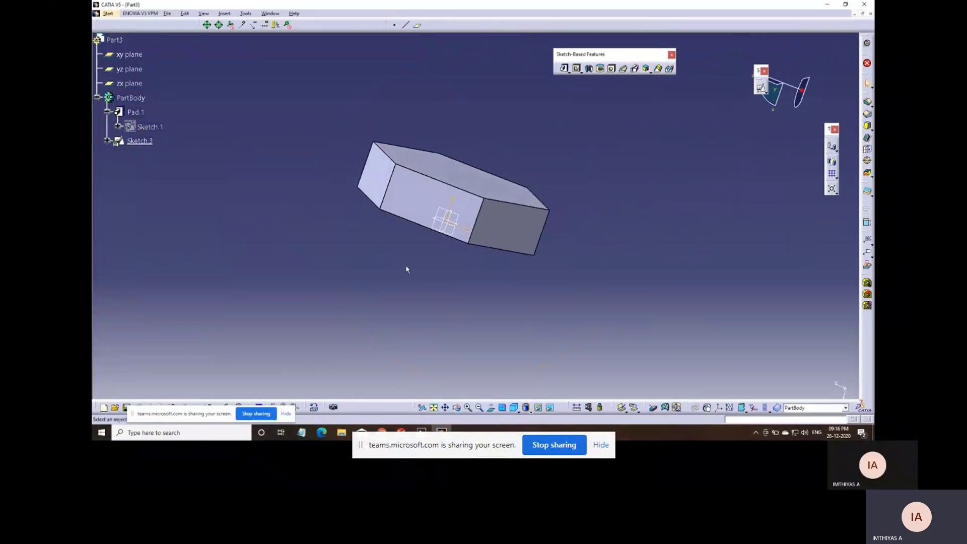
- Reverse the extrusion direction of Pad.1, preview it and apply the change
middle_drag(407, 269, 350, 282)
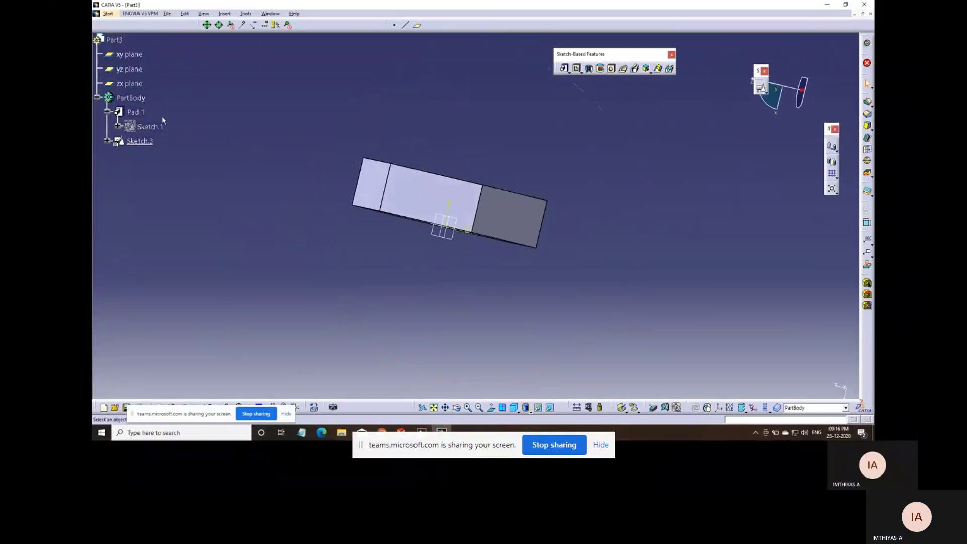
double_click(135, 112)
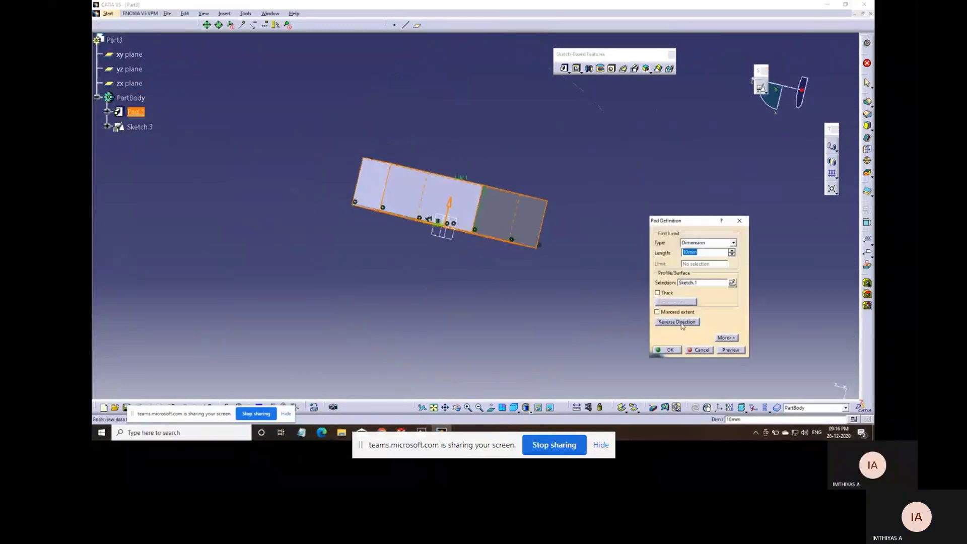
click(676, 322)
click(730, 349)
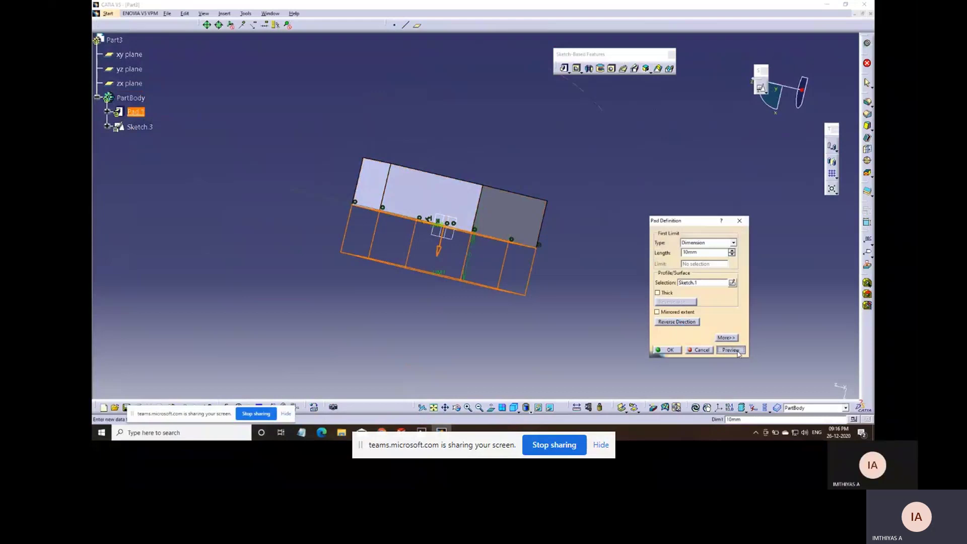
click(678, 352)
- Create a positioned sketch on the zx plane with implicit origin and orientation
middle_drag(591, 200, 494, 328)
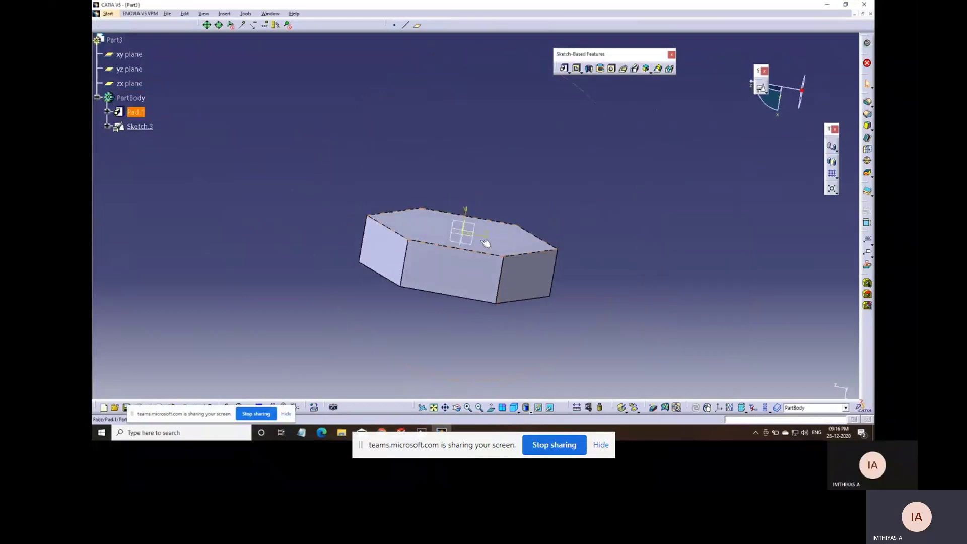
mouse_move(480, 229)
middle_down()
mouse_move(474, 224)
mouse_move(486, 235)
middle_up()
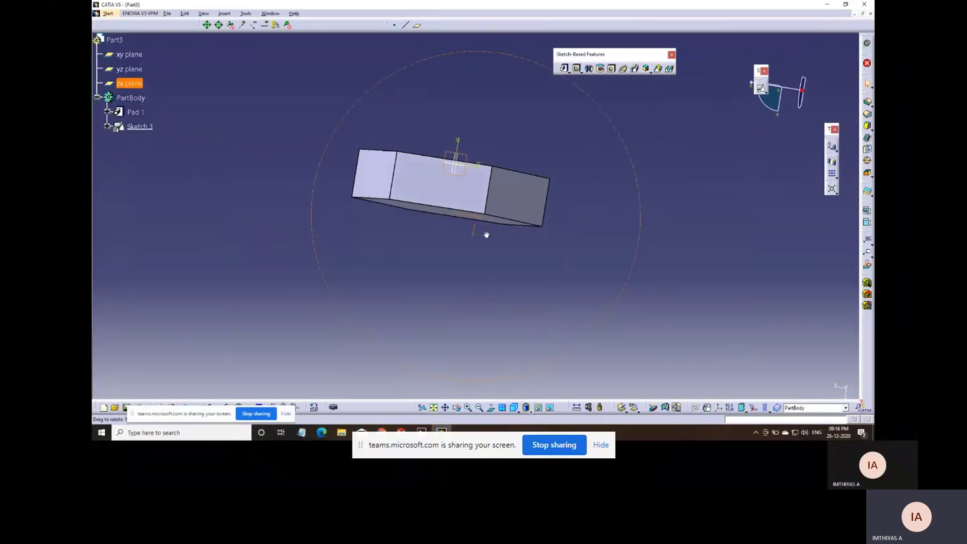
click(761, 89)
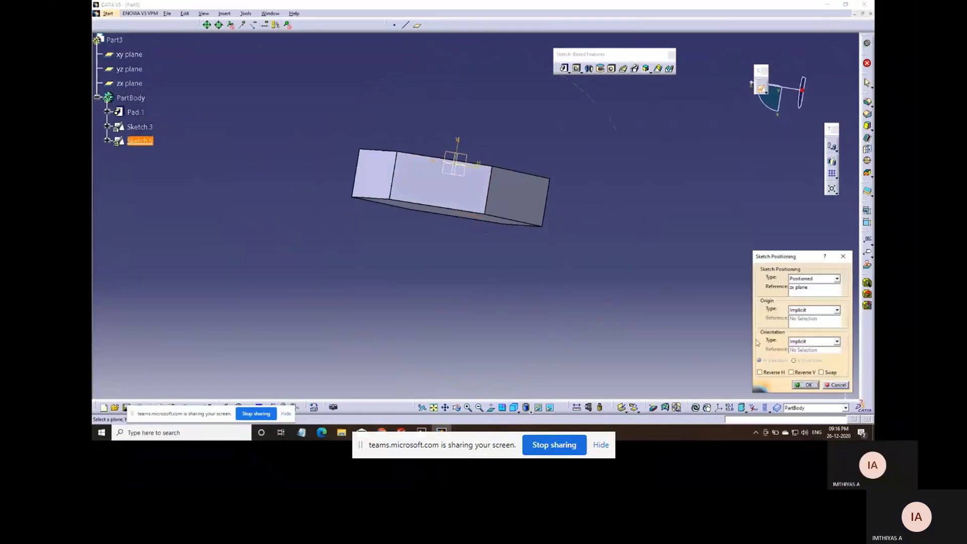
click(806, 385)
ctrl+middle_drag(554, 292, 529, 312)
middle_drag(611, 283, 596, 281)
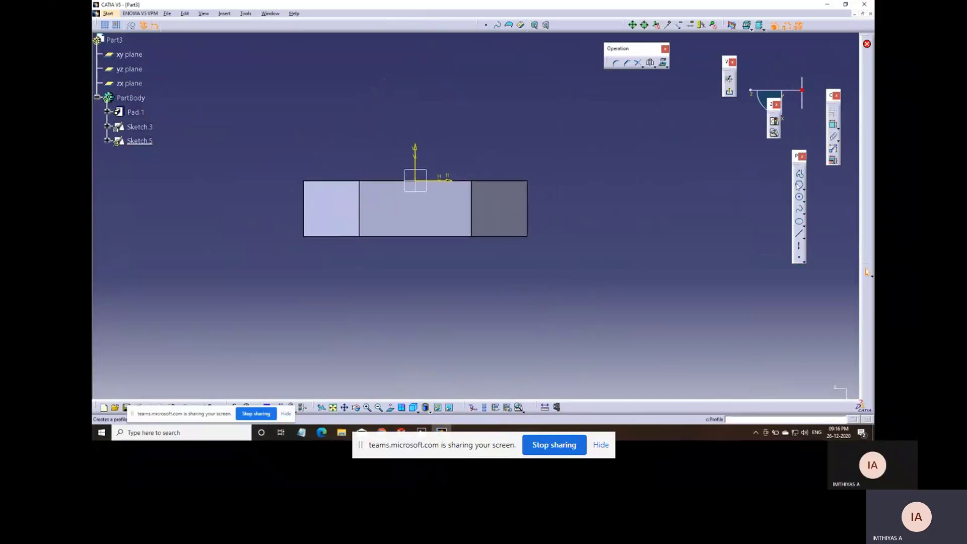
- Sketch a closed right triangle beside the block's lower edge, with a horizontal base and a hypotenuse about 20 mm long
click(799, 174)
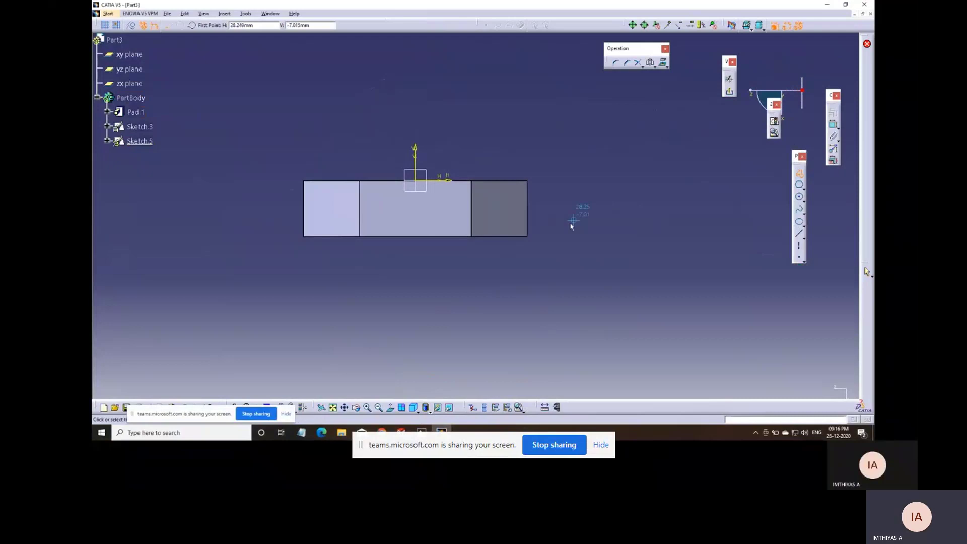
click(544, 236)
click(654, 235)
click(653, 198)
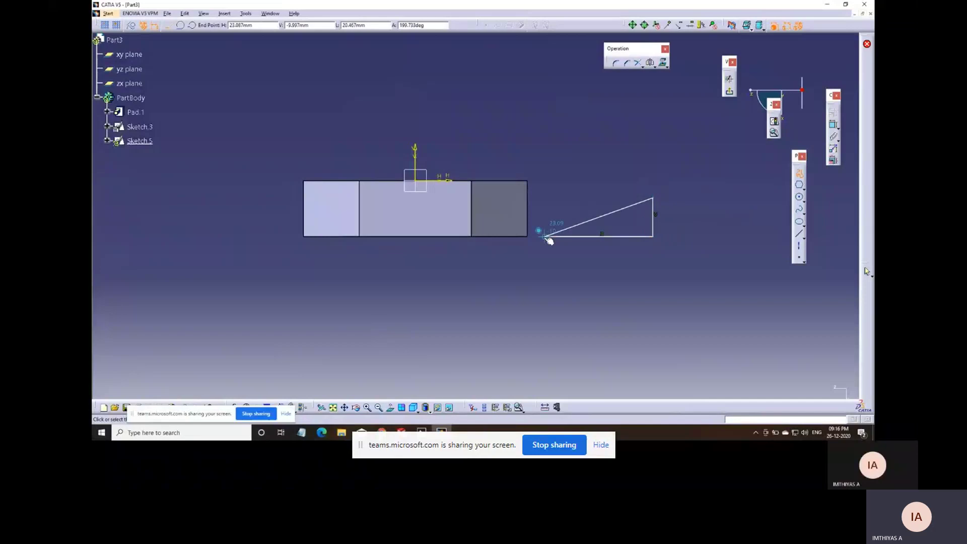
click(543, 236)
- Dimension the new triangle's base angle and its pointed corner's horizontal and vertical distances from the sketch axes
click(610, 212)
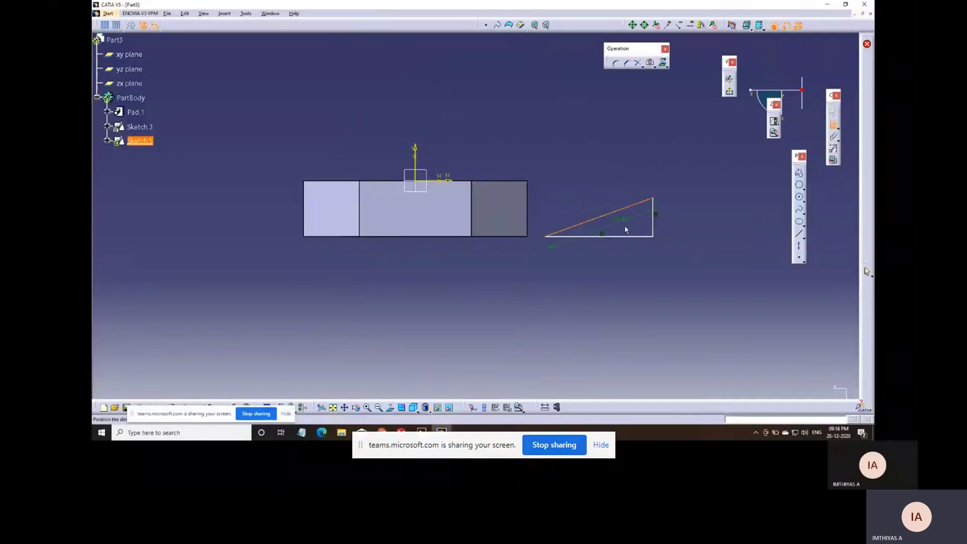
click(677, 209)
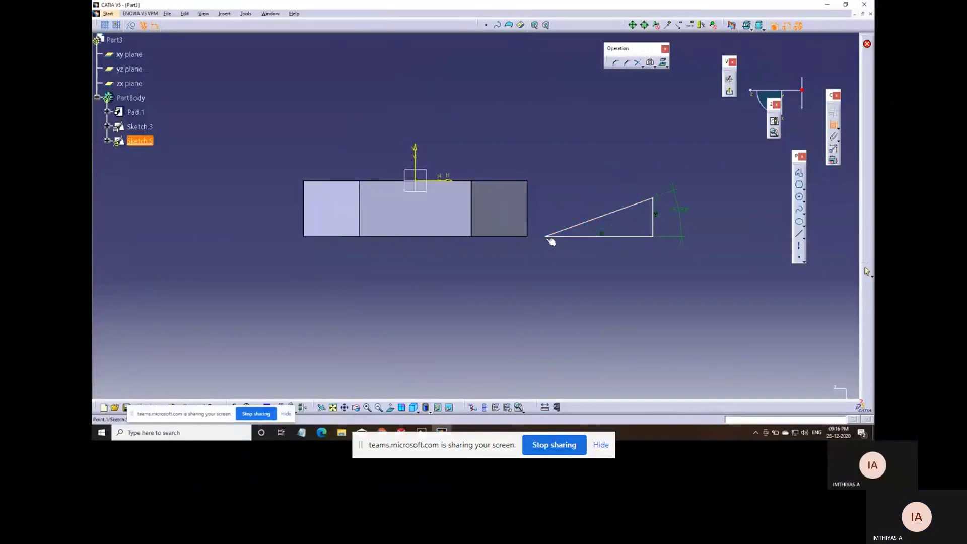
click(417, 157)
click(496, 133)
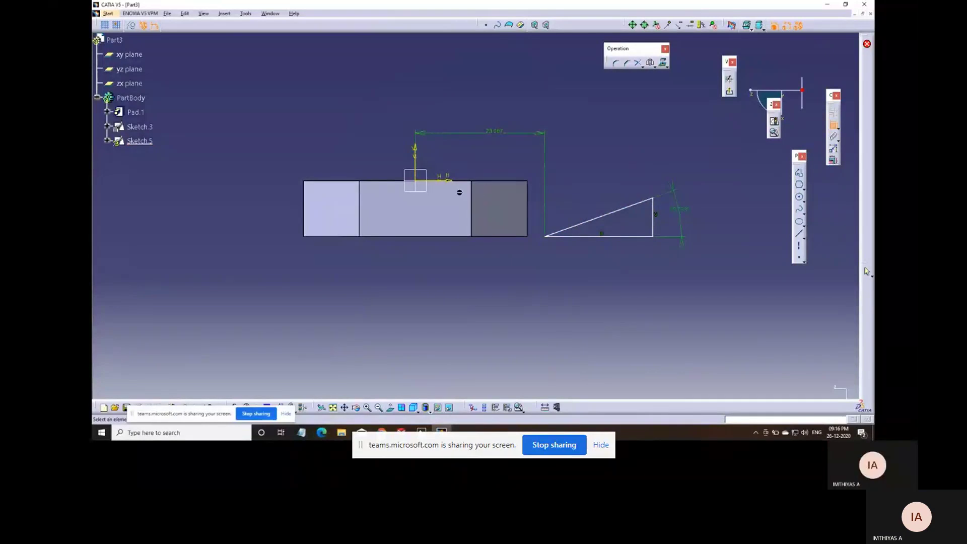
click(510, 223)
click(453, 183)
click(561, 202)
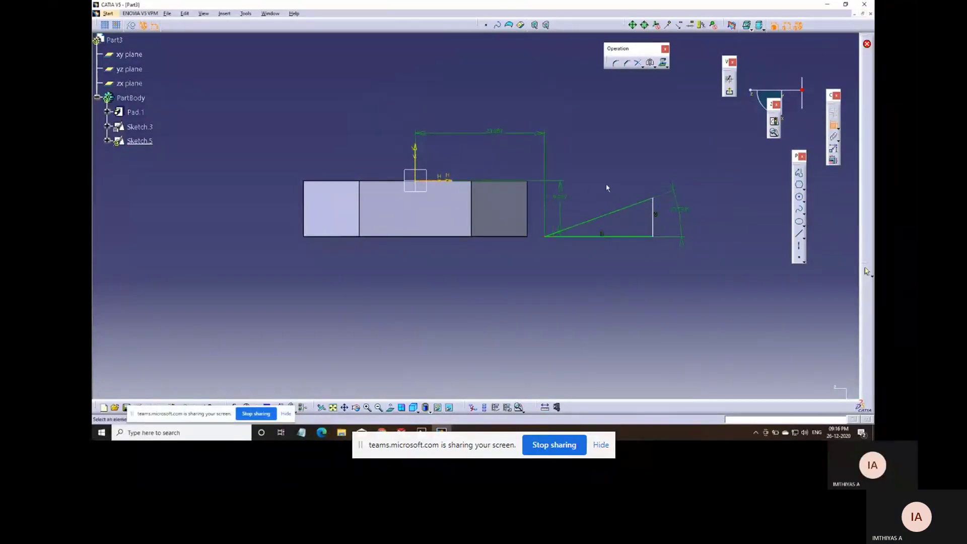
- Set the triangle's base angle to 30 degrees and reduce its corner's horizontal distance so the corner lies inside the block's edge
double_click(681, 212)
text(30)
key(Return)
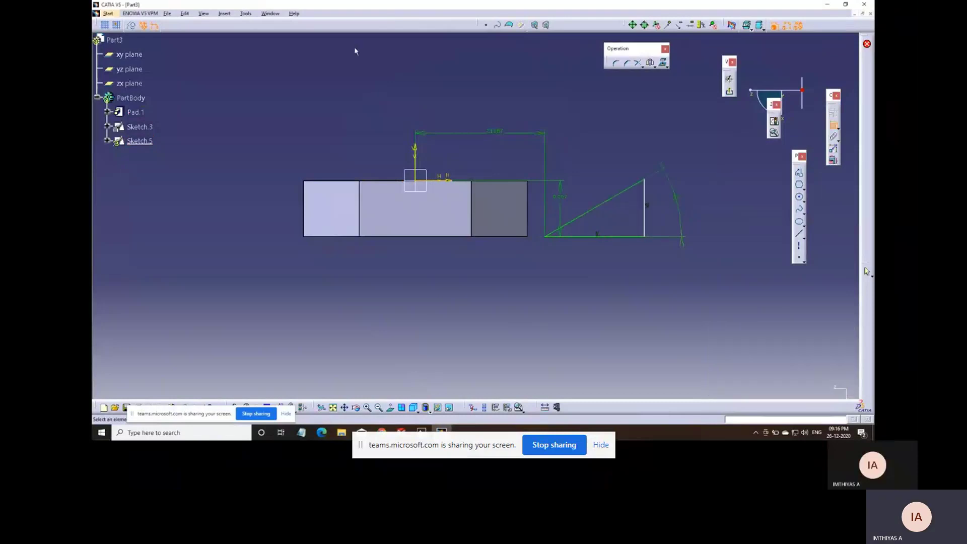
double_click(500, 135)
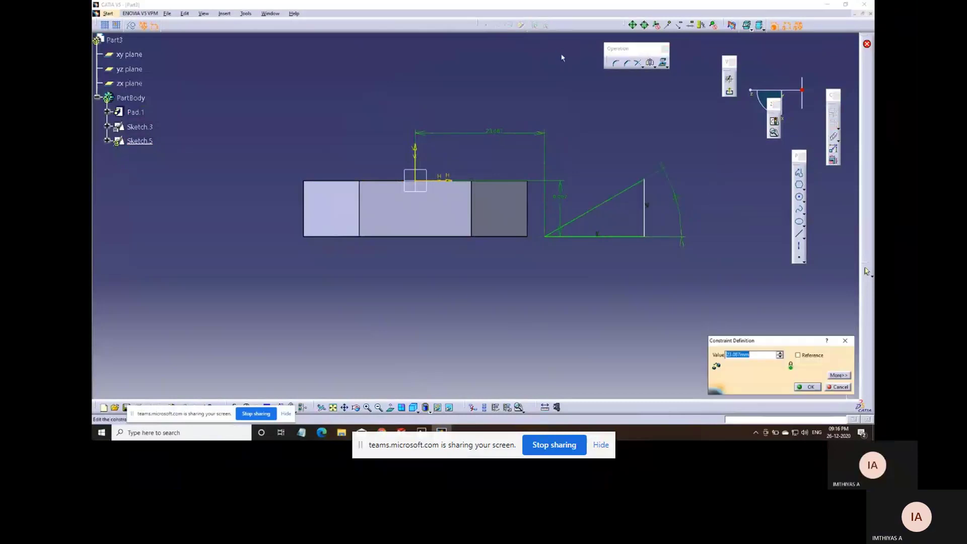
key(Return)
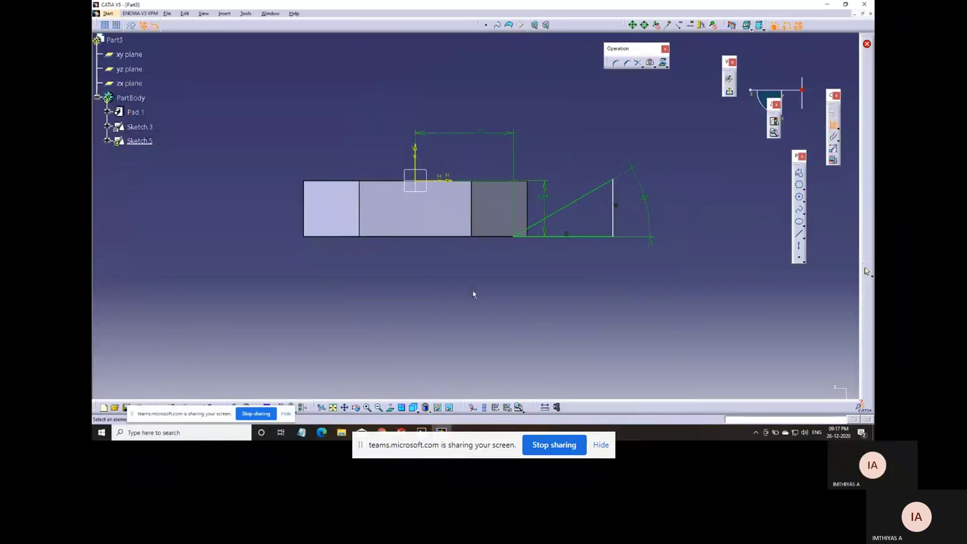
- Set the pointed corner's vertical distance from the horizontal axis to 10 mm
double_click(546, 195)
text(10)
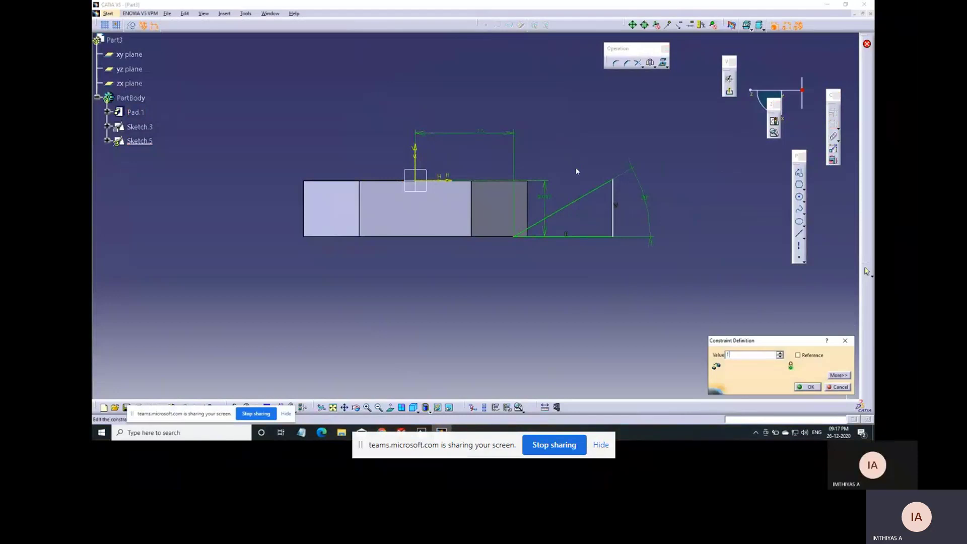
key(Return)
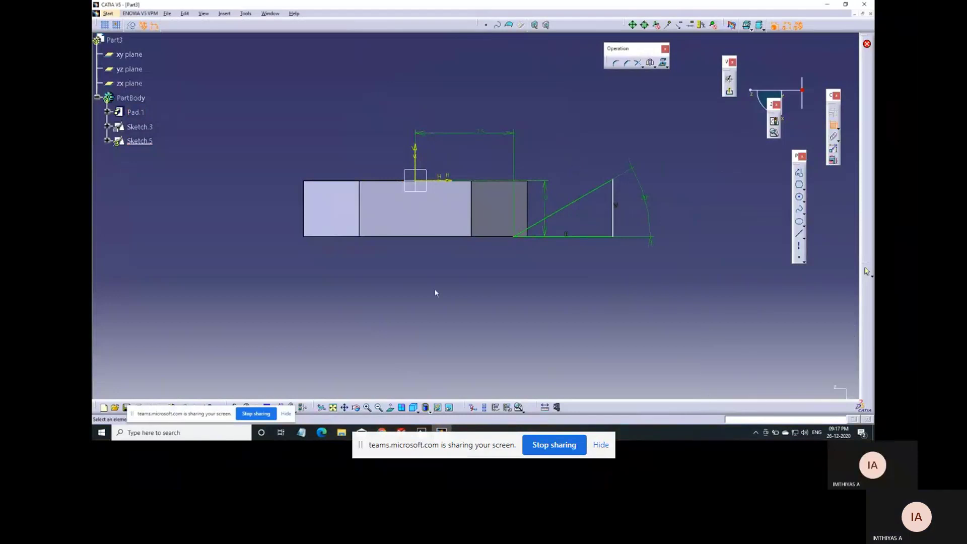
middle_drag(435, 292, 430, 269)
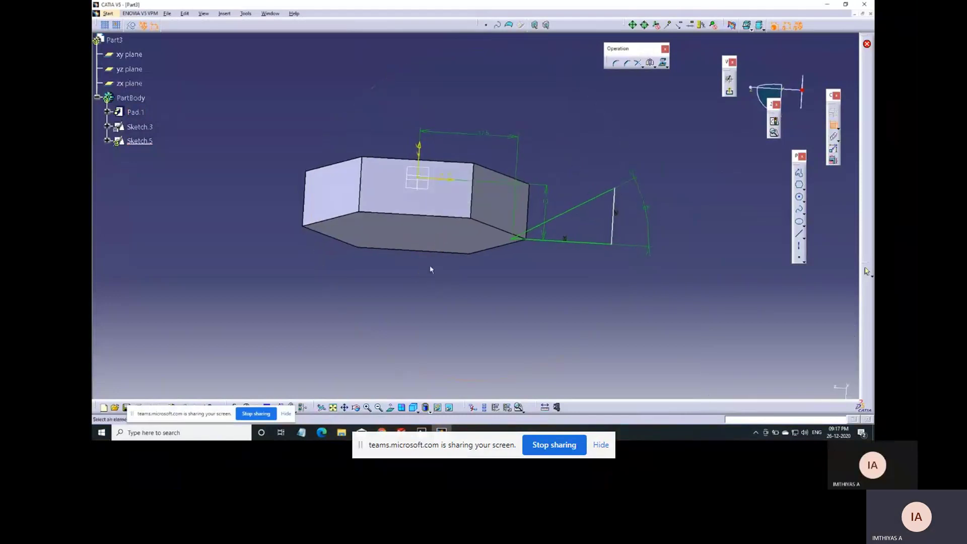
- Finish the triangle sketch and return to the 3D part
click(730, 94)
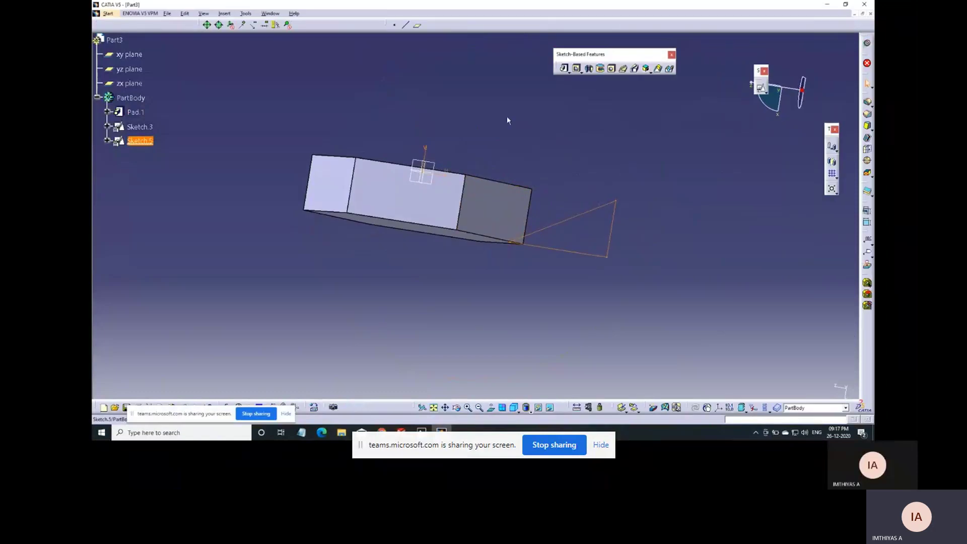
click(601, 68)
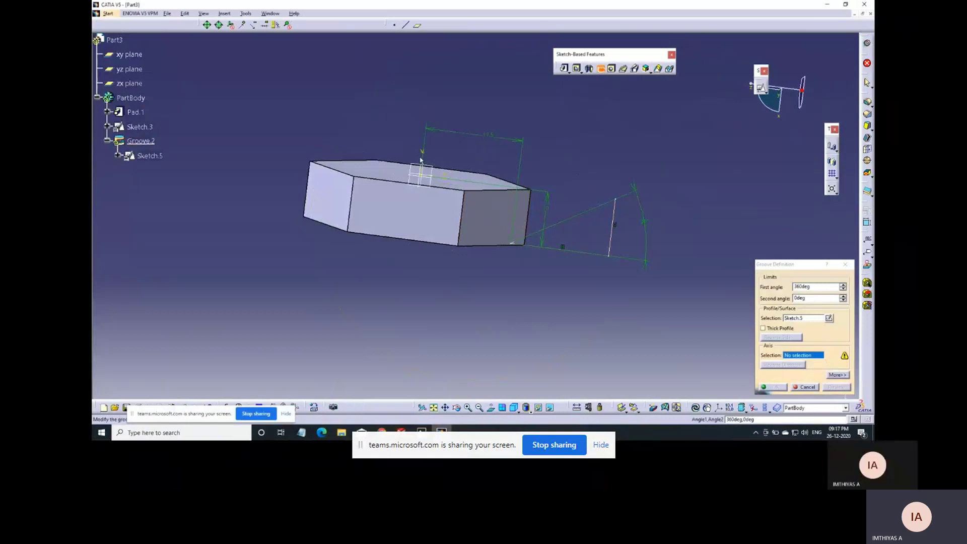
middle_drag(386, 198, 417, 171)
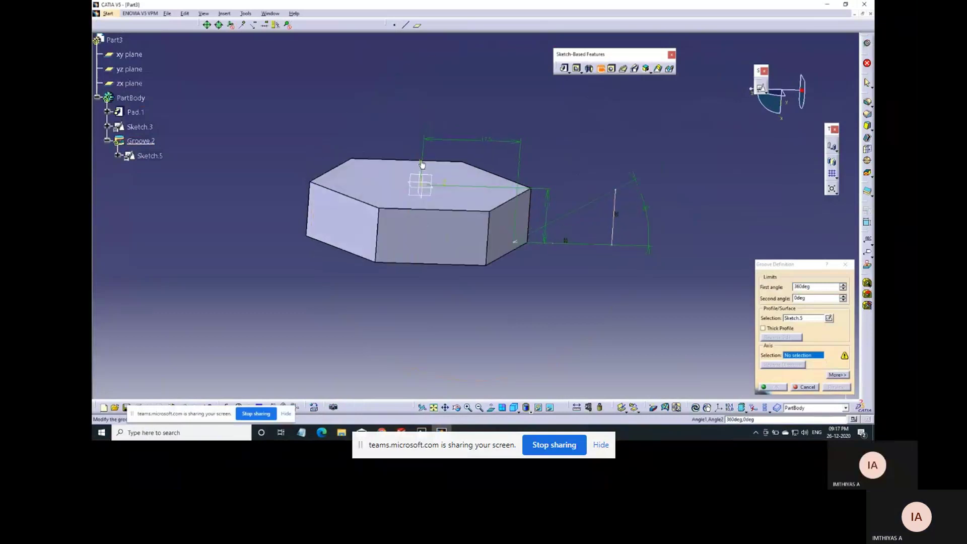
click(422, 162)
click(544, 245)
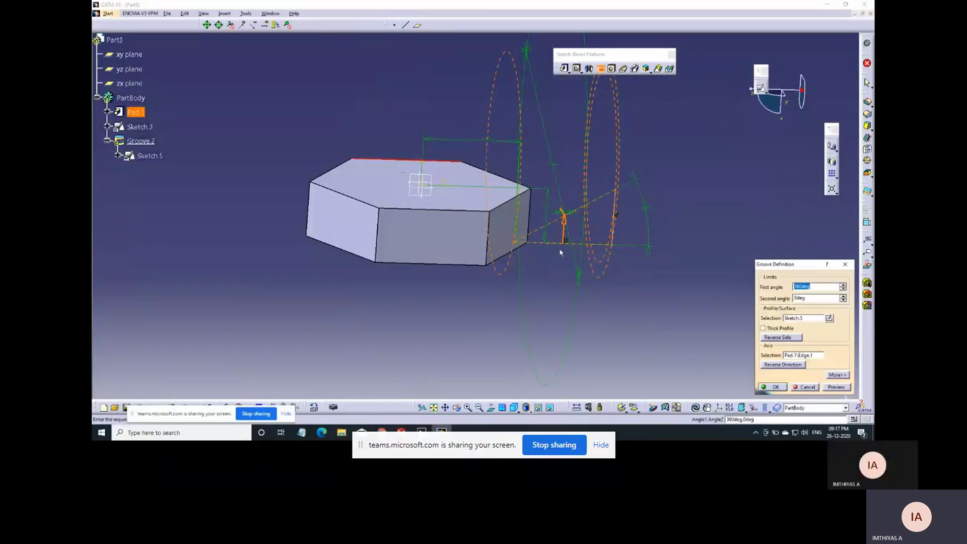
key(Escape)
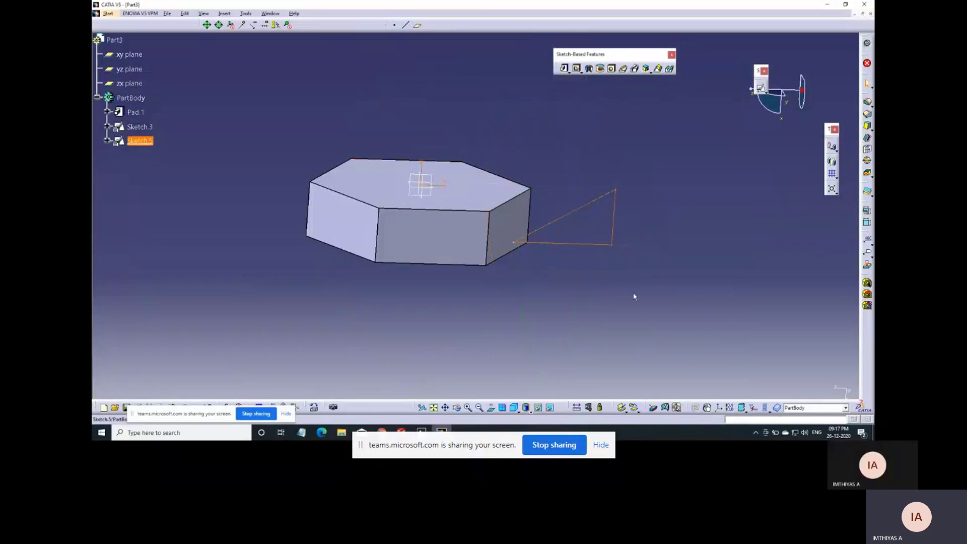
- Cut a 360-degree groove with the triangular sketch around the X axis to bevel the hexagonal block's corners
click(601, 69)
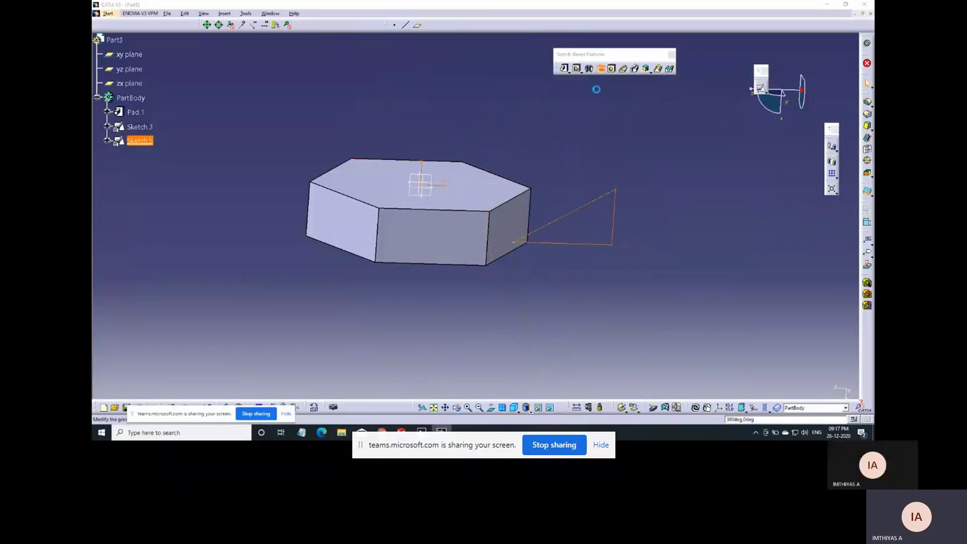
middle_drag(506, 300, 448, 215)
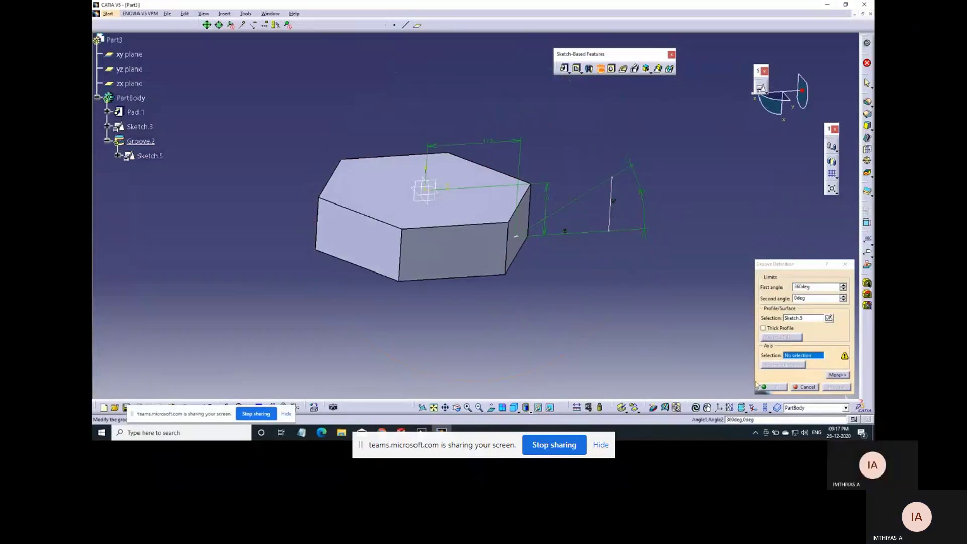
right_click(808, 356)
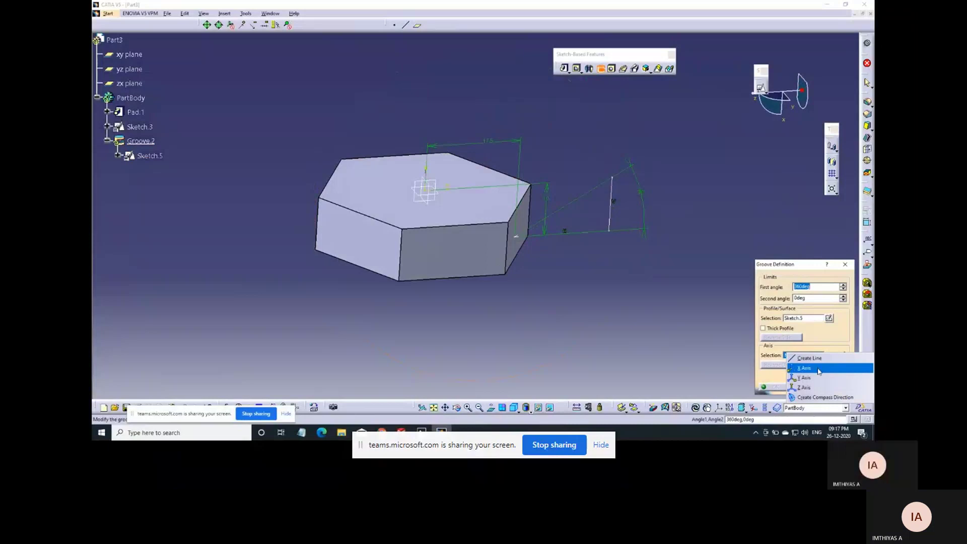
click(817, 368)
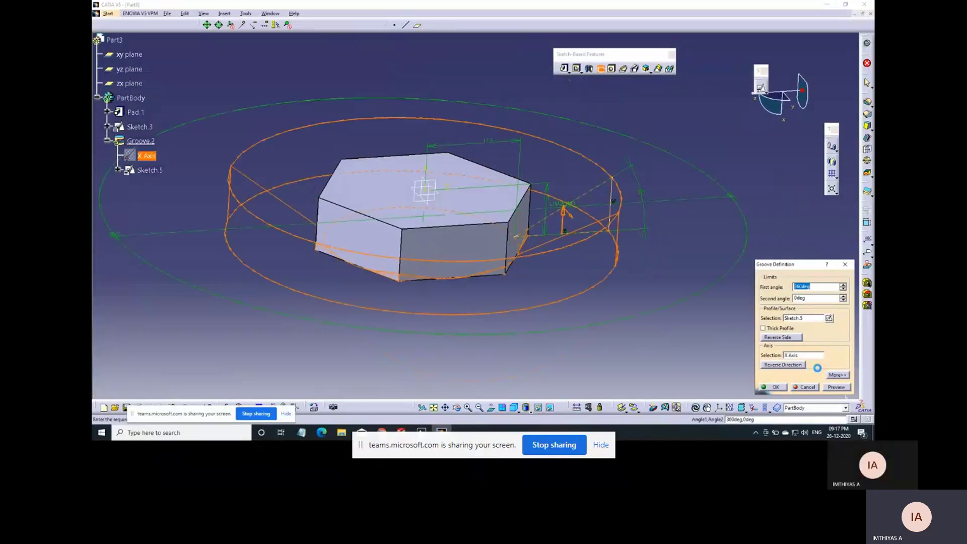
click(849, 389)
click(775, 387)
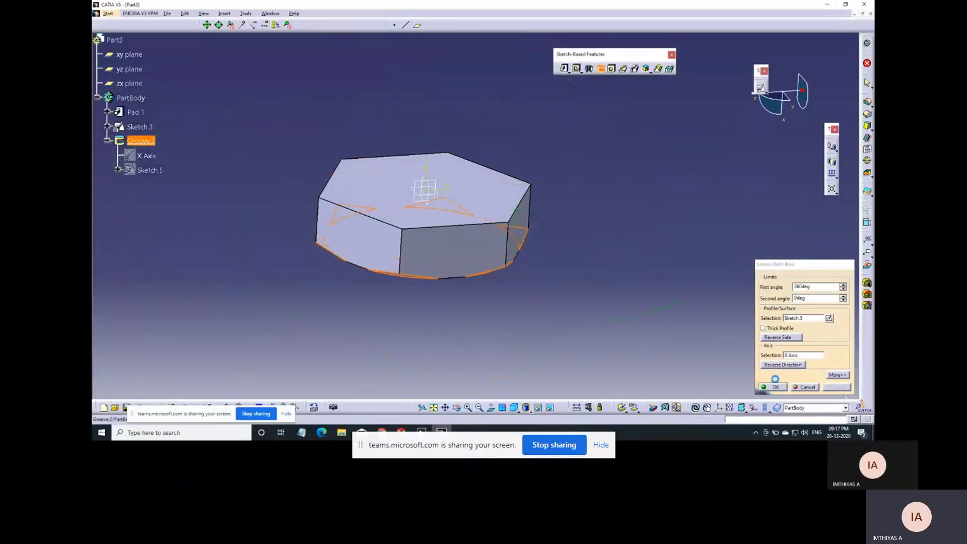
- Try to mirror the hexagonal pad and its groove together about the yz plane
middle_drag(395, 313, 311, 270)
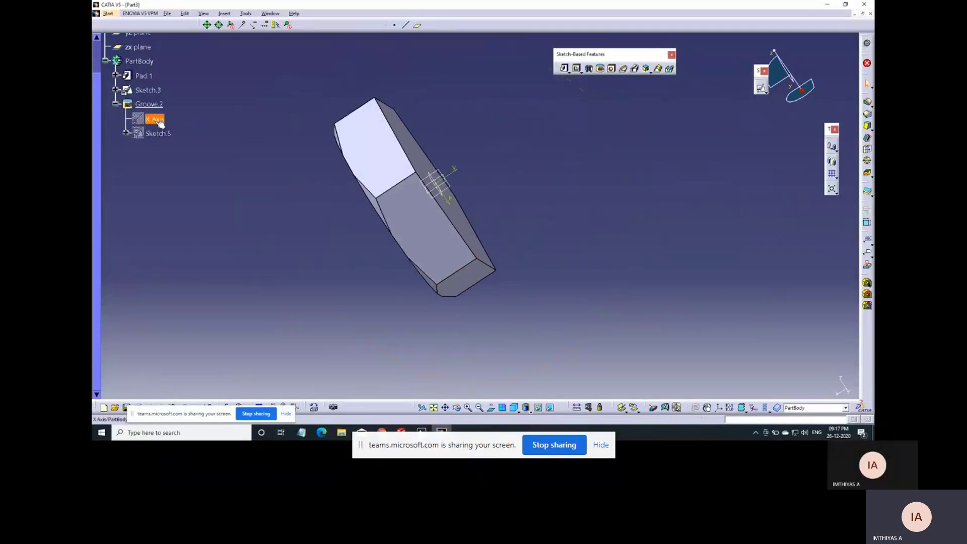
click(152, 105)
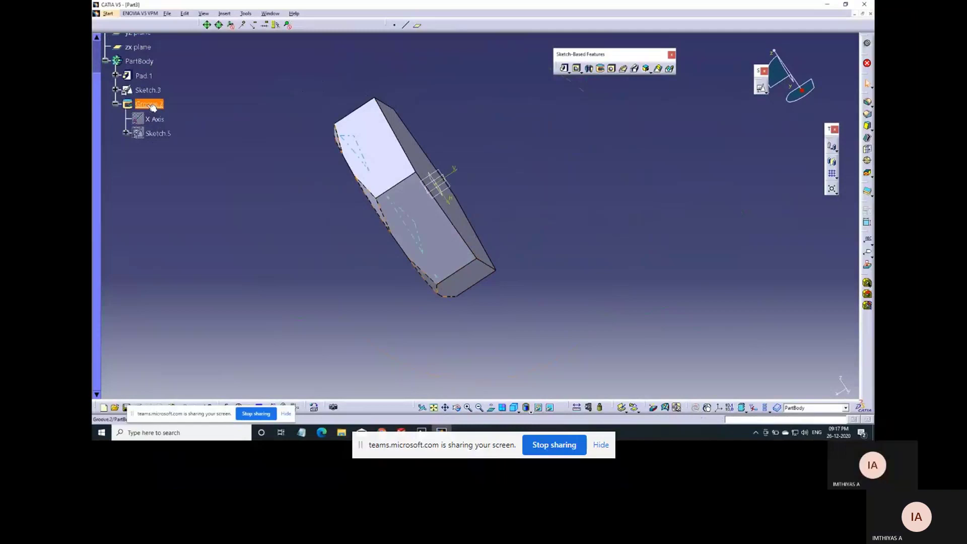
ctrl+click(146, 77)
click(832, 163)
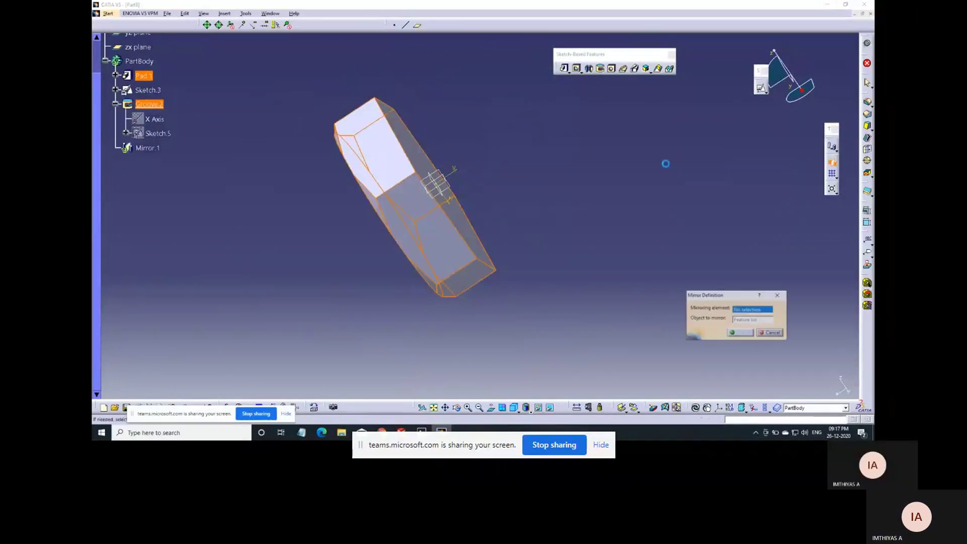
middle_drag(510, 264, 431, 194)
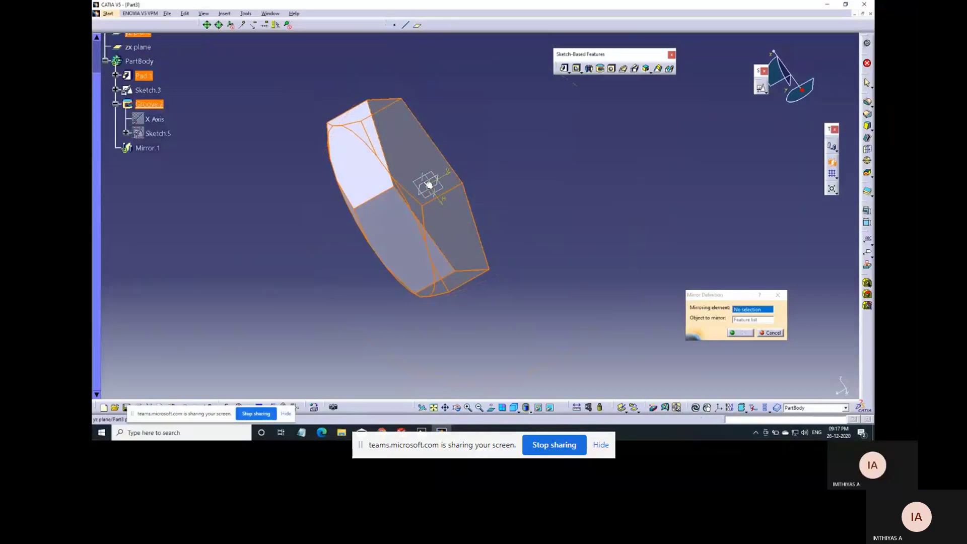
click(430, 194)
click(513, 246)
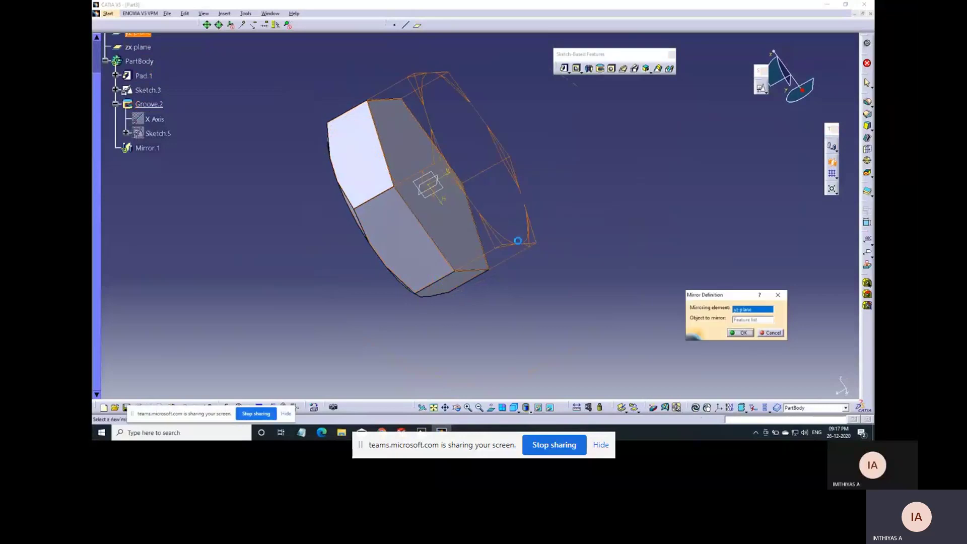
click(742, 332)
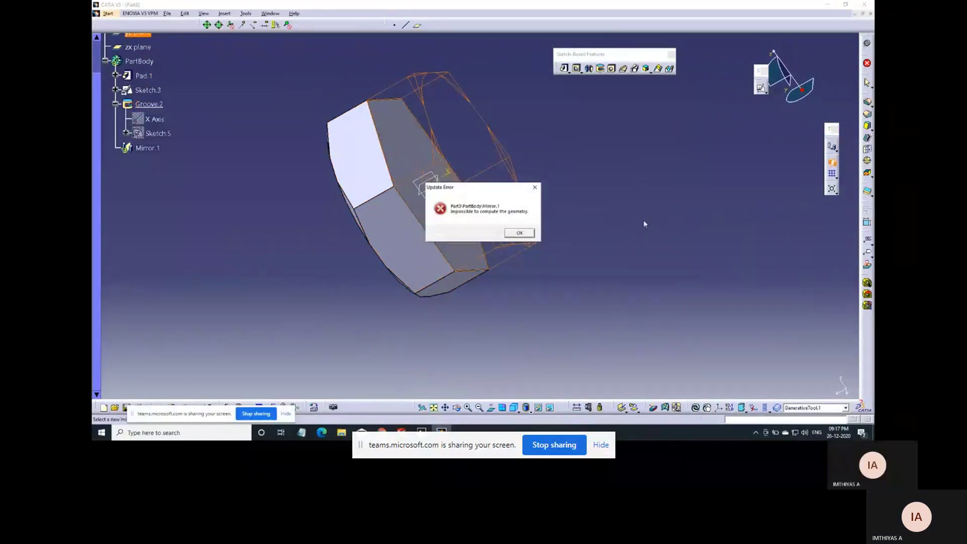
click(519, 233)
middle_drag(327, 291, 340, 268)
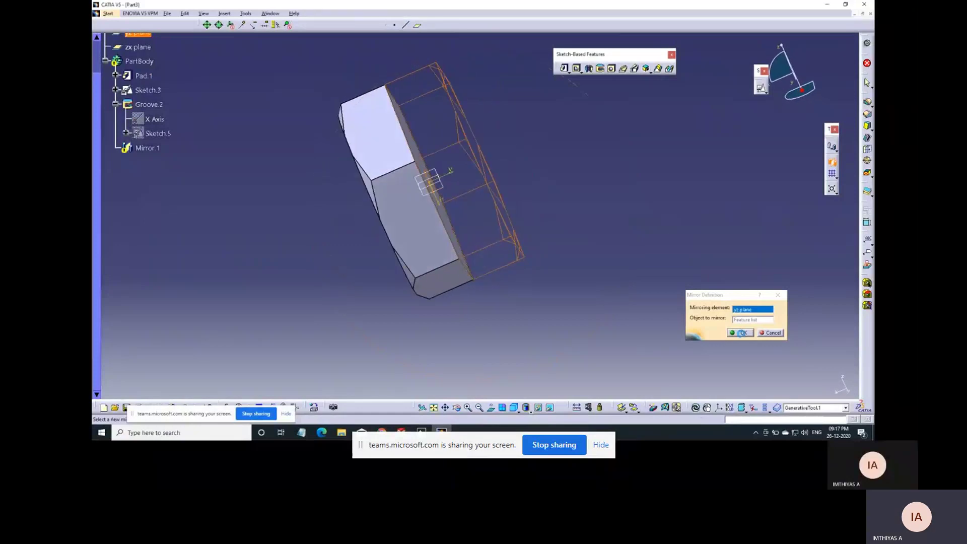
middle_drag(524, 227, 556, 221)
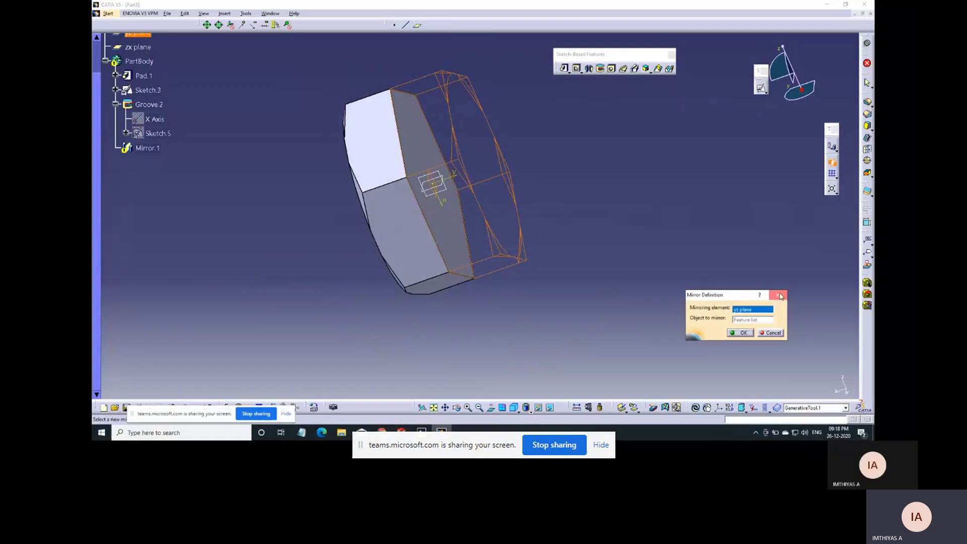
click(778, 294)
- Mirror only the hexagonal pad about the yz plane, accepting that it contains non-movable sub-elements
middle_drag(364, 295, 373, 282)
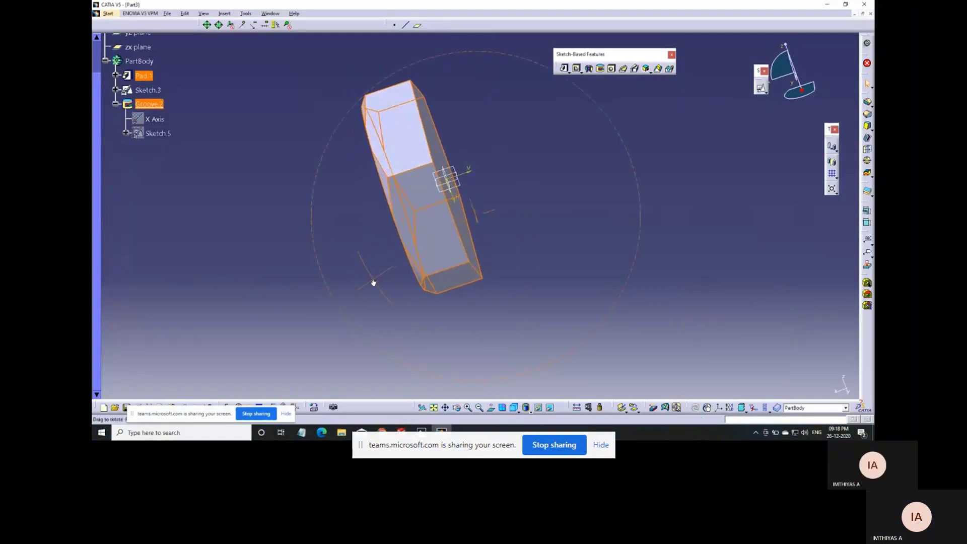
click(145, 76)
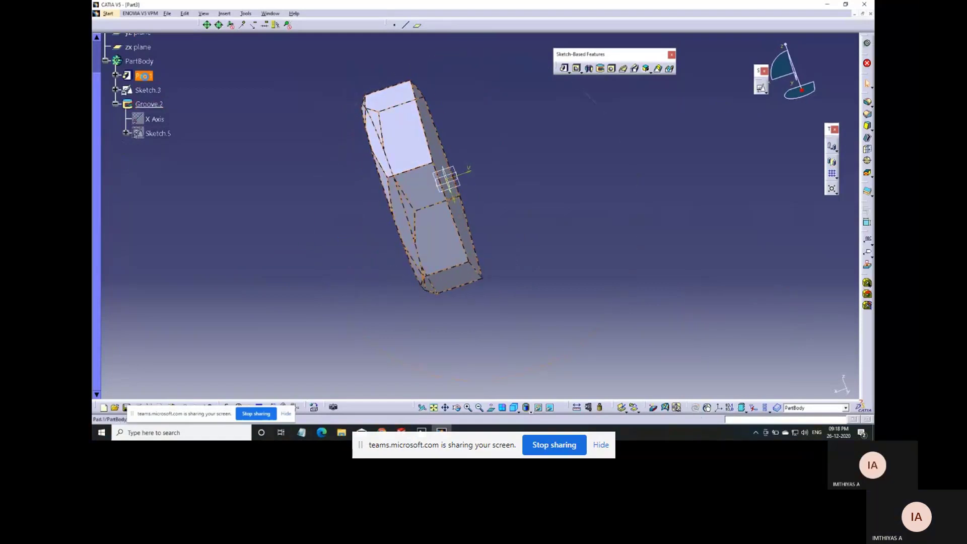
middle_drag(466, 198, 462, 220)
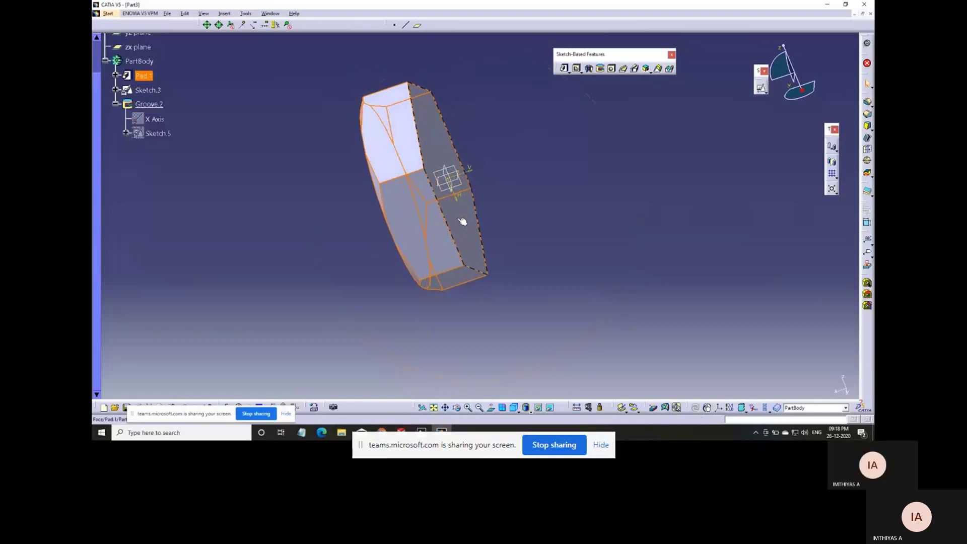
click(451, 177)
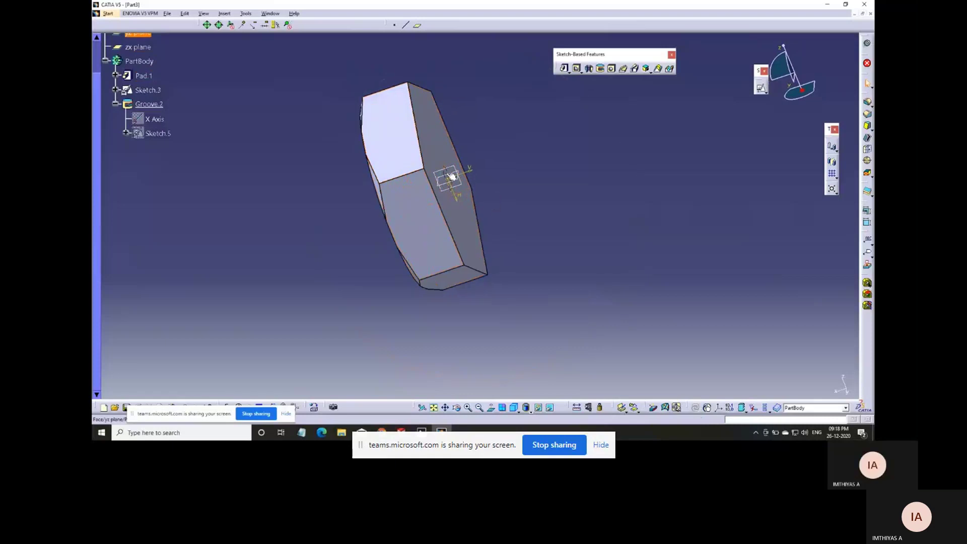
click(831, 189)
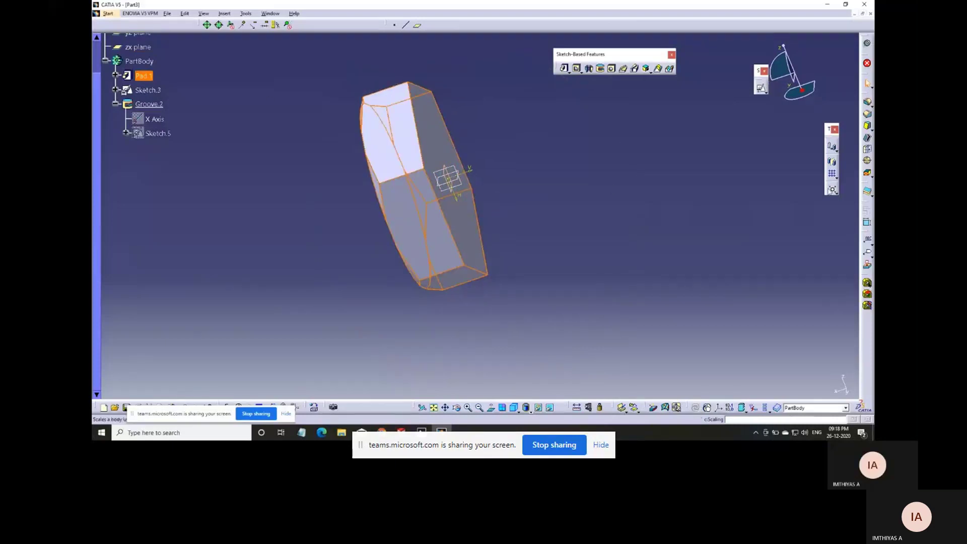
click(831, 161)
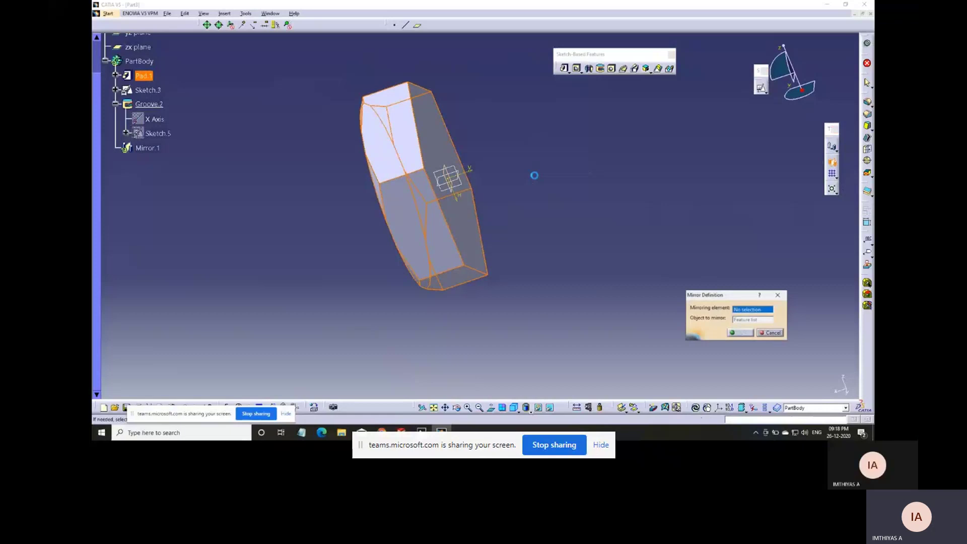
click(449, 177)
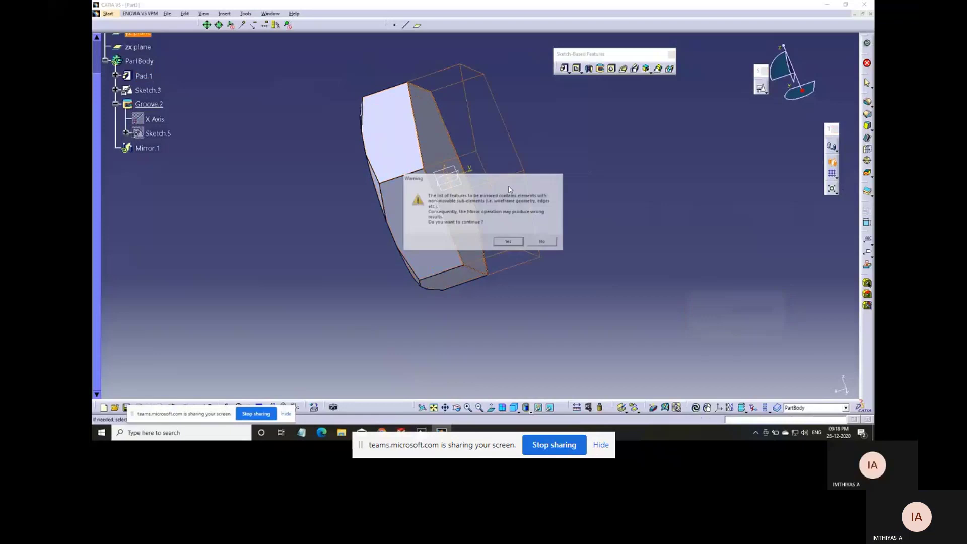
click(511, 242)
click(741, 333)
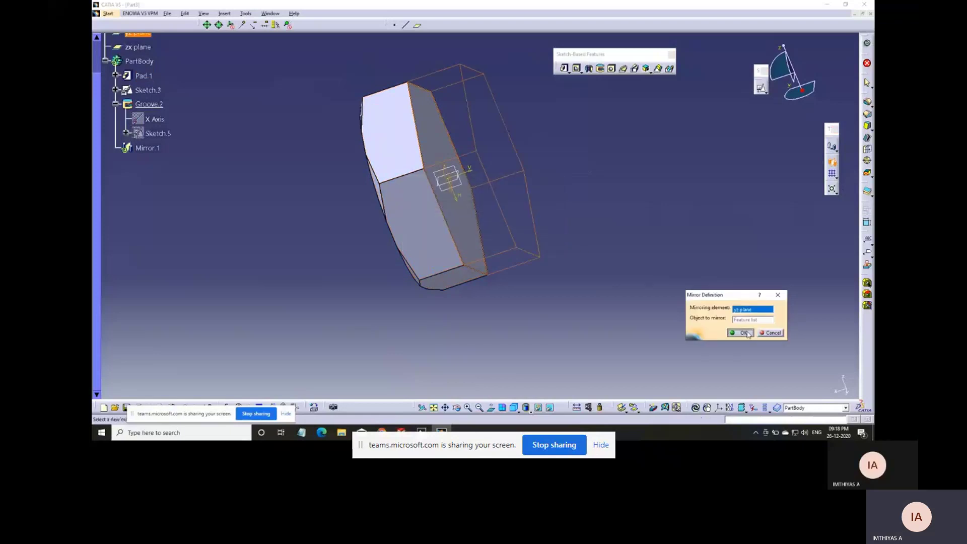
- Try to mirror the groove alone about the yz plane
middle_drag(346, 251, 355, 303)
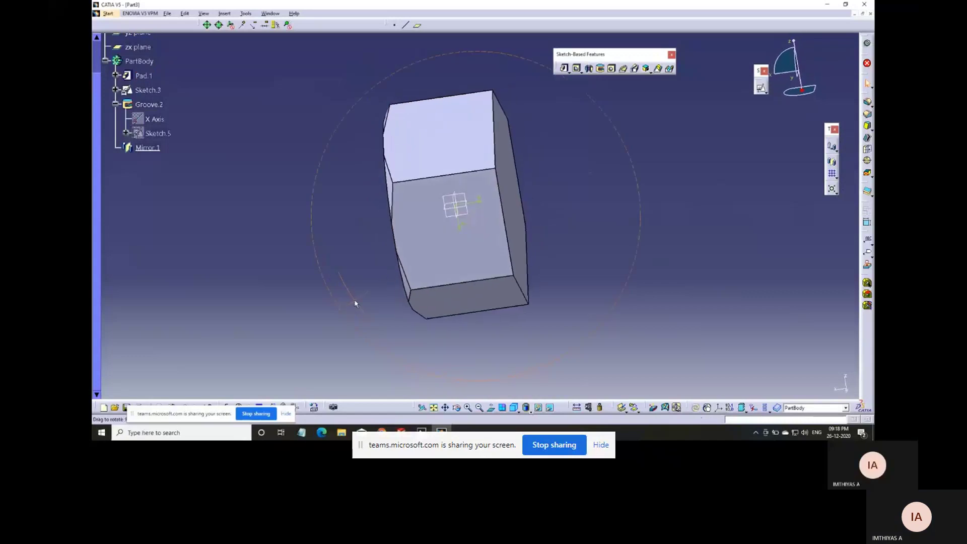
click(156, 107)
middle_drag(259, 243, 375, 246)
click(833, 162)
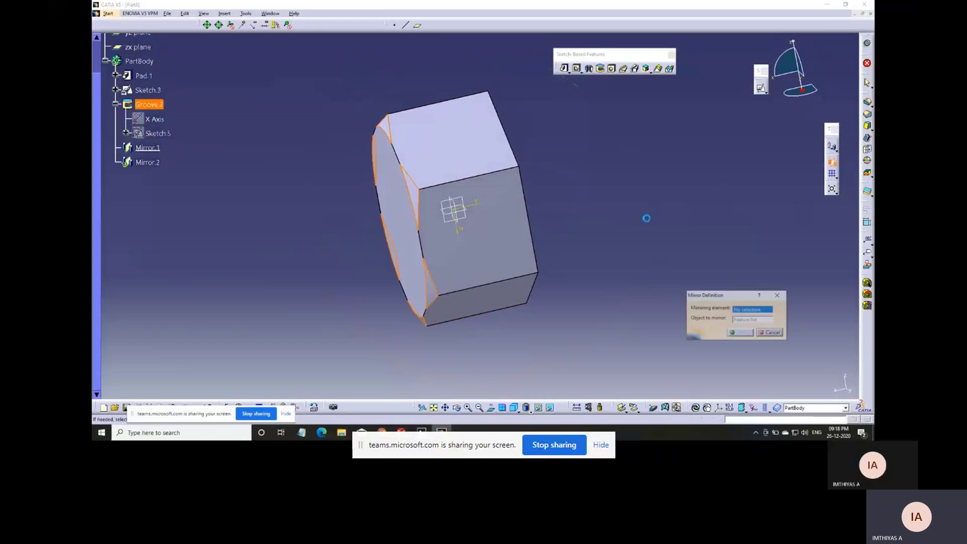
click(457, 202)
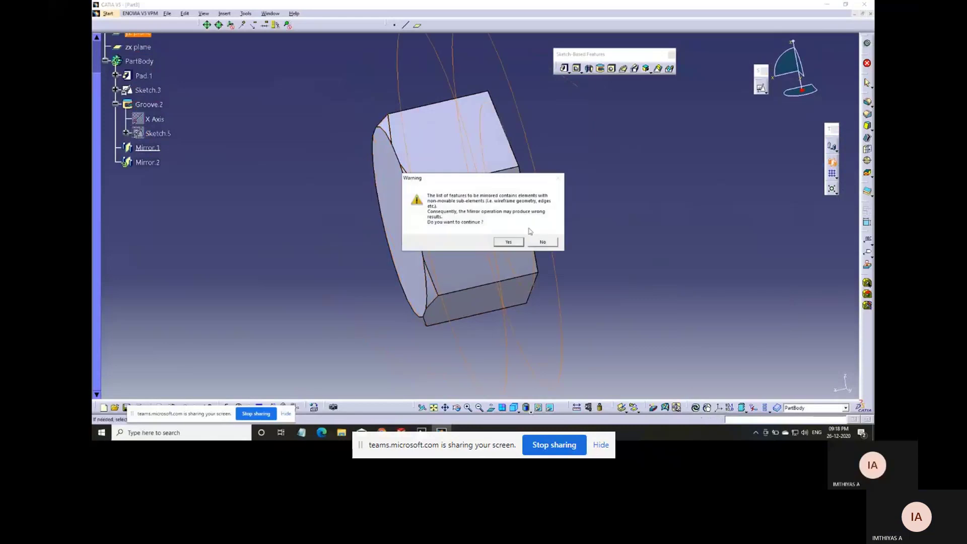
click(510, 242)
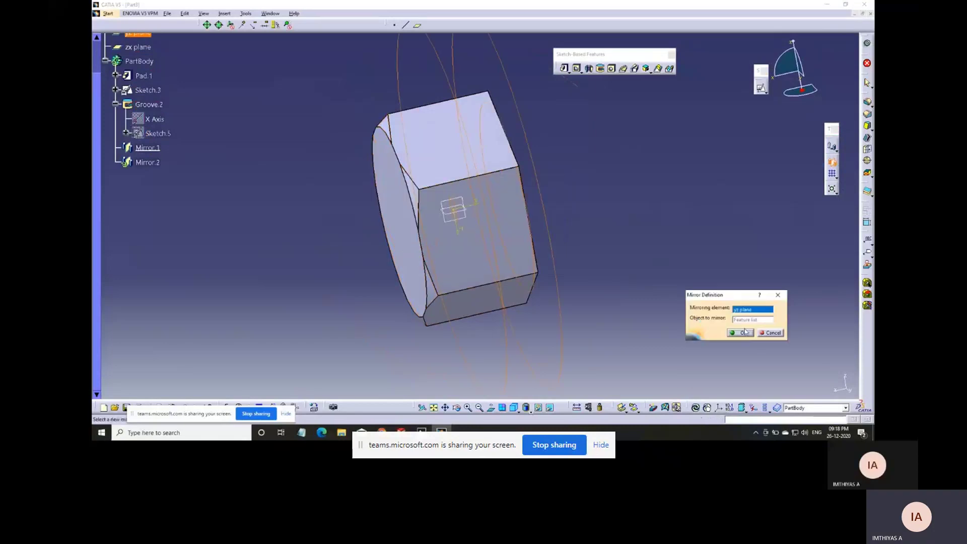
click(744, 332)
click(536, 187)
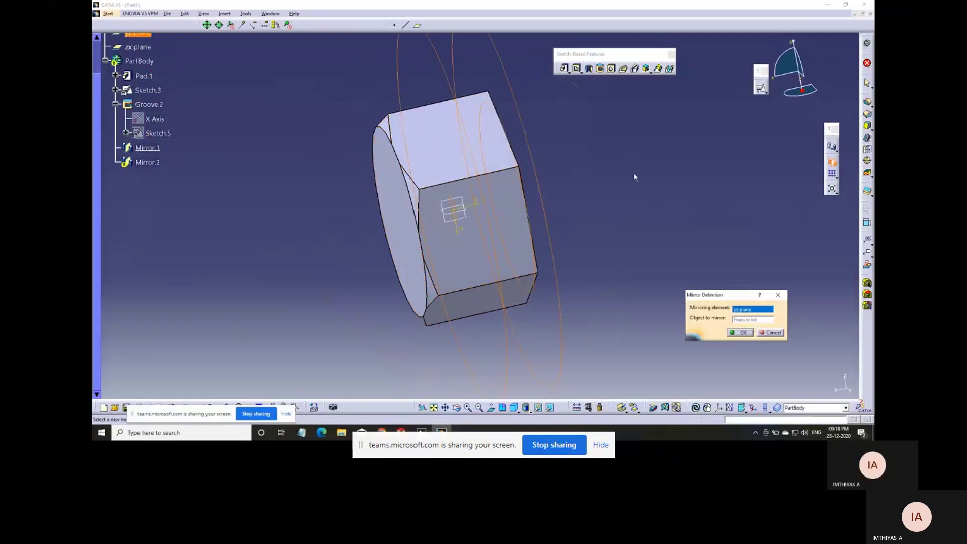
click(782, 291)
- Sketch a circle centred on the origin on the round end face of the bevelled hexagonal block
middle_drag(600, 198, 380, 237)
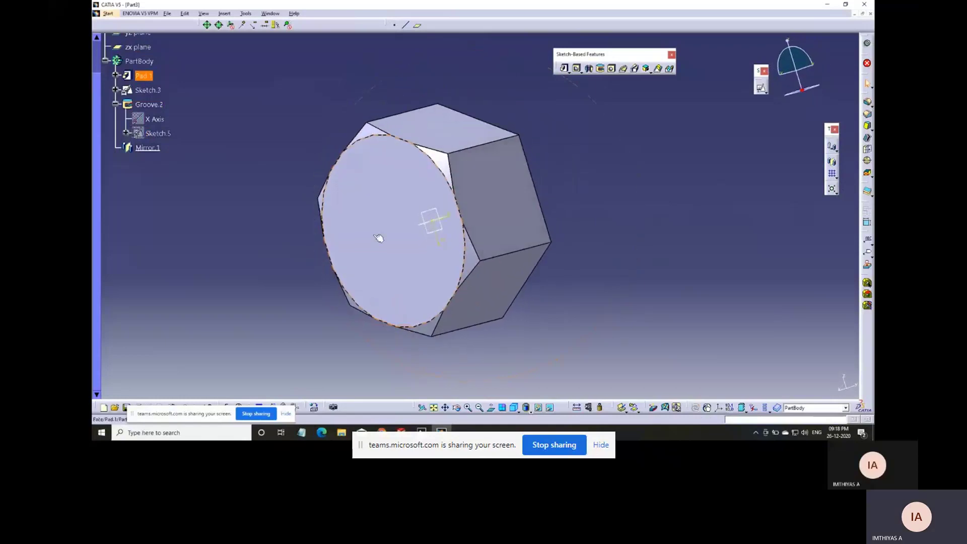
middle_drag(481, 251, 366, 188)
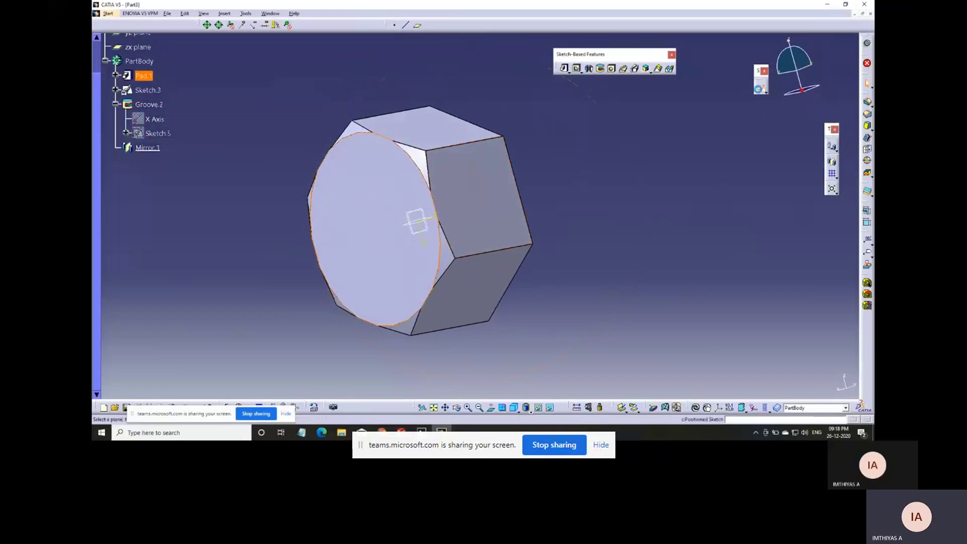
click(761, 89)
click(805, 384)
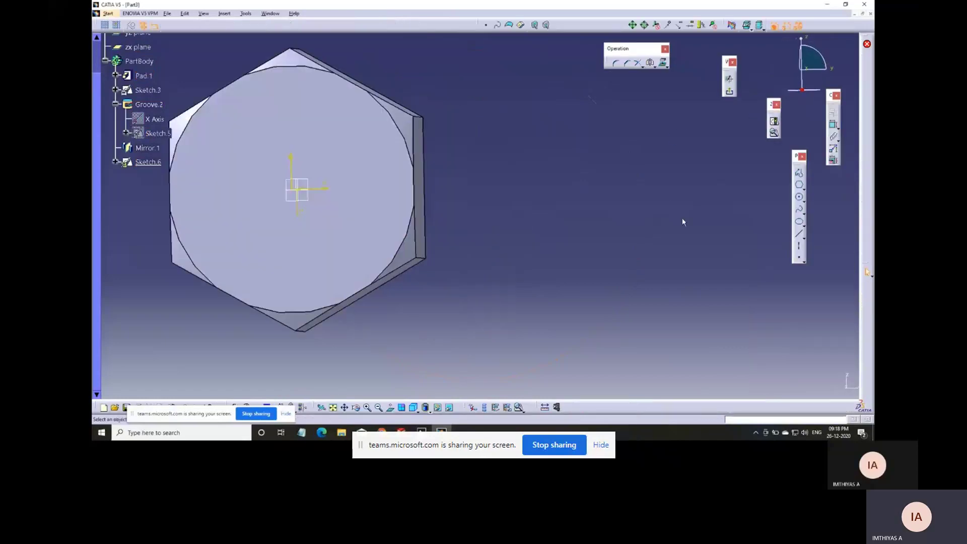
click(799, 198)
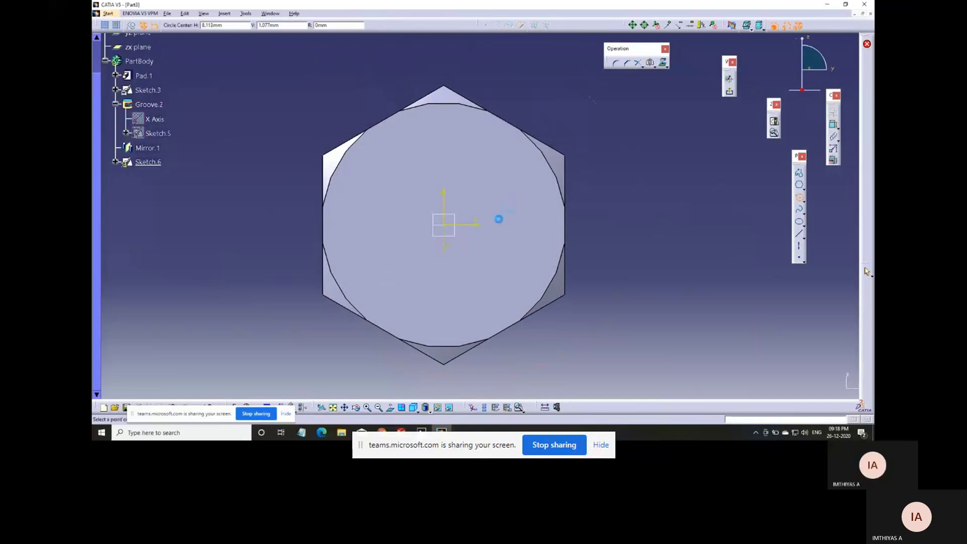
click(443, 225)
click(475, 250)
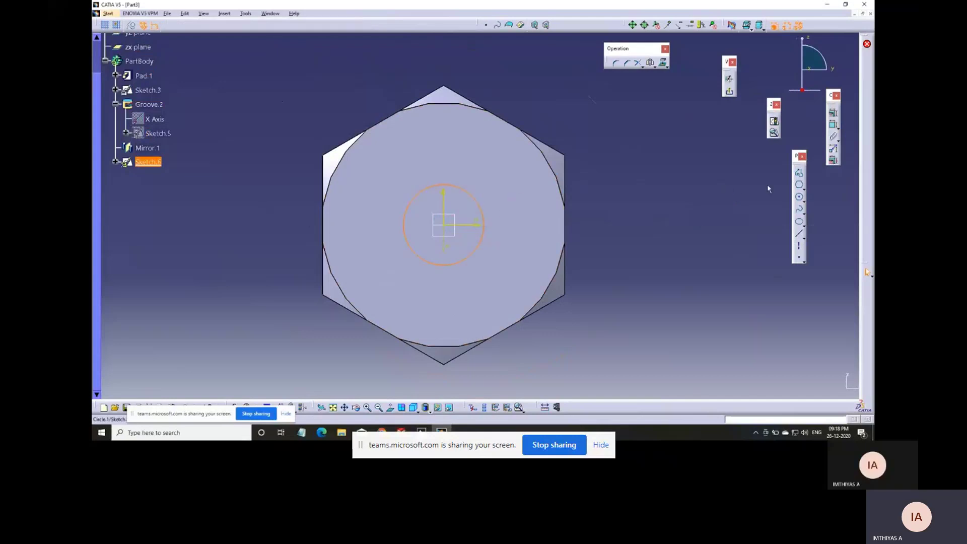
- Constrain the circle's diameter to 20 mm and exit the sketch
click(799, 173)
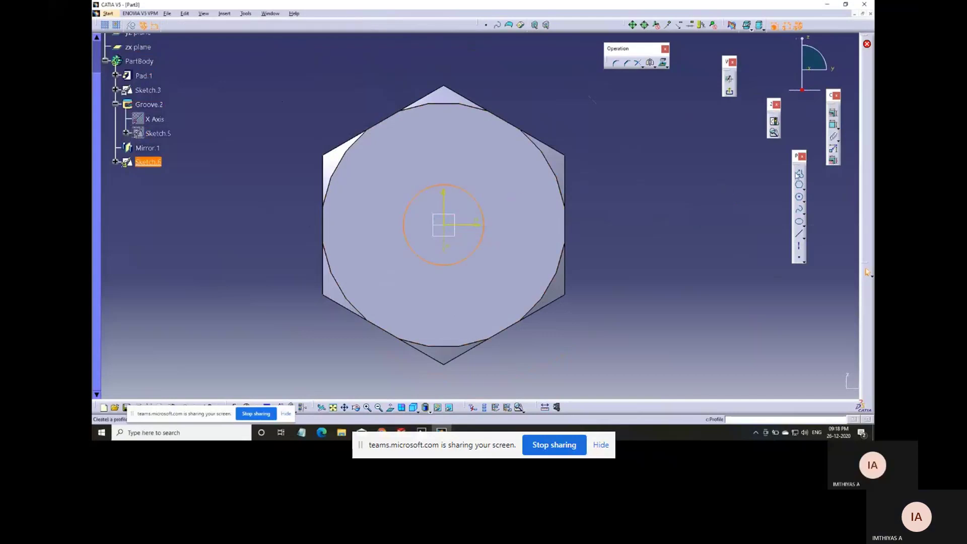
click(564, 103)
double_click(568, 103)
text(20mm)
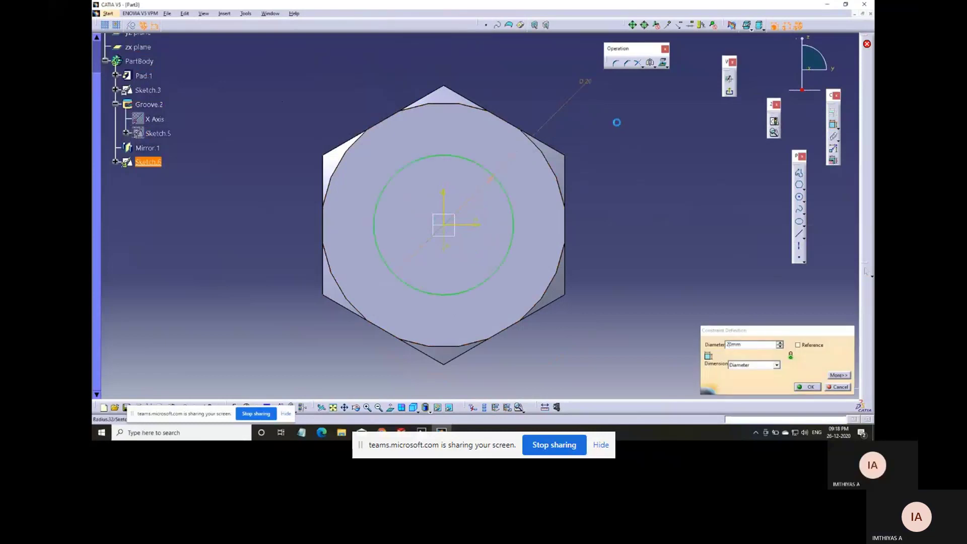
key(Return)
click(729, 91)
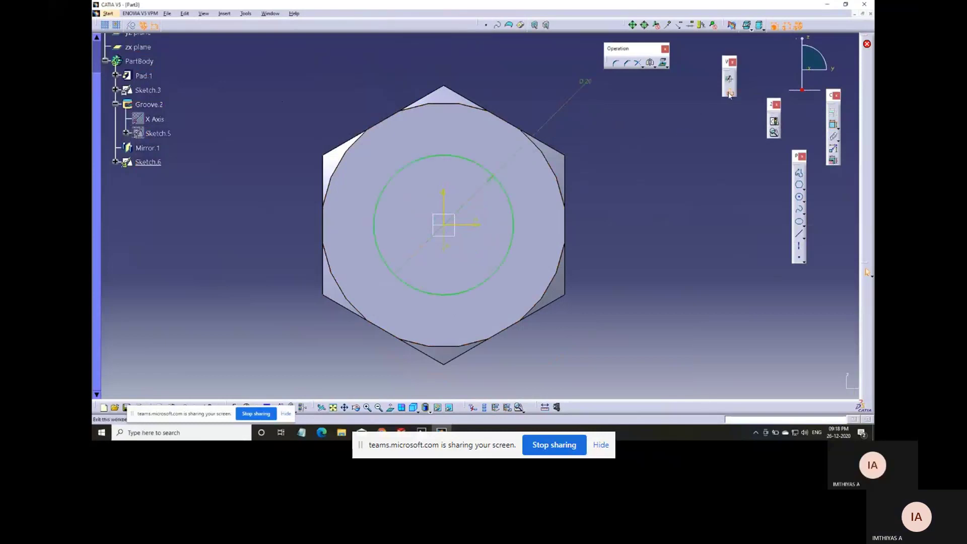
- Cut the circle sketch through the hexagonal block as a pocket with the Up to last limit
click(577, 69)
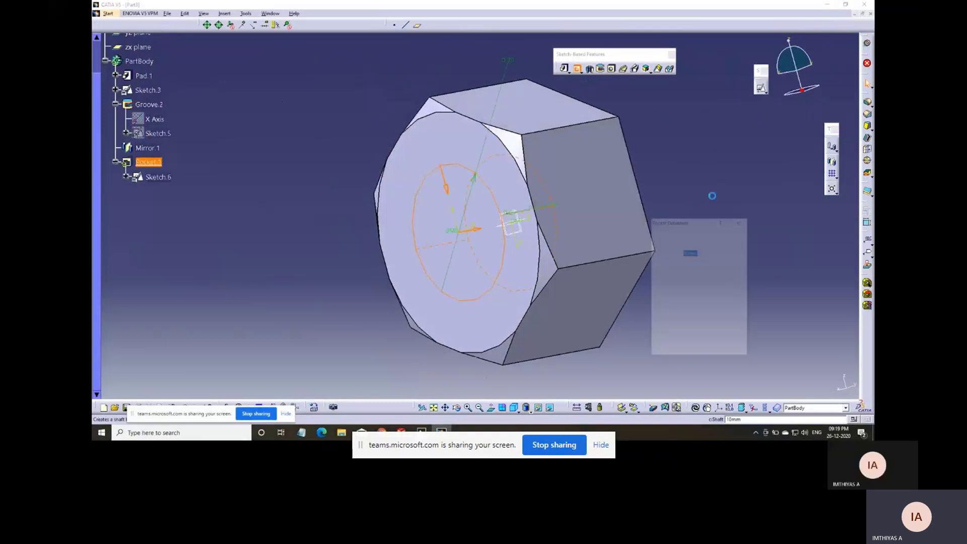
click(709, 242)
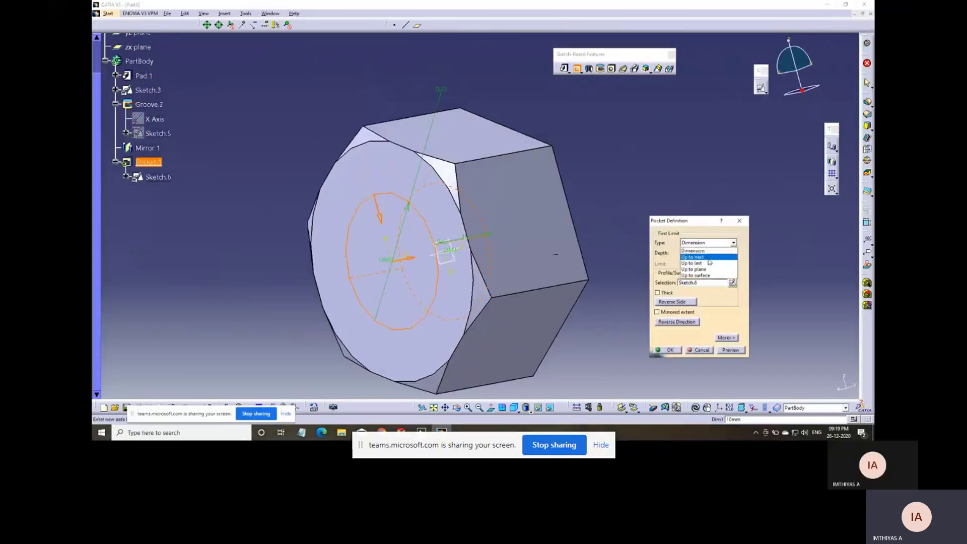
click(709, 263)
click(668, 350)
middle_drag(612, 212, 414, 270)
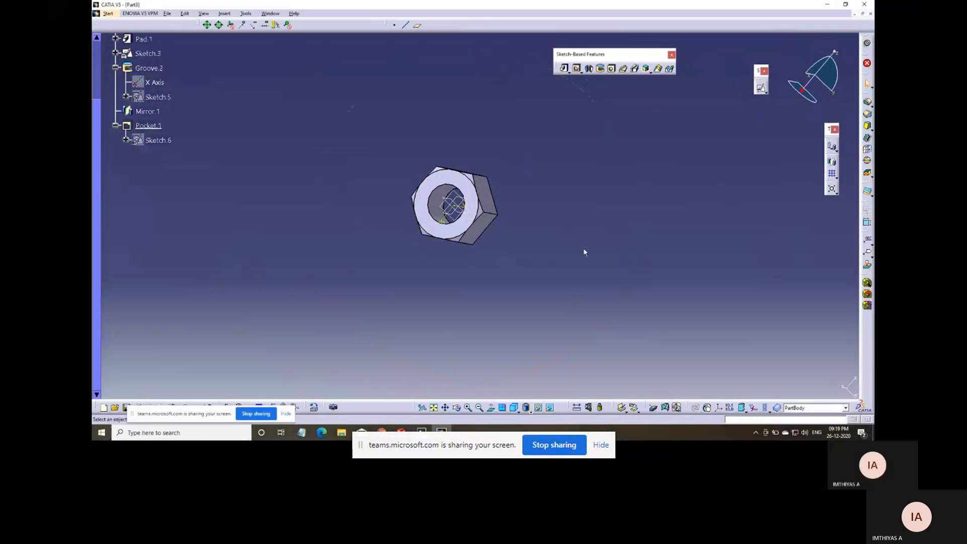
- Minimize the nut part's document and start a new assembly product
click(855, 14)
click(121, 13)
mouse_move(101, 13)
mouse_move(122, 33)
click(233, 44)
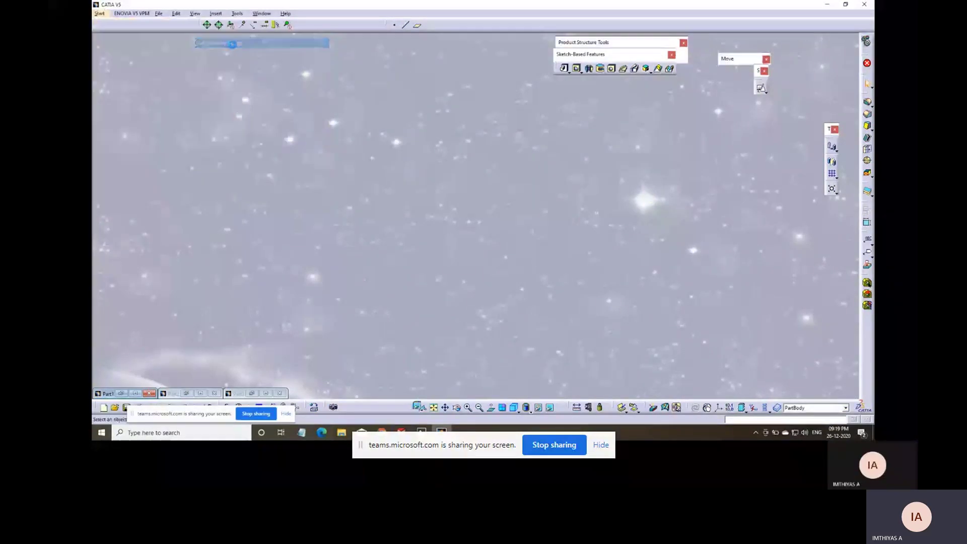
click(808, 127)
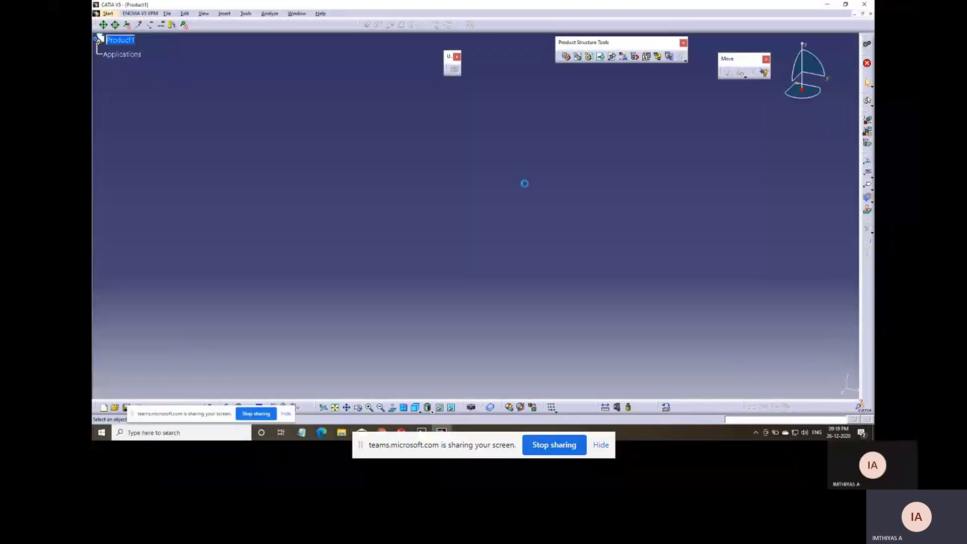
- Insert the existing flange part from the Flange coupling folder on drive D into Product1, using Existing Component With Positioning
click(611, 57)
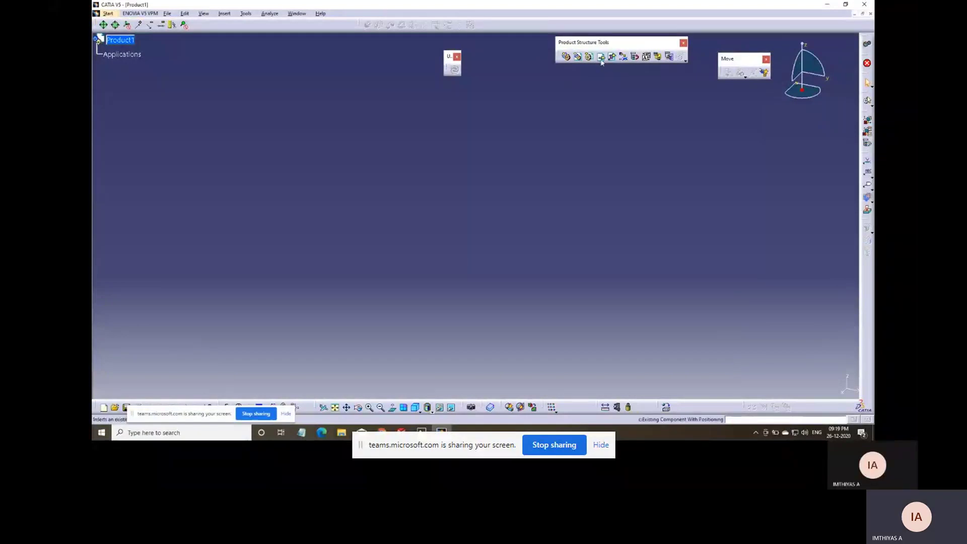
click(120, 40)
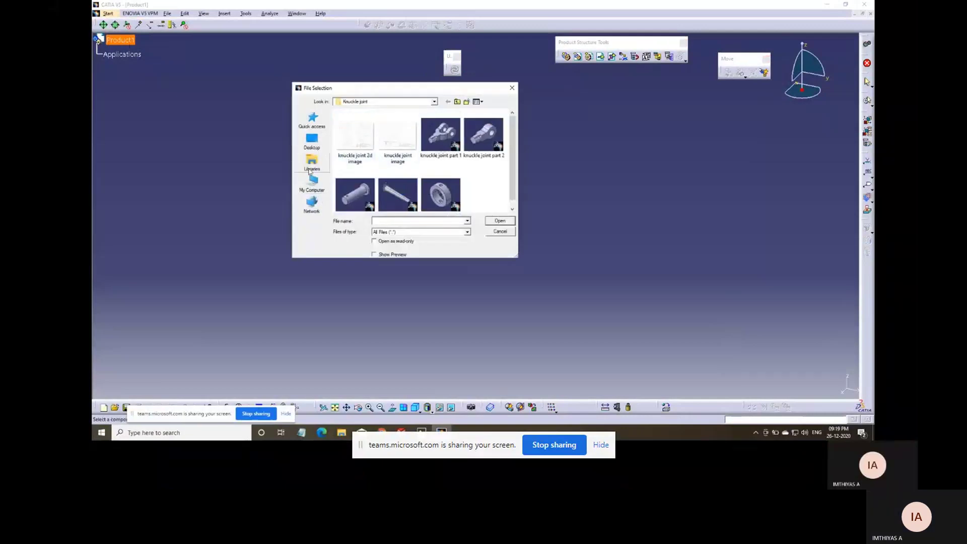
click(315, 188)
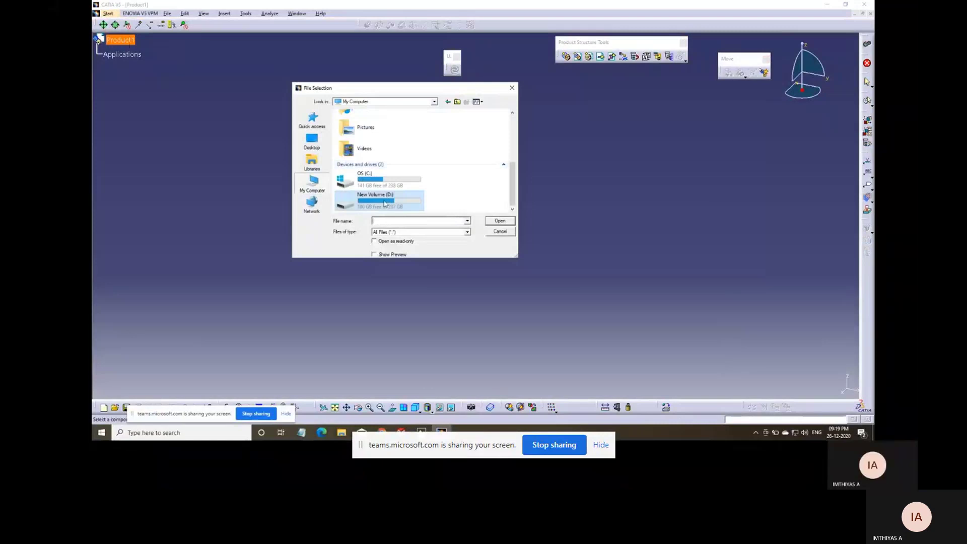
double_click(393, 197)
scroll(453, 154, down, 2)
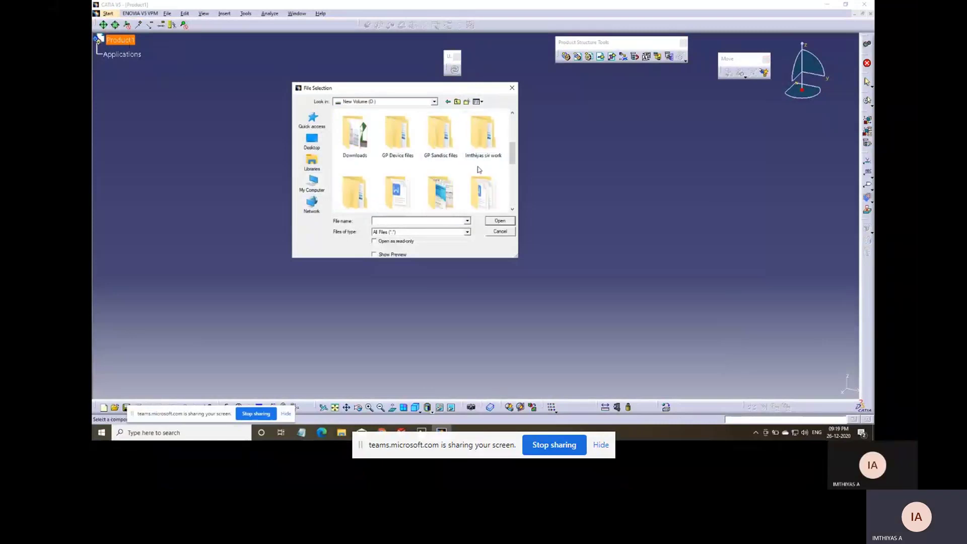
double_click(481, 151)
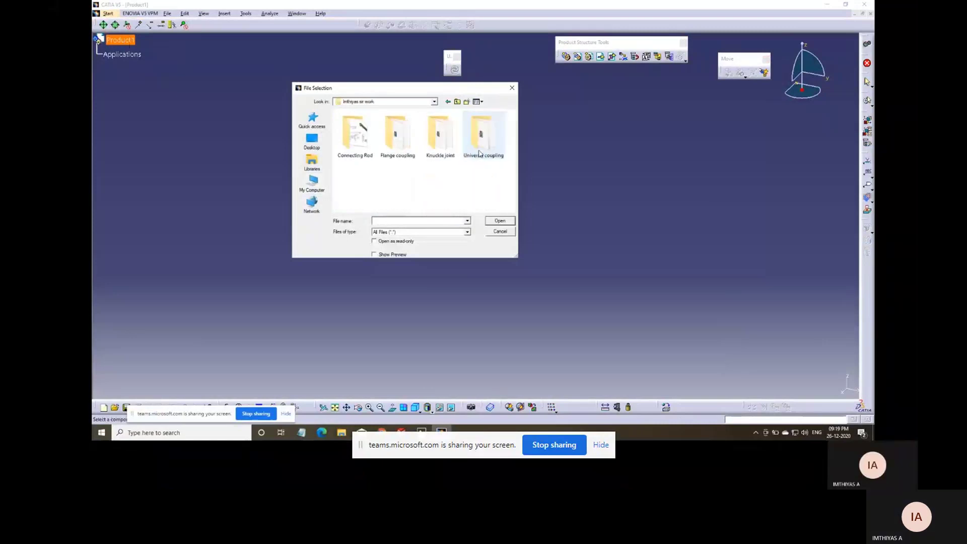
double_click(413, 148)
click(482, 134)
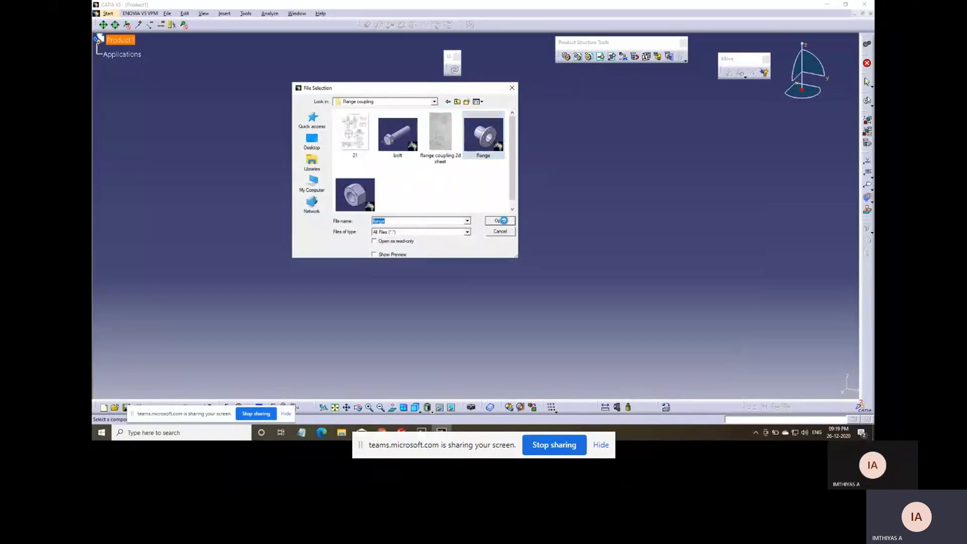
click(503, 221)
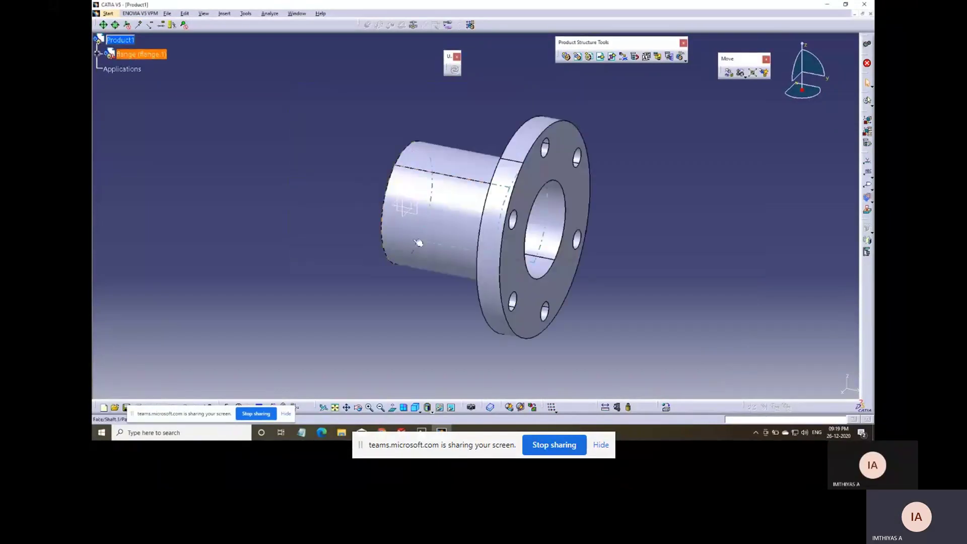
- Fix the inserted flange in place with a Fix Component constraint
middle_drag(420, 242, 445, 262)
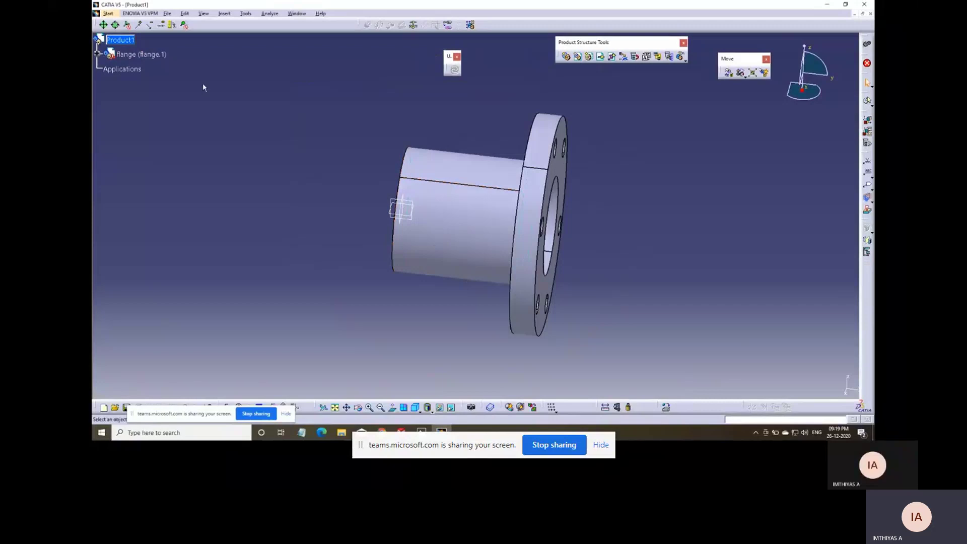
click(142, 54)
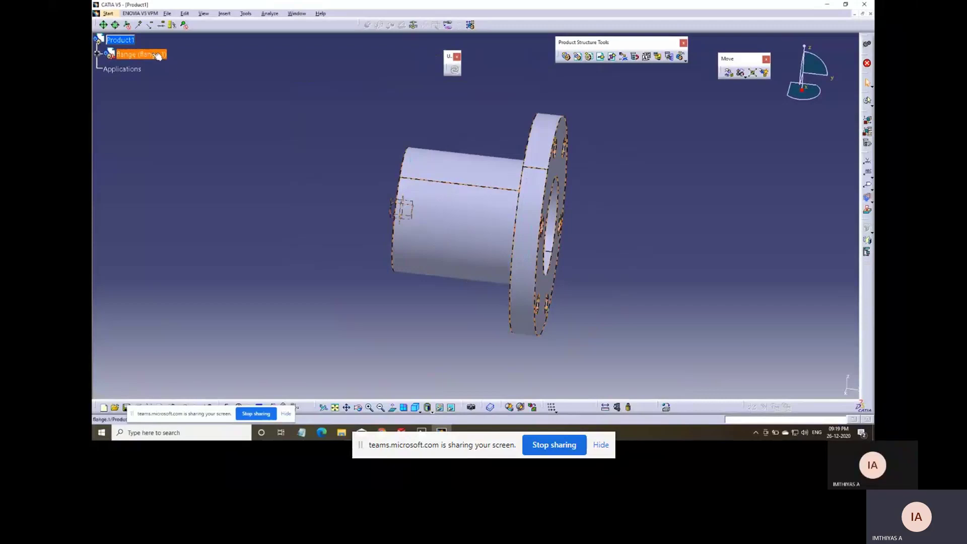
click(414, 27)
- Insert a second copy of the flange part into Product1 with positioning and accept its Smart Move placement
middle_drag(345, 272, 612, 126)
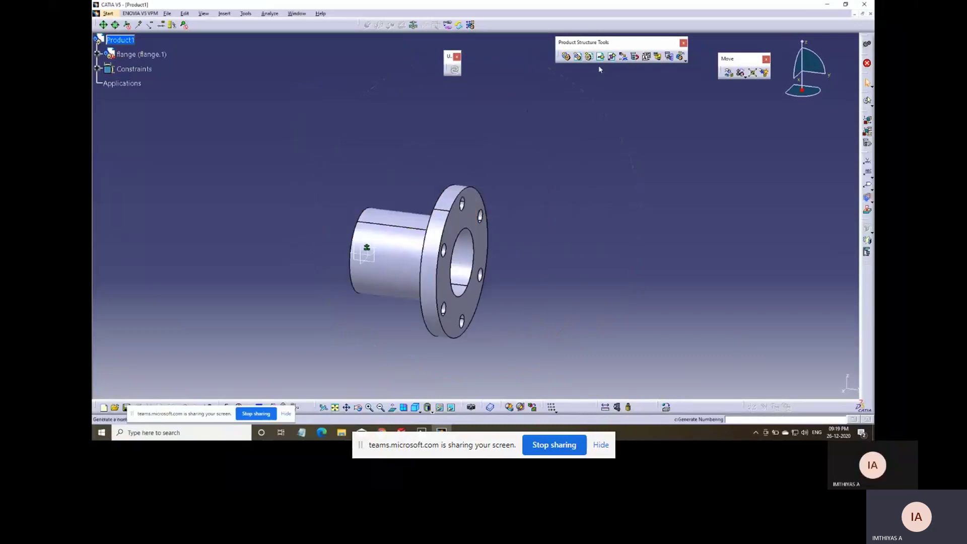
click(612, 57)
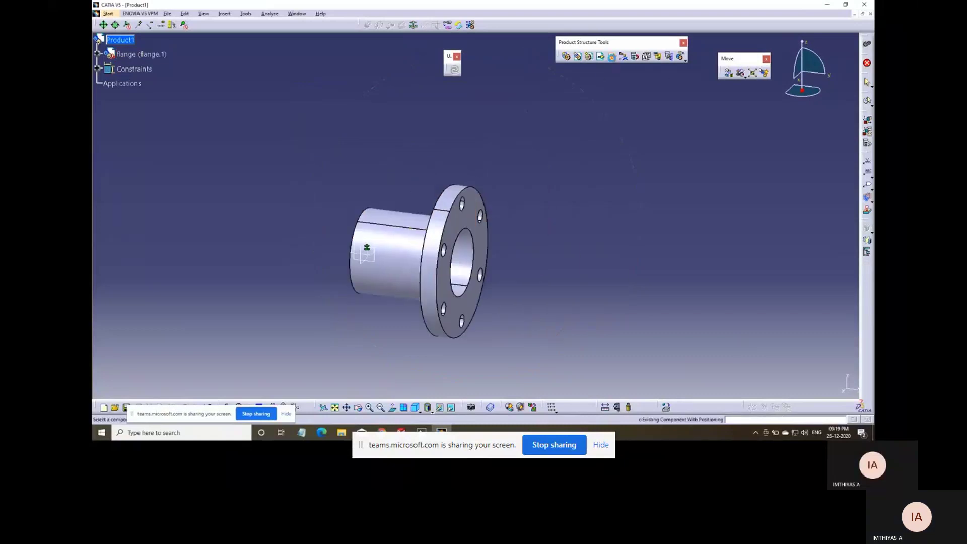
click(126, 46)
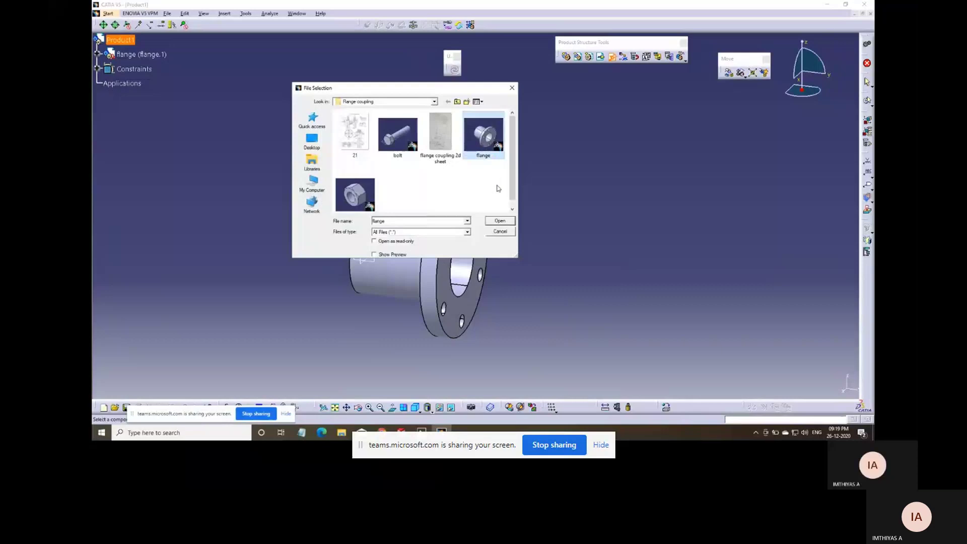
click(501, 221)
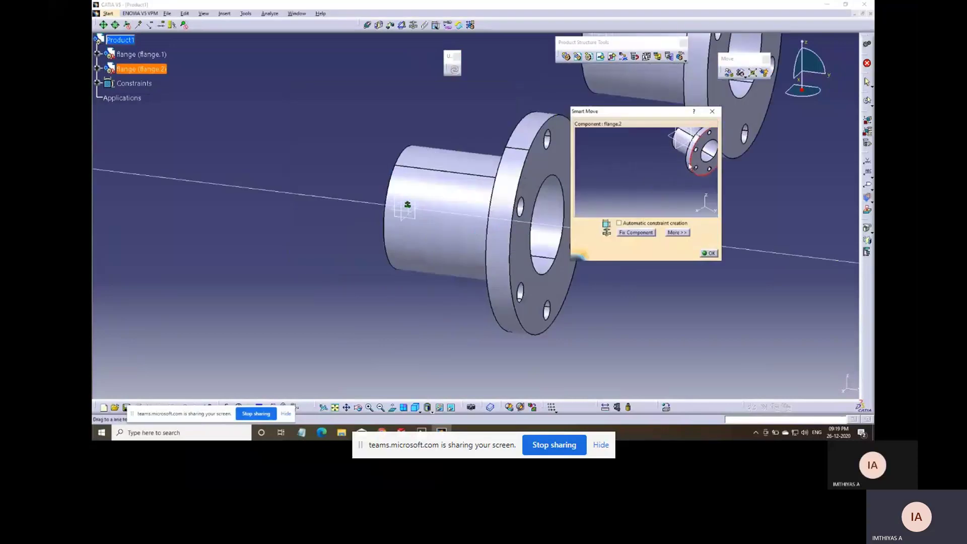
click(709, 253)
middle_drag(600, 257, 528, 295)
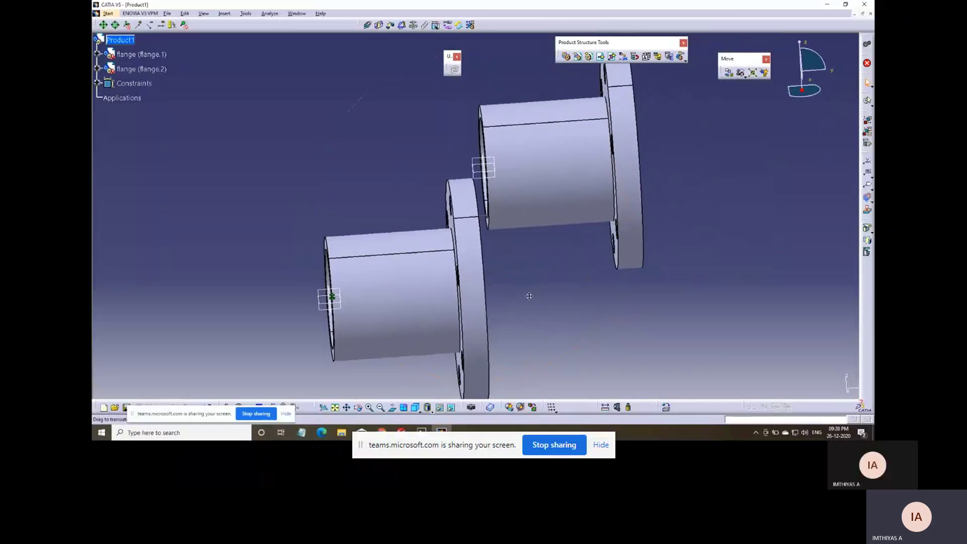
- Snap the second flange onto the first flange's axis and reverse it so the two bolting faces point at each other
click(740, 73)
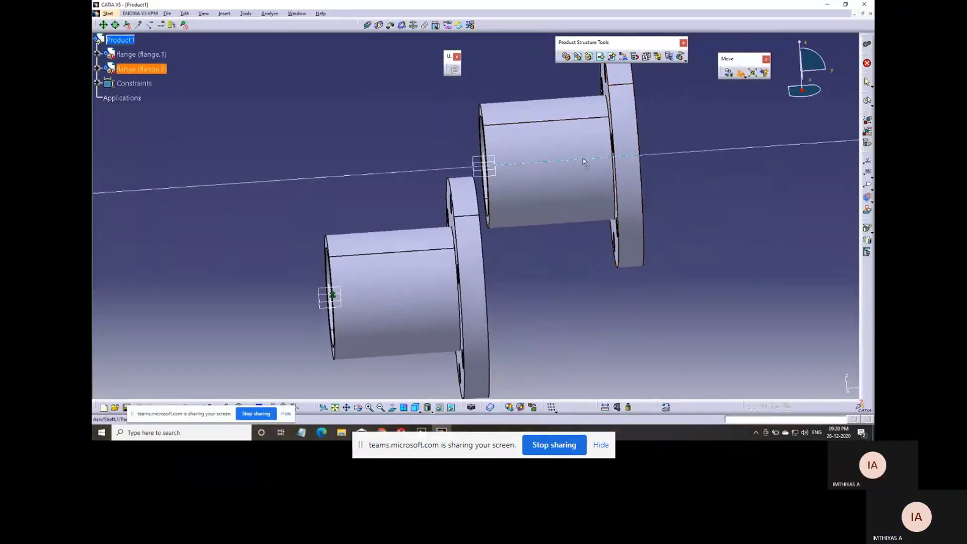
click(564, 194)
click(410, 292)
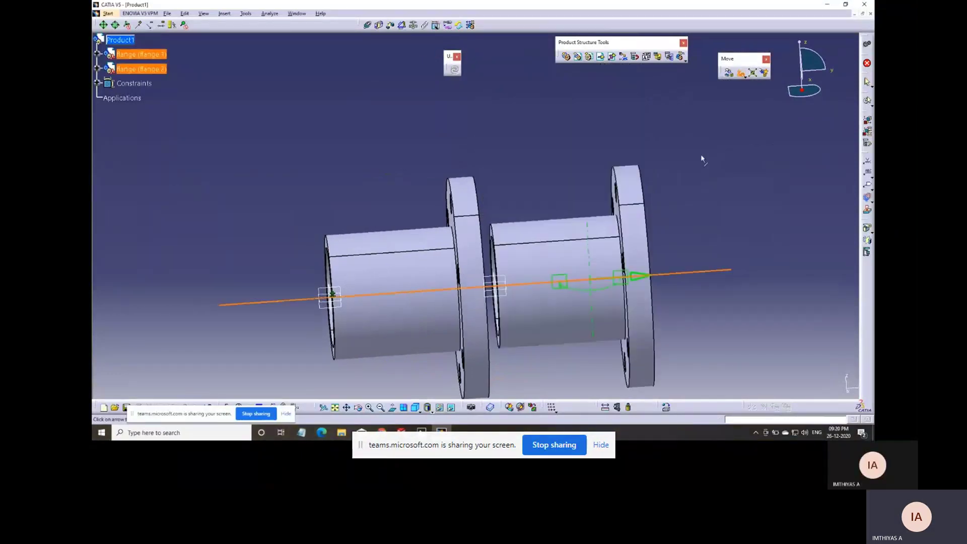
click(638, 280)
click(656, 173)
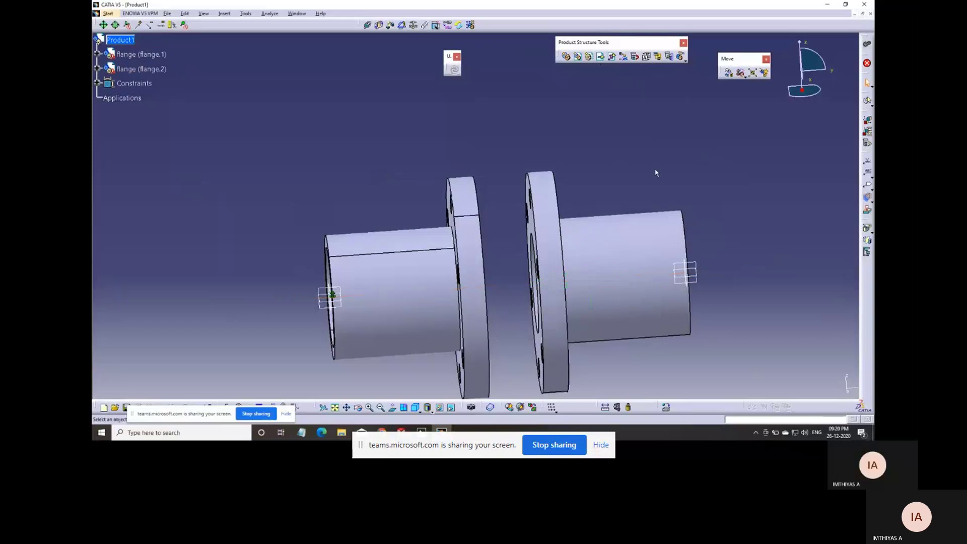
- Add a coincidence constraint between the central axes of the two flanges
mouse_move(543, 228)
middle_down()
mouse_move(364, 234)
mouse_move(324, 213)
mouse_move(520, 232)
mouse_move(552, 220)
middle_up()
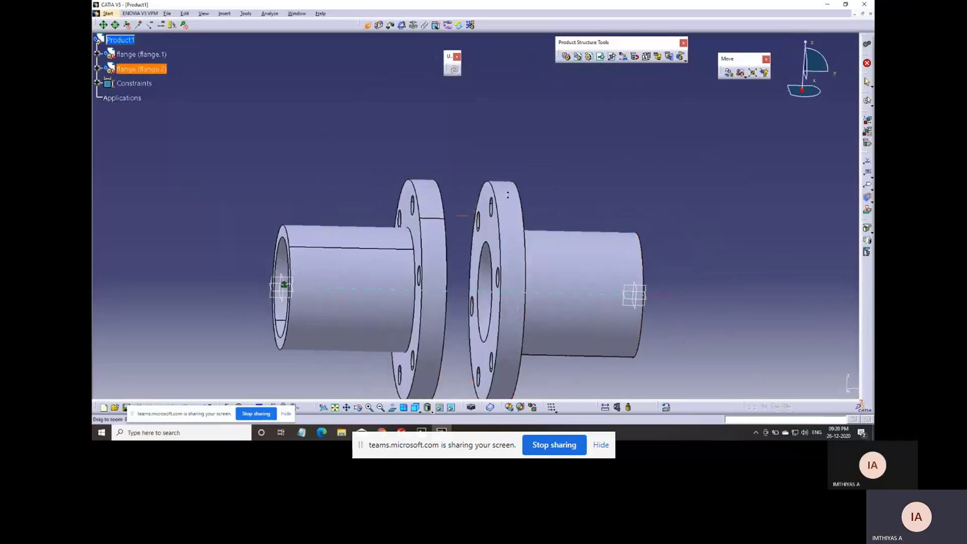
middle_drag(507, 267, 508, 195)
middle_drag(304, 327, 436, 181)
click(425, 194)
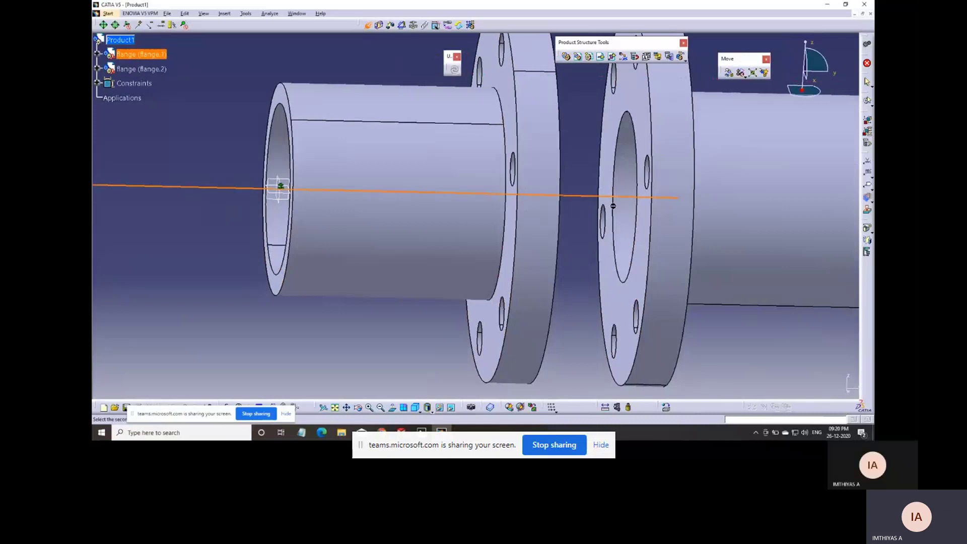
click(636, 209)
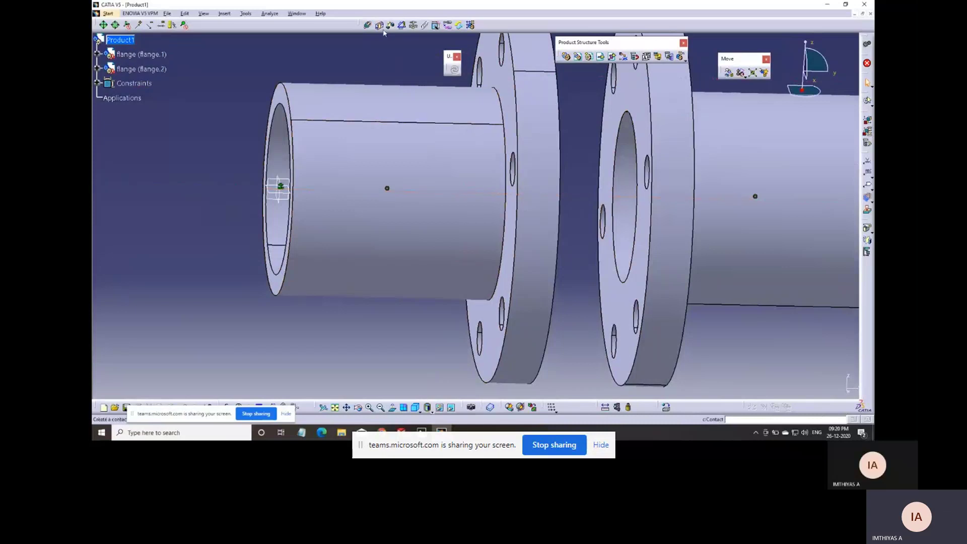
- Add a contact constraint between the facing bolting faces of the two flanges
click(380, 28)
middle_drag(574, 180, 739, 173)
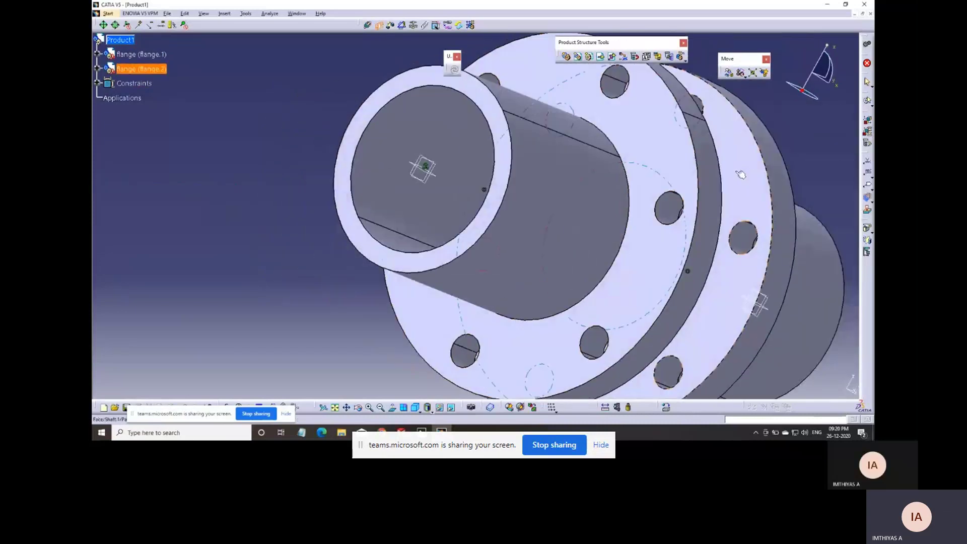
click(747, 161)
middle_drag(707, 247, 509, 202)
click(521, 153)
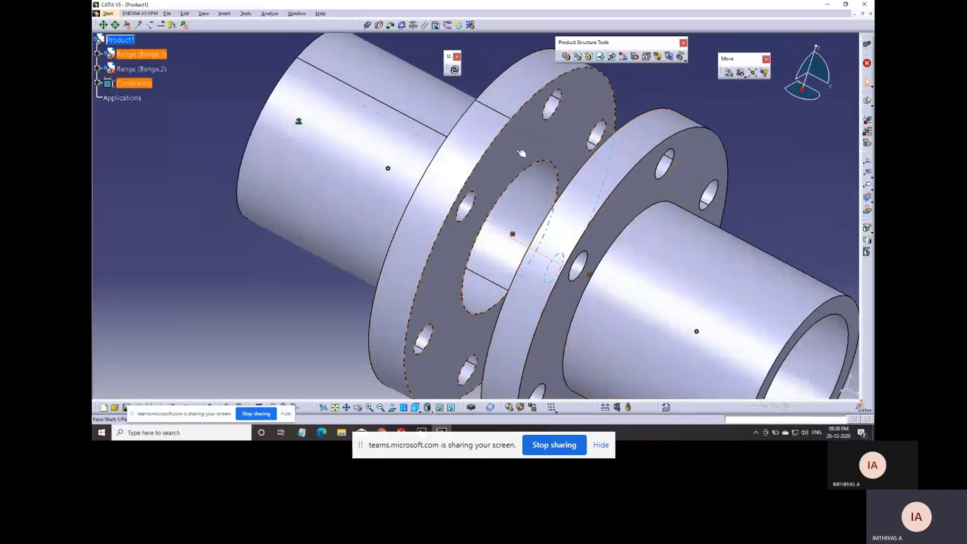
- Update the assembly to bring the two flanges' bolting faces together
click(455, 71)
middle_drag(681, 207, 500, 263)
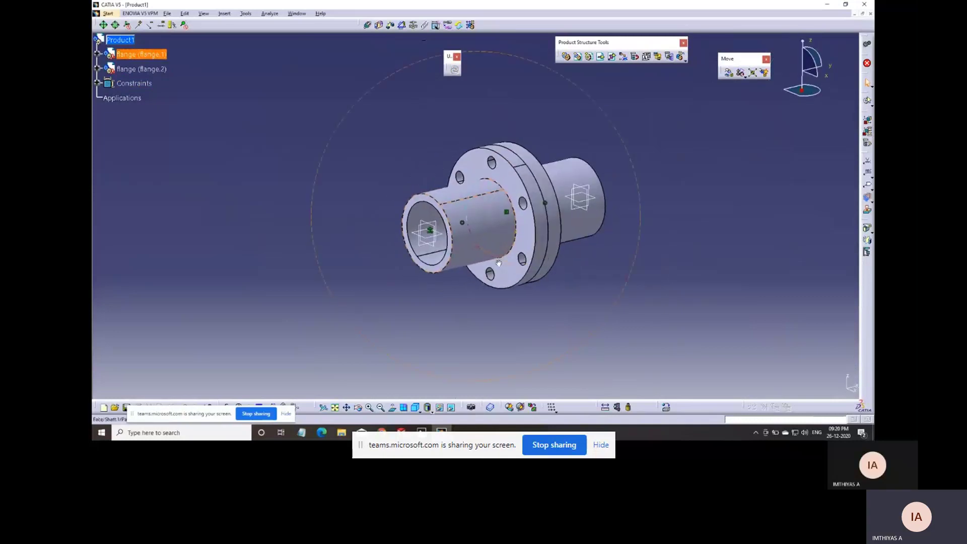
middle_drag(606, 289, 528, 315)
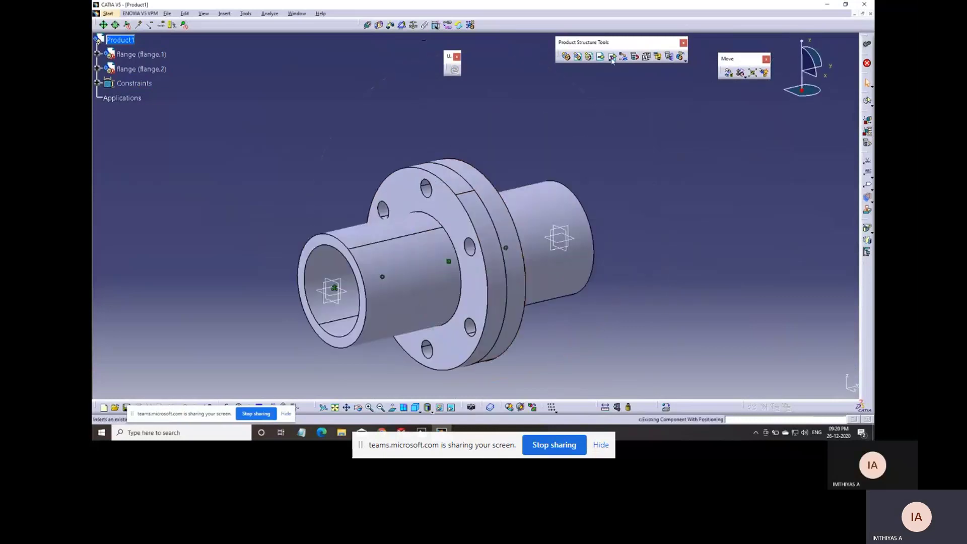
- Insert the bolt part into Product1 with positioning and move it clear of the flanges using Smart Move
click(612, 56)
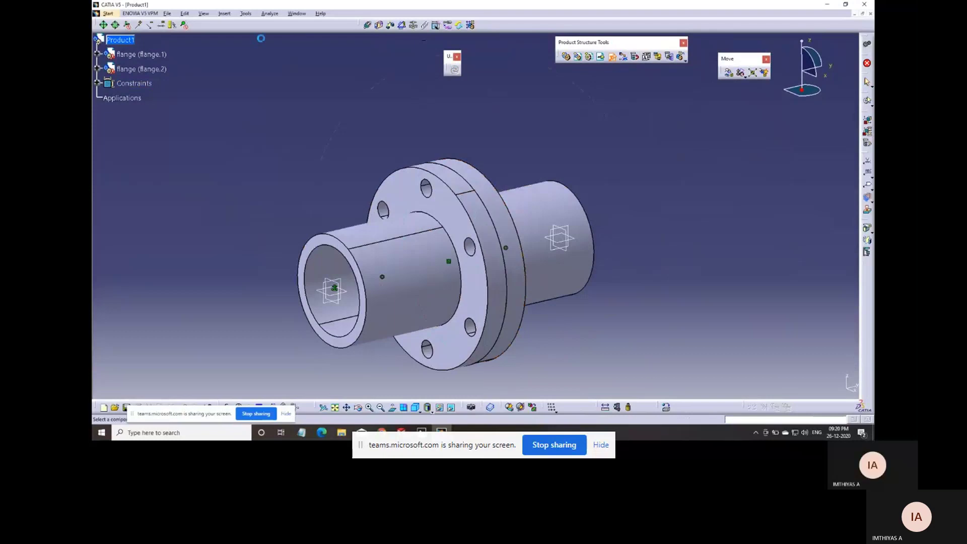
click(122, 42)
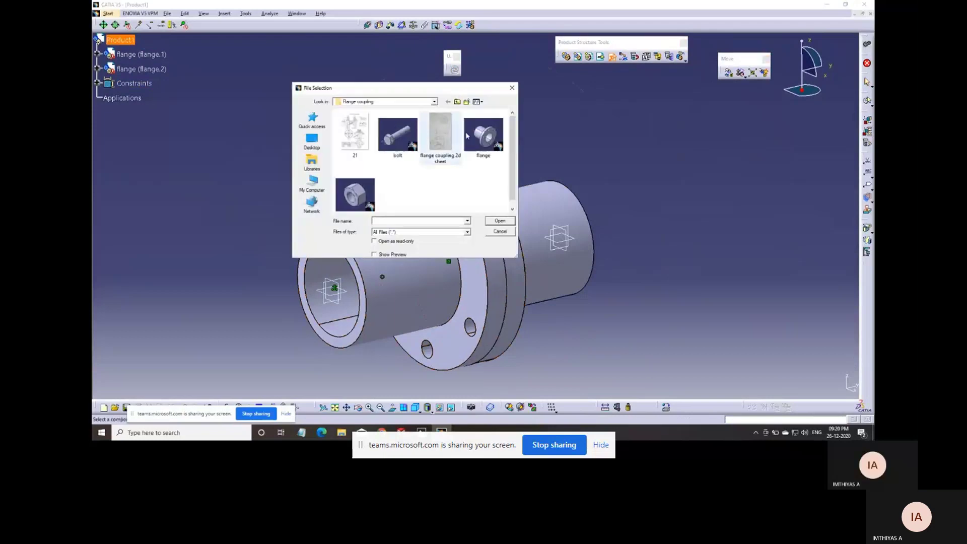
click(398, 141)
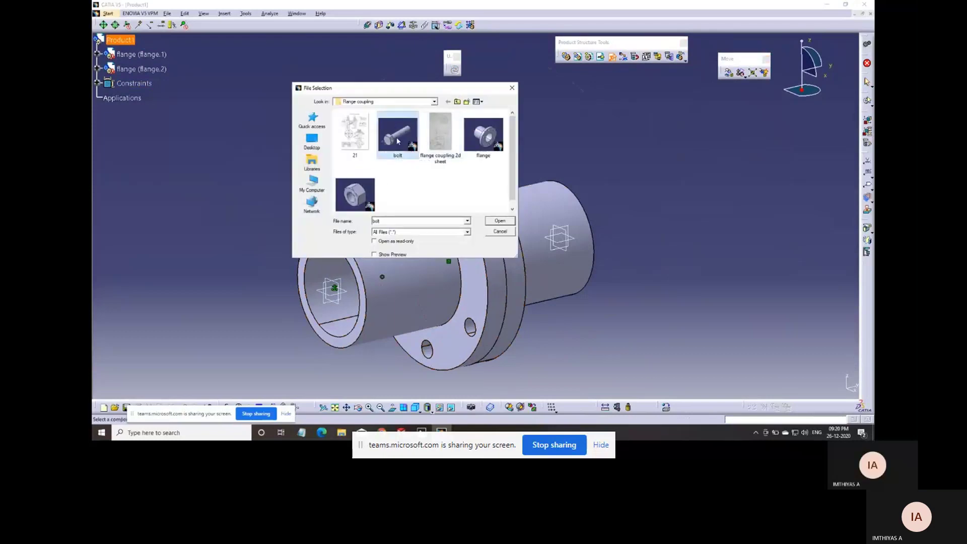
click(499, 221)
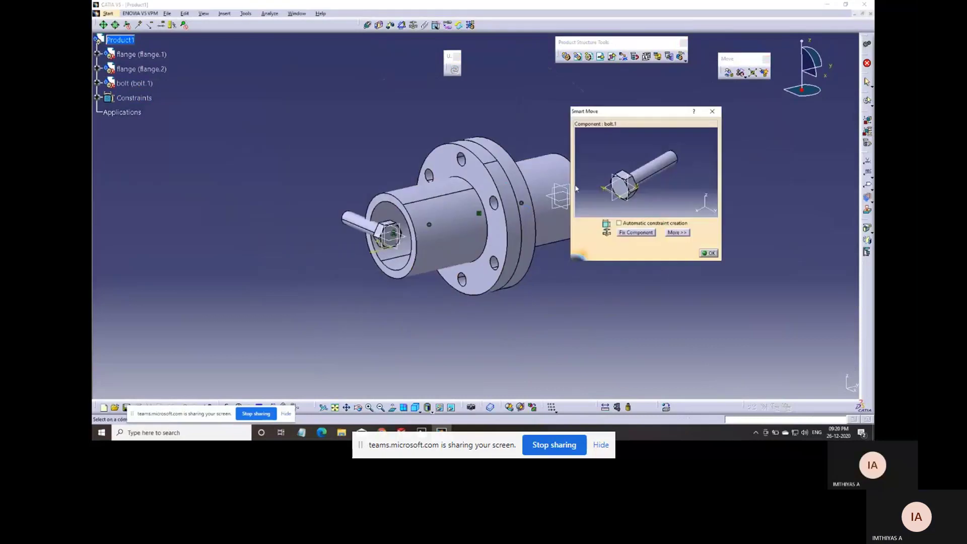
middle_drag(559, 194, 538, 198)
drag(645, 177, 620, 184)
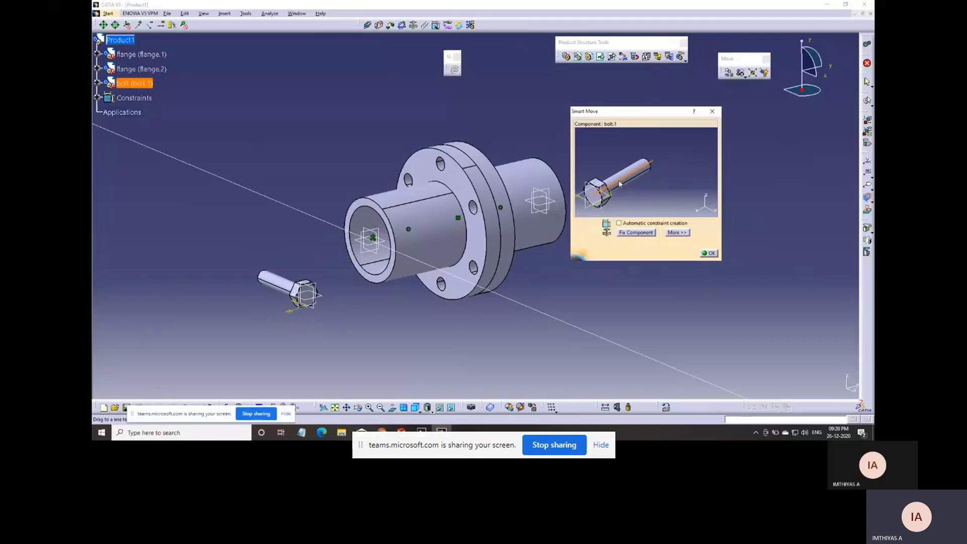
click(709, 252)
- Snap the bolt's axis onto the axis of an upper hole in the first flange
middle_drag(434, 329, 546, 317)
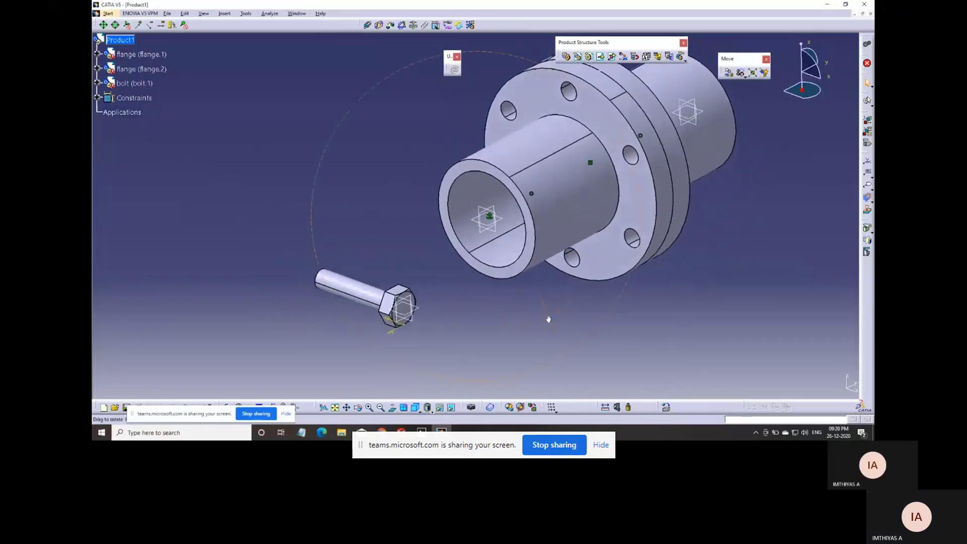
click(739, 74)
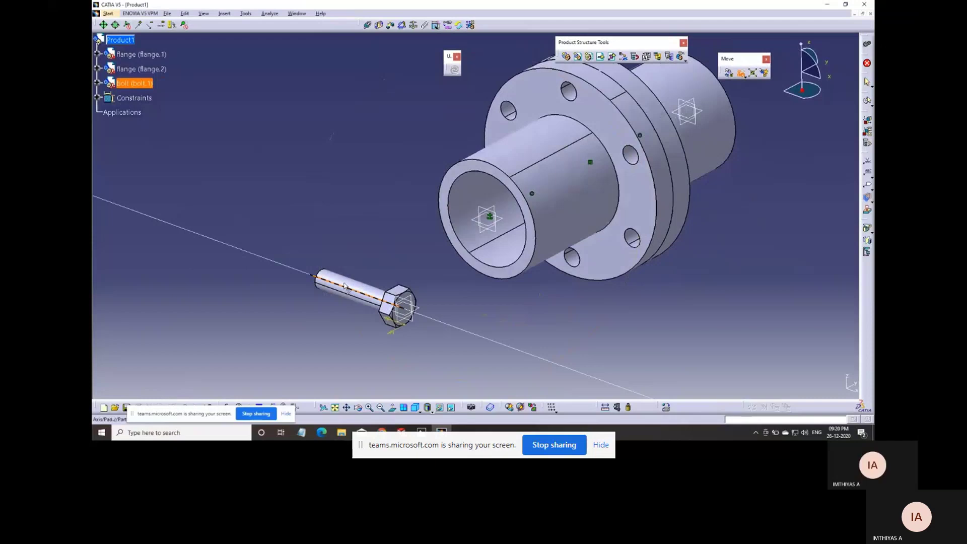
click(512, 123)
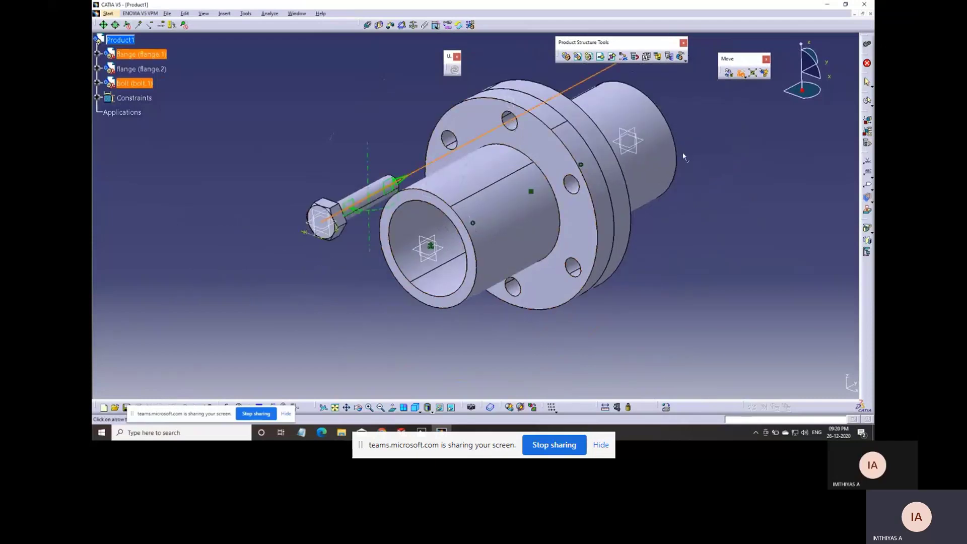
click(735, 107)
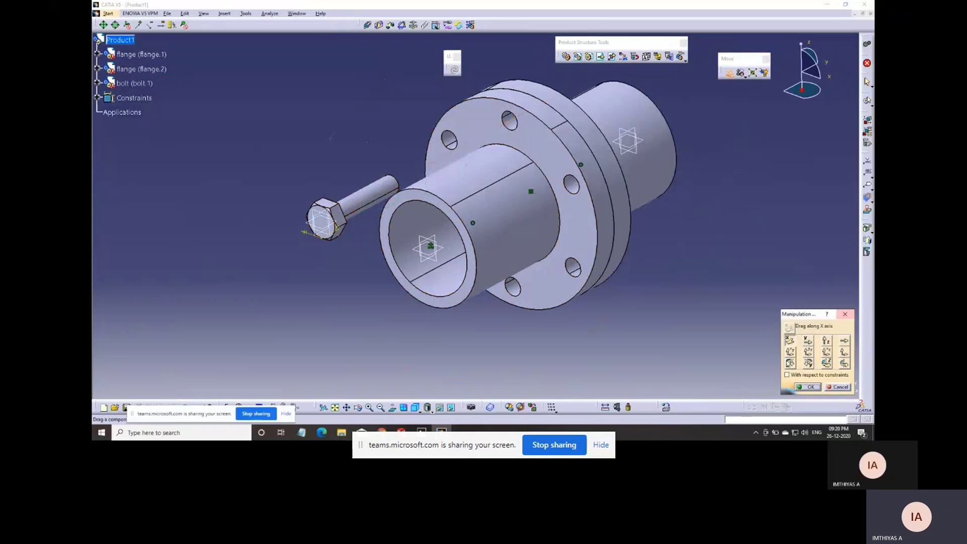
click(845, 314)
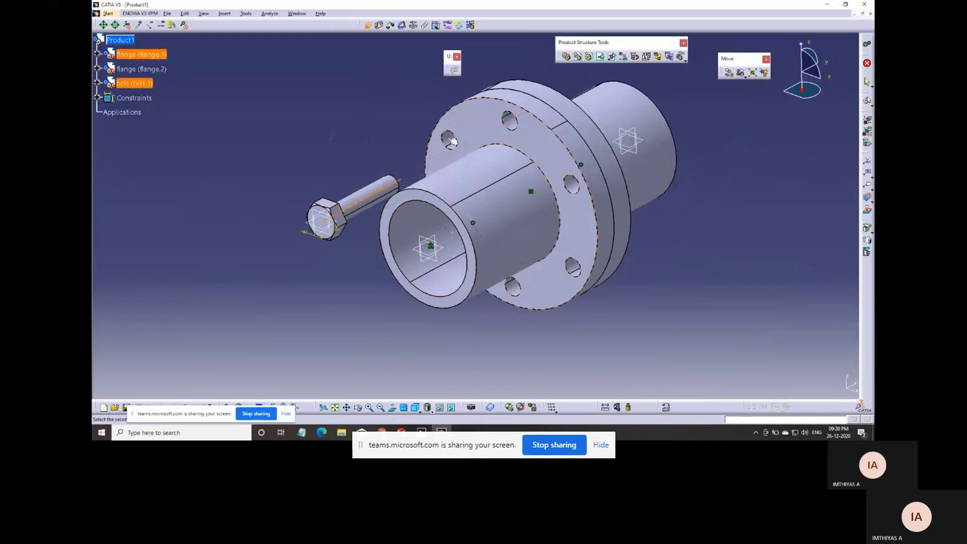
- Constrain the bolt's axis coincident with the upper hole and its head in contact with the first flange's hub-side face, updating the assembly
click(509, 121)
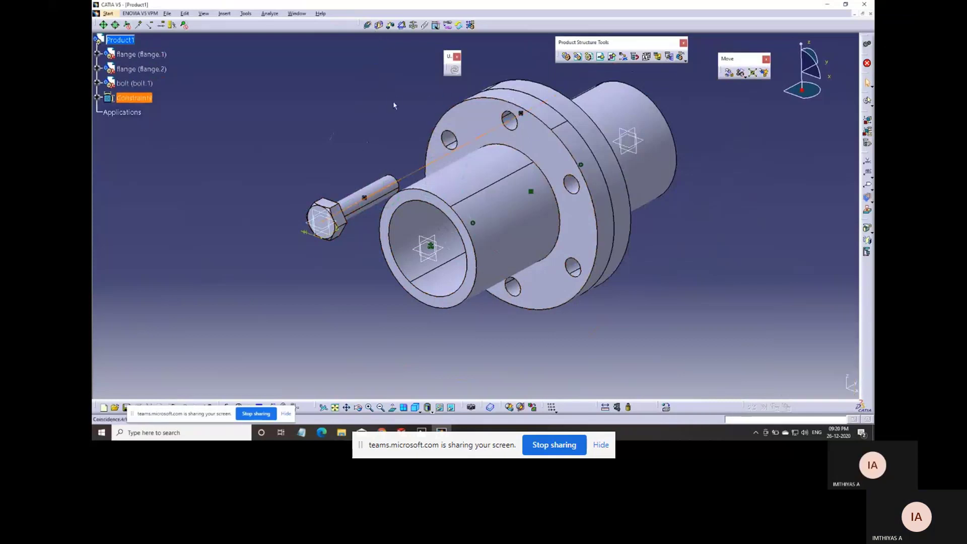
click(379, 29)
middle_drag(406, 119, 557, 77)
middle_drag(569, 169, 558, 319)
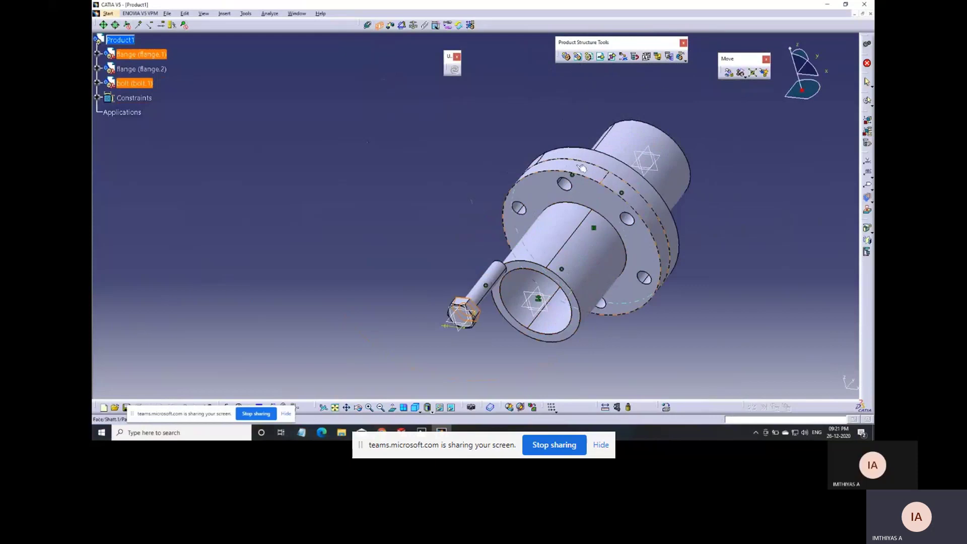
click(545, 183)
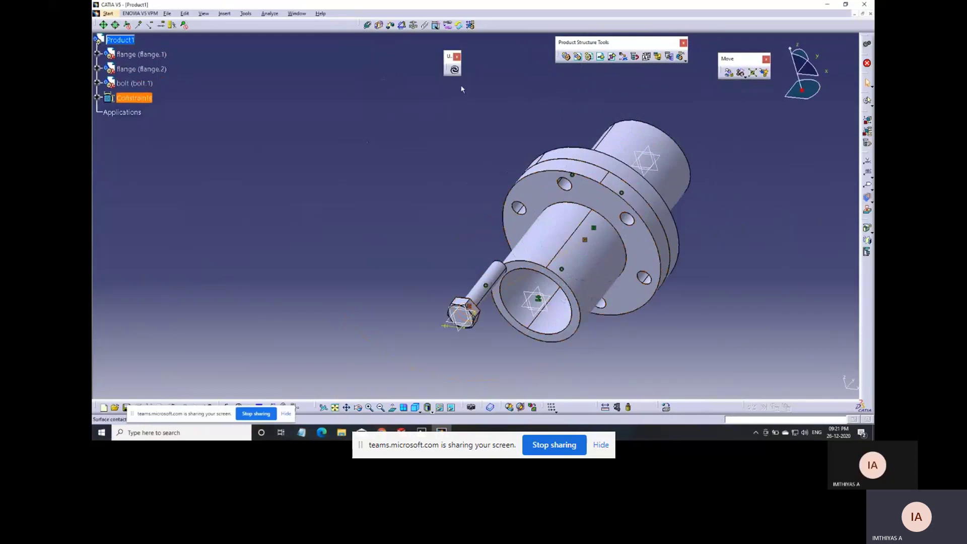
click(454, 70)
middle_drag(449, 243, 489, 293)
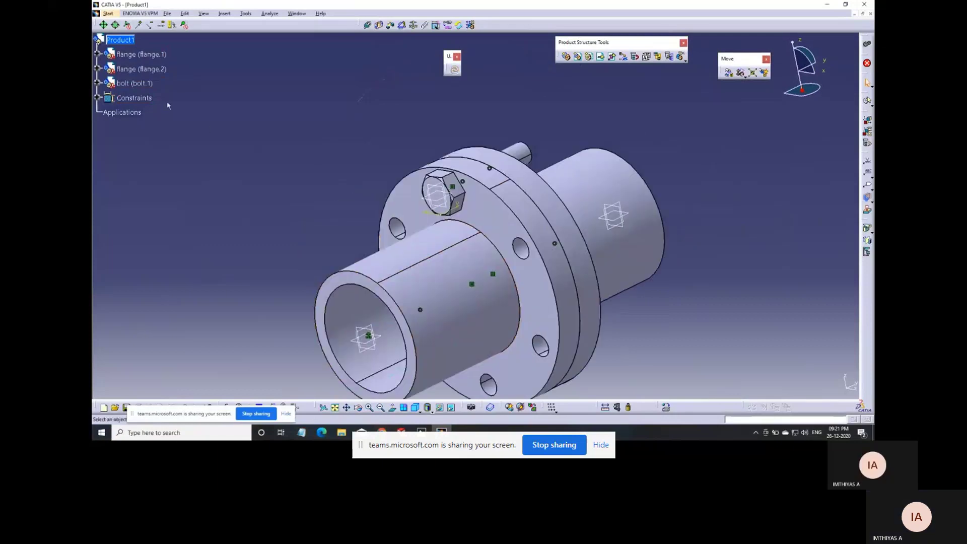
- Instantiate the bolt on the first flange's circular hole pattern with Reuse Pattern, re-using the original component as the first instance
click(151, 84)
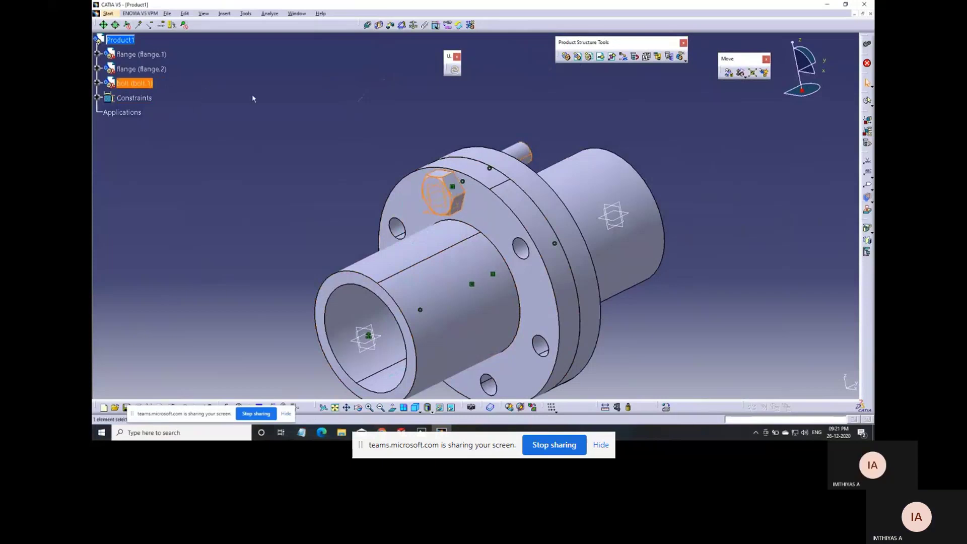
click(472, 26)
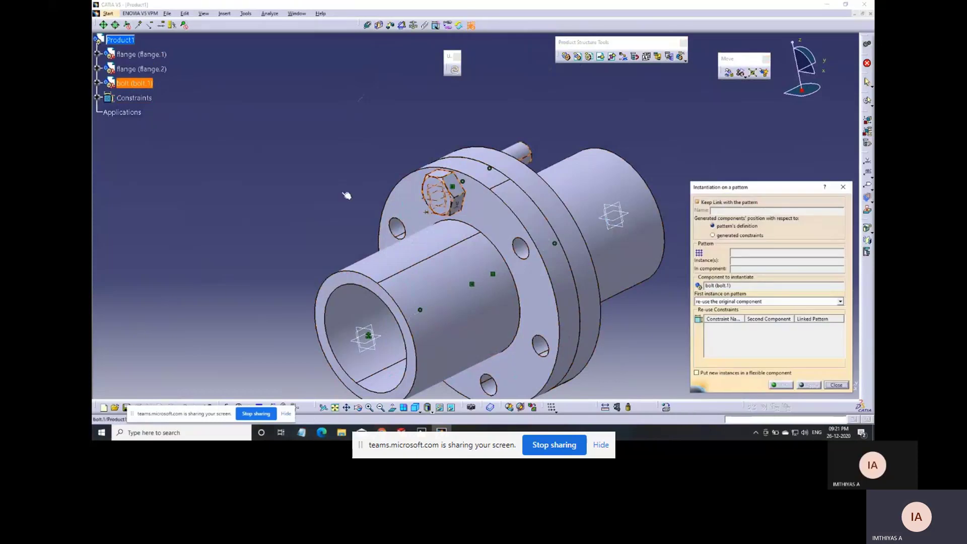
click(520, 249)
middle_drag(590, 145, 443, 217)
click(782, 385)
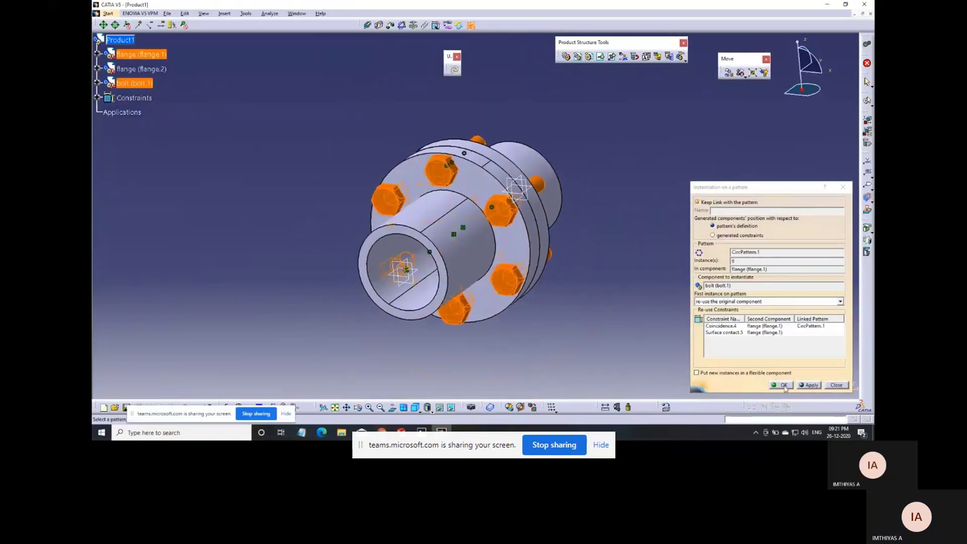
- Insert the nut part into Product1 with positioning and accept its Smart Move placement
middle_drag(594, 261, 550, 131)
click(614, 57)
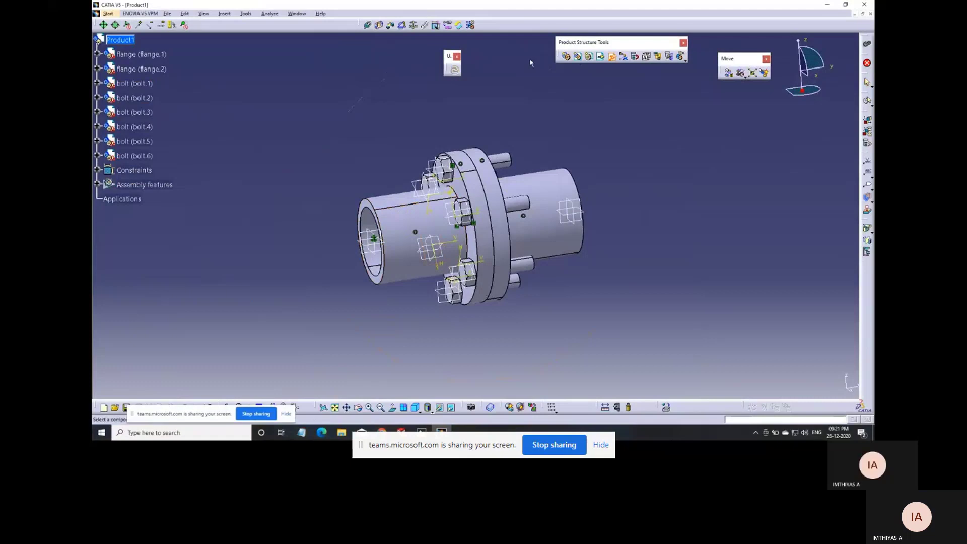
click(125, 42)
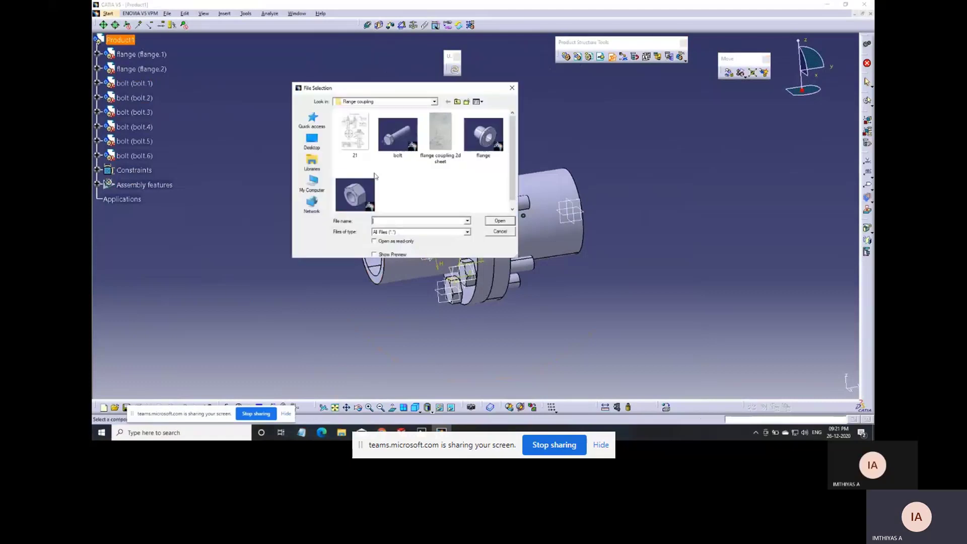
click(364, 202)
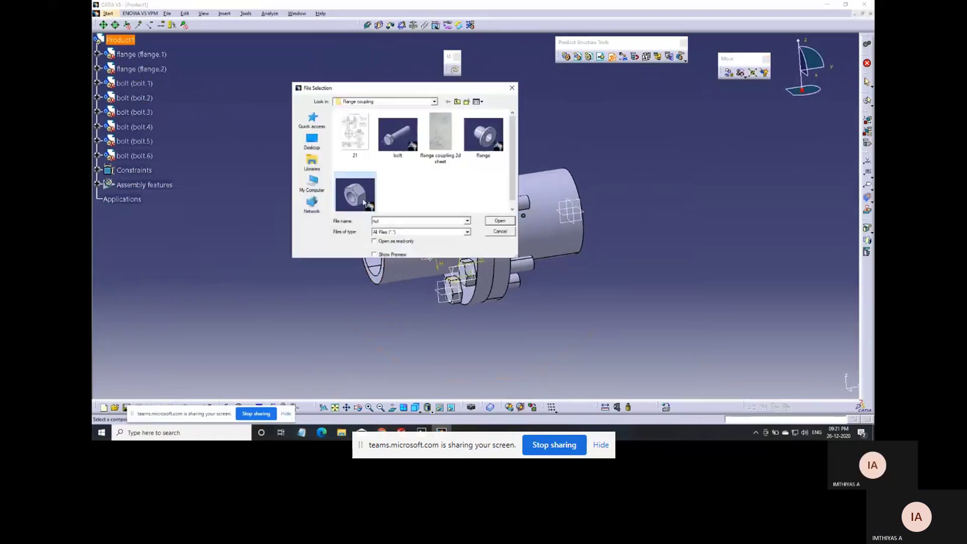
click(500, 221)
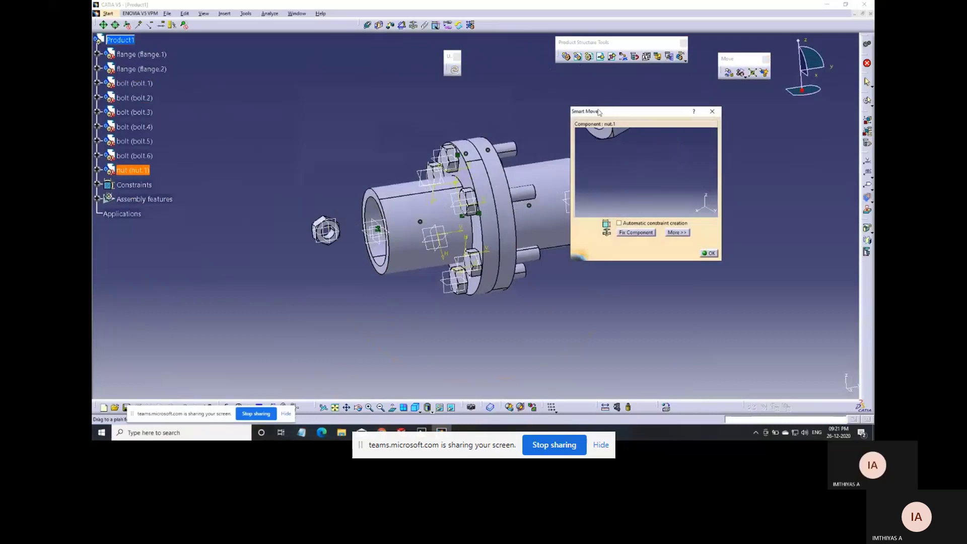
click(711, 255)
- Snap the nut onto a bolt's axis and move it past the second flange's end, with respect to constraints
middle_drag(405, 275, 394, 310)
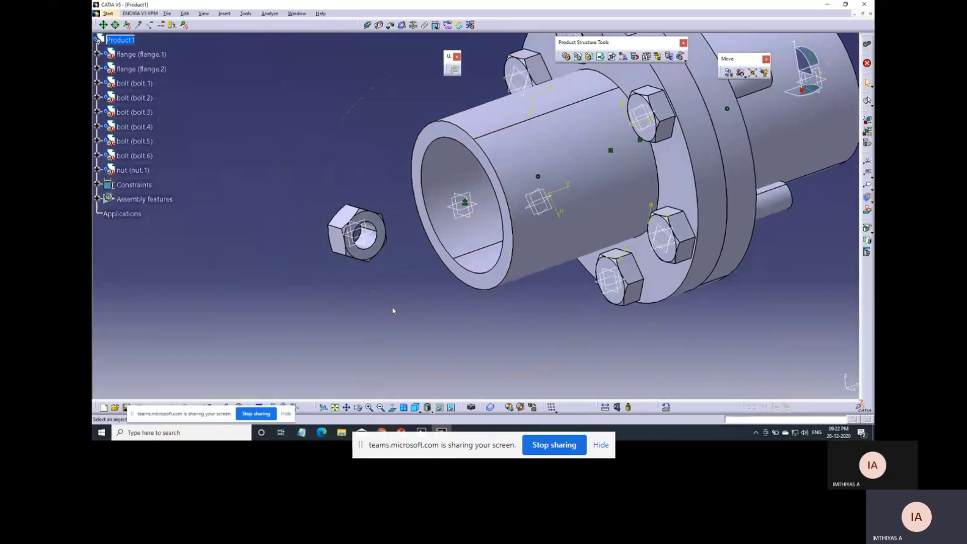
click(741, 73)
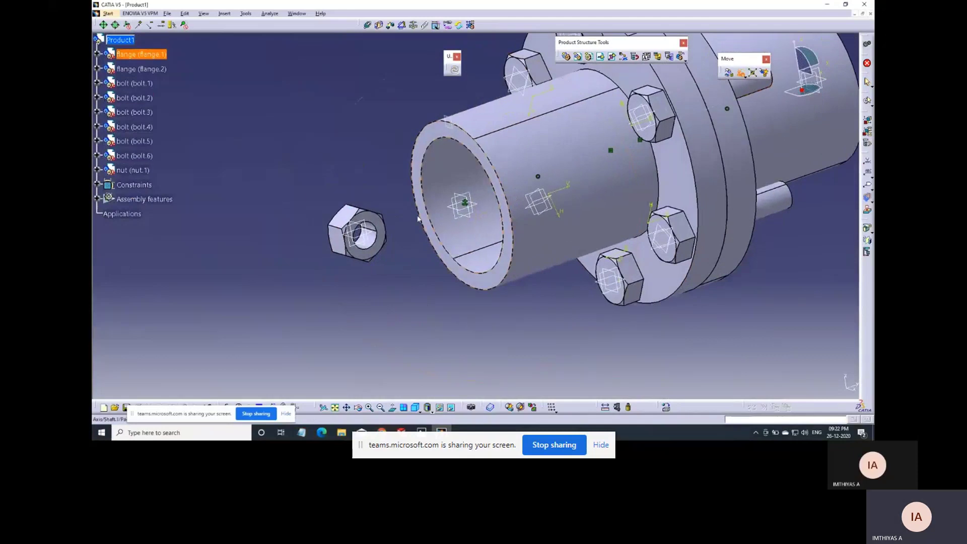
middle_drag(427, 260, 507, 202)
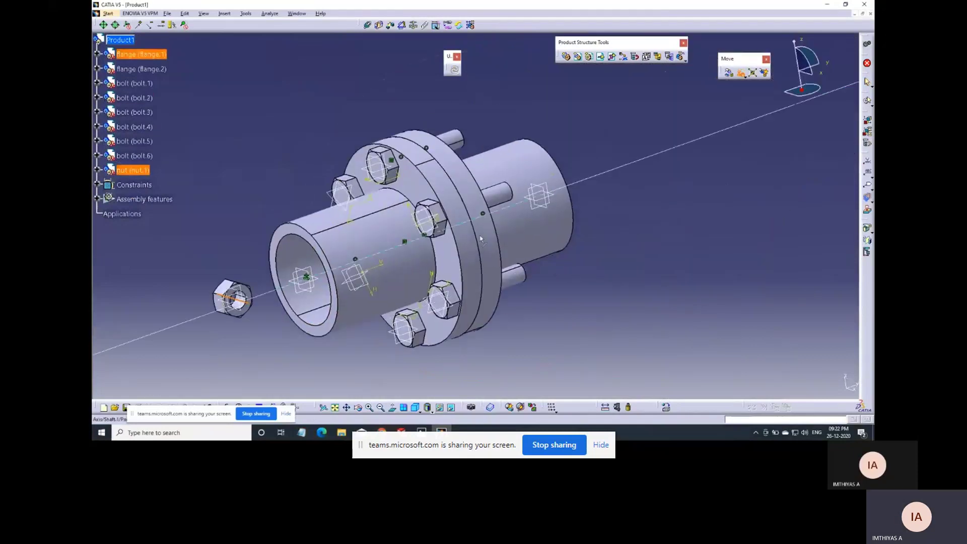
click(504, 198)
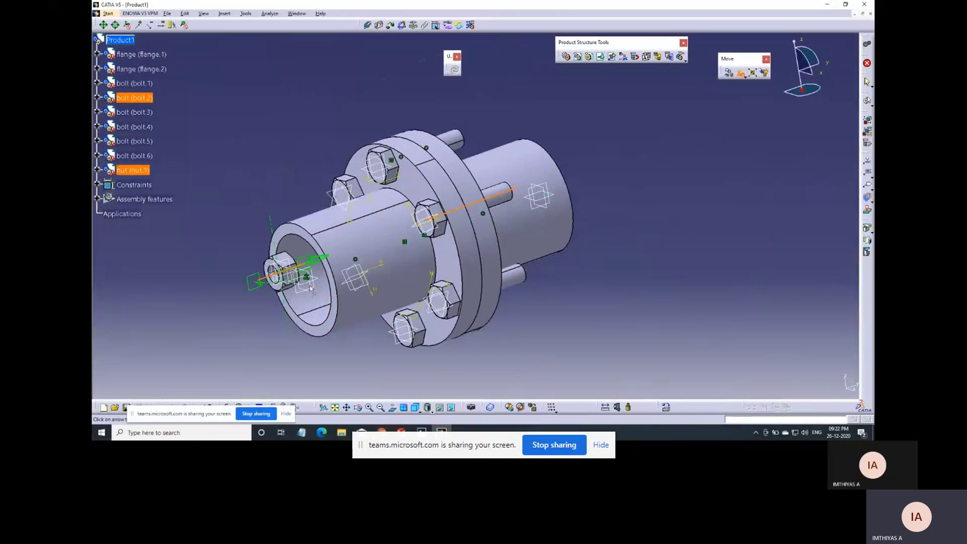
click(684, 187)
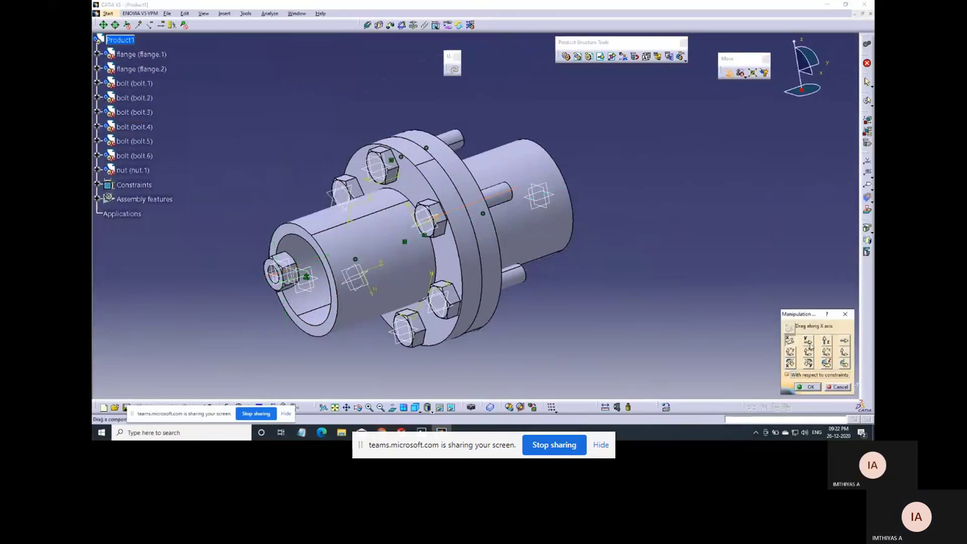
drag(288, 274, 613, 159)
click(810, 387)
- Constrain the nut coincident with the bolt's axis and in contact with the second flange's hub-side face, updating the assembly
middle_drag(610, 272, 536, 345)
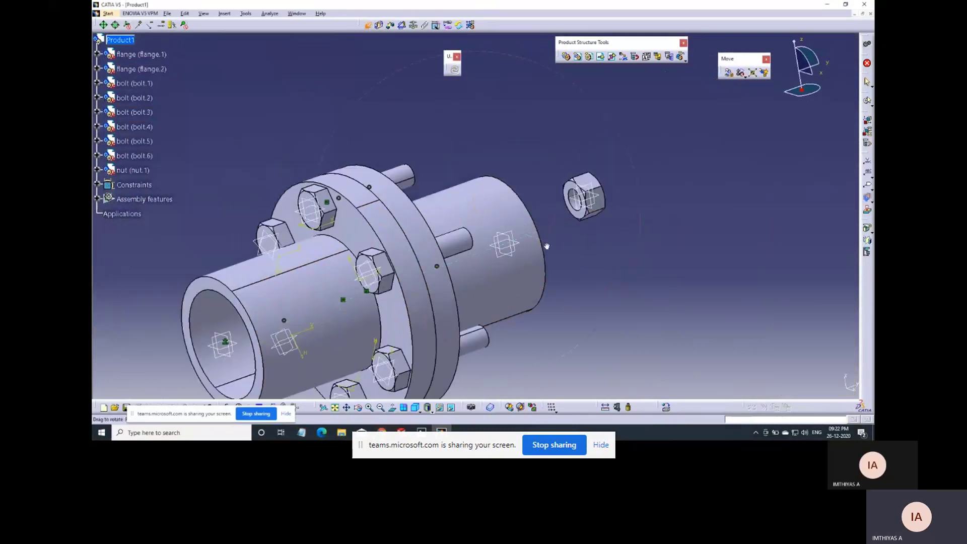
middle_drag(547, 246, 559, 197)
click(649, 196)
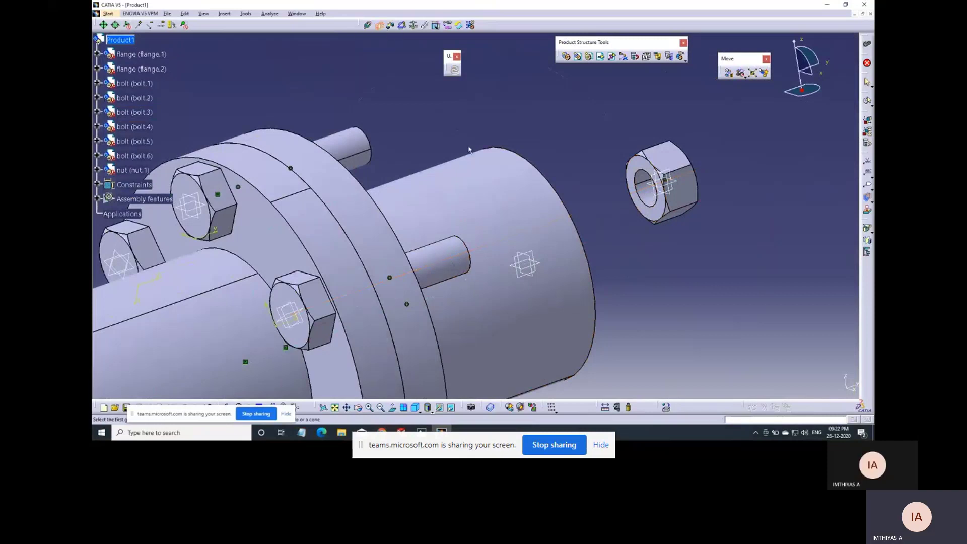
middle_drag(469, 150, 367, 222)
click(403, 180)
click(455, 71)
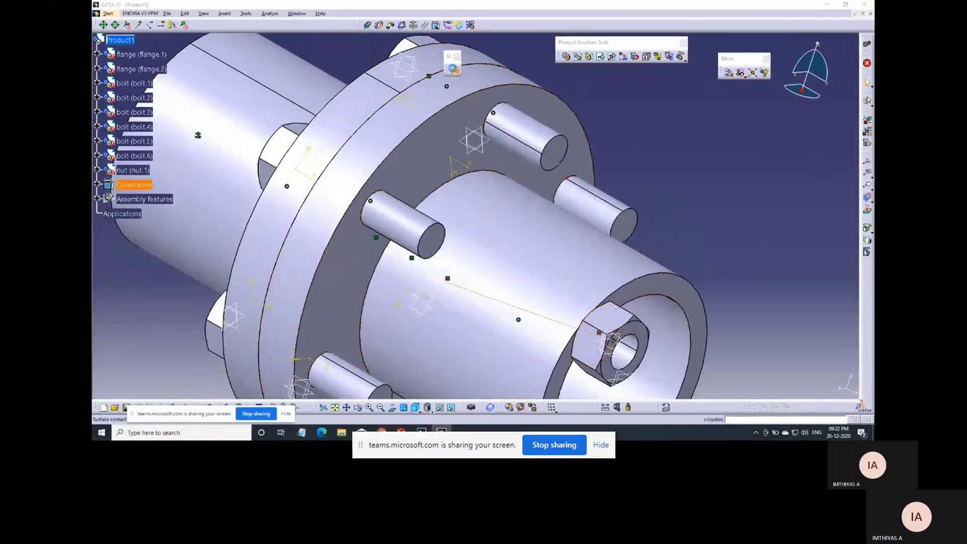
middle_drag(665, 190, 403, 219)
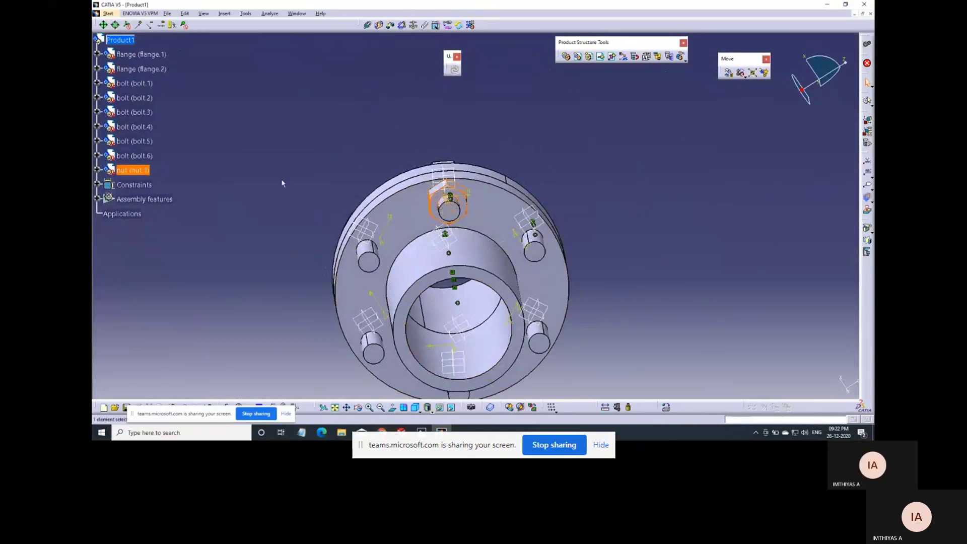
middle_drag(553, 184, 565, 197)
middle_drag(359, 349, 453, 252)
click(190, 201)
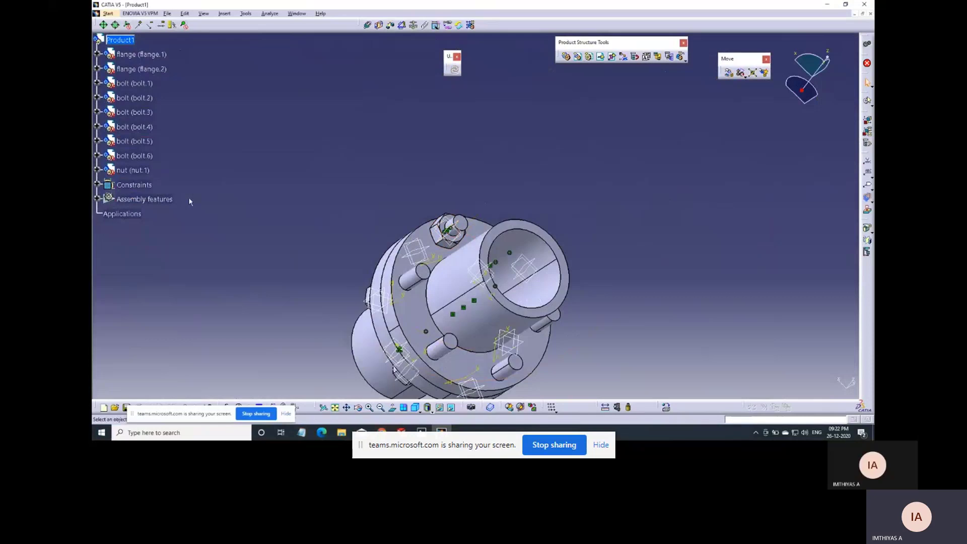
click(134, 112)
click(470, 26)
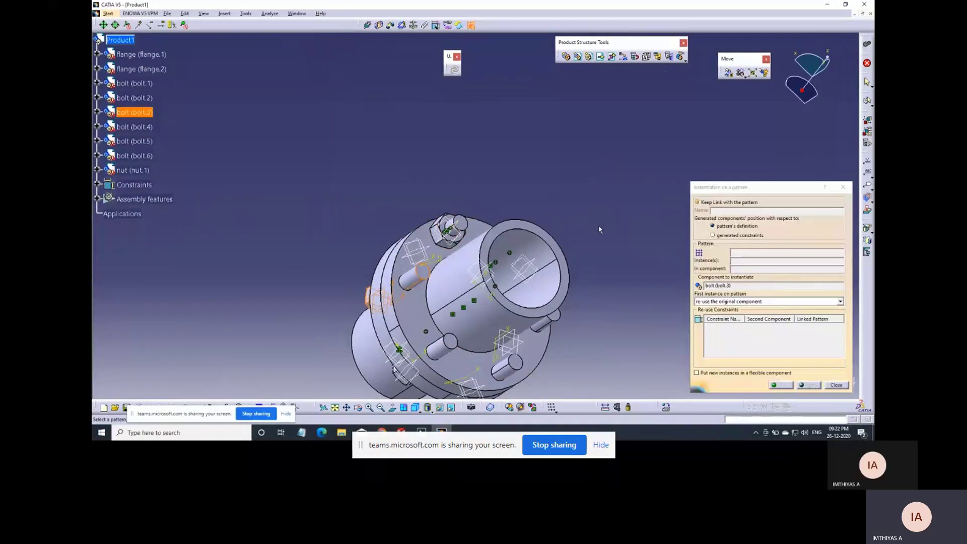
middle_drag(598, 225, 527, 293)
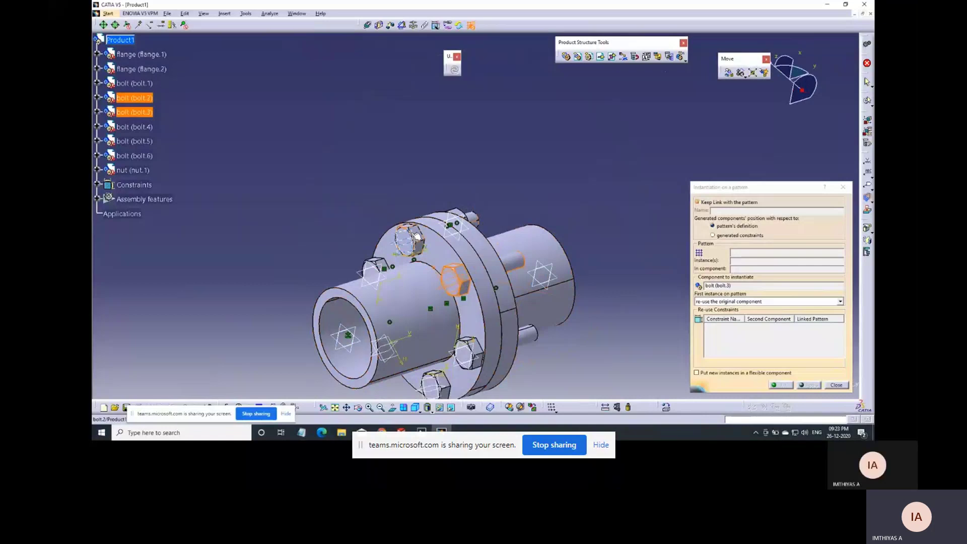
middle_drag(420, 236, 411, 311)
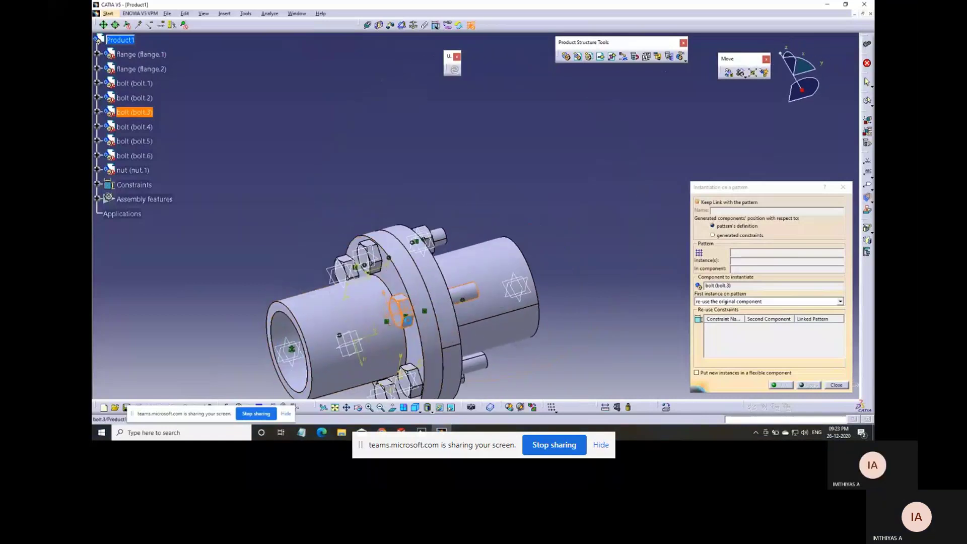
click(843, 186)
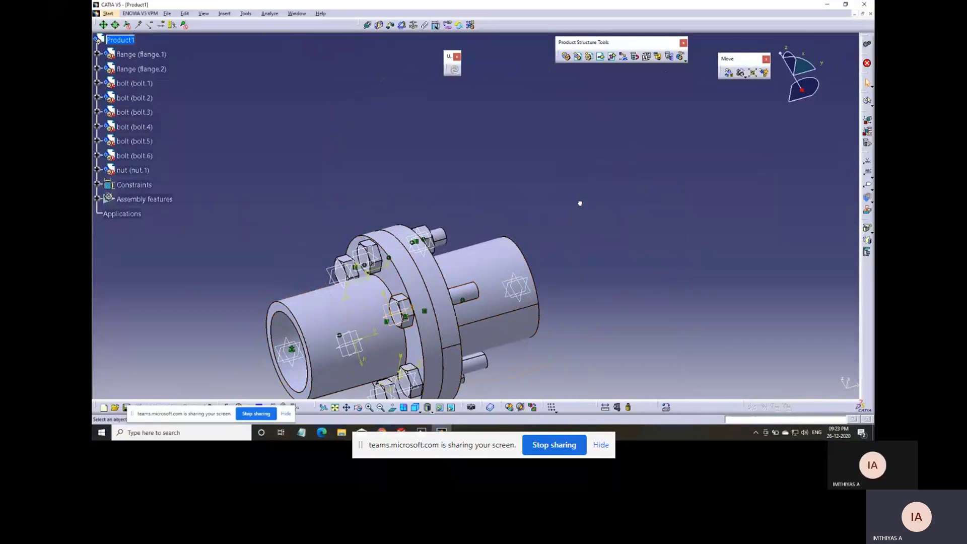
middle_drag(578, 201, 593, 245)
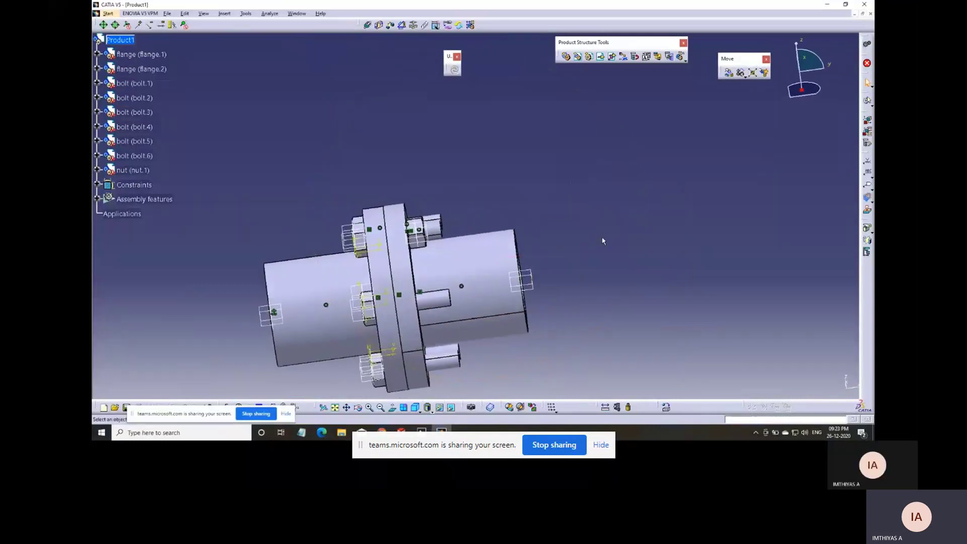
- Undo the nut placement, the bolt pattern and the bolt positioning, back to the single bolt beside the joined flanges
key(ctrl+z)
key(ctrl+z)
key(ctrl+z)
key(ctrl+z)
key(ctrl+z)
key(ctrl+z)
key(ctrl+z)
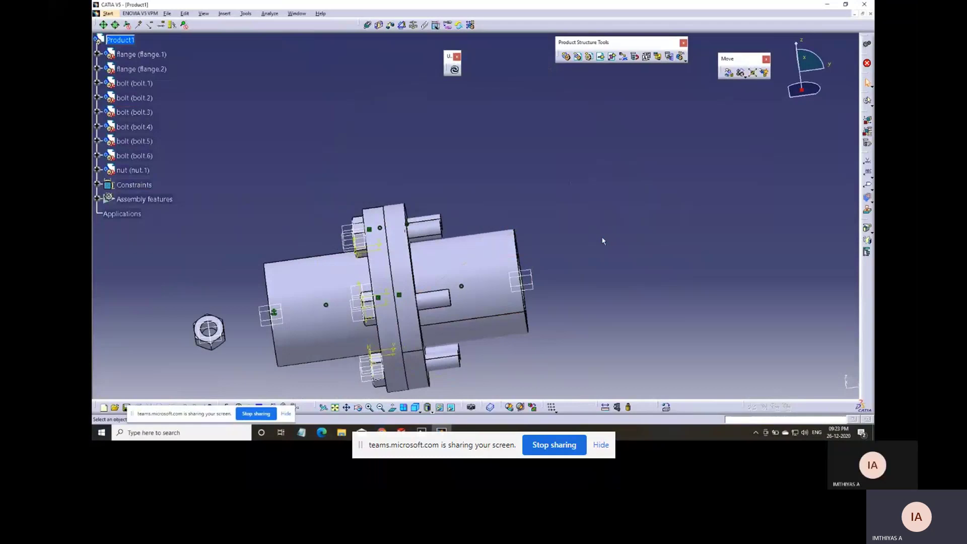
key(ctrl+z)
key(ctrl+z)
key(ctrl+z)
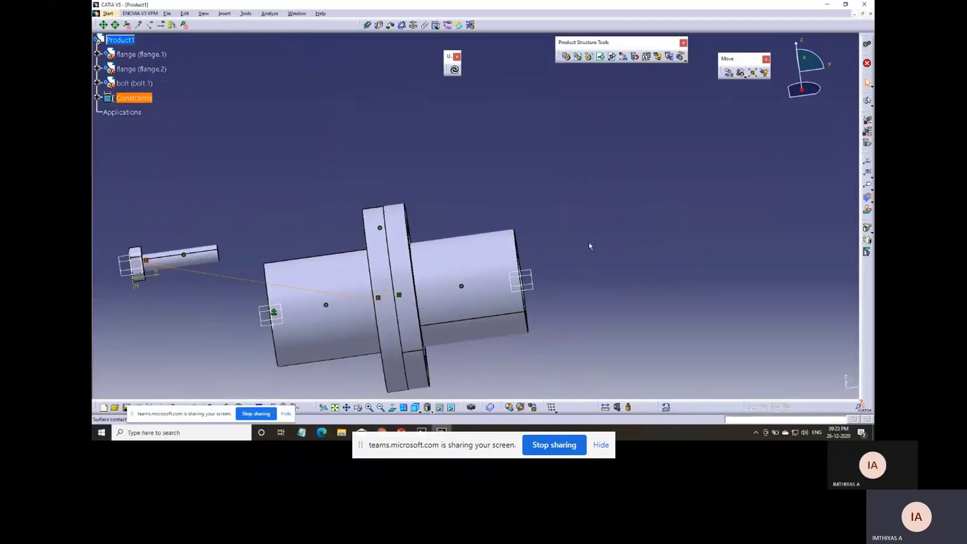
- Delete the remaining bolt from Product1
middle_drag(589, 245, 656, 194)
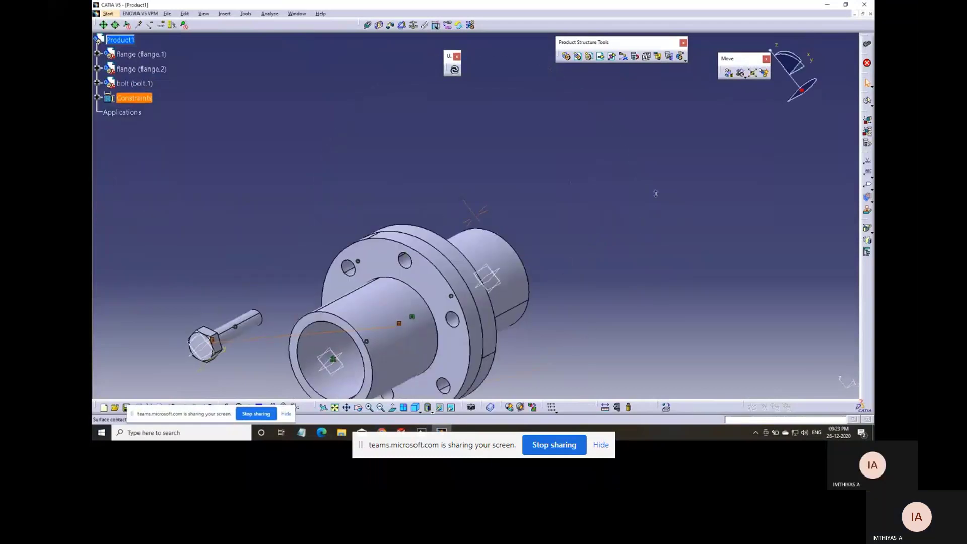
middle_drag(566, 270, 564, 298)
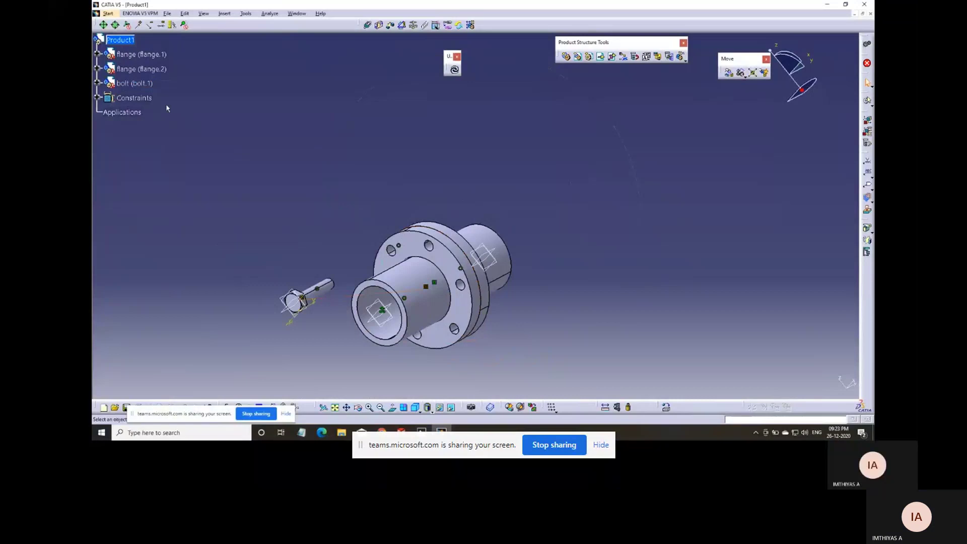
right_click(142, 83)
click(161, 180)
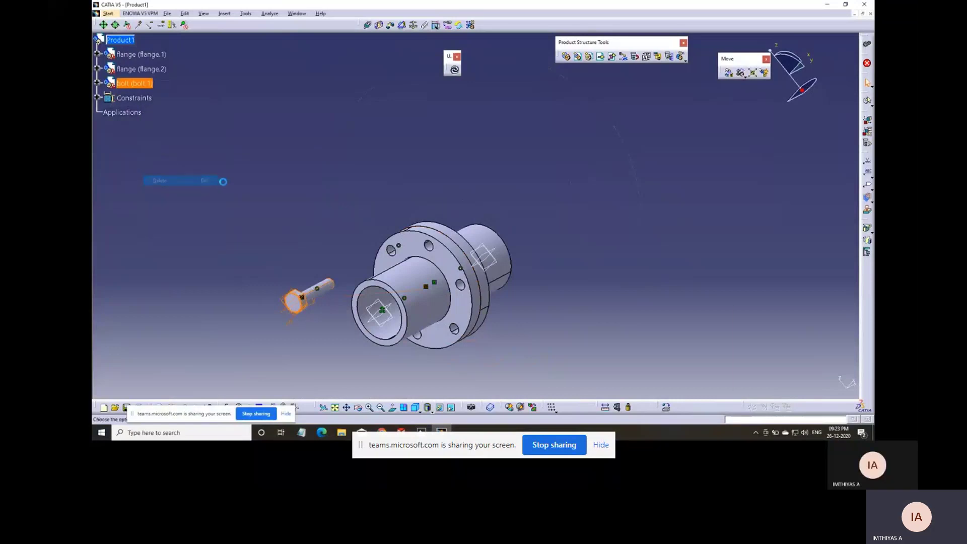
click(808, 387)
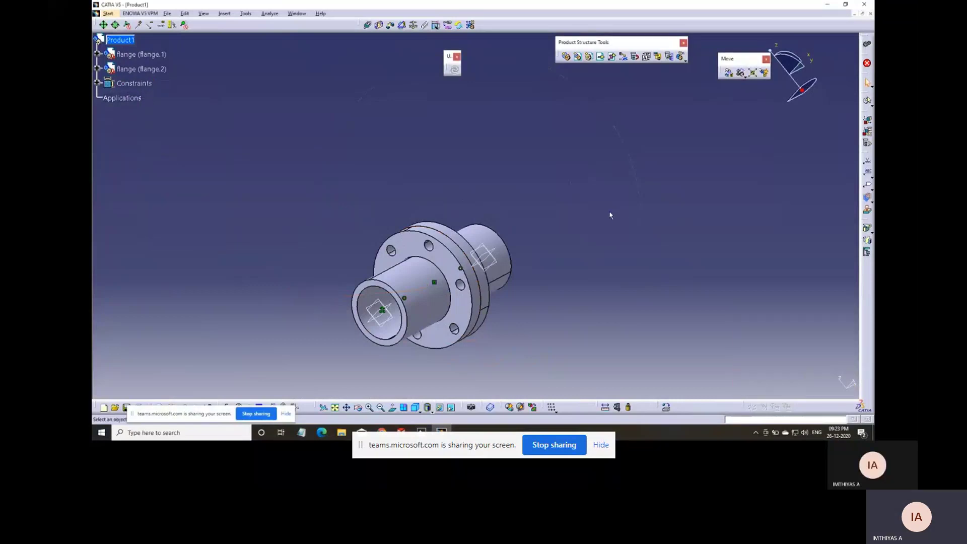
- Insert the nut part into Product1 with positioning and accept its Smart Move placement beside the flanges
middle_drag(609, 215, 525, 172)
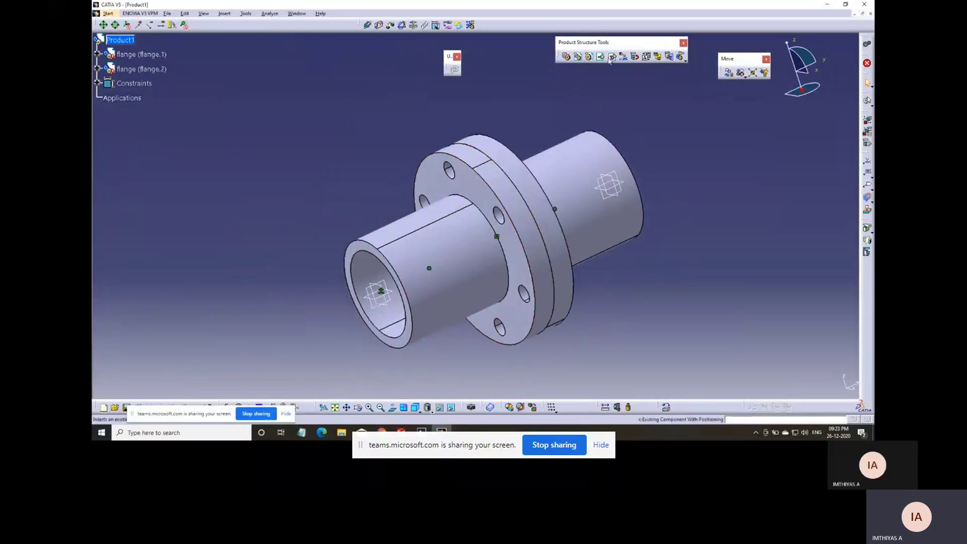
click(134, 42)
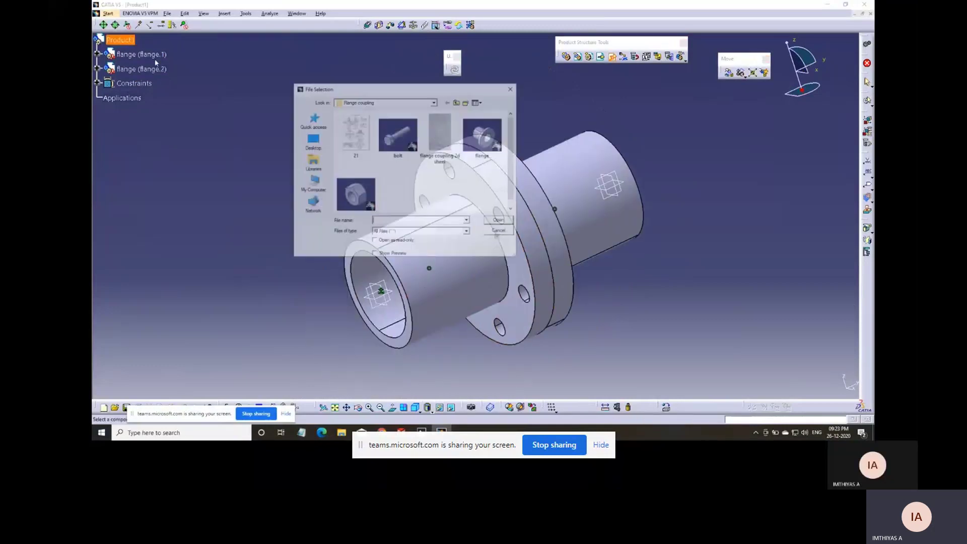
click(358, 195)
click(500, 221)
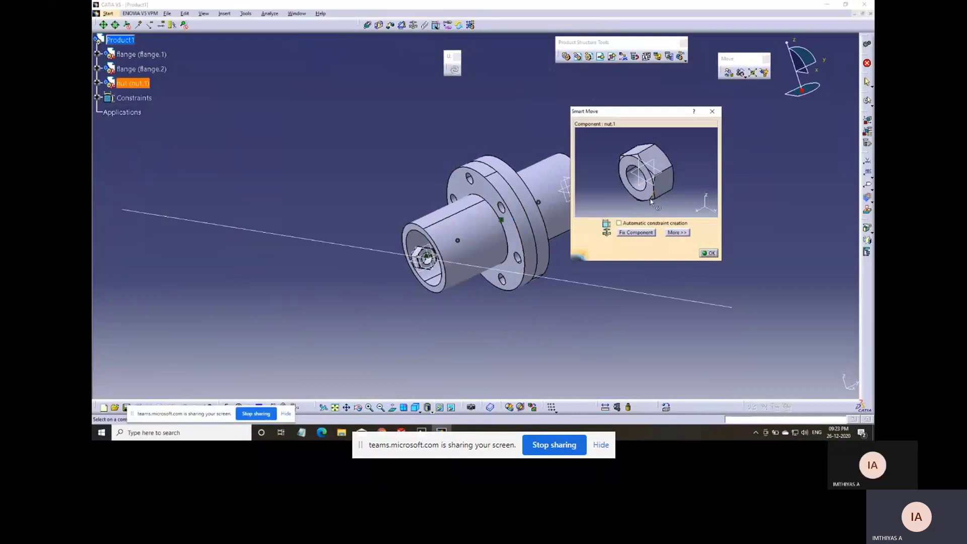
click(710, 254)
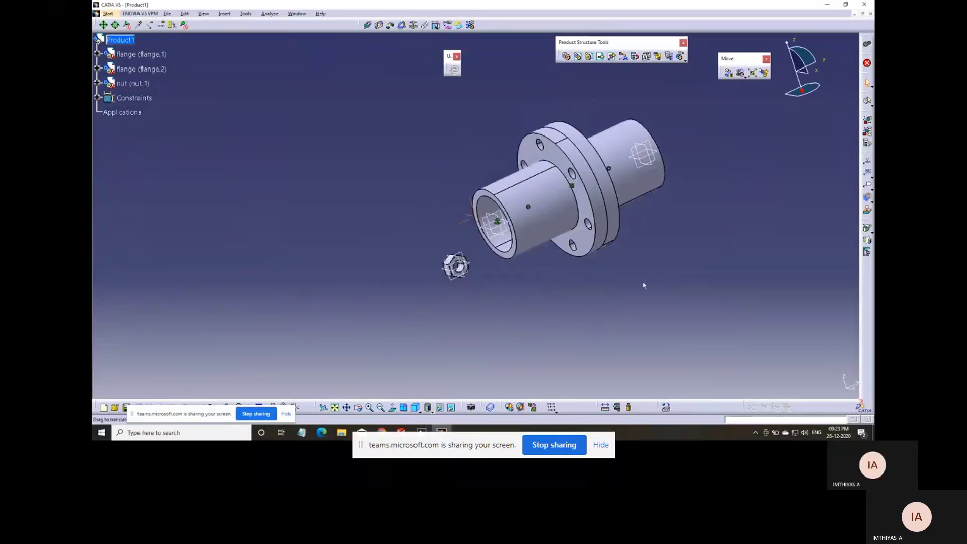
- Snap the nut's axis onto the axis of the first flange's upper bolt hole
ctrl+middle_drag(559, 330, 542, 287)
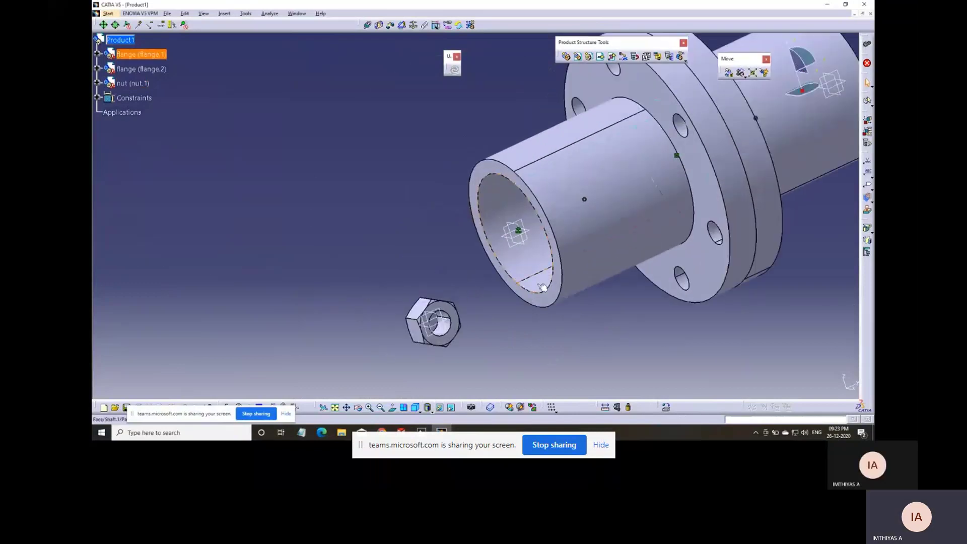
click(740, 74)
click(446, 324)
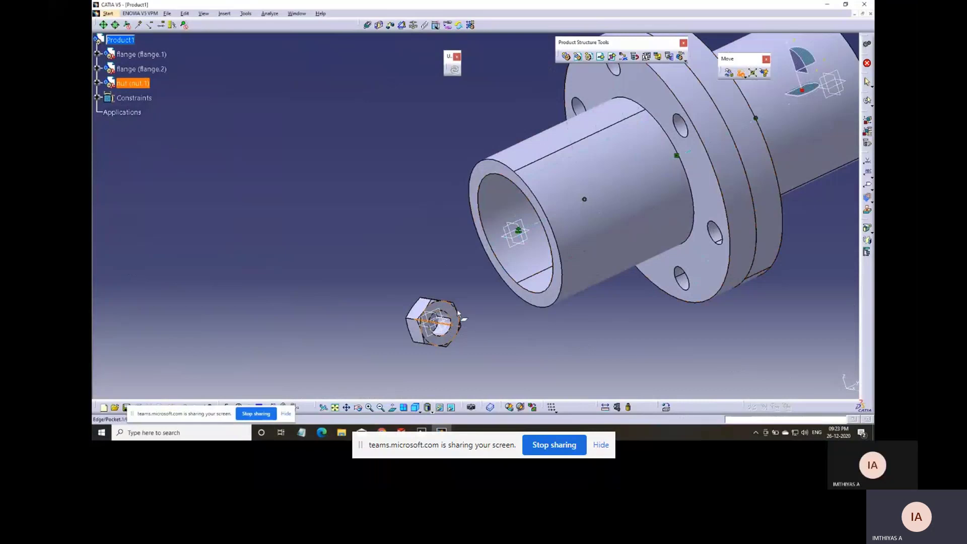
middle_drag(536, 212, 497, 273)
click(576, 126)
click(453, 136)
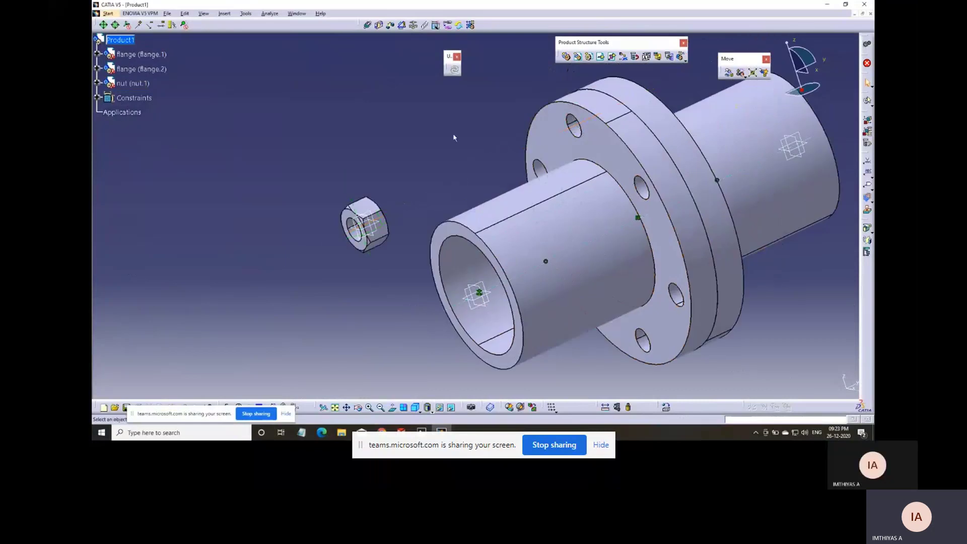
- Constrain the nut's axis coincident with the axis of the first flange's upper bolt hole
mouse_move(489, 127)
middle_down()
mouse_move(524, 106)
mouse_move(412, 89)
middle_up()
click(368, 26)
middle_drag(386, 274, 447, 226)
click(406, 218)
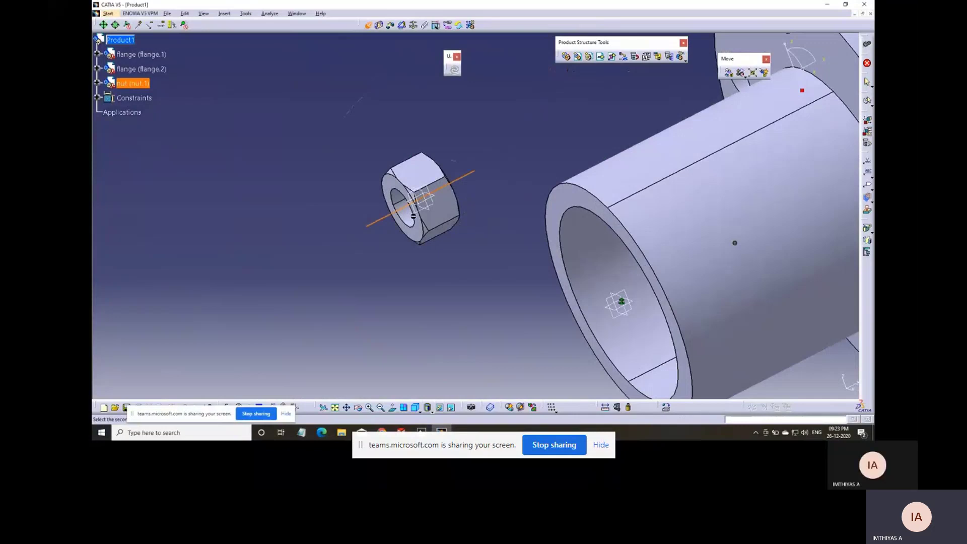
middle_drag(655, 93, 554, 214)
click(682, 135)
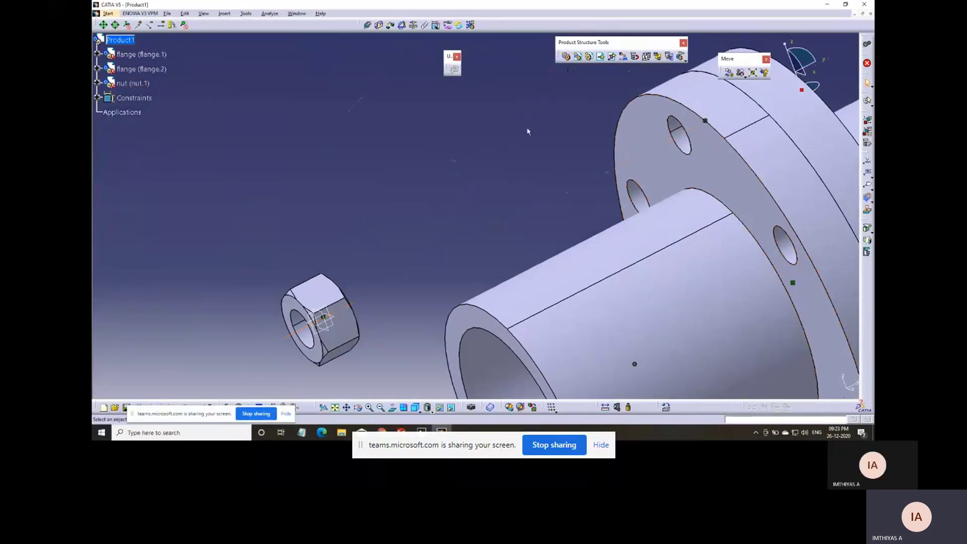
- Add a contact constraint between the nut's flange-facing face and the first flange's hub-side face, and update the assembly
middle_drag(528, 132, 458, 276)
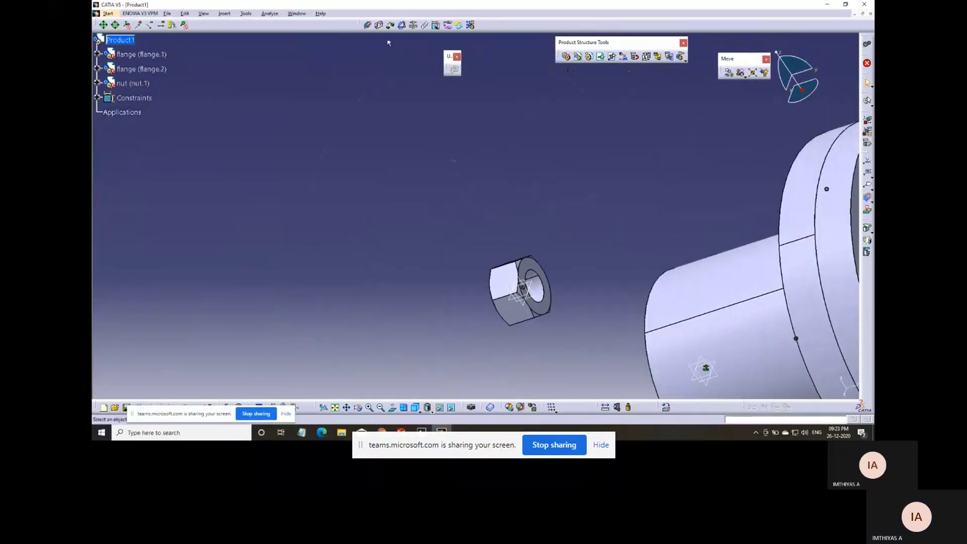
click(529, 264)
middle_drag(529, 265, 604, 247)
click(559, 189)
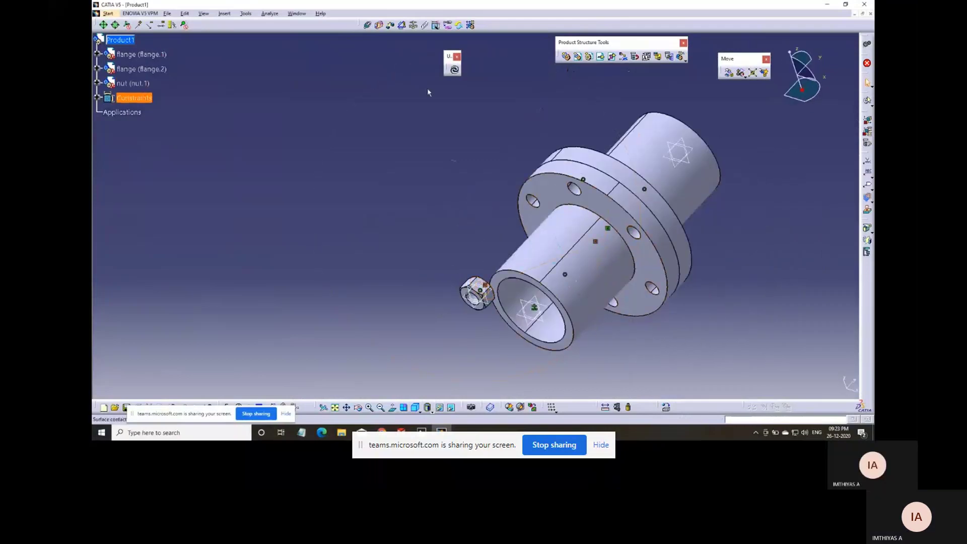
click(454, 70)
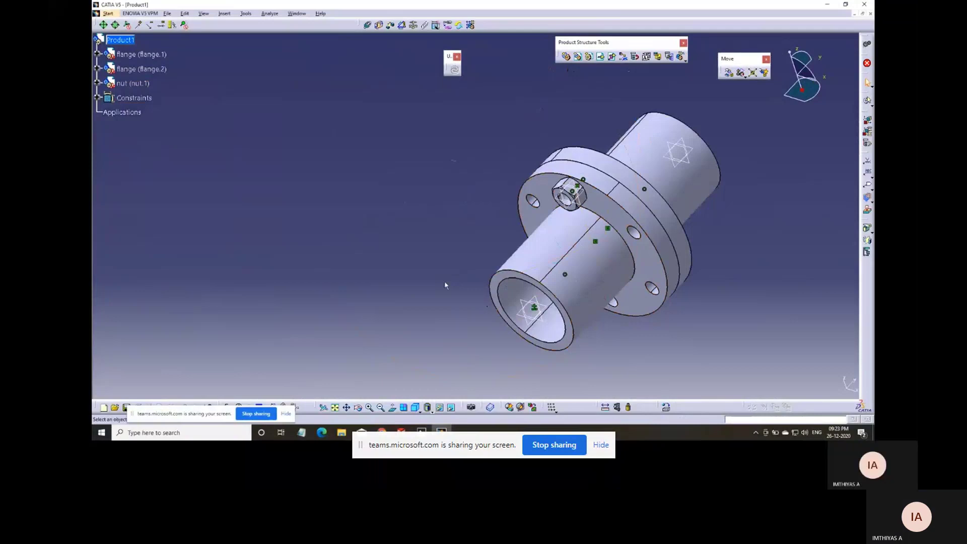
- Instantiate the nut on the first flange's circular hole pattern with Reuse Pattern, re-using the original component as the first instance
middle_drag(444, 280, 518, 263)
middle_drag(486, 297, 437, 222)
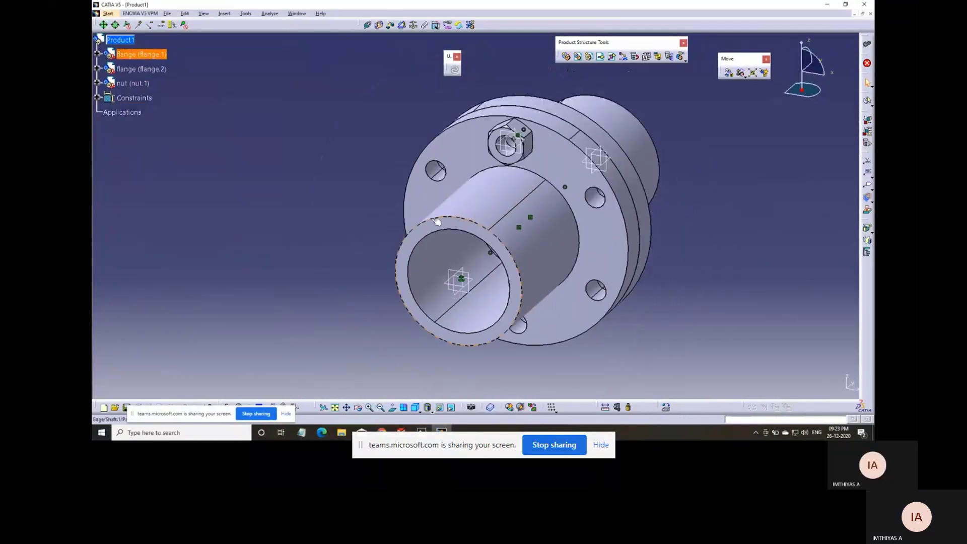
click(136, 84)
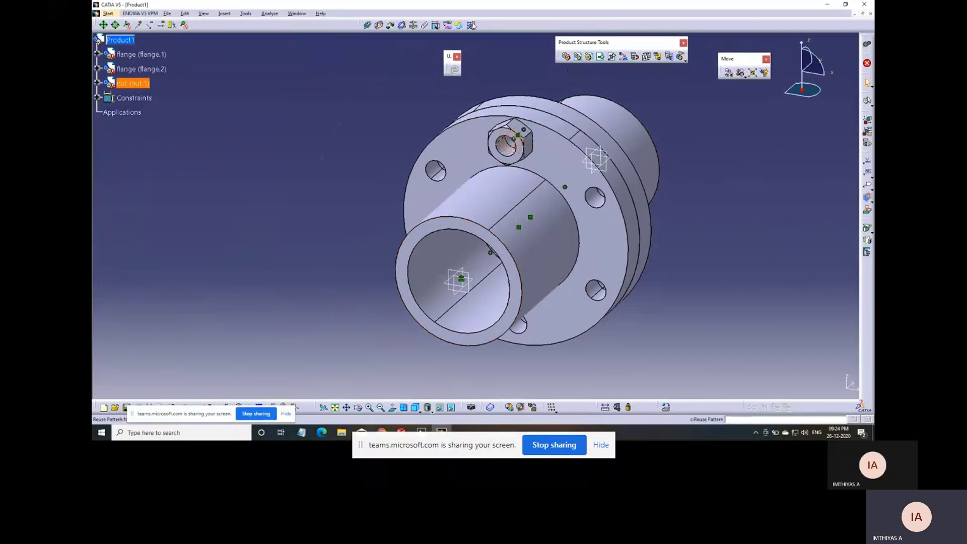
click(598, 199)
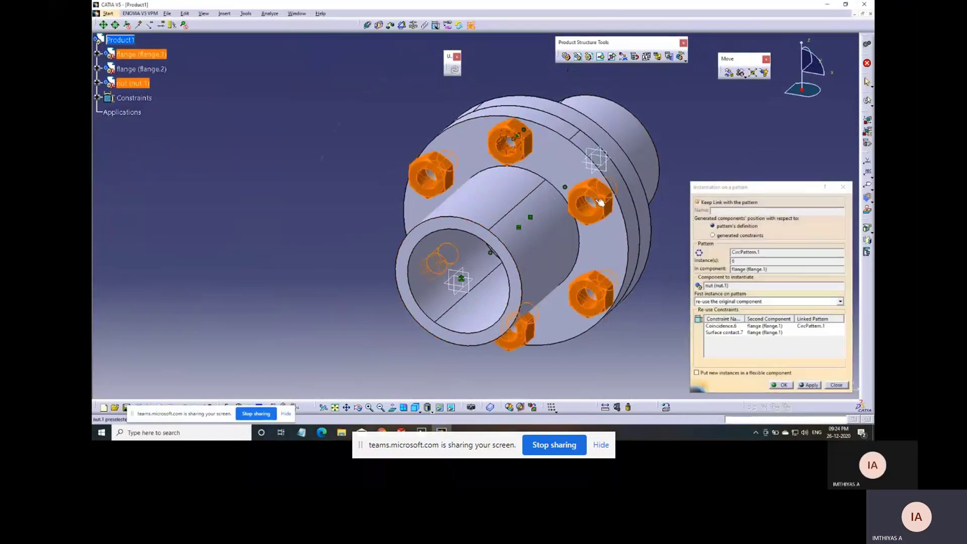
click(780, 385)
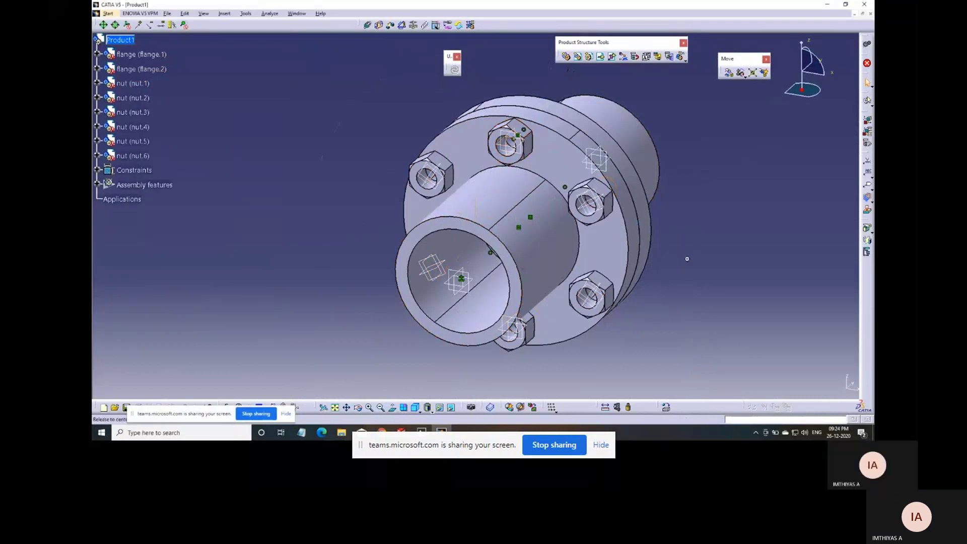
- Insert the bolt part into Product1 with Existing Component With Positioning, accepting Smart Move without automatic constraint creation
ctrl+middle_drag(687, 260, 504, 221)
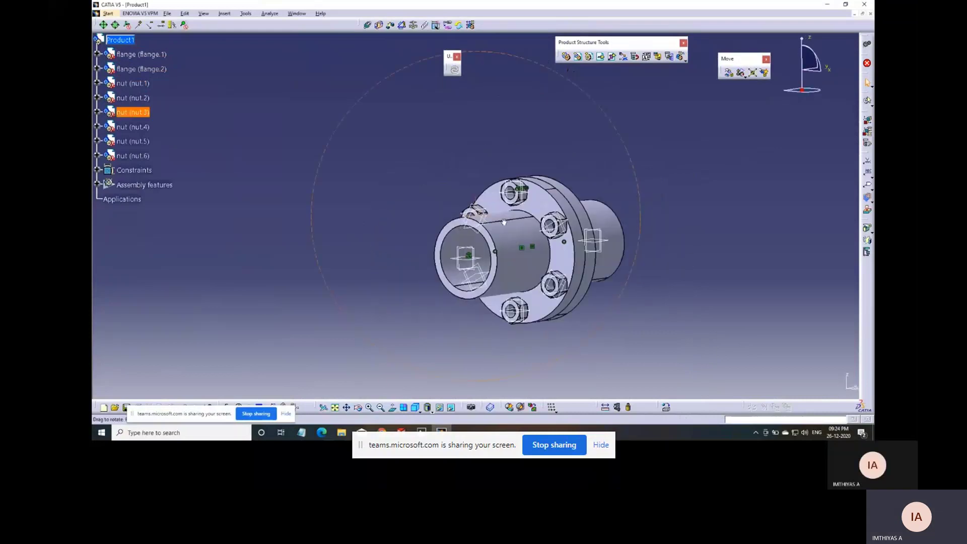
ctrl+middle_drag(564, 255, 601, 57)
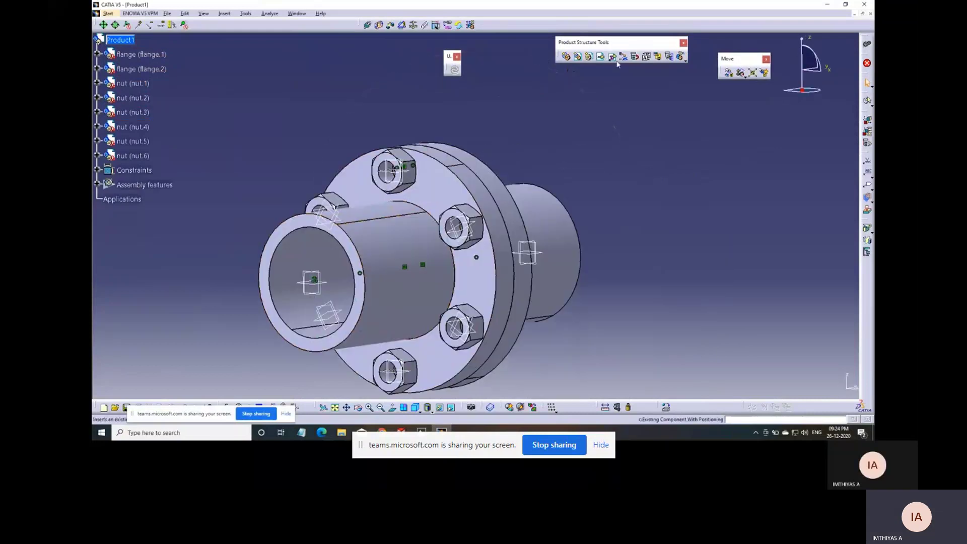
click(122, 40)
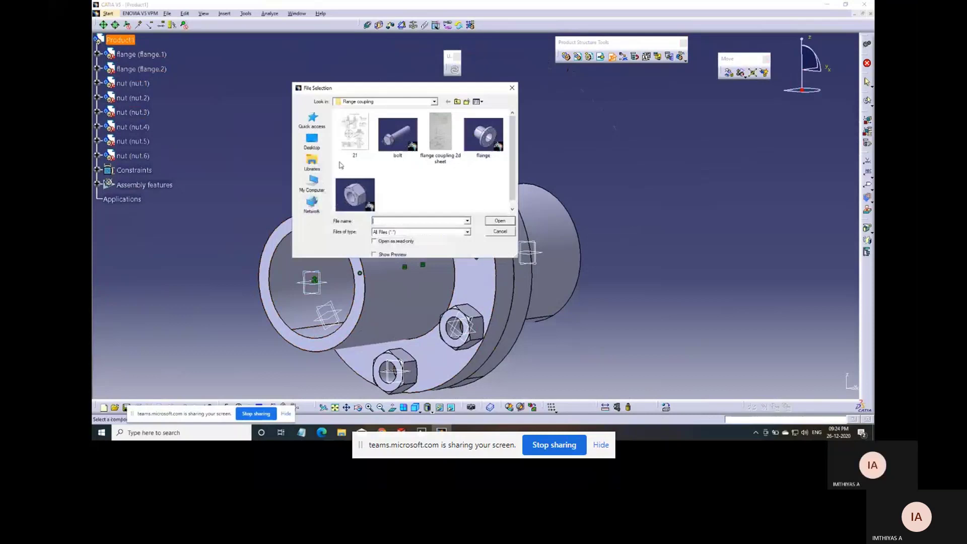
click(400, 140)
click(500, 221)
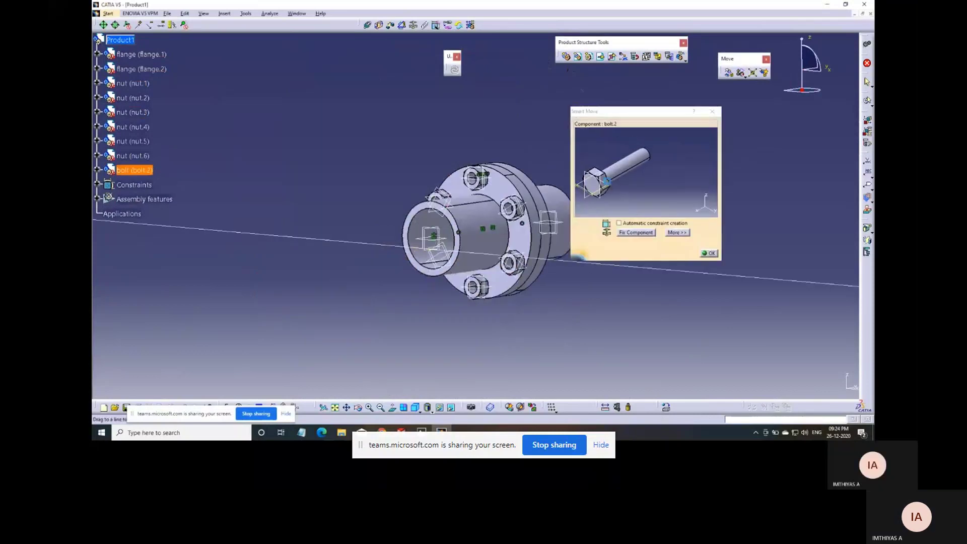
middle_drag(466, 258, 325, 308)
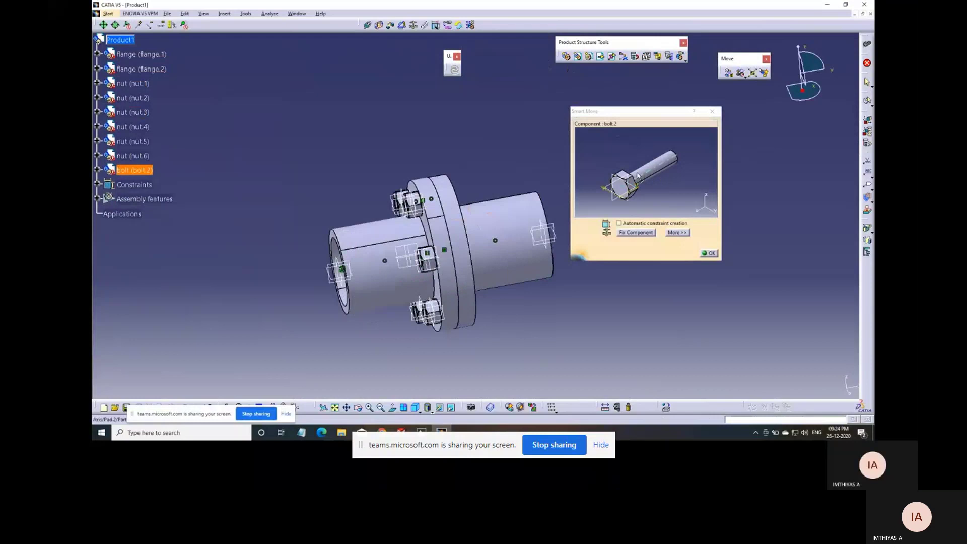
mouse_move(640, 177)
middle_down()
mouse_move(615, 151)
mouse_move(648, 173)
mouse_move(640, 176)
middle_up()
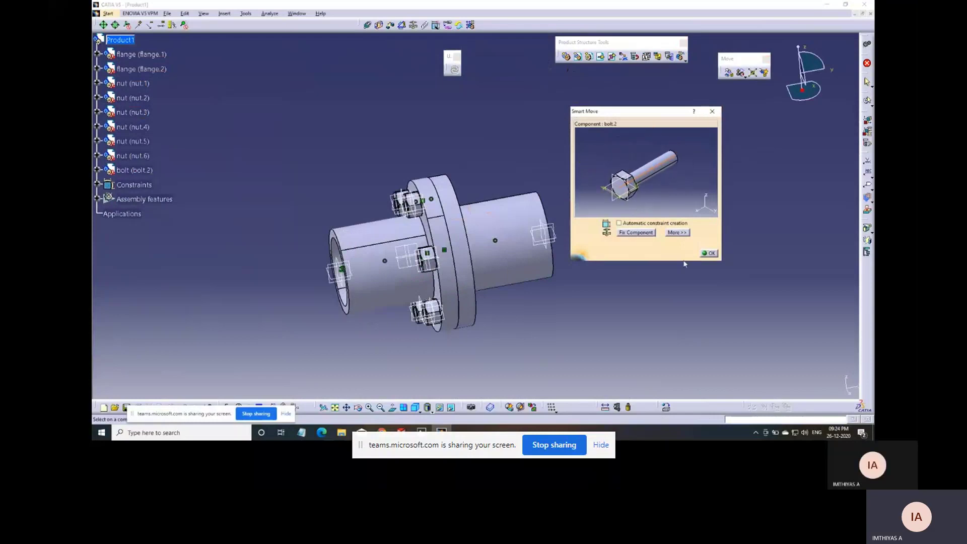
click(709, 253)
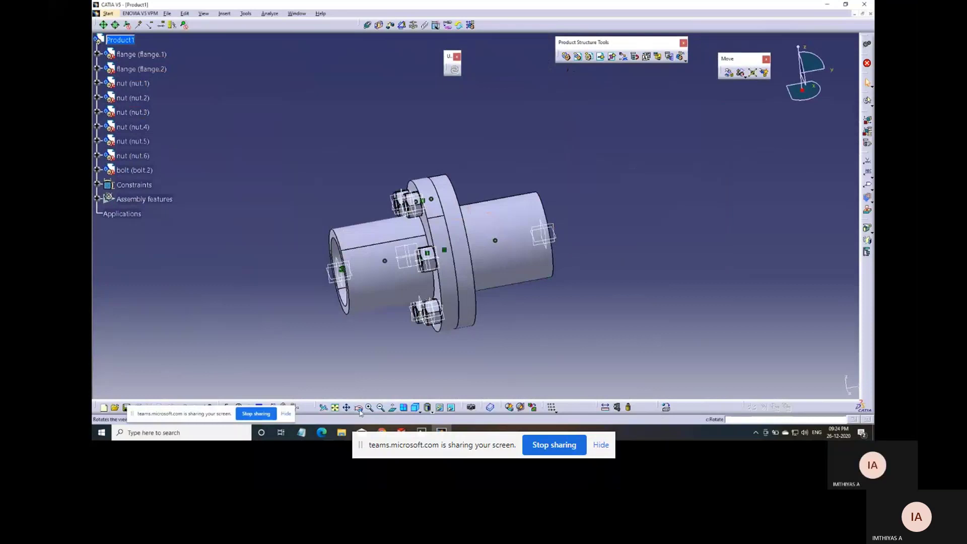
- Bring the inserted bolt close to the flange coupling with Manipulation, finishing with a move along the Z axis
click(335, 407)
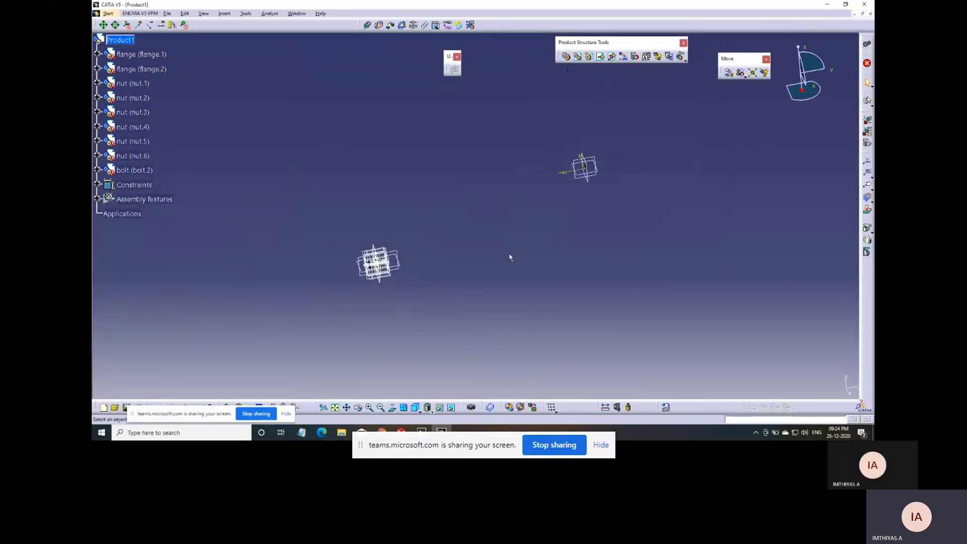
ctrl+middle_drag(595, 180, 613, 208)
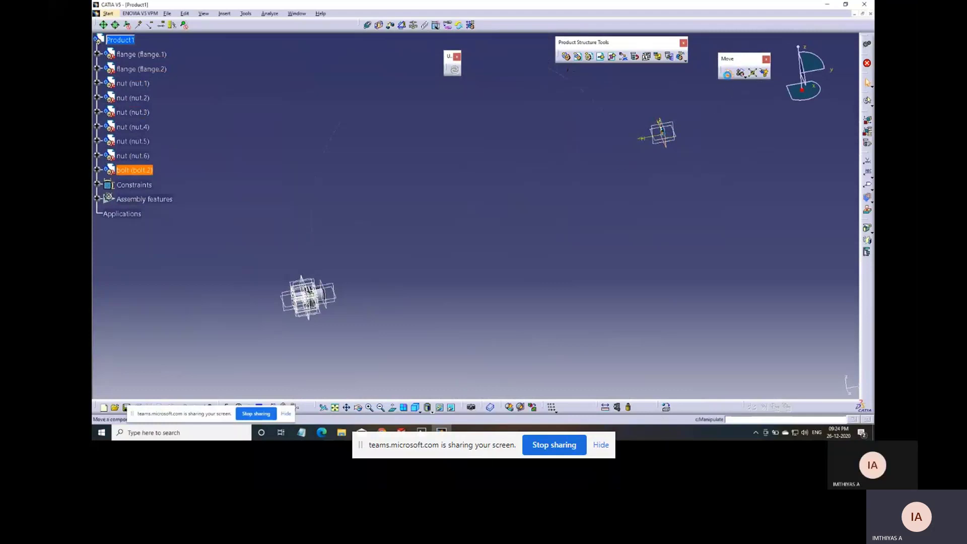
click(728, 72)
drag(615, 176, 333, 302)
middle_drag(339, 316, 463, 228)
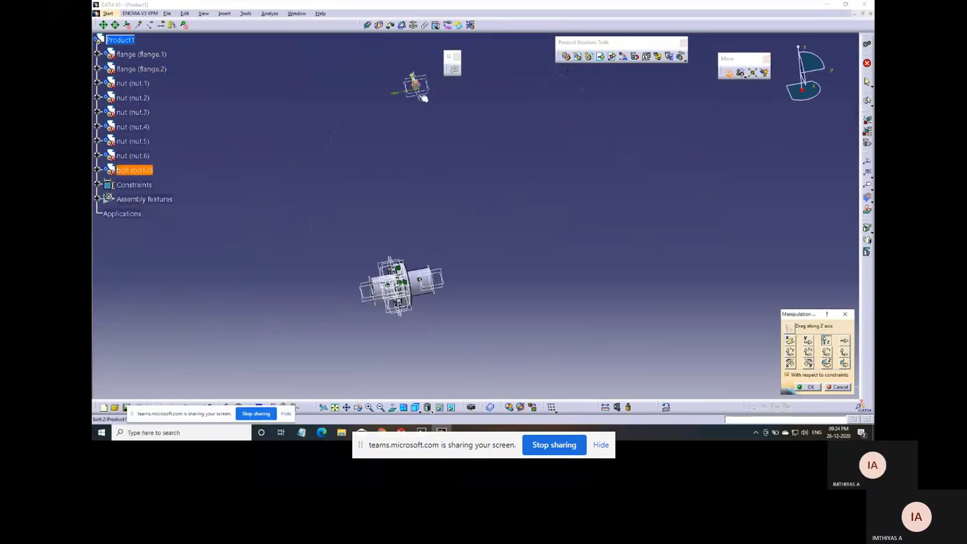
drag(422, 96, 462, 263)
click(812, 387)
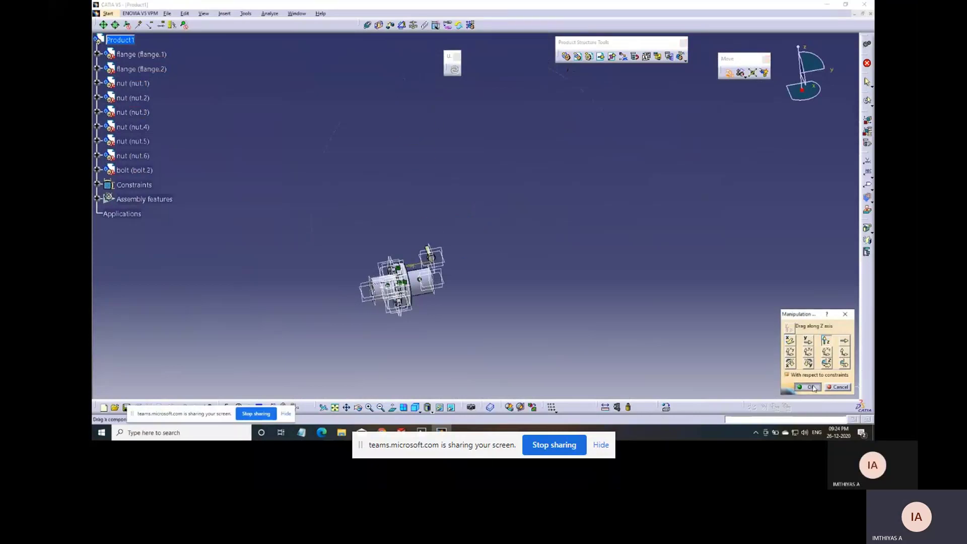
middle_drag(468, 327, 604, 202)
middle_drag(571, 306, 485, 330)
ctrl+middle_drag(564, 325, 579, 274)
middle_drag(594, 282, 543, 308)
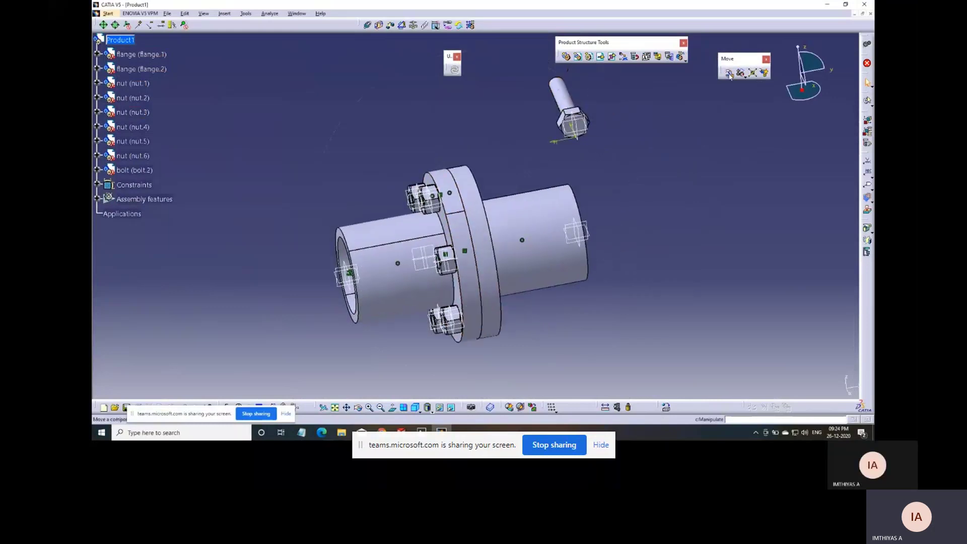
click(755, 81)
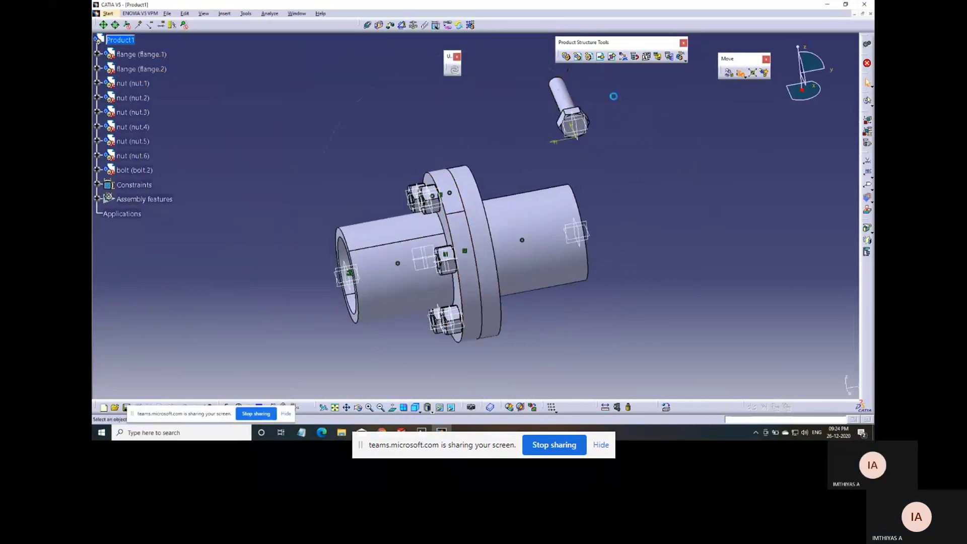
ctrl+middle_drag(510, 199, 600, 290)
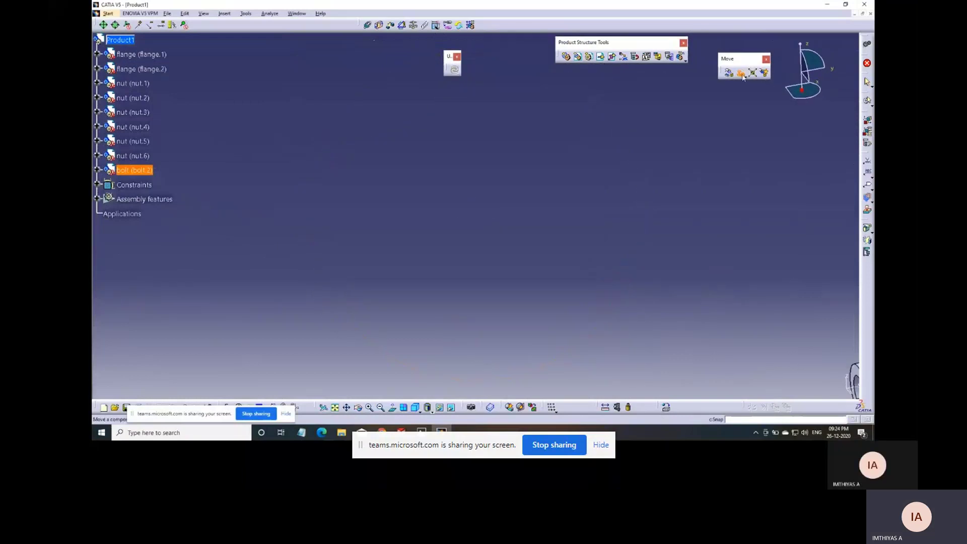
click(336, 408)
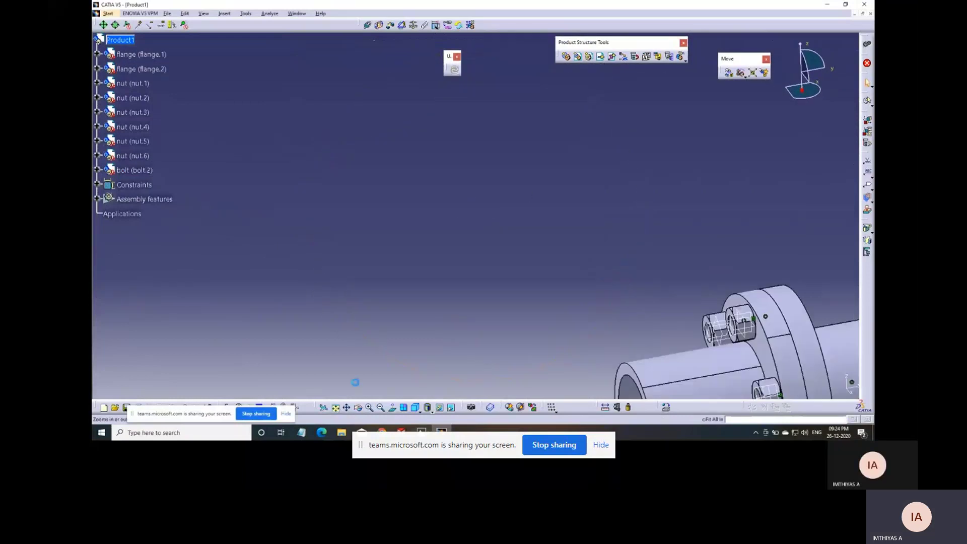
ctrl+middle_drag(539, 261, 615, 216)
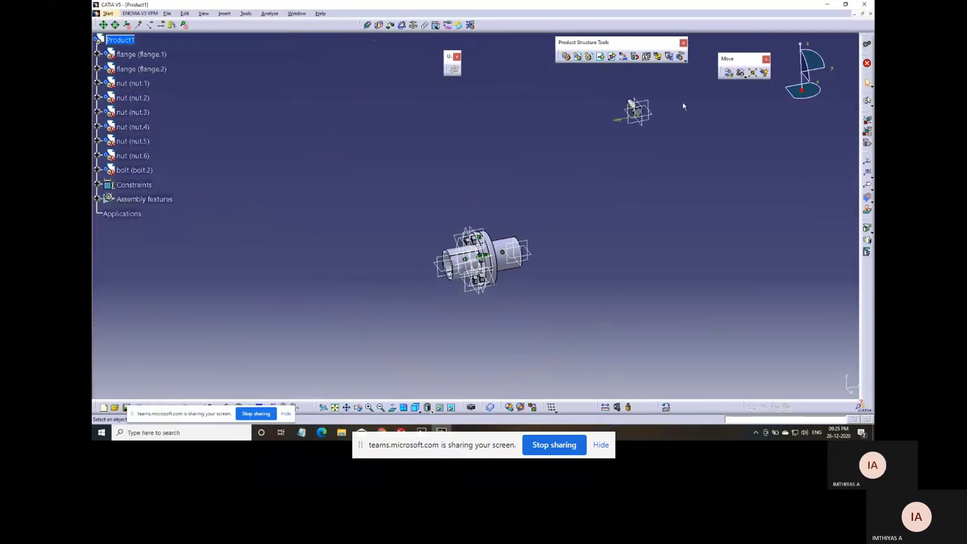
- Move the bolt along the Y and Z axes with Manipulation to just above the flange coupling
click(730, 73)
click(808, 341)
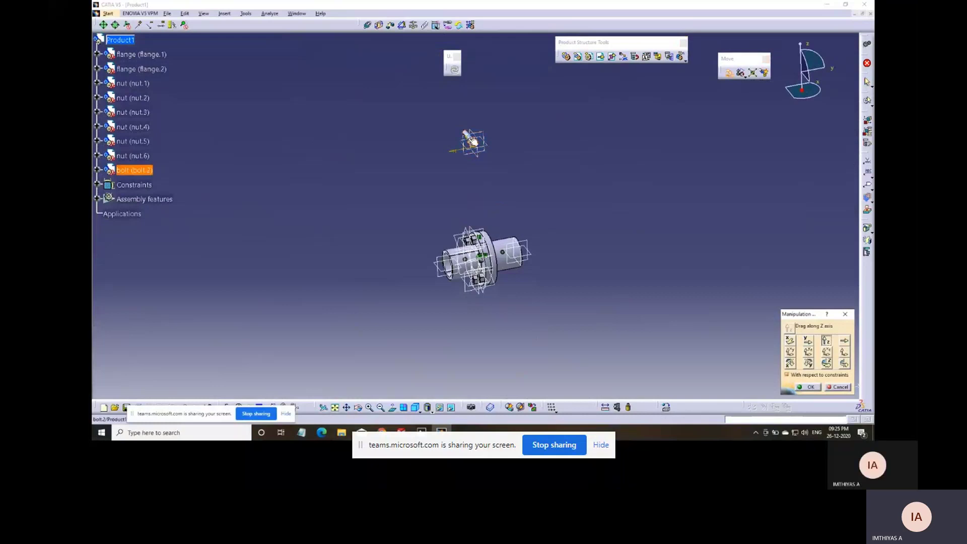
drag(471, 142, 472, 215)
click(811, 389)
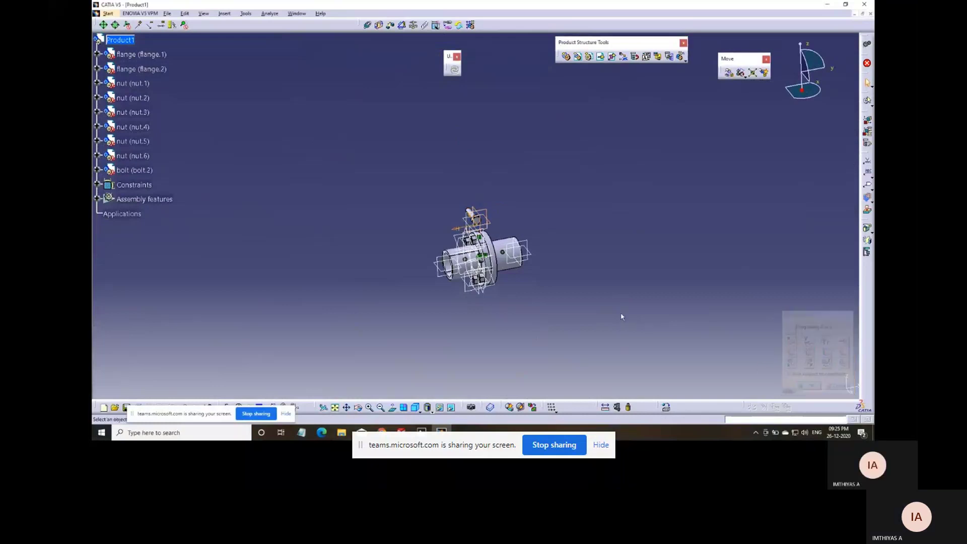
- Snap the bolt's axis onto the axis of the first nut on the flange
middle_drag(481, 322, 549, 263)
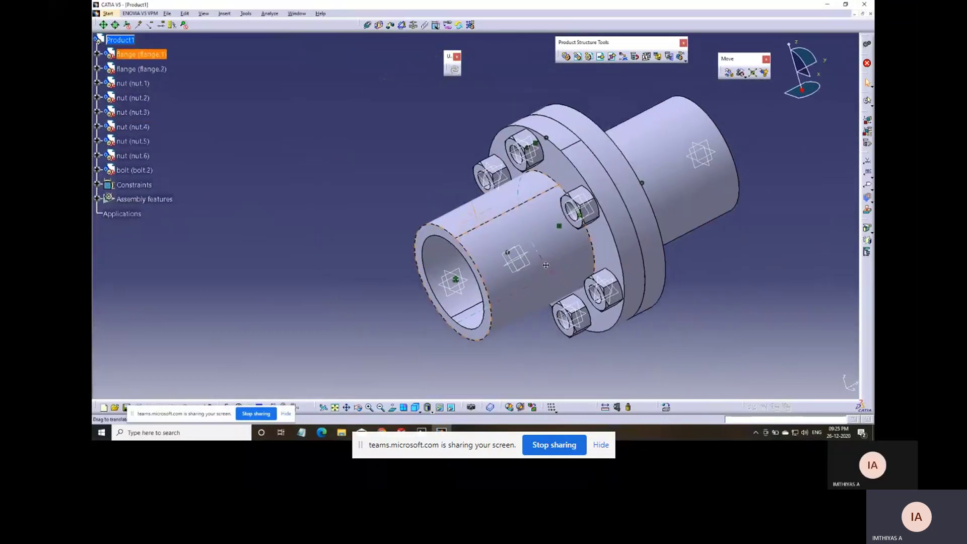
middle_drag(684, 153, 613, 268)
middle_drag(594, 213, 643, 251)
click(730, 75)
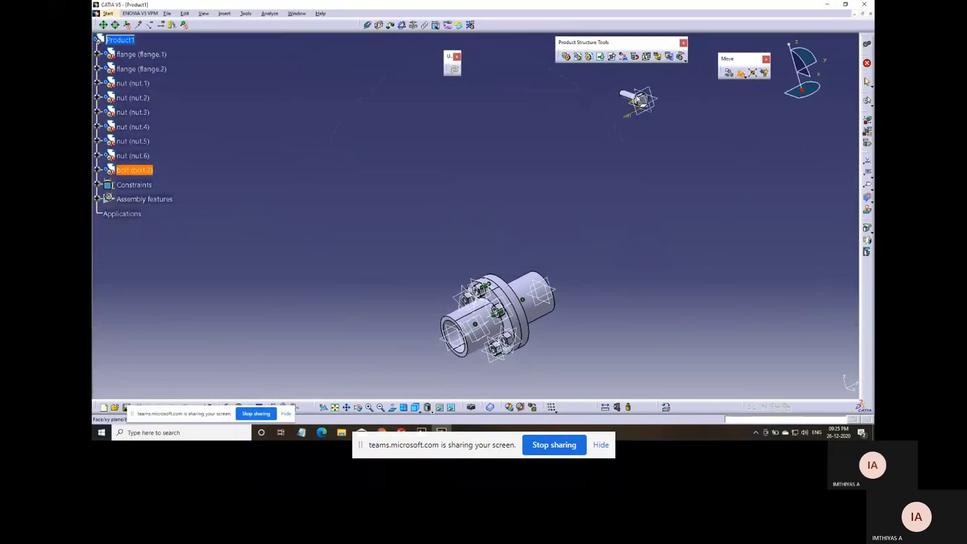
middle_drag(629, 97, 685, 110)
middle_drag(599, 301, 579, 201)
click(831, 220)
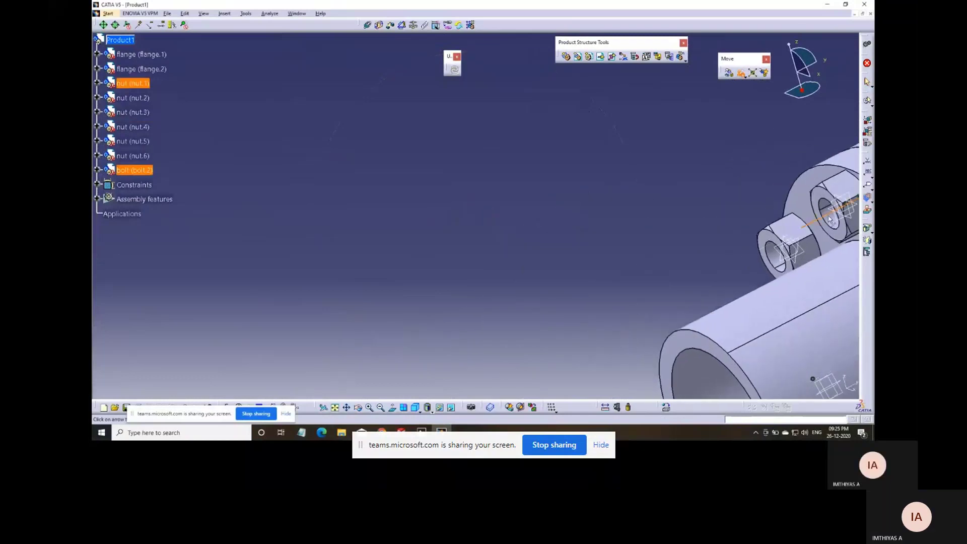
middle_drag(832, 220, 696, 324)
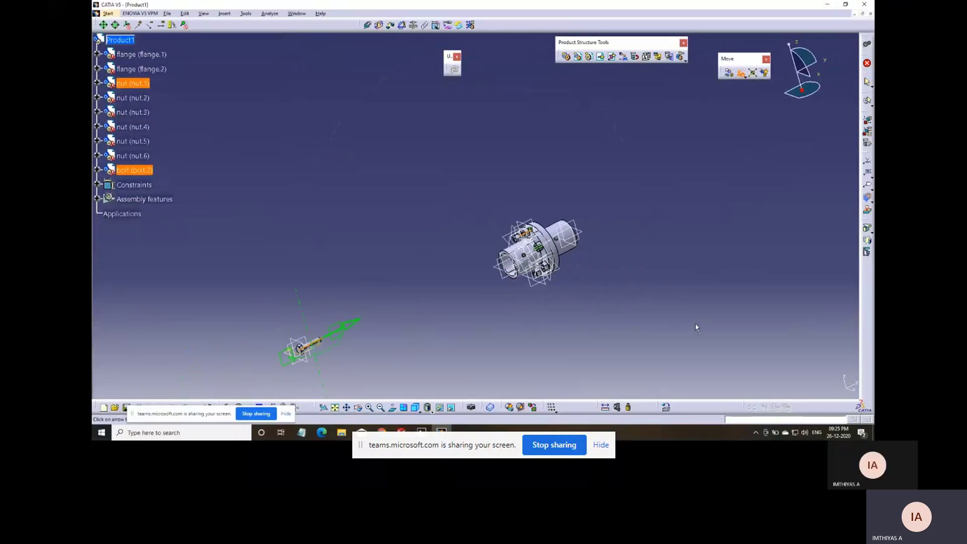
middle_drag(483, 337, 533, 256)
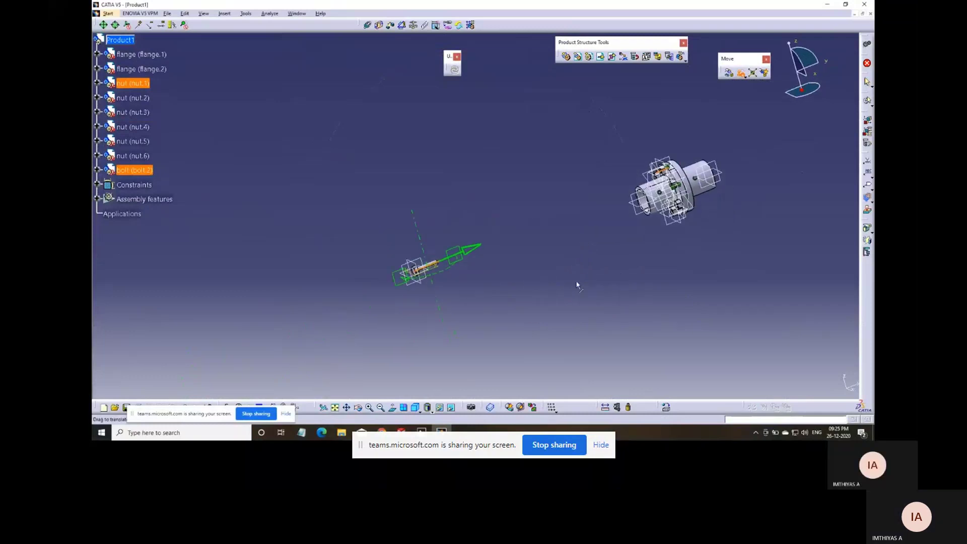
click(576, 283)
- Move the bolt along the Y axis with Manipulation until it lies beside the first flange's hub, in front of the nuts
click(729, 74)
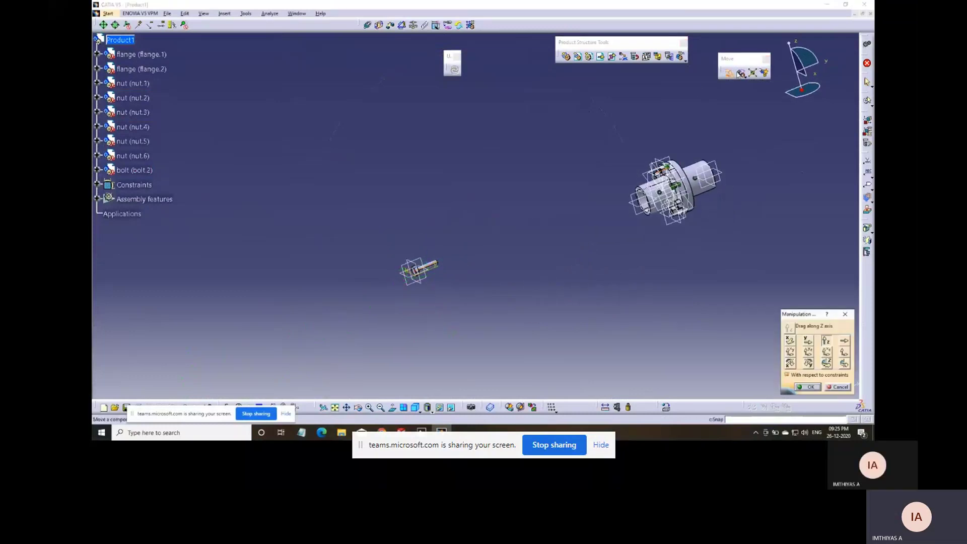
click(808, 341)
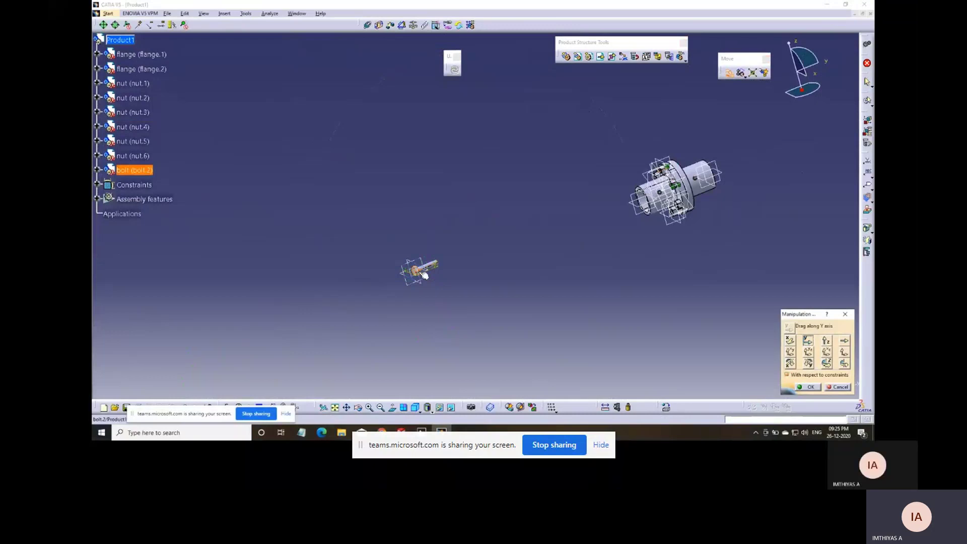
drag(492, 254, 637, 211)
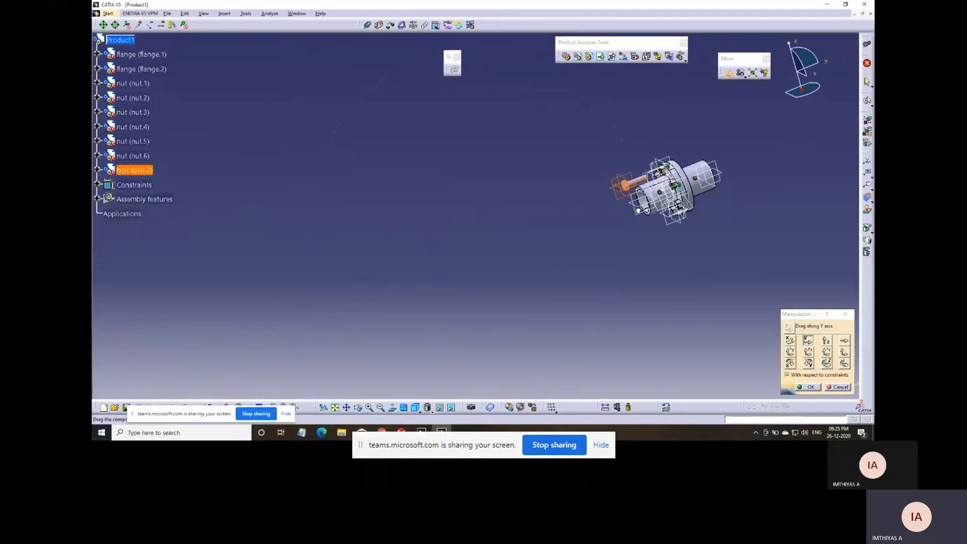
click(806, 388)
- Add a coincidence constraint between the bolt shank's axis and the first nut's hole axis
middle_drag(699, 261, 554, 244)
middle_drag(606, 303, 457, 216)
ctrl+middle_drag(569, 310, 494, 272)
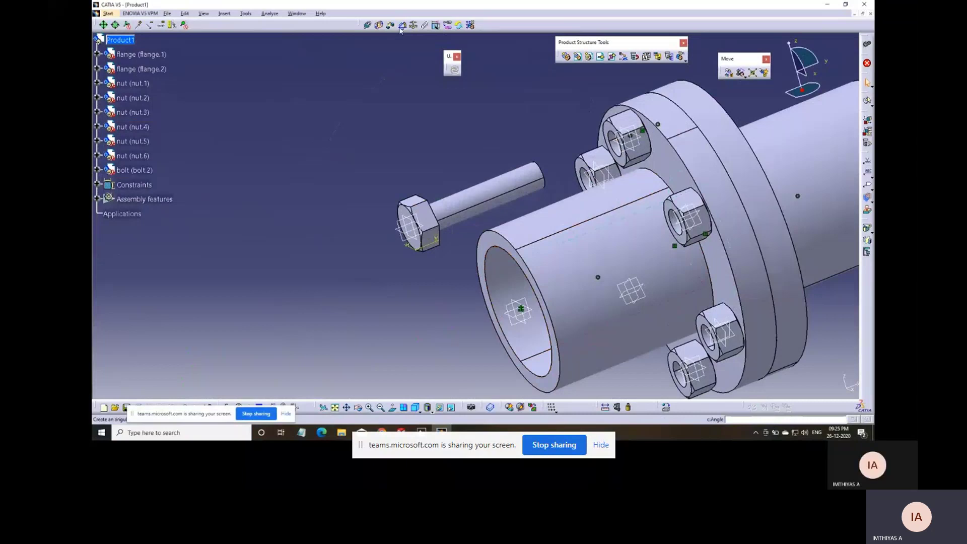
click(369, 26)
click(503, 193)
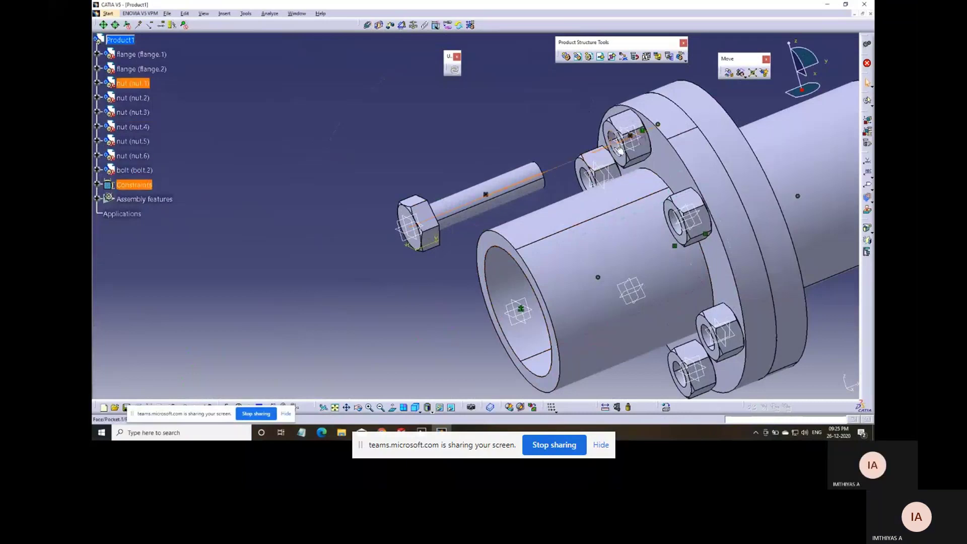
- Try to add a contact constraint between the shank-side face of the bolt head and the first nut's outer face
click(379, 25)
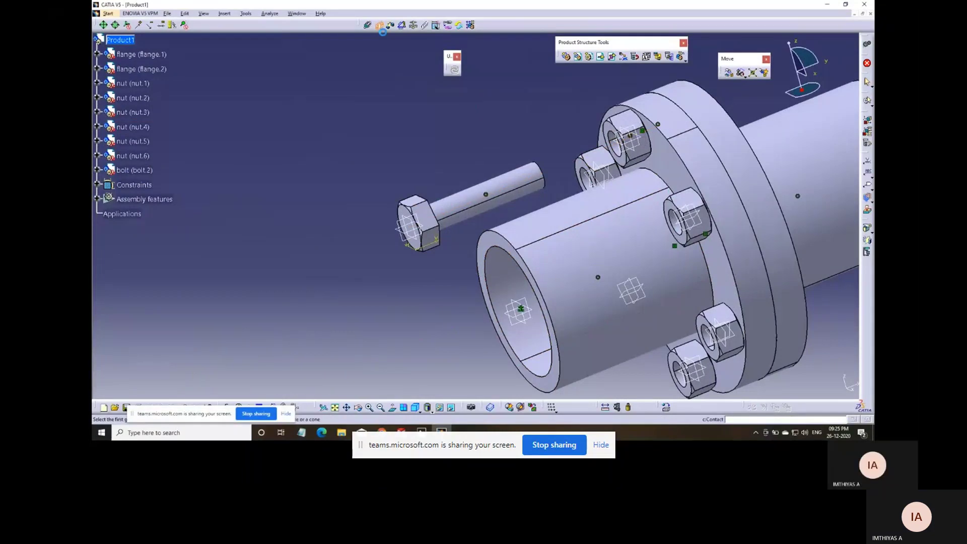
click(335, 406)
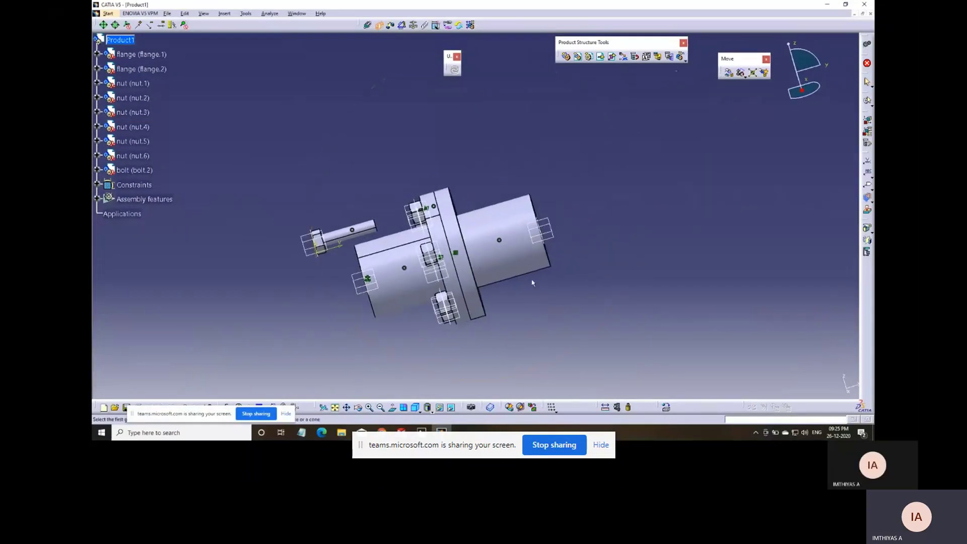
middle_drag(532, 283, 458, 257)
click(234, 93)
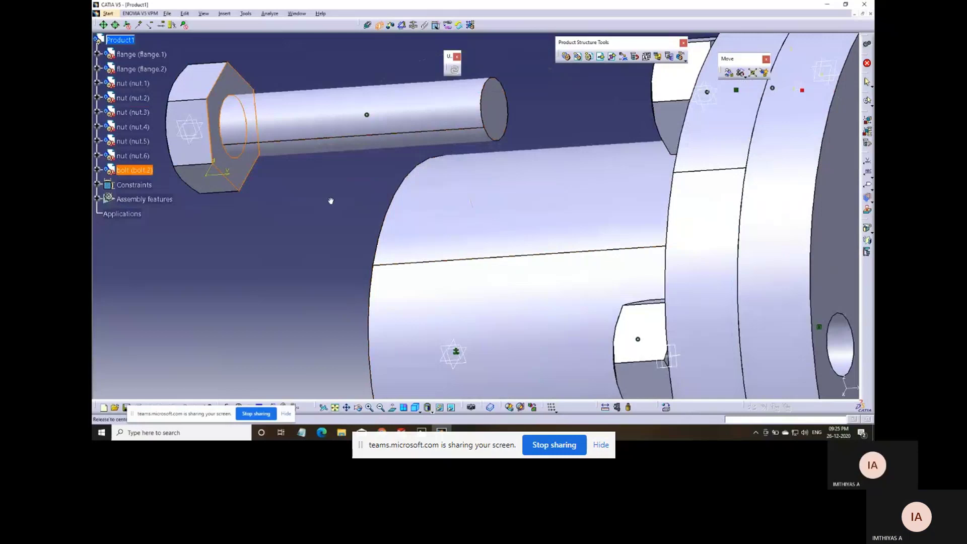
ctrl+middle_drag(331, 201, 365, 262)
middle_drag(452, 245, 548, 209)
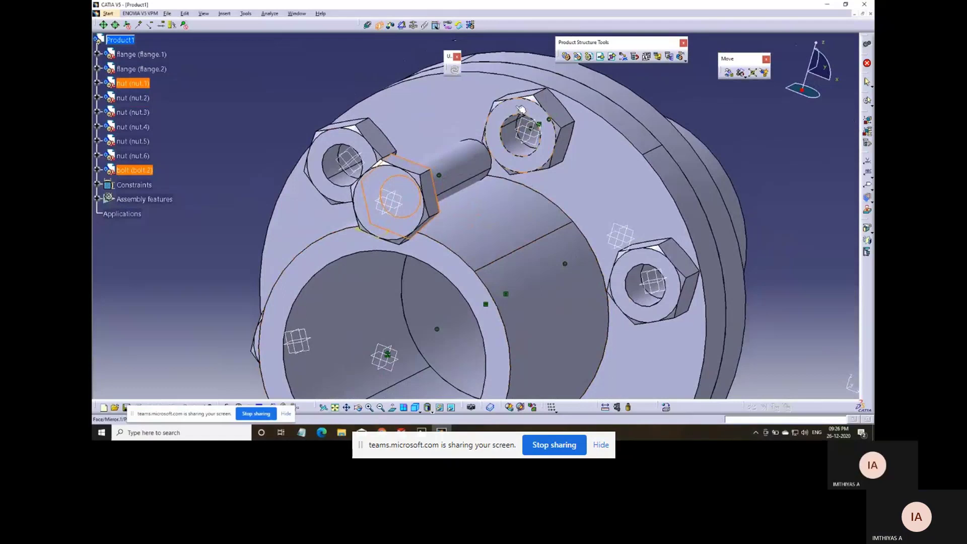
middle_drag(521, 109, 416, 254)
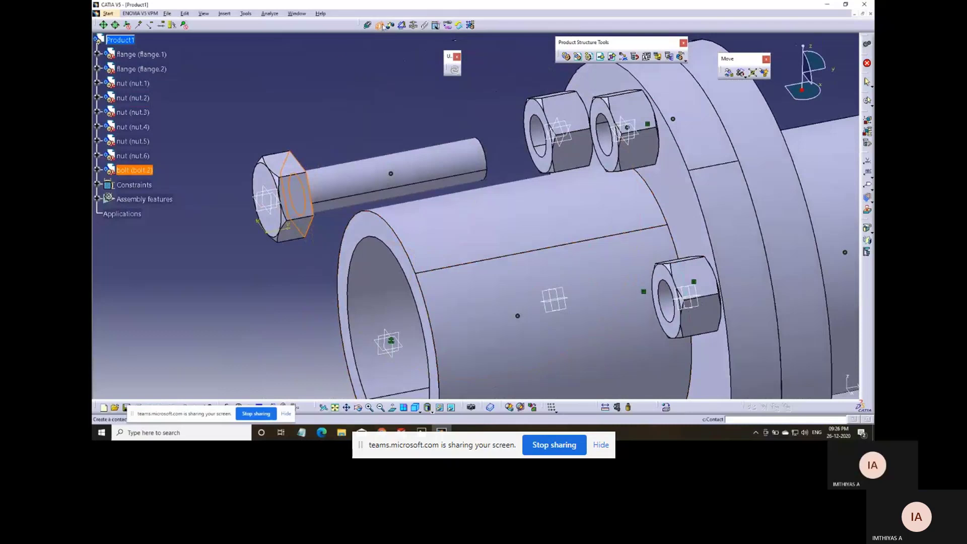
- Undo the coincidence constraint between the bolt and the first nut
key(ctrl+z)
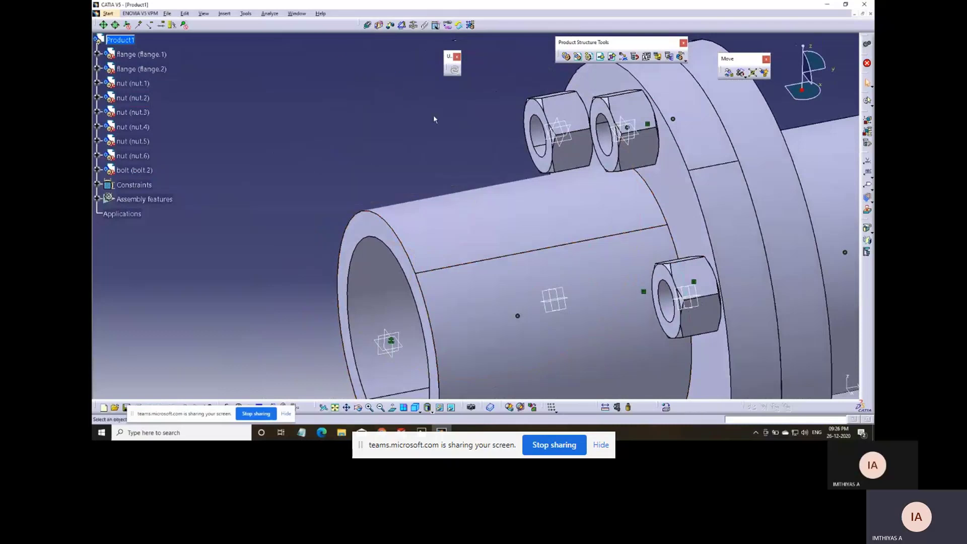
key(ctrl+z)
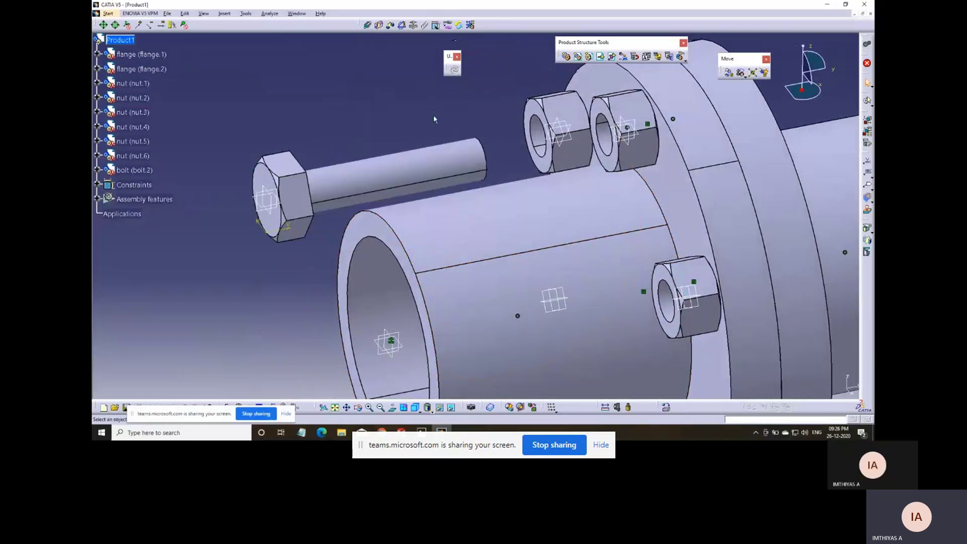
- Snap the bolt's axis to the first nut's hole axis in reversed direction, and move the bolt along Y to beside the second flange's hub
click(421, 170)
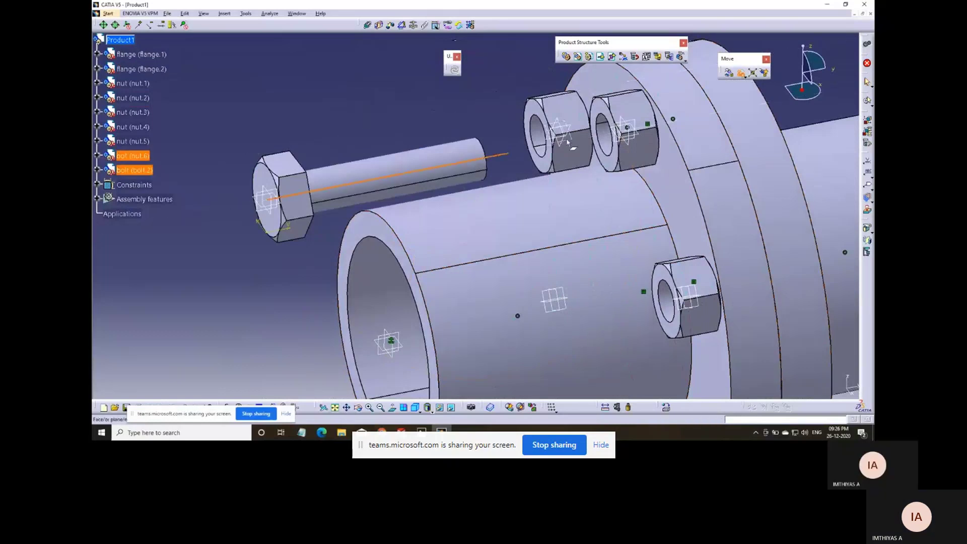
click(459, 169)
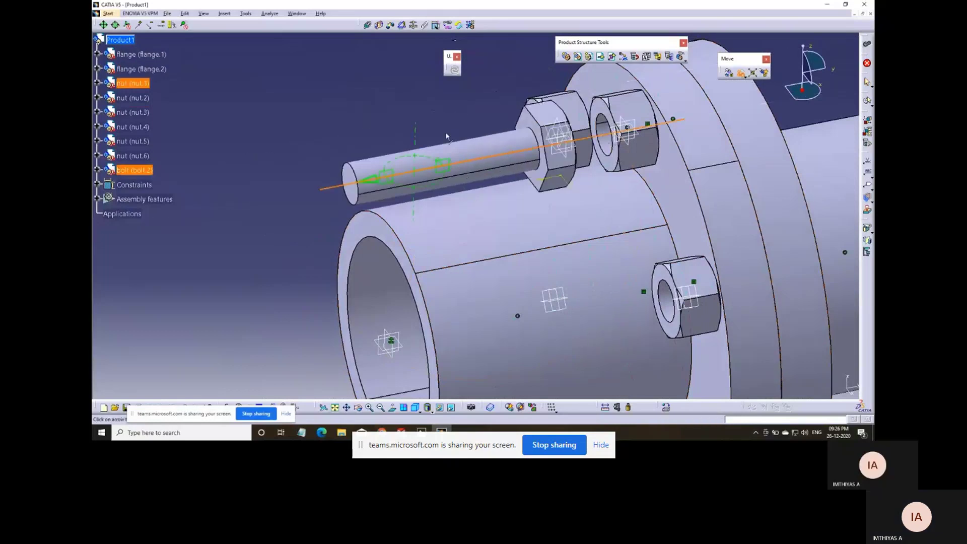
click(728, 74)
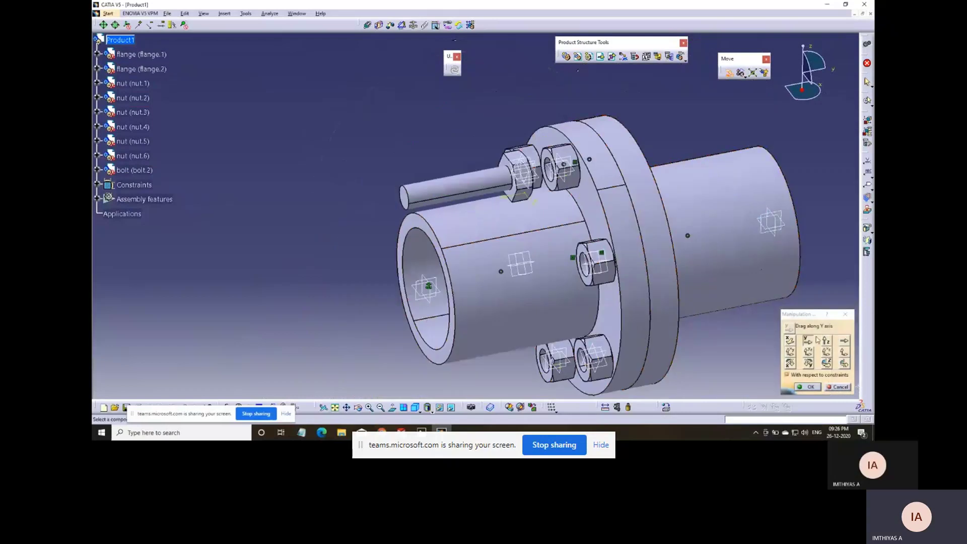
drag(479, 180, 748, 129)
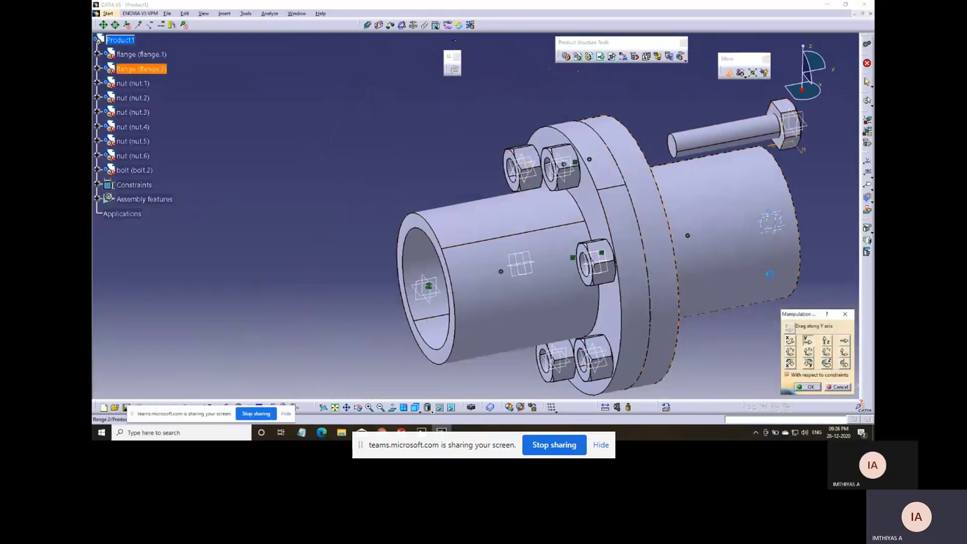
click(814, 388)
- Add a contact constraint between the bolt head's shank-side face and the second flange's outer face, and update the assembly
middle_drag(667, 210, 469, 130)
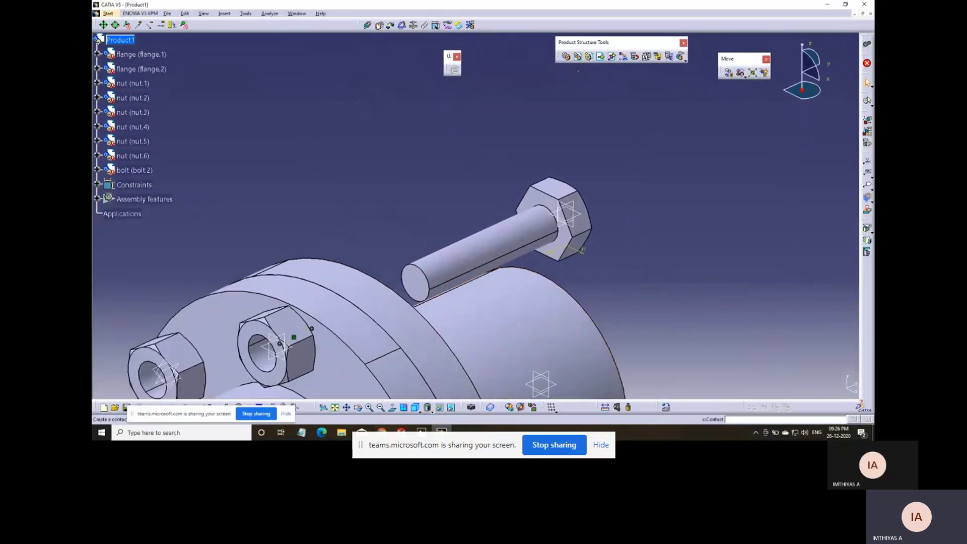
middle_drag(532, 201, 324, 279)
click(489, 207)
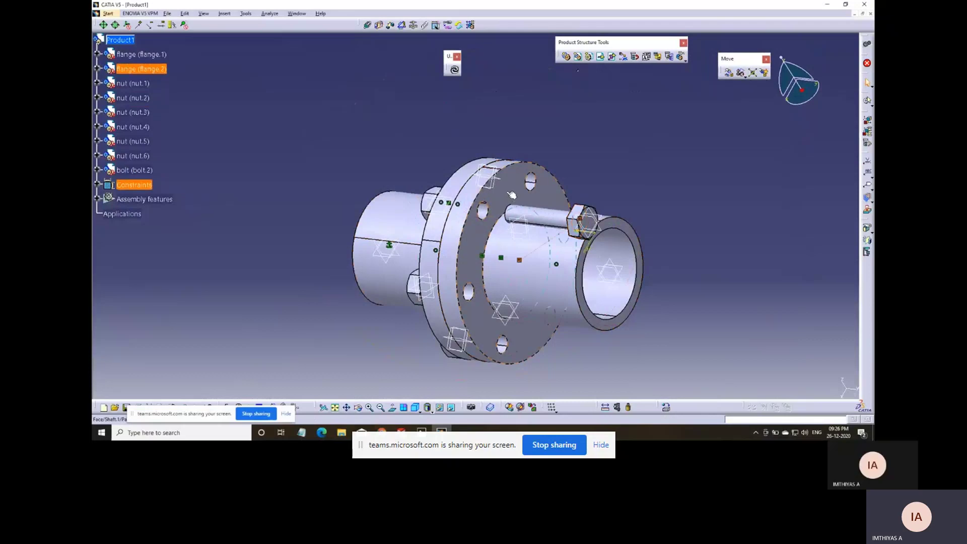
click(460, 70)
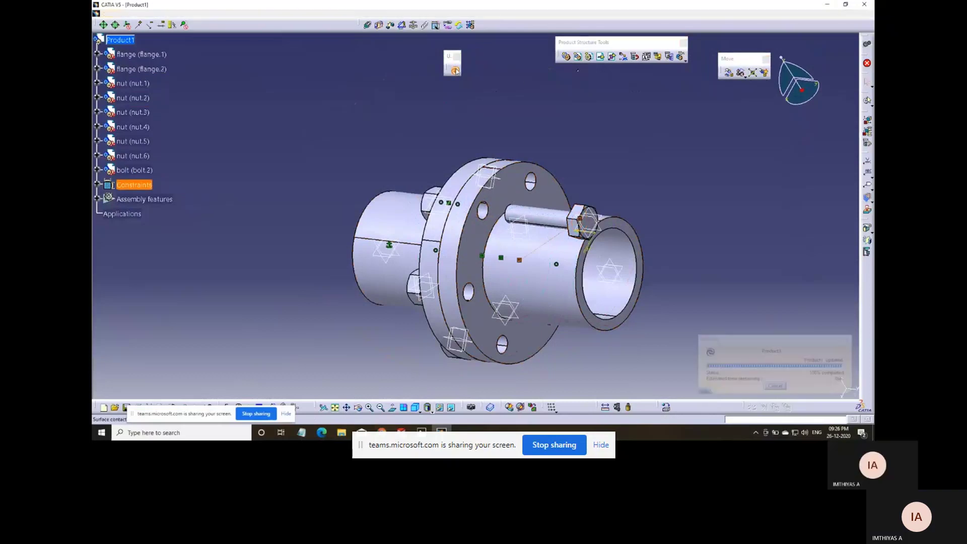
- Instantiate the bolt on the second flange's circular hole pattern, following the pattern's definition and re-using the original component as first instance
middle_drag(405, 164, 432, 272)
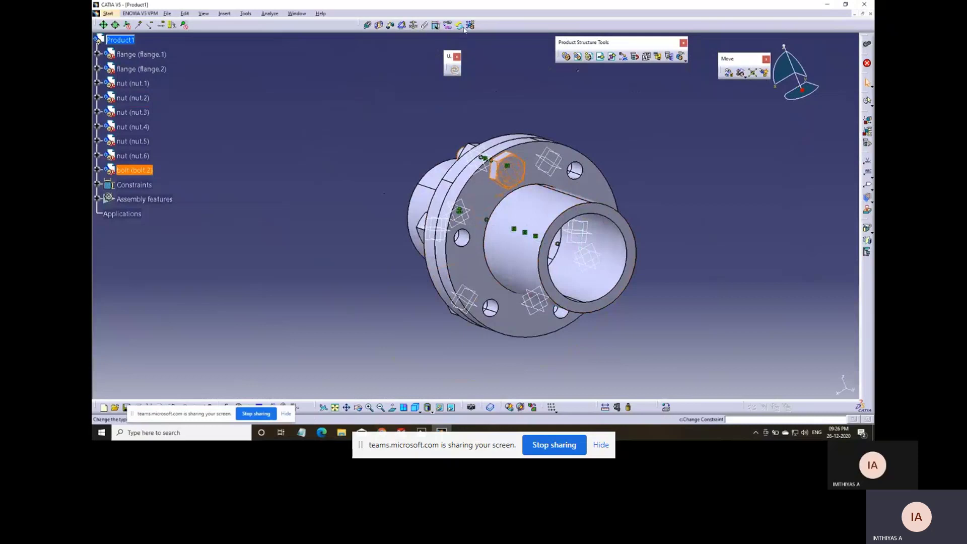
click(578, 174)
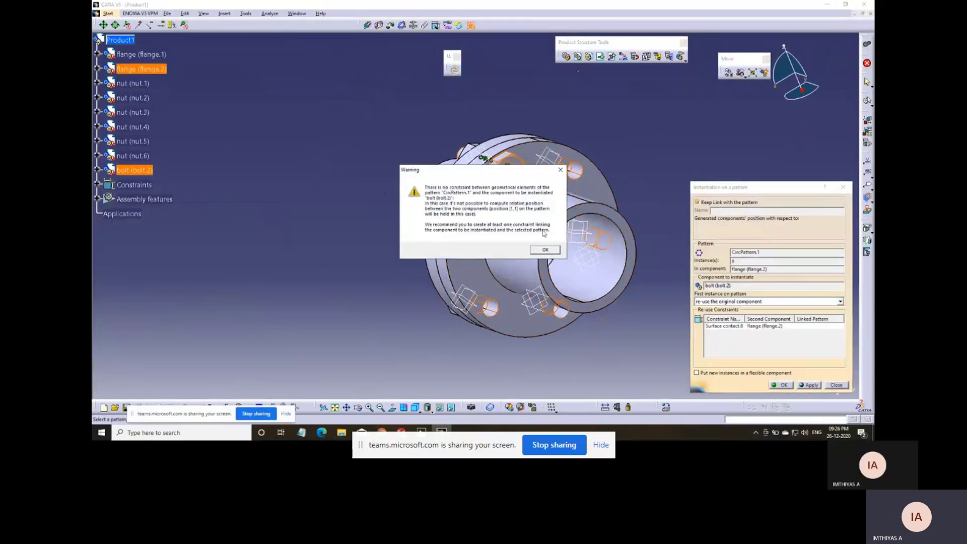
click(544, 252)
middle_drag(506, 305, 654, 227)
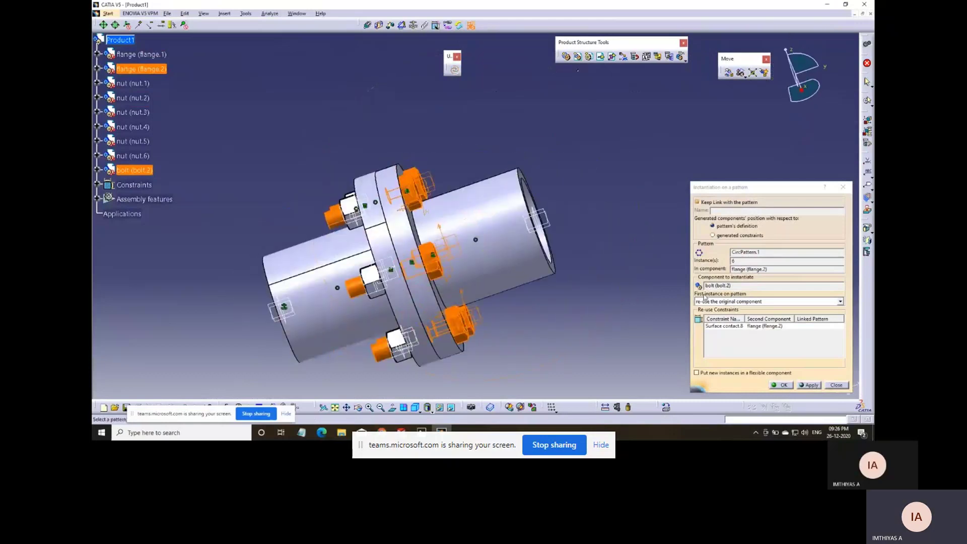
click(781, 384)
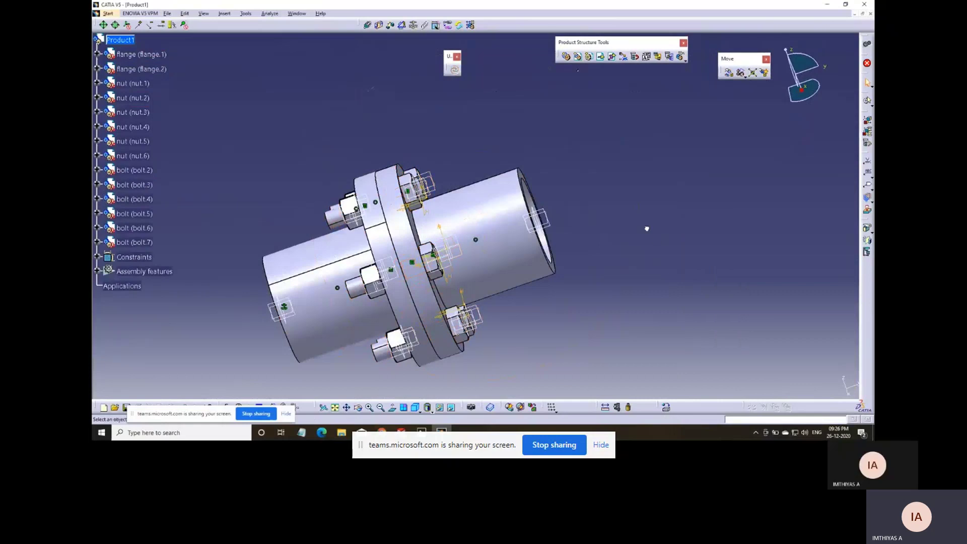
middle_drag(645, 226, 437, 222)
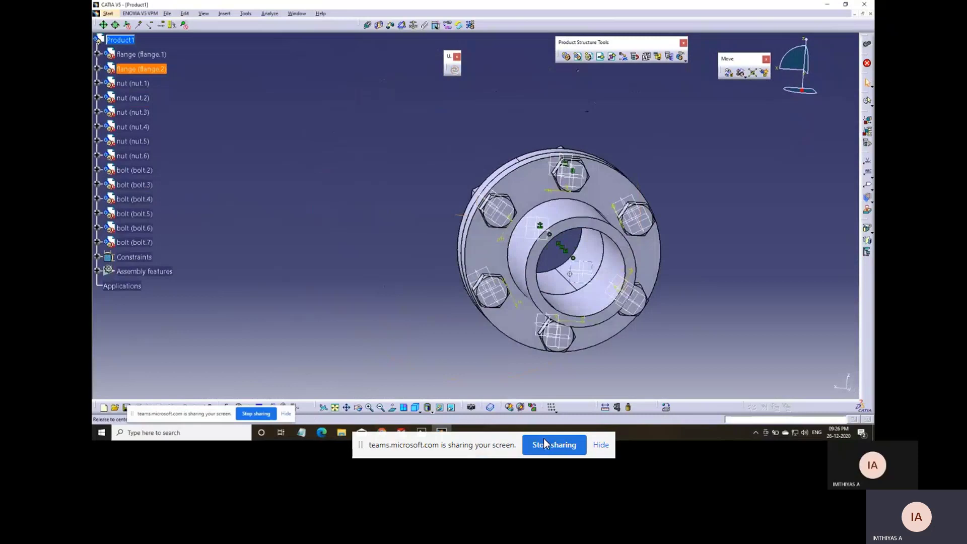
click(544, 443)
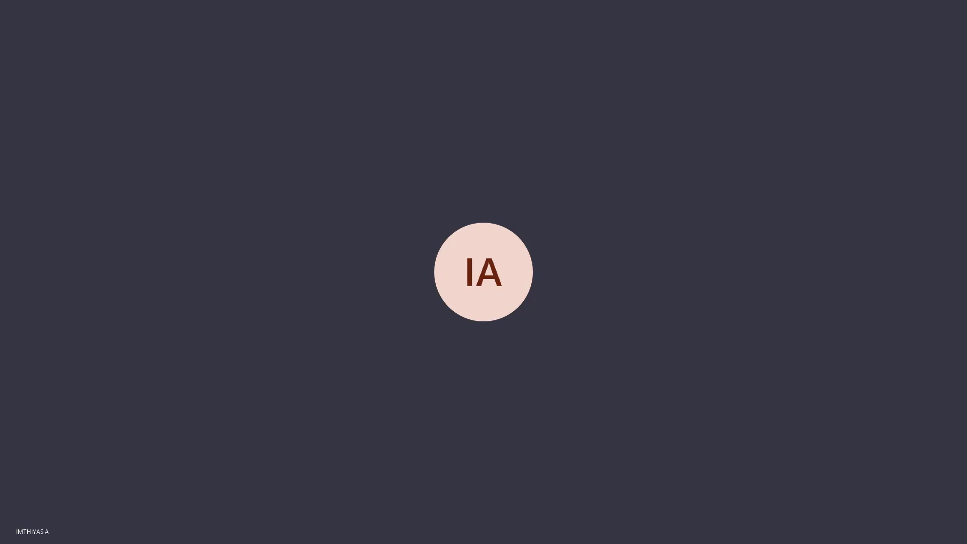